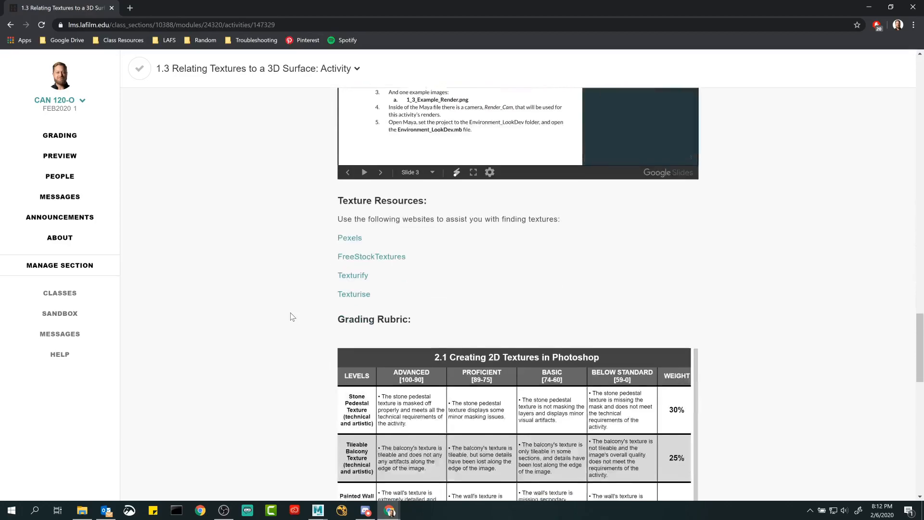
Step: Review the 1.3 activity page, including the texture resource links, grading rubric and submission requirements
{"action": "scroll", "coordinate": [292, 316], "scroll_direction": "up", "scroll_amount": 2}
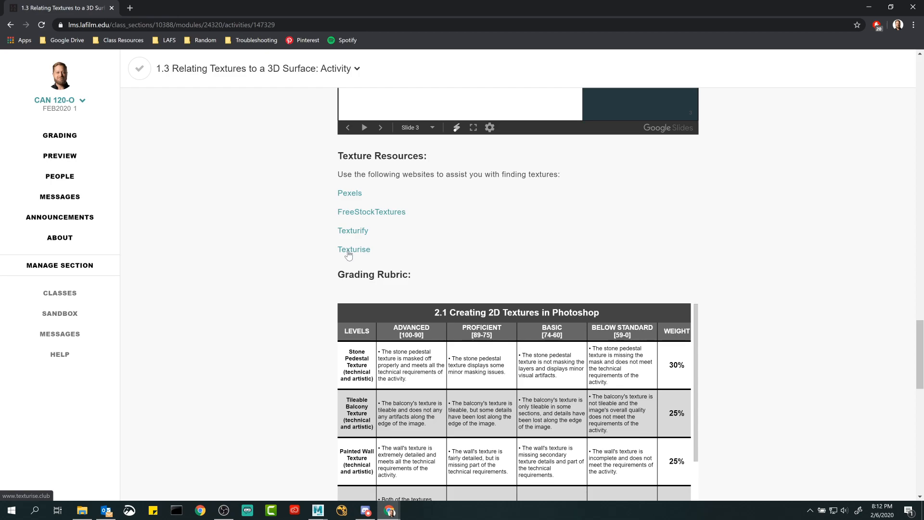
{"action": "scroll", "coordinate": [307, 261], "scroll_direction": "up", "scroll_amount": 2}
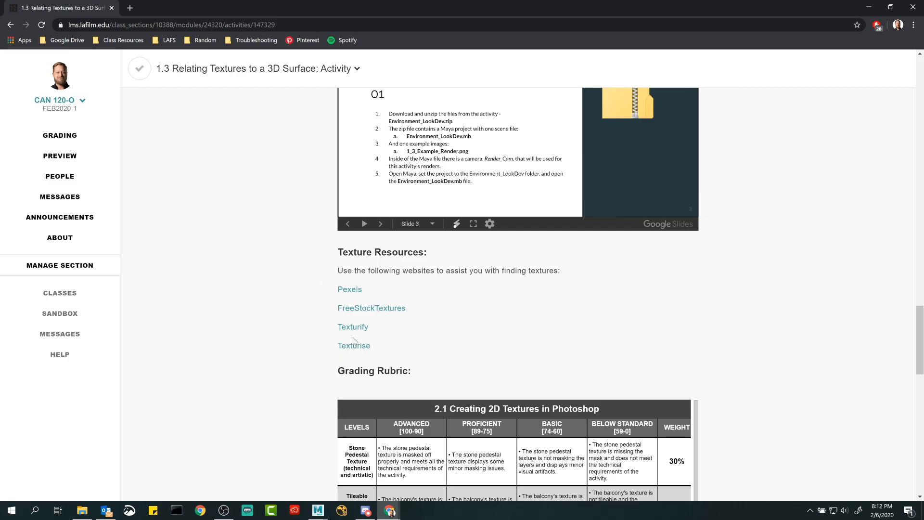
{"action": "scroll", "coordinate": [284, 332], "scroll_direction": "down", "scroll_amount": 6}
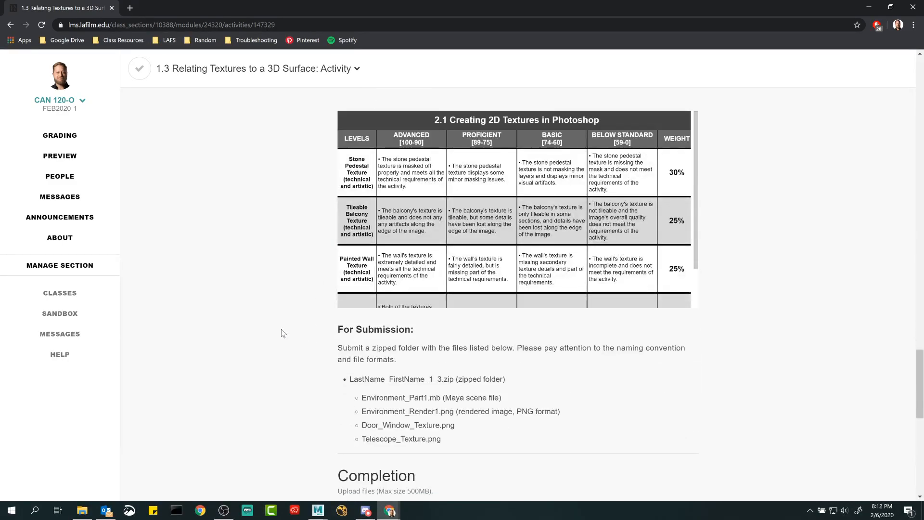
{"action": "scroll", "coordinate": [475, 270], "scroll_direction": "down", "scroll_amount": 2}
{"action": "scroll", "coordinate": [475, 270], "scroll_direction": "up", "scroll_amount": 2}
{"action": "scroll", "coordinate": [288, 293], "scroll_direction": "down", "scroll_amount": 5}
{"action": "scroll", "coordinate": [283, 294], "scroll_direction": "up", "scroll_amount": 20}
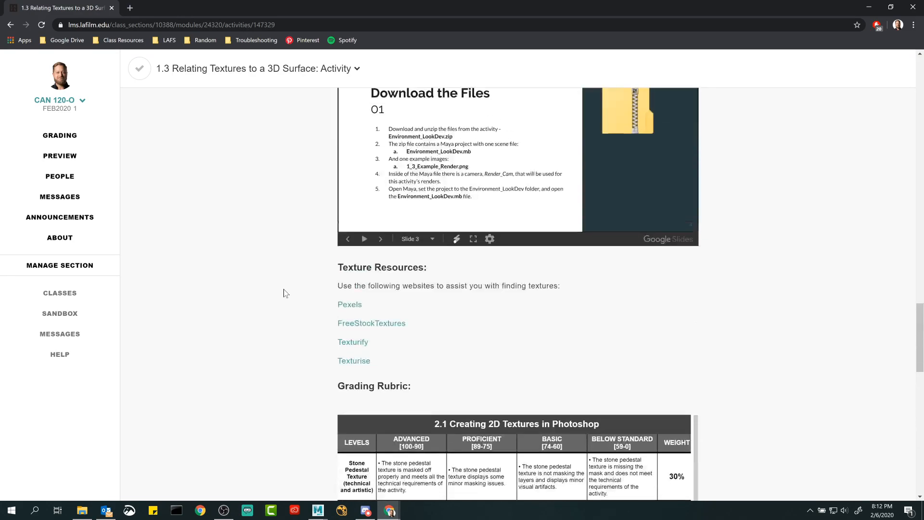
{"action": "scroll", "coordinate": [284, 294], "scroll_direction": "up", "scroll_amount": 5}
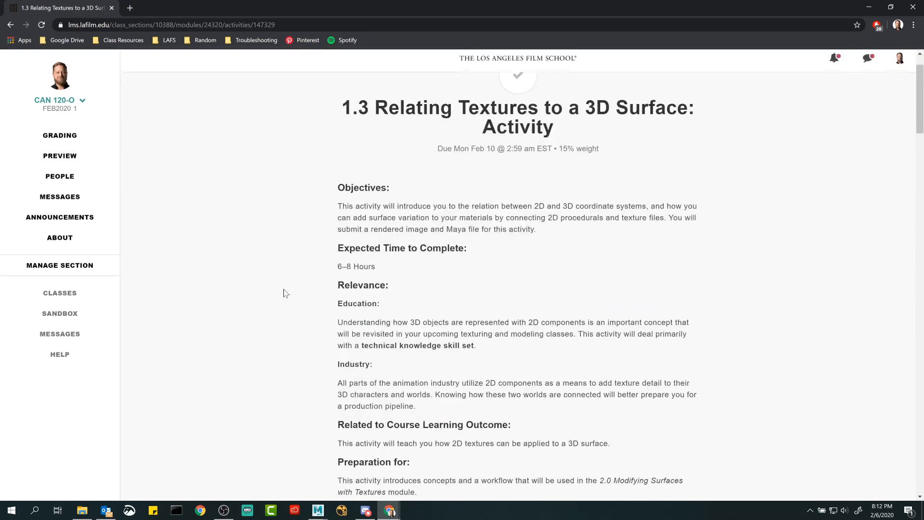
Step: Download Environment_LookDev.zip from the activity's Downloads section
{"action": "scroll", "coordinate": [284, 293], "scroll_direction": "down", "scroll_amount": 10}
{"action": "scroll", "coordinate": [284, 293], "scroll_direction": "up", "scroll_amount": 4}
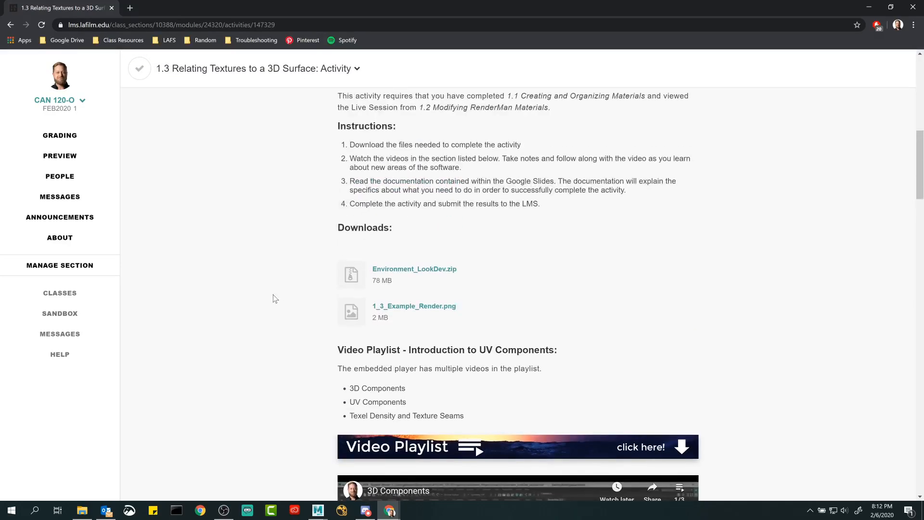
{"action": "left_click", "coordinate": [413, 271]}
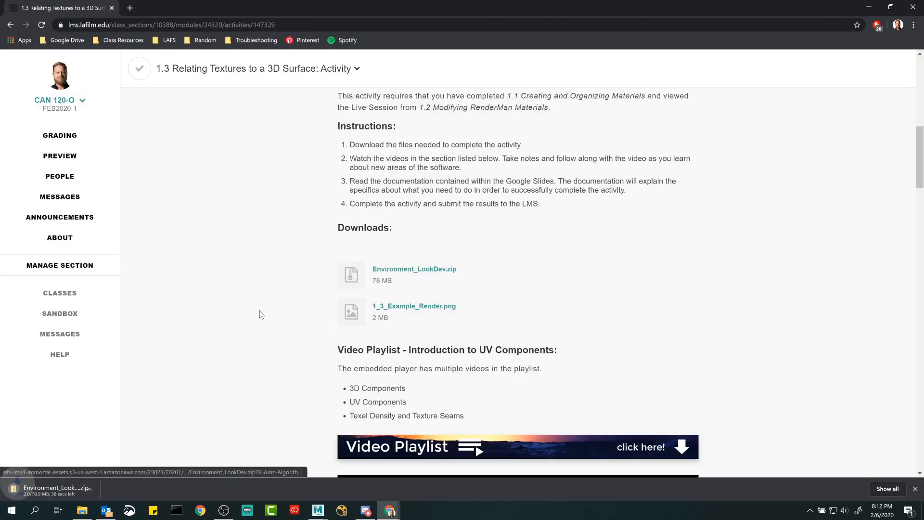
Step: Open the 1_3_Example_Render.png download, save it to the Desktop as a PNG image, and close its page
{"action": "left_click", "coordinate": [417, 305]}
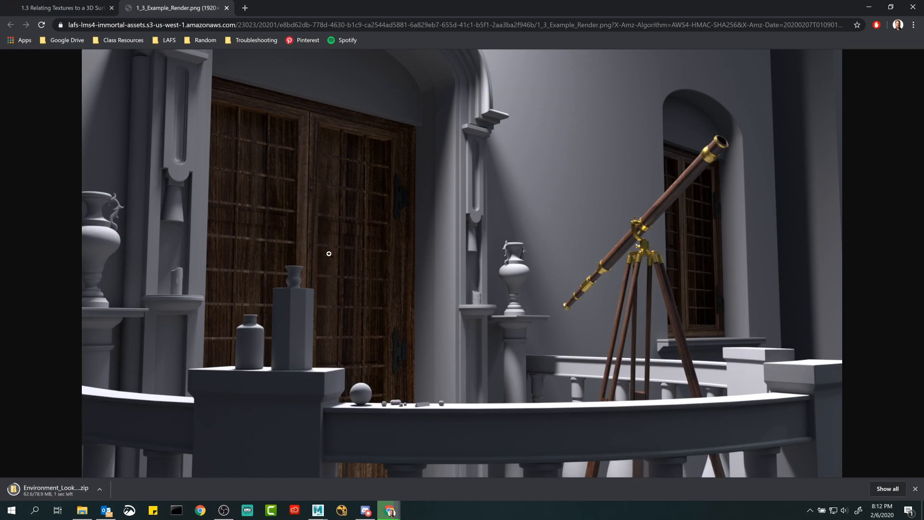
{"action": "right_click", "coordinate": [329, 254]}
{"action": "left_click", "coordinate": [371, 273]}
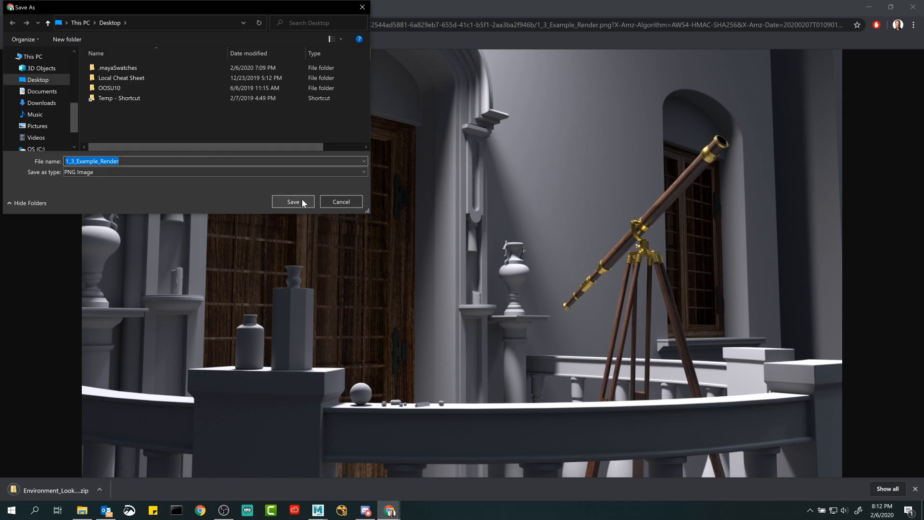
{"action": "left_click", "coordinate": [301, 202]}
{"action": "left_click", "coordinate": [226, 8]}
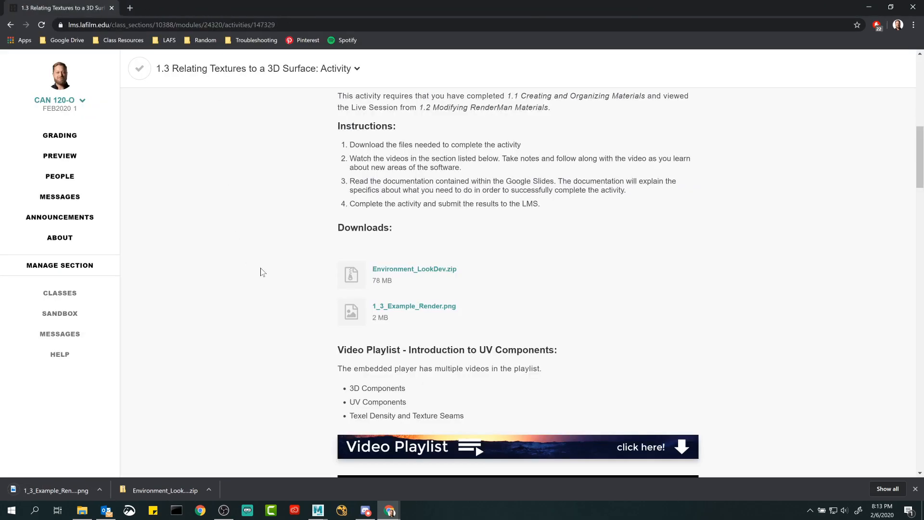
Step: Open the downloaded archive, go up to the Downloads folder, and delete the old student submission folder there
{"action": "left_click", "coordinate": [157, 491]}
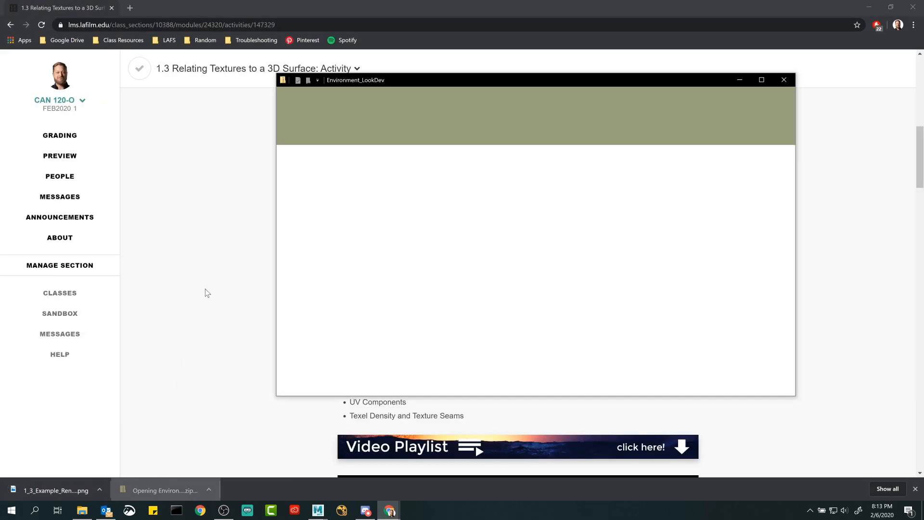
{"action": "left_click", "coordinate": [321, 154]}
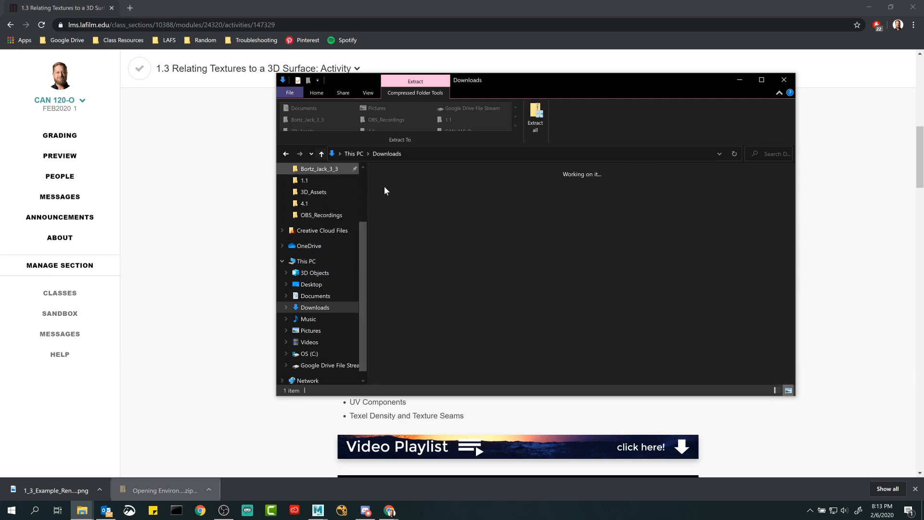
{"action": "left_click", "coordinate": [403, 206]}
{"action": "right_click", "coordinate": [401, 199]}
{"action": "left_click", "coordinate": [393, 209]}
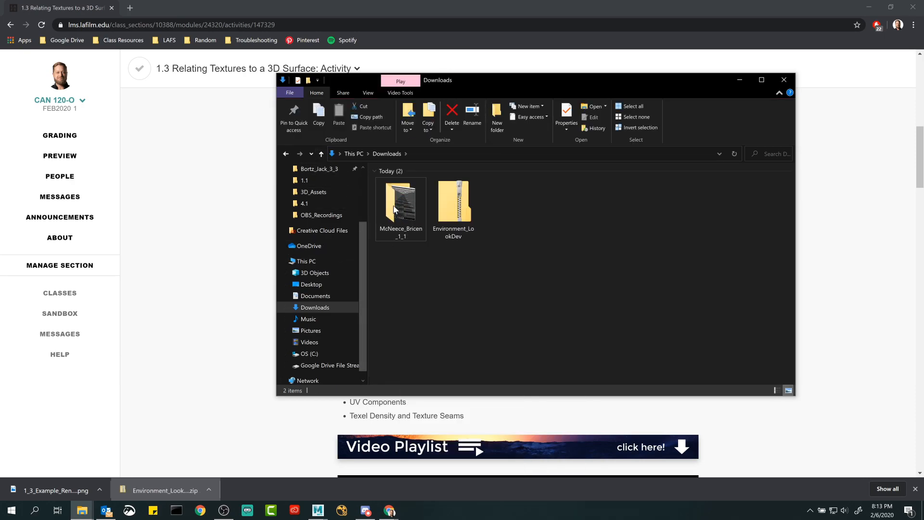
{"action": "right_click", "coordinate": [394, 208]}
{"action": "left_click", "coordinate": [440, 466]}
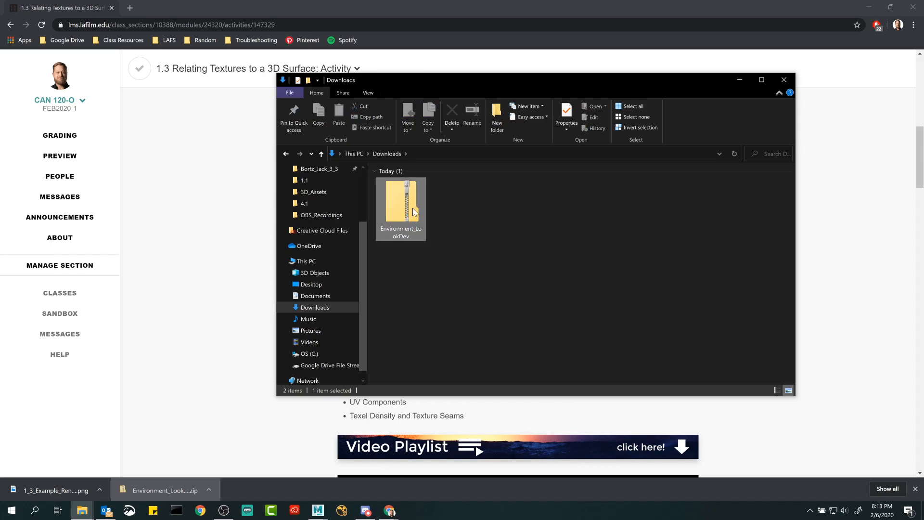
Step: Extract the Environment_LookDev archive into an Environment_LookDev folder within Downloads
{"action": "right_click", "coordinate": [412, 208]}
{"action": "left_click", "coordinate": [434, 244]}
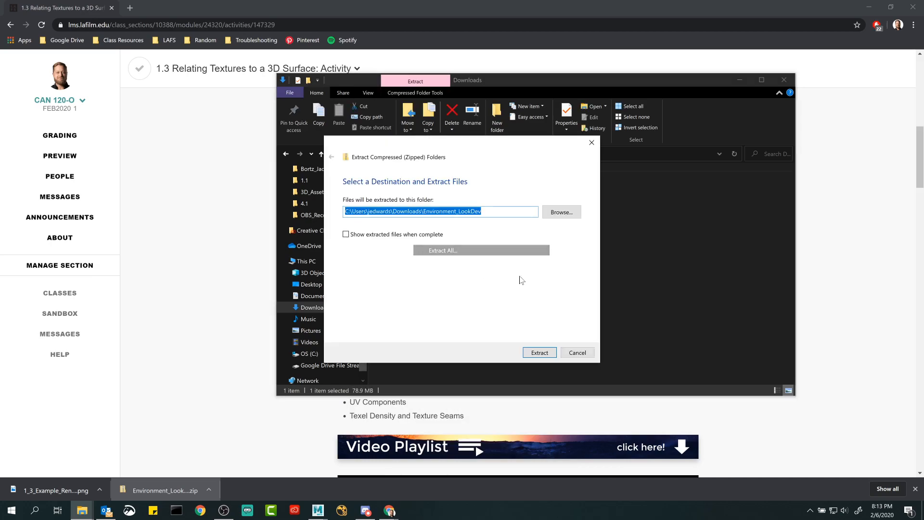
{"action": "left_click", "coordinate": [540, 356]}
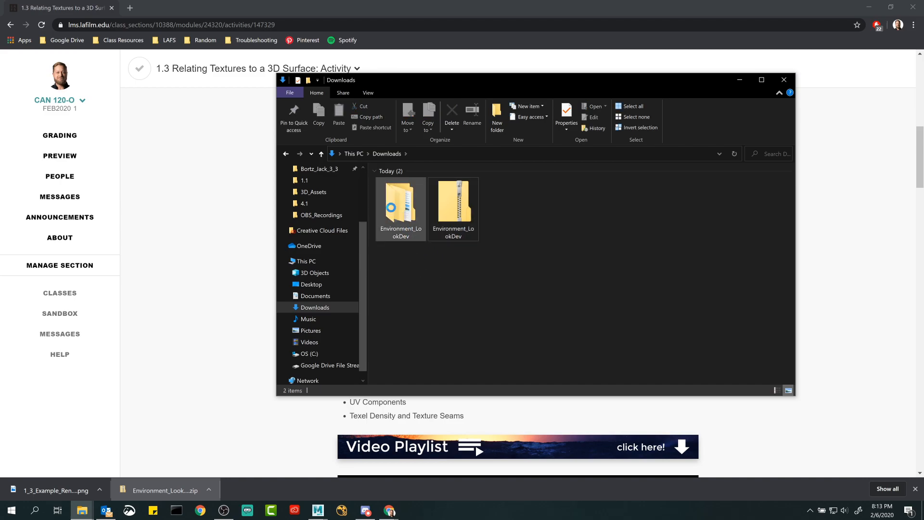
Step: Delete the Environment_LookDev zip archive and move the extracted folder from Downloads to the Desktop
{"action": "right_click", "coordinate": [453, 201]}
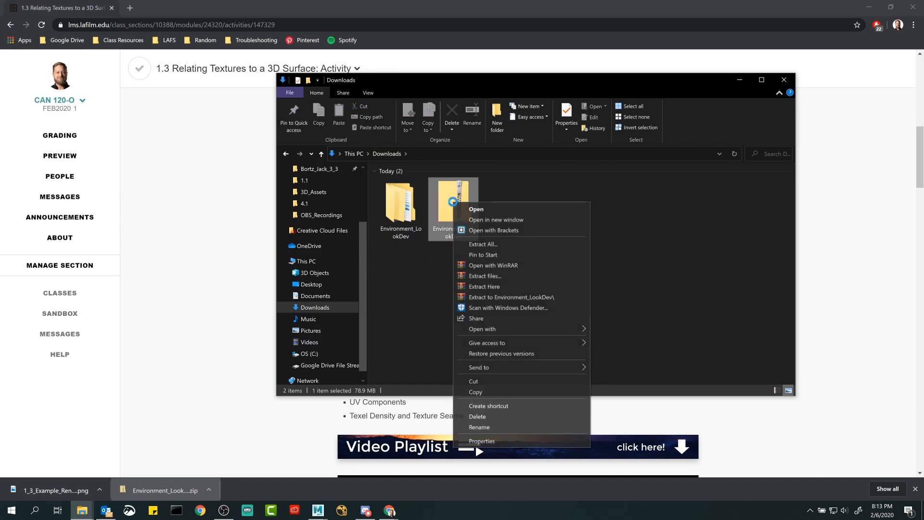
{"action": "left_click", "coordinate": [476, 416]}
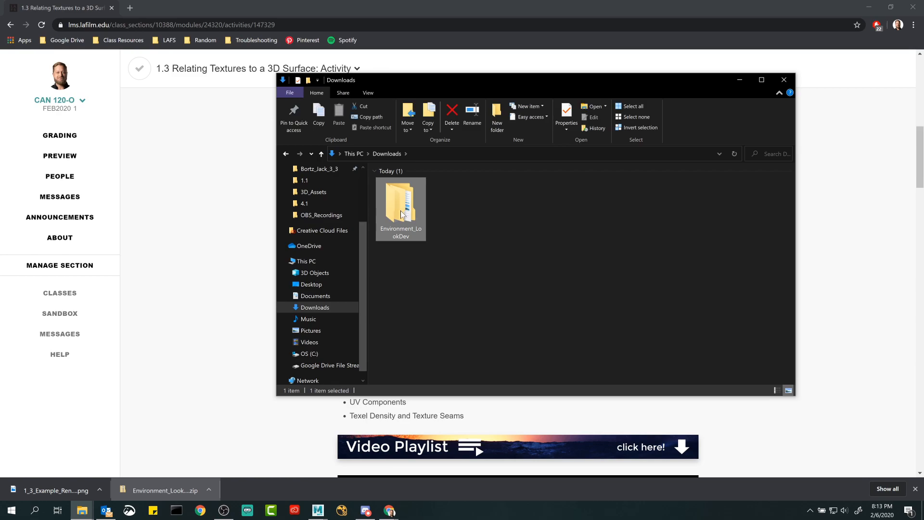
{"action": "left_click_drag", "start_coordinate": [401, 214], "coordinate": [330, 287]}
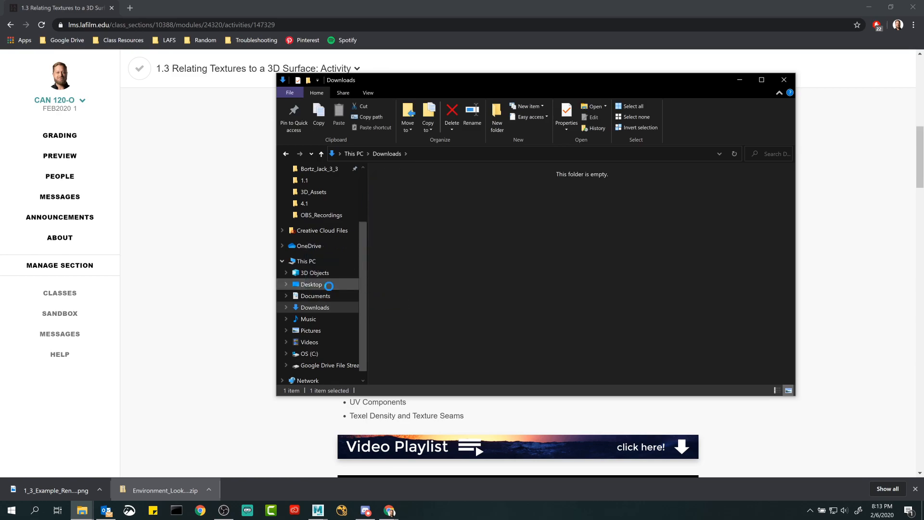
Step: View the CAN_120-O course folder structure under Documents > LAFS, and minimize the file window
{"action": "left_click", "coordinate": [326, 295]}
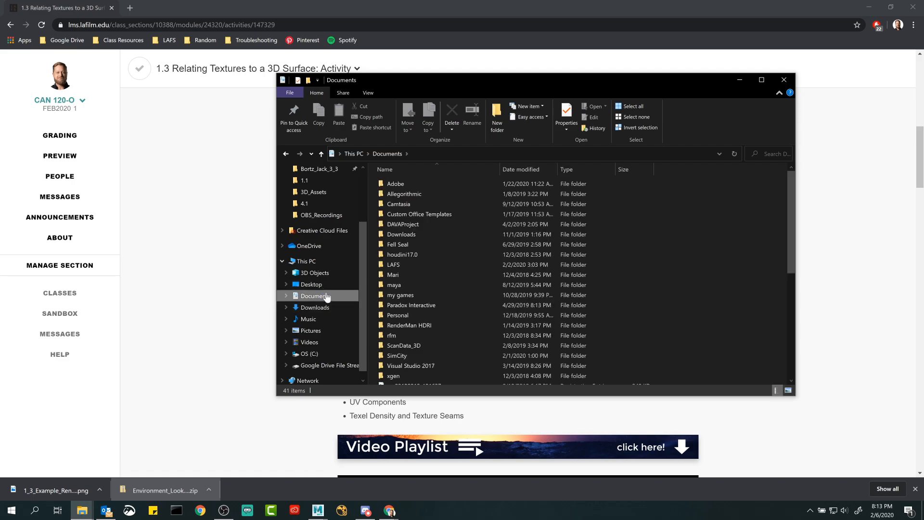
{"action": "double_click", "coordinate": [392, 265]}
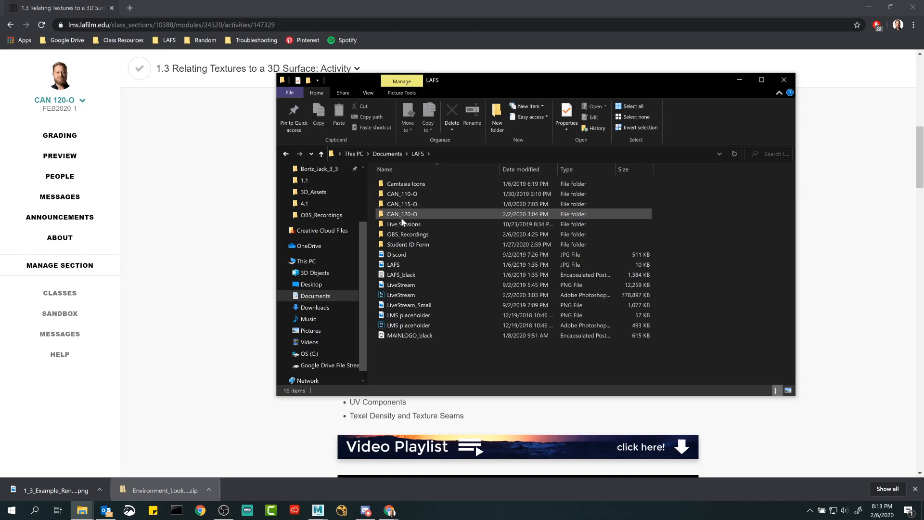
{"action": "double_click", "coordinate": [399, 215]}
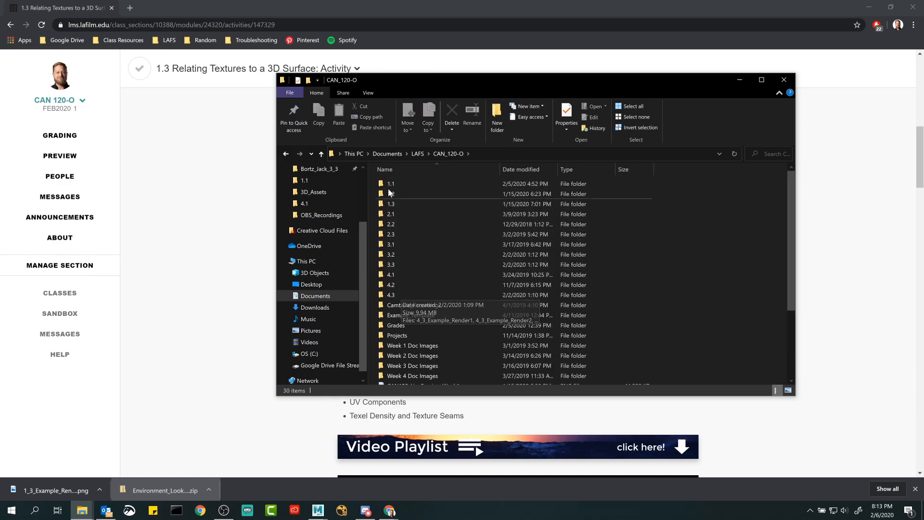
{"action": "left_click", "coordinate": [736, 82]}
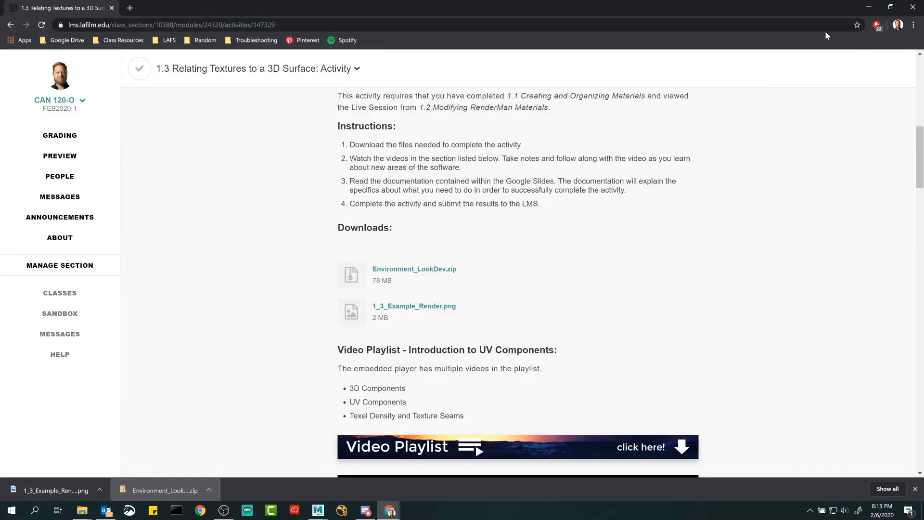
Step: Switch from the browser to Maya and replace the open scene with a new empty scene
{"action": "left_click", "coordinate": [861, 10]}
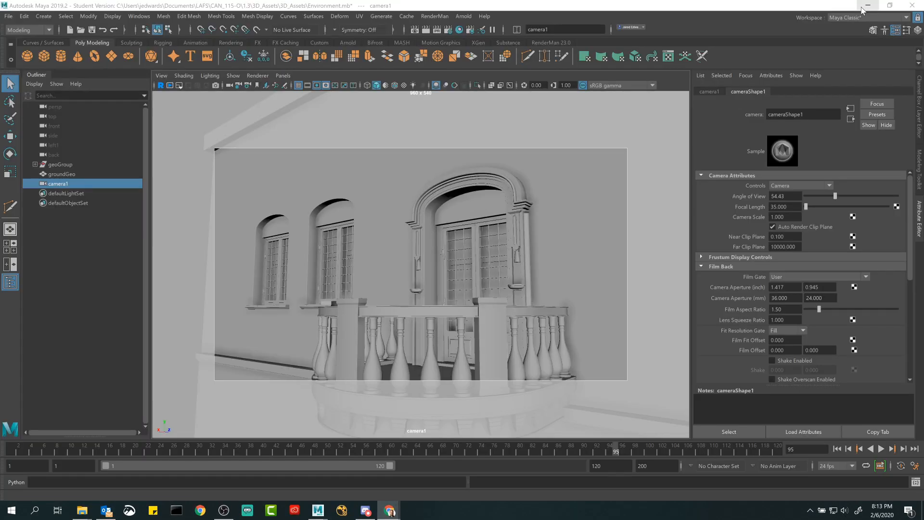
{"action": "left_click", "coordinate": [81, 31]}
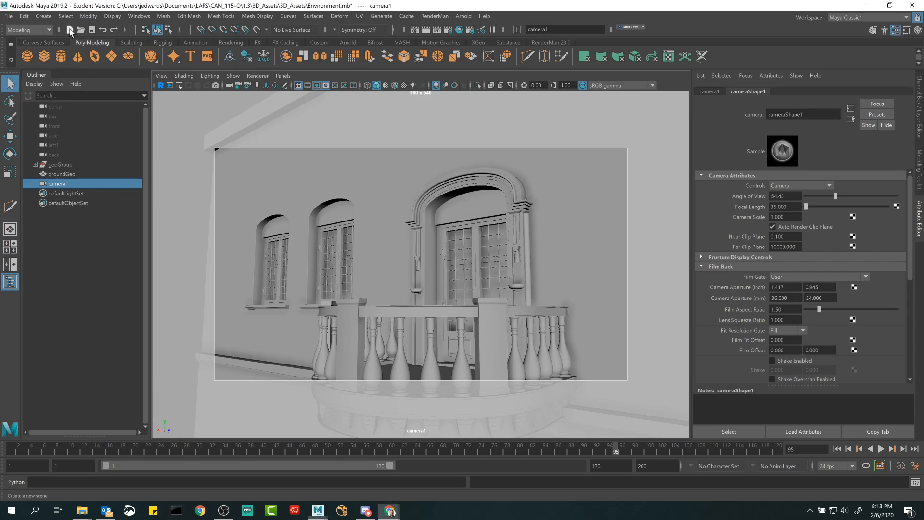
{"action": "left_click", "coordinate": [464, 267]}
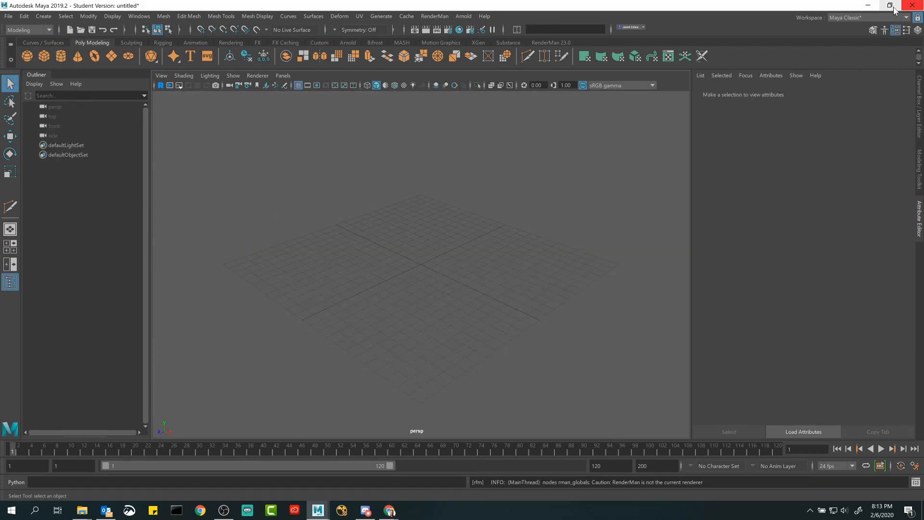
Step: Minimize Maya, open Environment_LookDev on the desktop, and examine the project folder of the same name nested inside it
{"action": "left_click", "coordinate": [868, 6]}
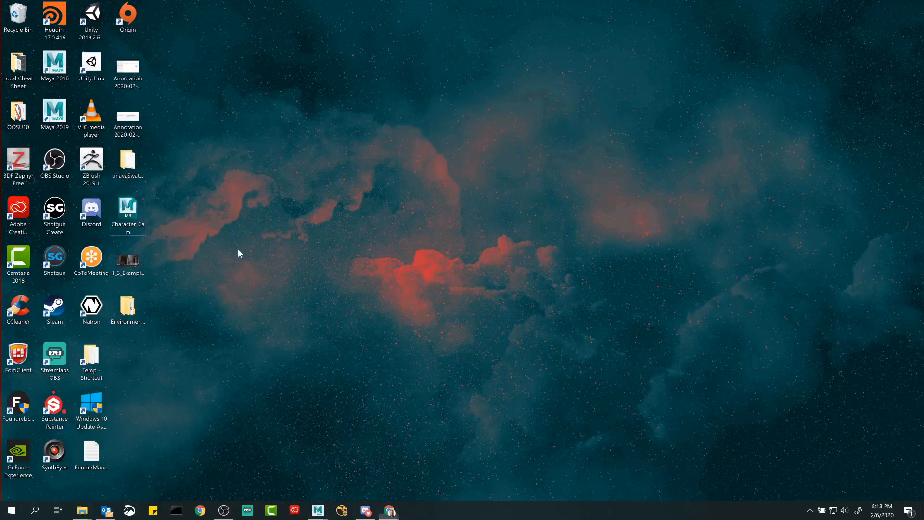
{"action": "double_click", "coordinate": [142, 302]}
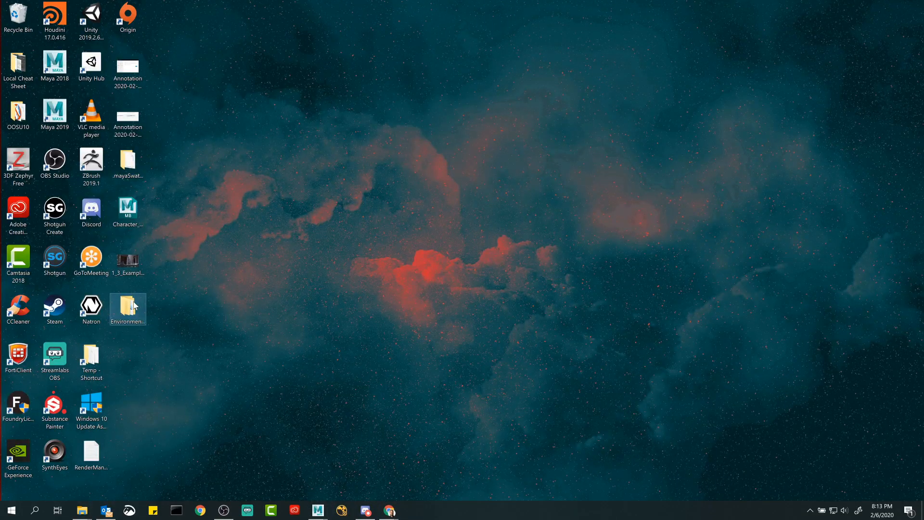
{"action": "left_click_drag", "start_coordinate": [551, 95], "coordinate": [483, 73]}
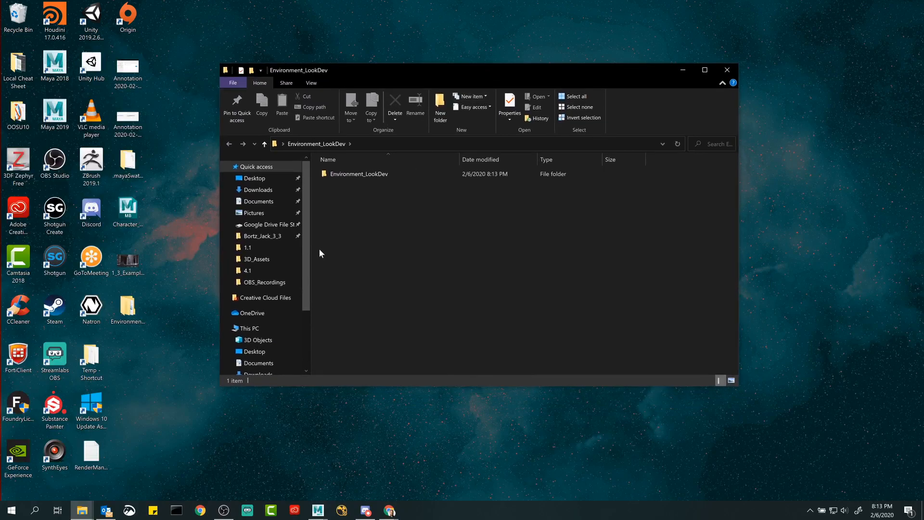
{"action": "double_click", "coordinate": [361, 174]}
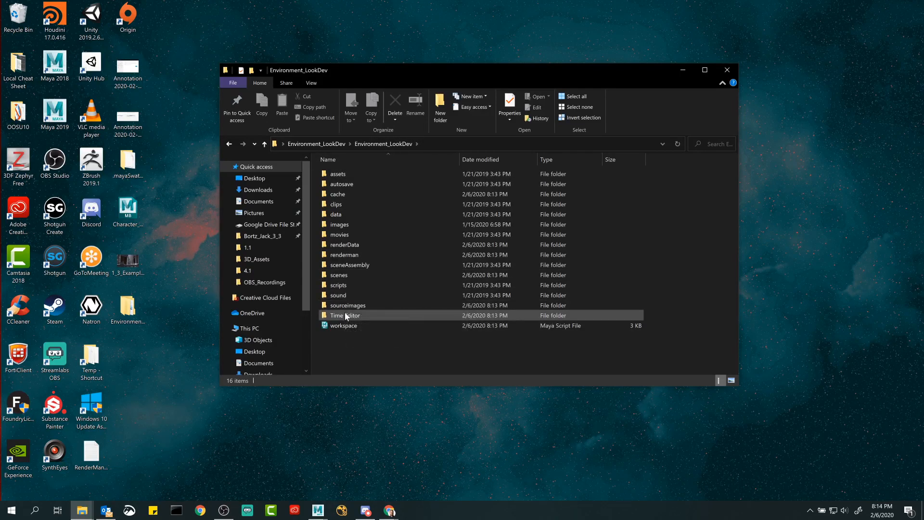
{"action": "left_click", "coordinate": [264, 144]}
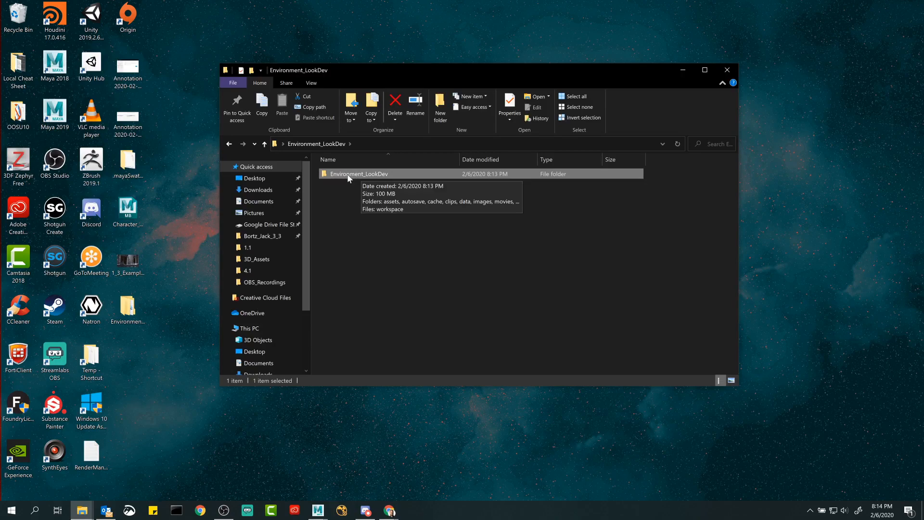
{"action": "double_click", "coordinate": [359, 173]}
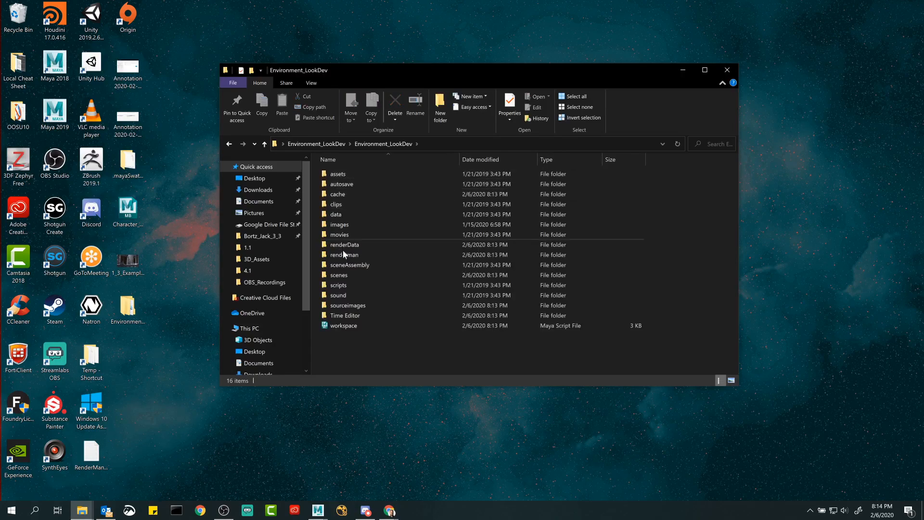
Step: Check the project's scenes folder for the Environment_LookDev Maya binary file, and return to the project folder
{"action": "double_click", "coordinate": [344, 275]}
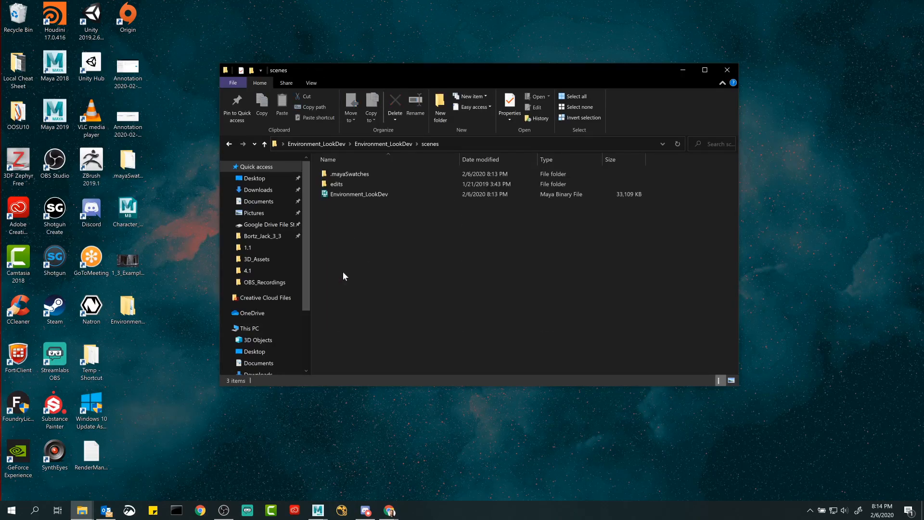
{"action": "left_click", "coordinate": [355, 195]}
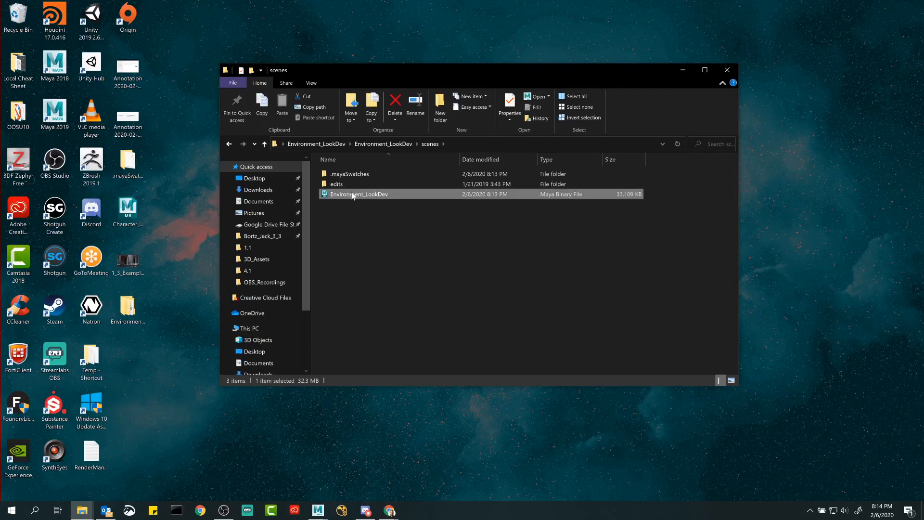
{"action": "left_click", "coordinate": [350, 212]}
{"action": "left_click", "coordinate": [264, 144]}
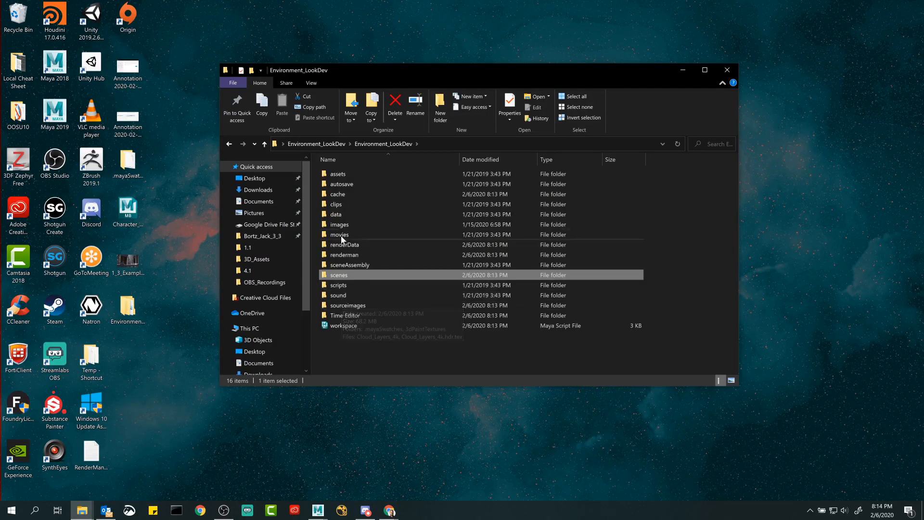
Step: Reopen the scenes folder to review its Maya scene file, and go back up to the project folder
{"action": "double_click", "coordinate": [337, 274]}
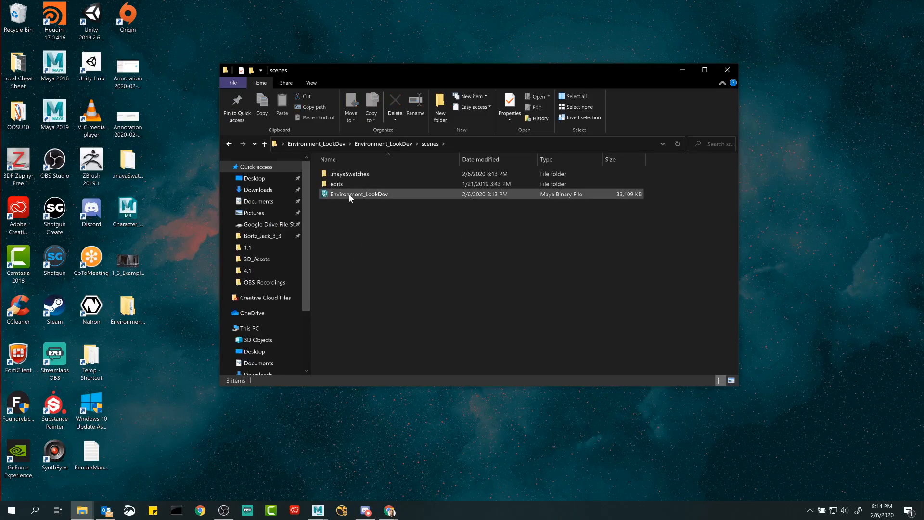
{"action": "left_click", "coordinate": [265, 144]}
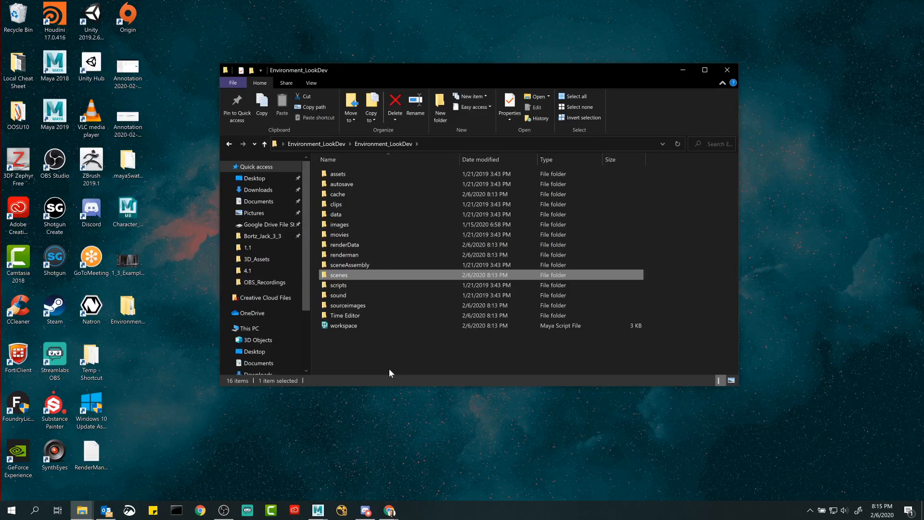
{"action": "left_click", "coordinate": [355, 350]}
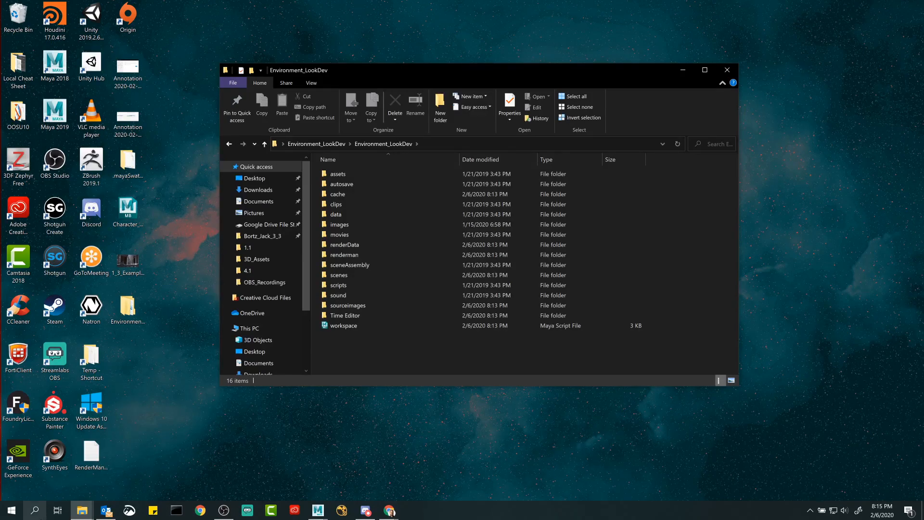
Step: Open the project's sourceimages folder and examine the Cloud_Layers_4k HDR and TEX files in it
{"action": "double_click", "coordinate": [344, 306]}
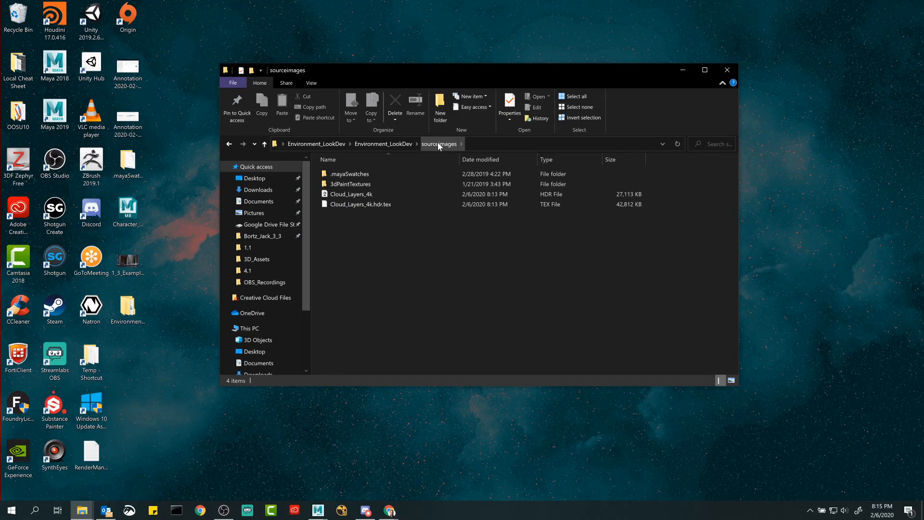
{"action": "left_click", "coordinate": [366, 206]}
{"action": "left_click", "coordinate": [367, 228]}
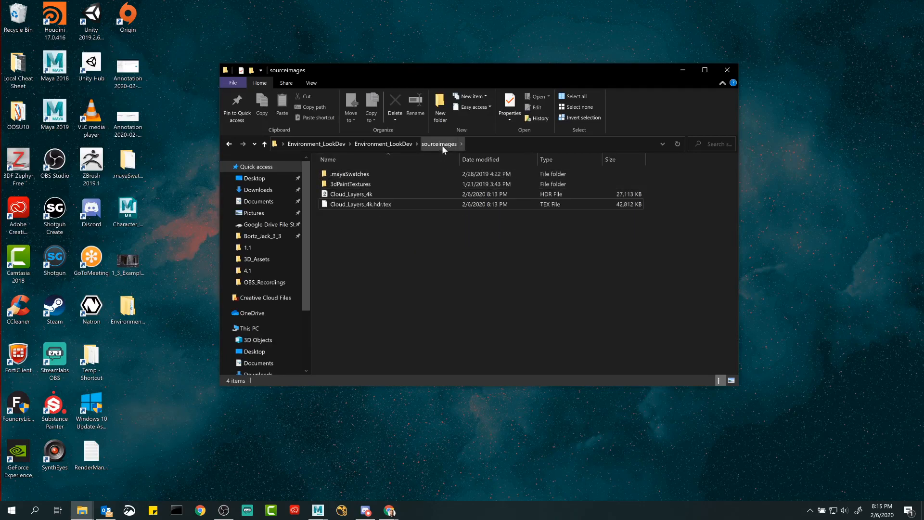
{"action": "left_click", "coordinate": [367, 195]}
{"action": "left_click", "coordinate": [367, 207]}
{"action": "left_click", "coordinate": [365, 226]}
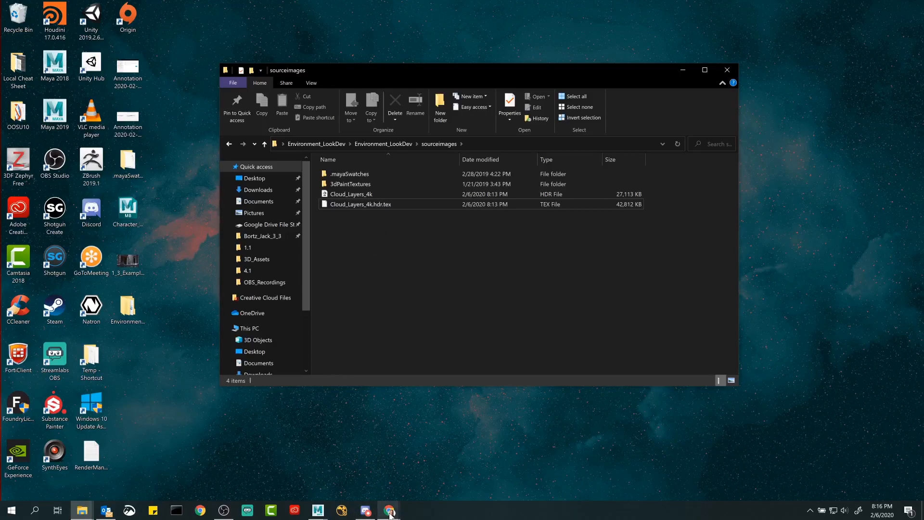
Step: Switch to the browser, read the Wooden Windows and Doors slide of the activity documentation in full screen, and return to the sourceimages folder window
{"action": "mouse_move", "coordinate": [389, 509]}
{"action": "left_click", "coordinate": [359, 461]}
{"action": "scroll", "coordinate": [318, 288], "scroll_direction": "down", "scroll_amount": 20}
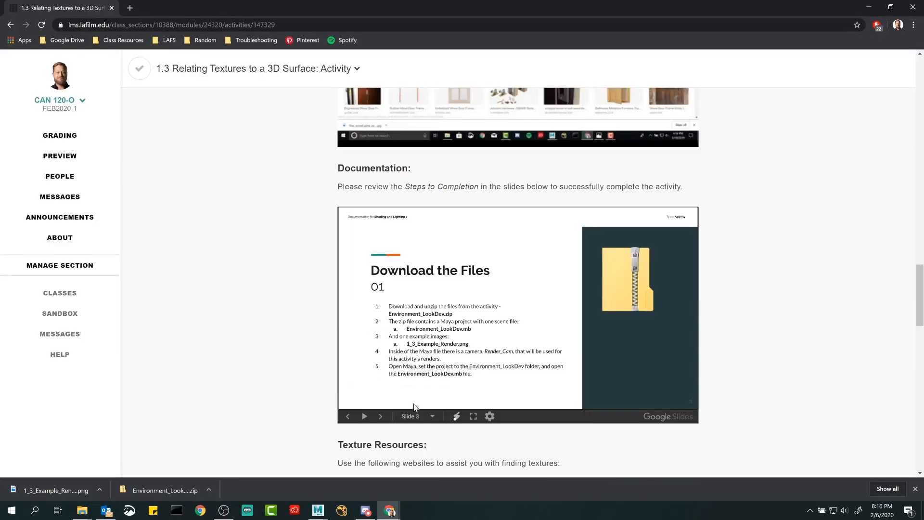
{"action": "left_click", "coordinate": [473, 416]}
{"action": "left_click", "coordinate": [42, 513]}
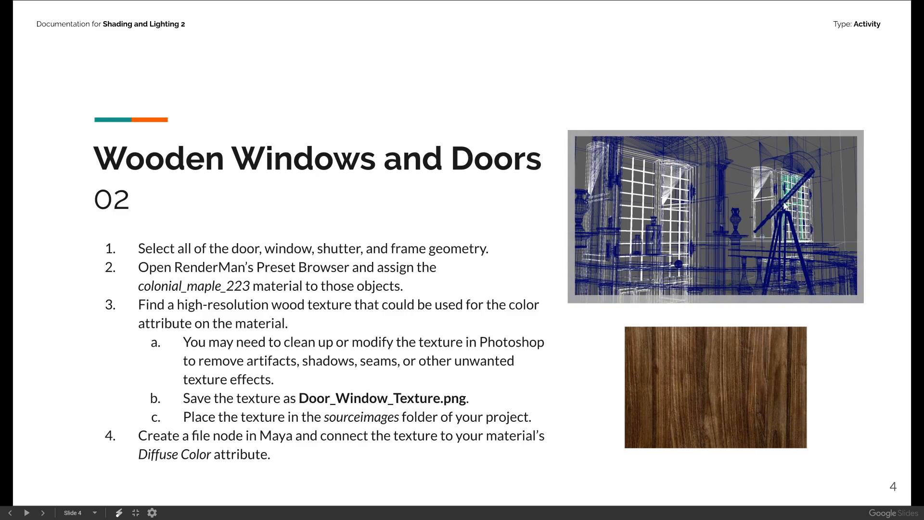
{"action": "key", "text": "Escape"}
{"action": "key", "text": "alt+Tab"}
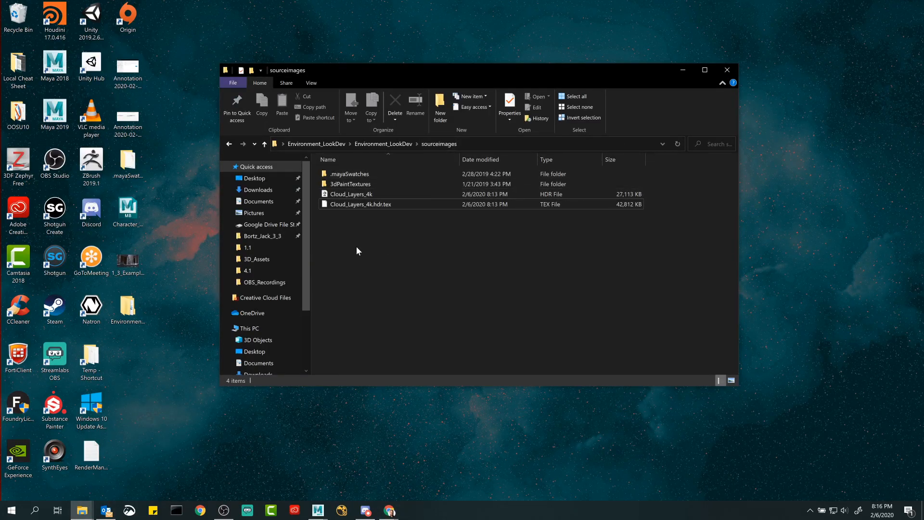
Step: Create a folder named Window_Textures inside sourceimages
{"action": "right_click", "coordinate": [342, 246]}
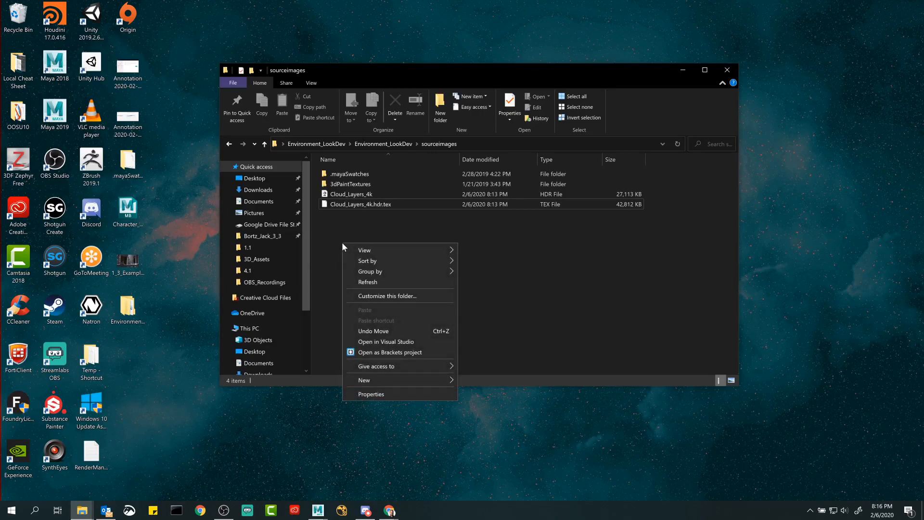
{"action": "mouse_move", "coordinate": [394, 381]}
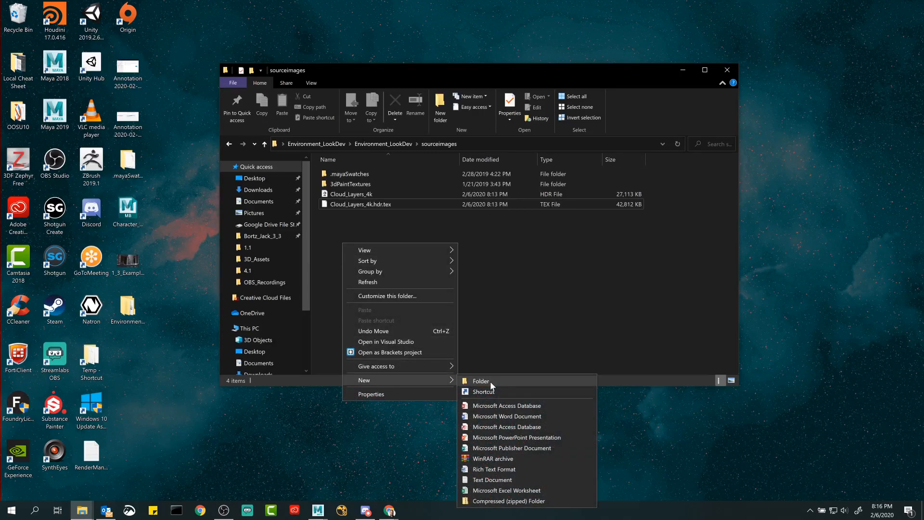
{"action": "left_click", "coordinate": [491, 362]}
{"action": "left_click", "coordinate": [438, 105]}
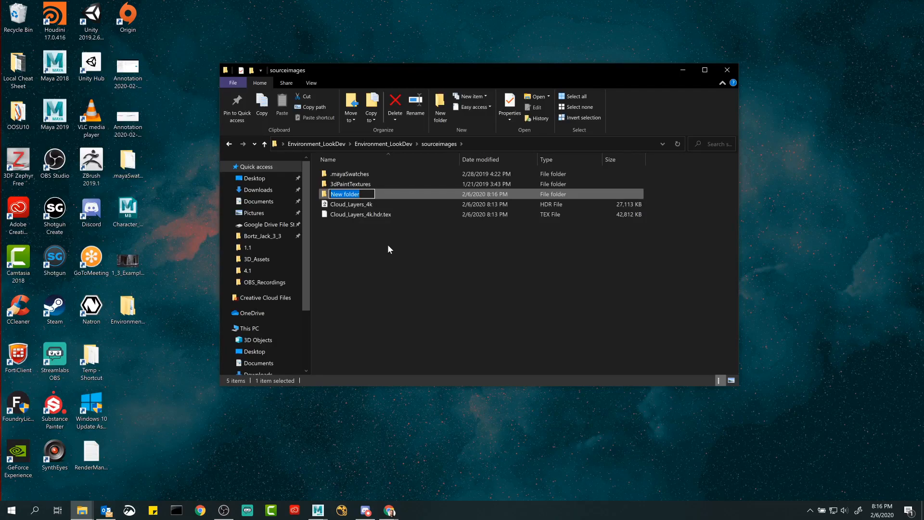
{"action": "type", "text": "Window_Textures"}
{"action": "key", "text": "Return"}
{"action": "left_click", "coordinate": [388, 246]}
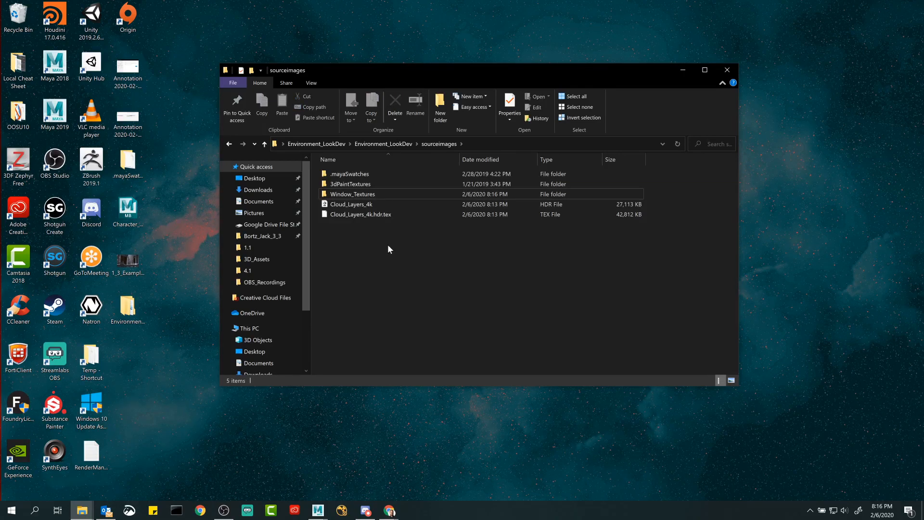
Step: Create another folder named Telescope_Textures inside sourceimages
{"action": "left_click", "coordinate": [440, 108]}
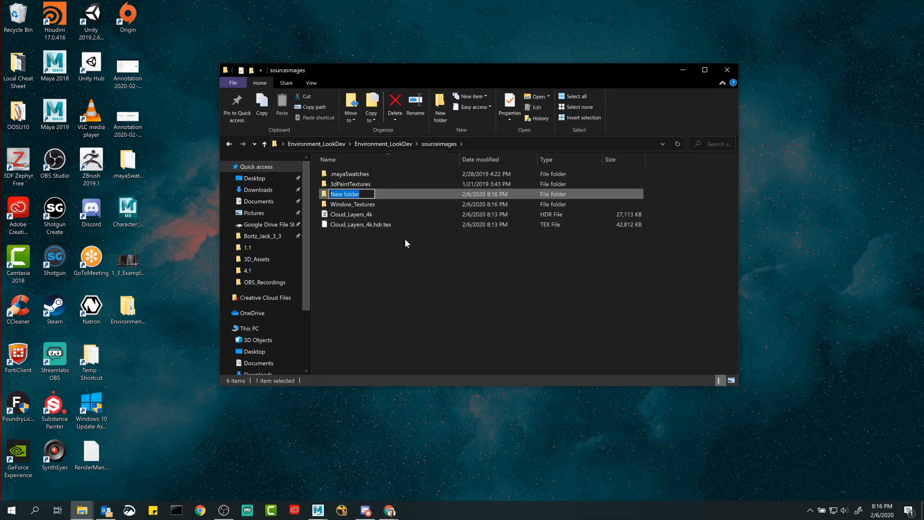
{"action": "type", "text": "Telescope_Textures"}
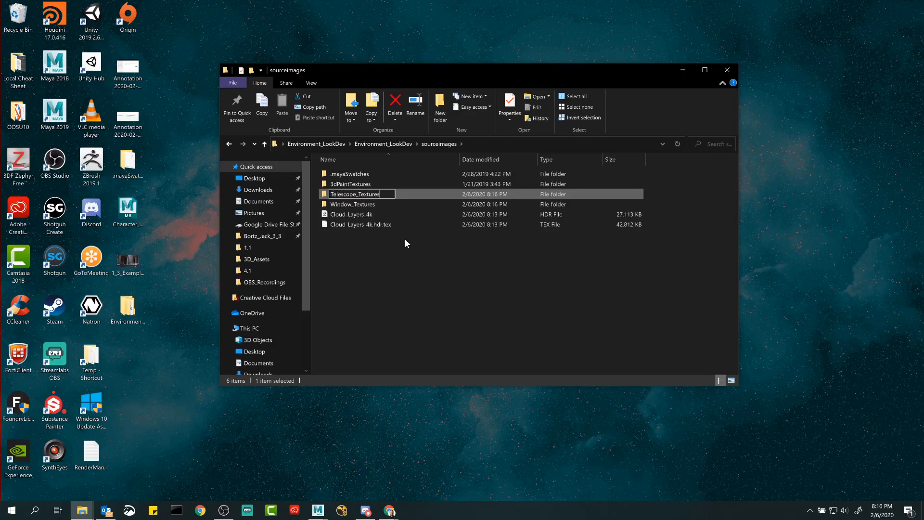
{"action": "key", "text": "Return"}
{"action": "left_click", "coordinate": [388, 250]}
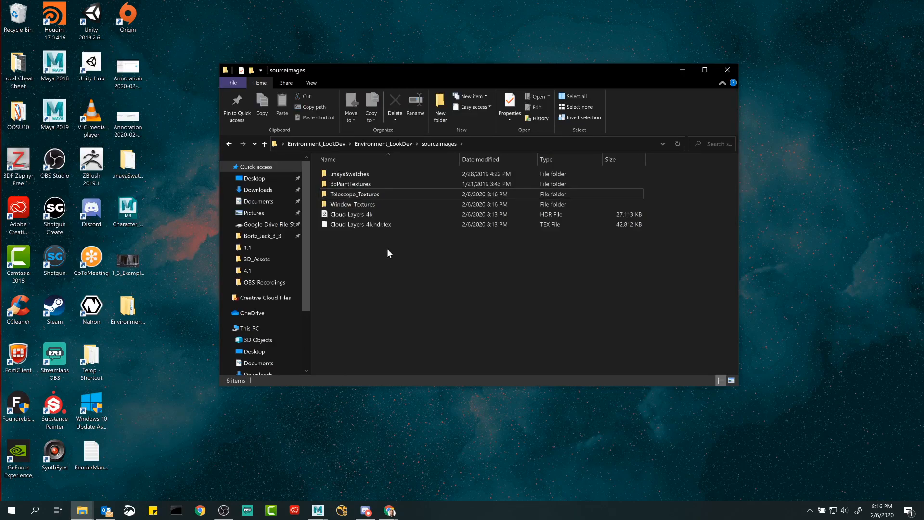
Step: Look inside the Telescope_Textures and Window_Textures folders, and return to sourceimages
{"action": "left_click", "coordinate": [351, 204]}
{"action": "left_click", "coordinate": [350, 194]}
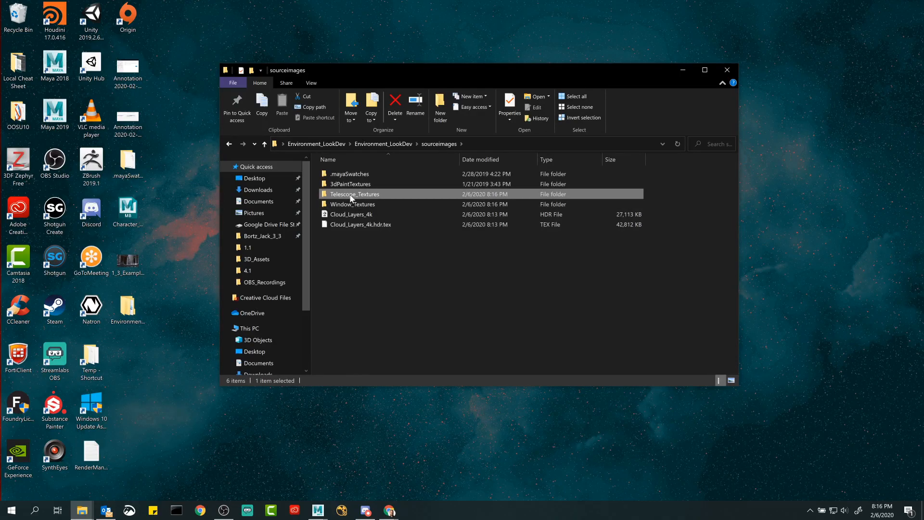
{"action": "double_click", "coordinate": [350, 194]}
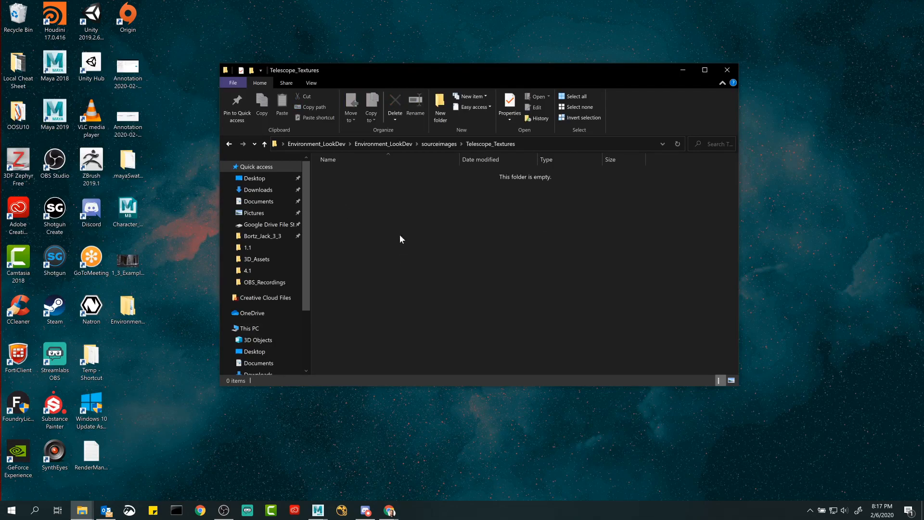
{"action": "left_click", "coordinate": [265, 144]}
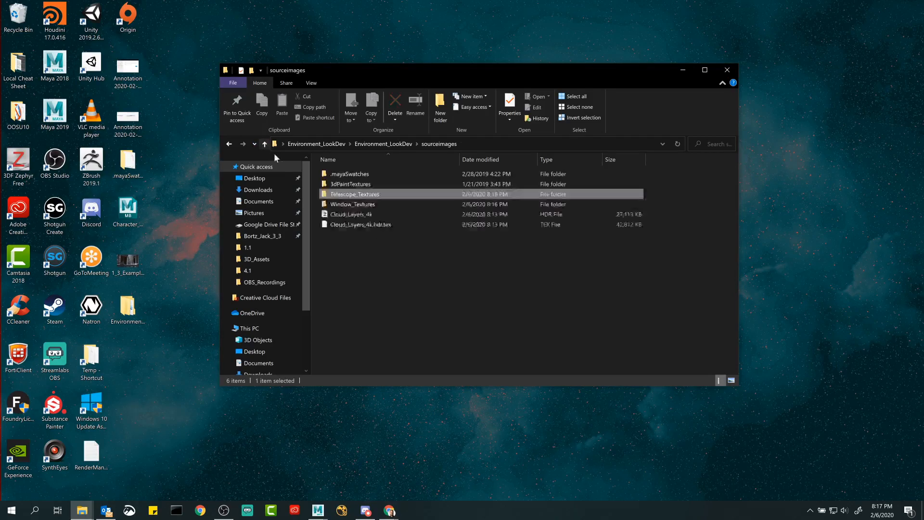
{"action": "double_click", "coordinate": [345, 203]}
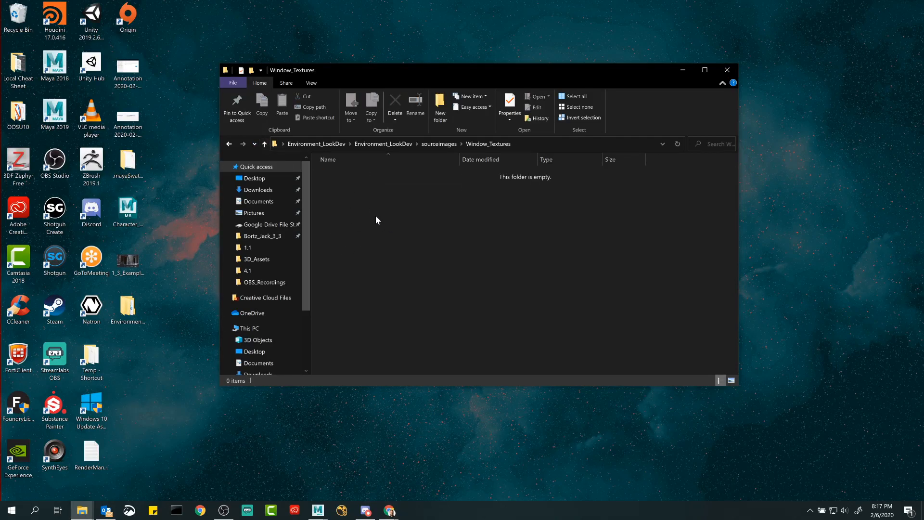
{"action": "left_click", "coordinate": [265, 144]}
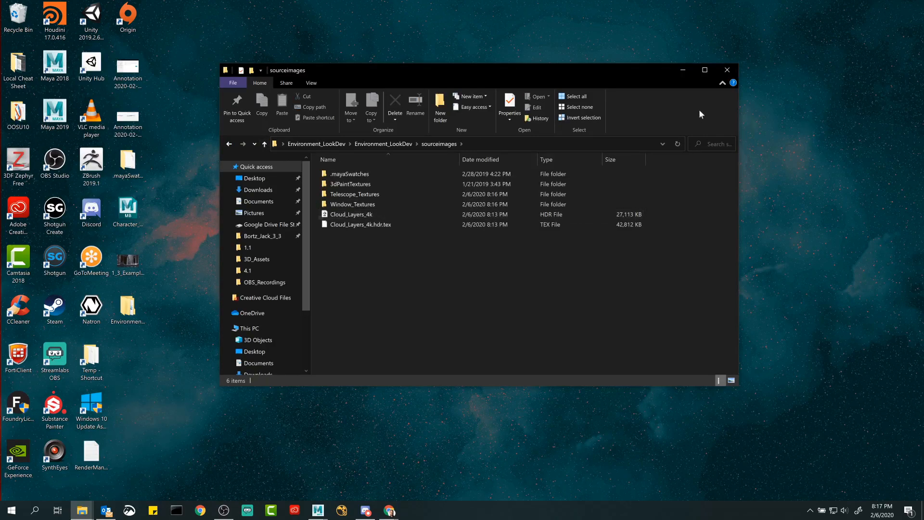
Step: Minimize the file window and switch to the empty scene in Maya
{"action": "left_click", "coordinate": [678, 69]}
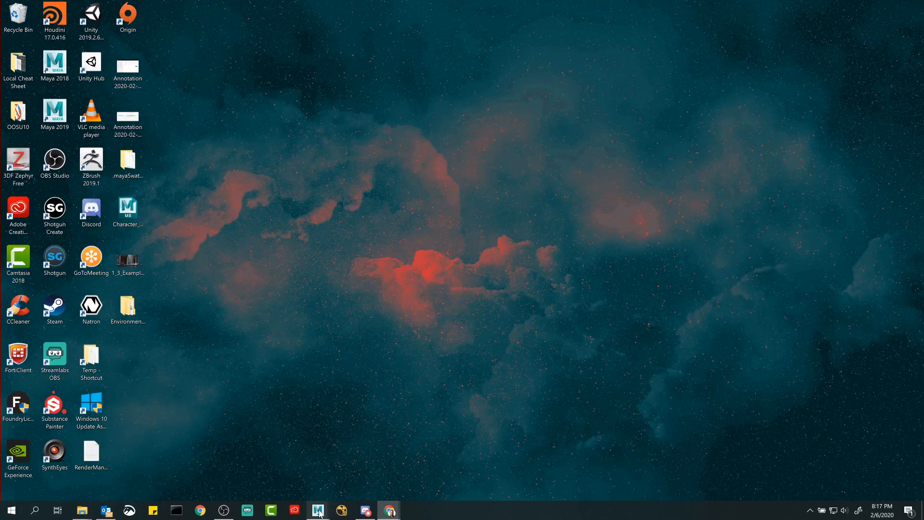
{"action": "mouse_move", "coordinate": [317, 510]}
{"action": "left_click", "coordinate": [358, 485]}
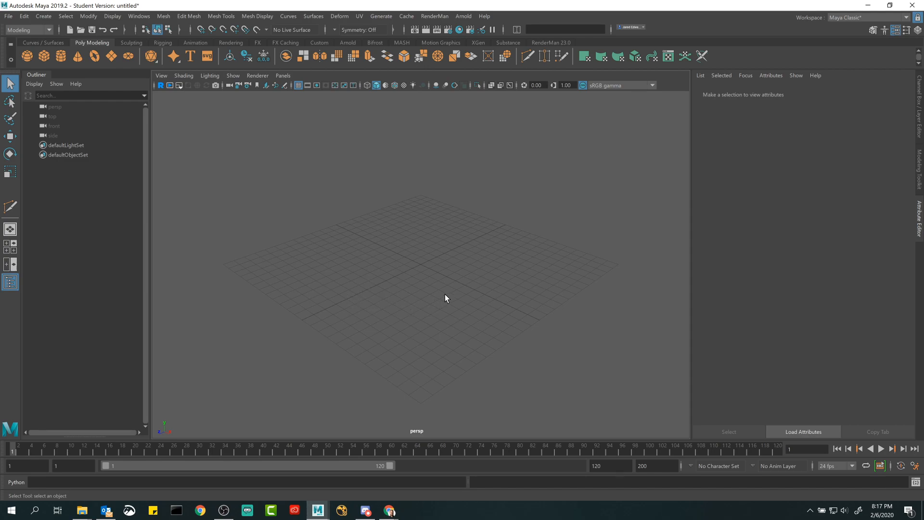
{"action": "left_click_drag", "start_coordinate": [462, 284], "coordinate": [498, 287], "text": "alt"}
{"action": "right_click_drag", "start_coordinate": [498, 286], "coordinate": [471, 284], "text": "alt"}
{"action": "left_click_drag", "start_coordinate": [470, 284], "coordinate": [365, 297], "text": "alt"}
Step: Set the Maya project to the Environment_LookDev folder nested inside the Desktop folder of the same name
{"action": "left_click", "coordinate": [10, 16]}
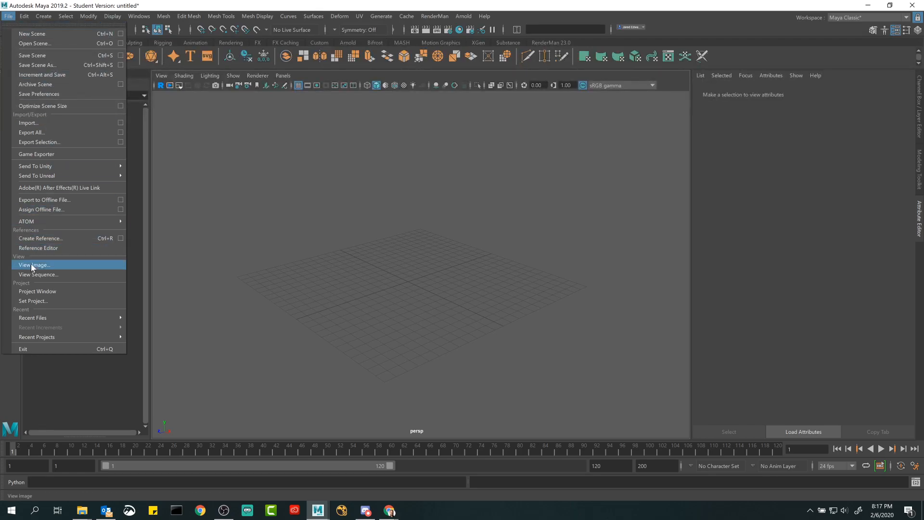
{"action": "left_click", "coordinate": [31, 299]}
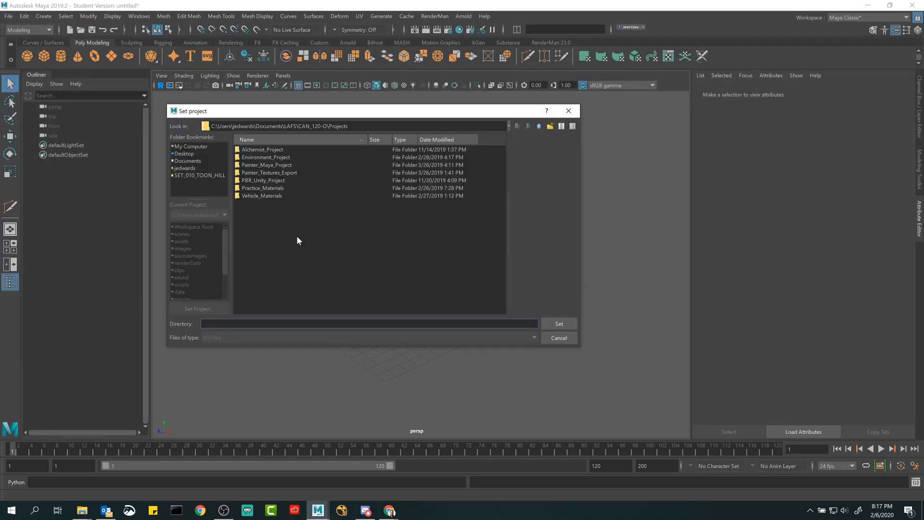
{"action": "left_click", "coordinate": [185, 153]}
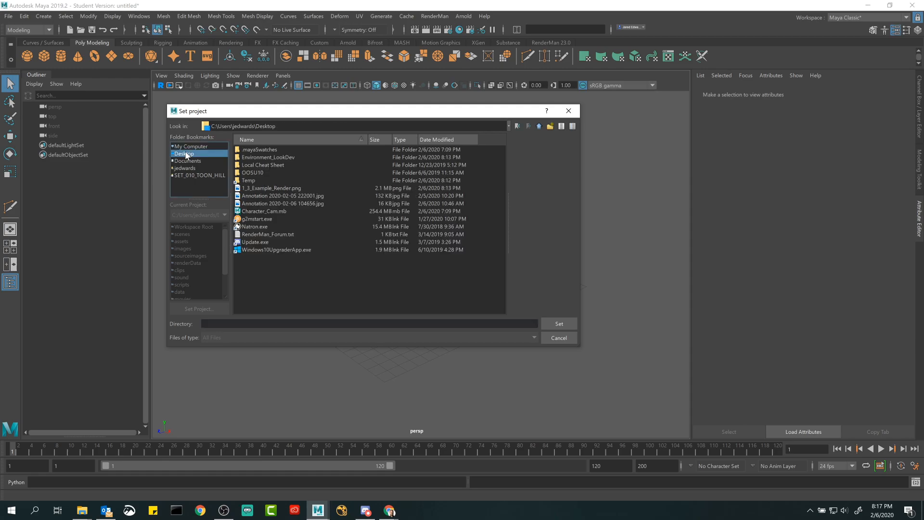
{"action": "double_click", "coordinate": [261, 158]}
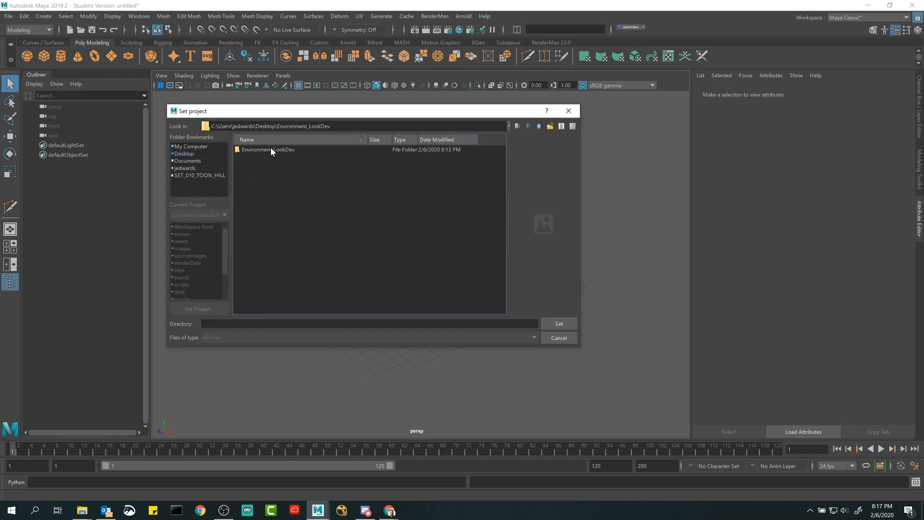
{"action": "double_click", "coordinate": [275, 149]}
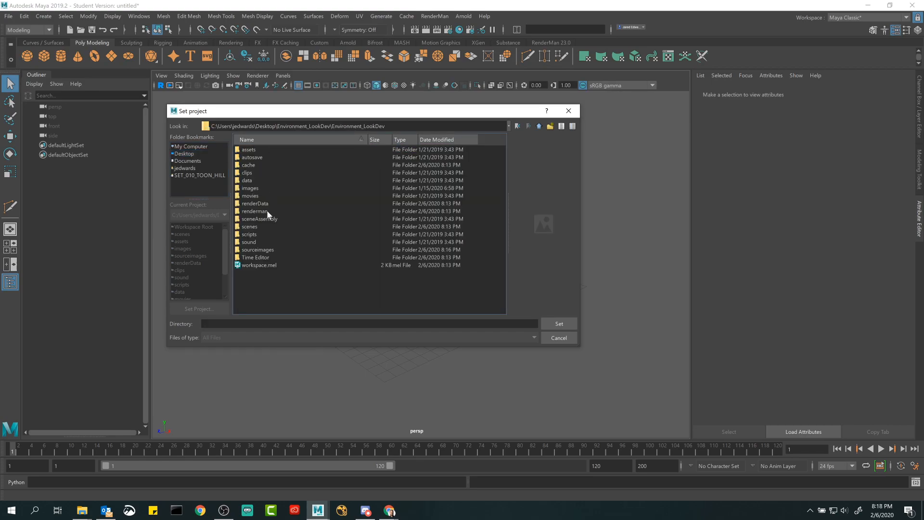
{"action": "left_click", "coordinate": [537, 126]}
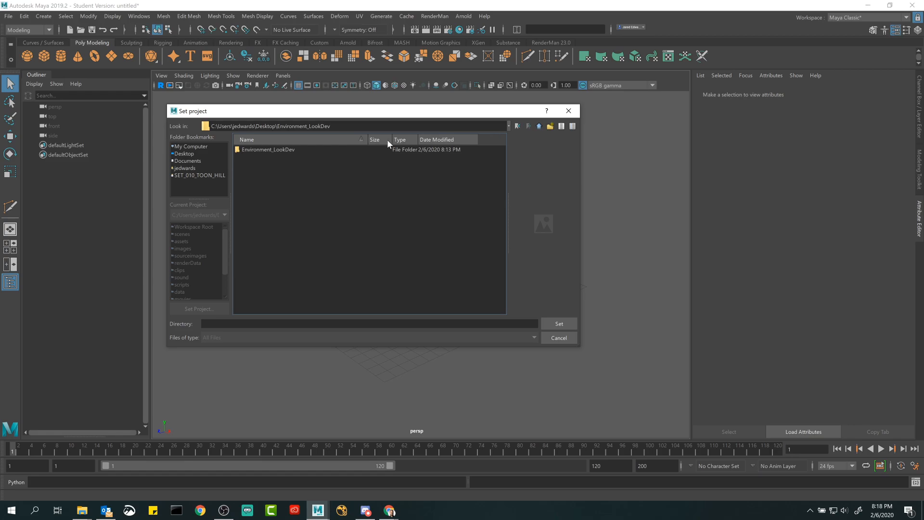
{"action": "left_click", "coordinate": [274, 150]}
{"action": "left_click", "coordinate": [538, 126]}
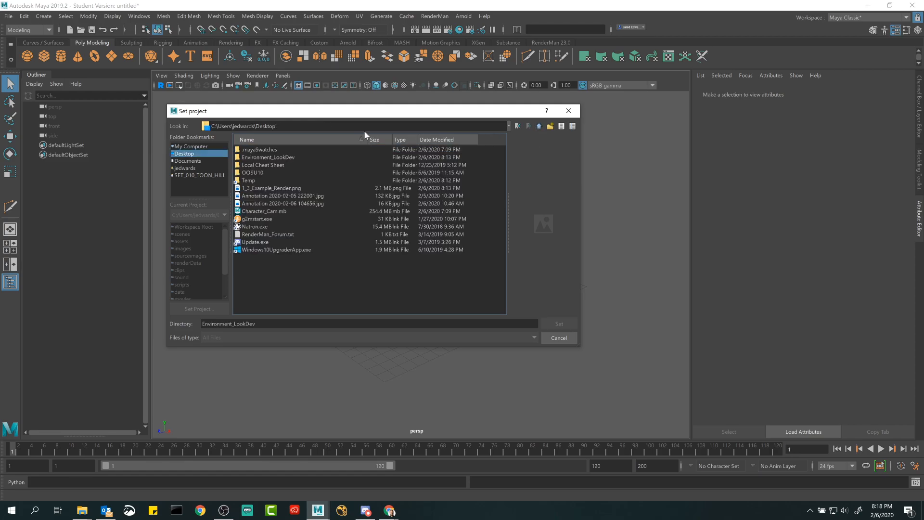
{"action": "double_click", "coordinate": [264, 157]}
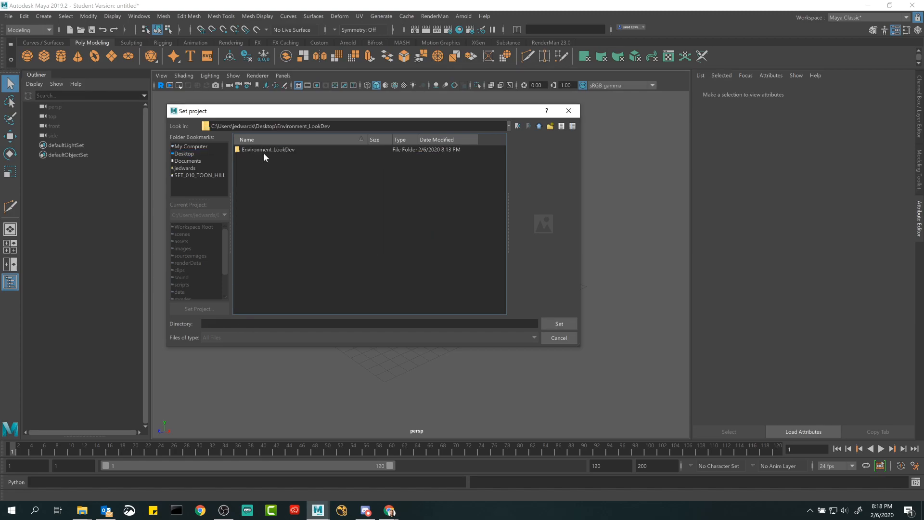
{"action": "left_click", "coordinate": [264, 151]}
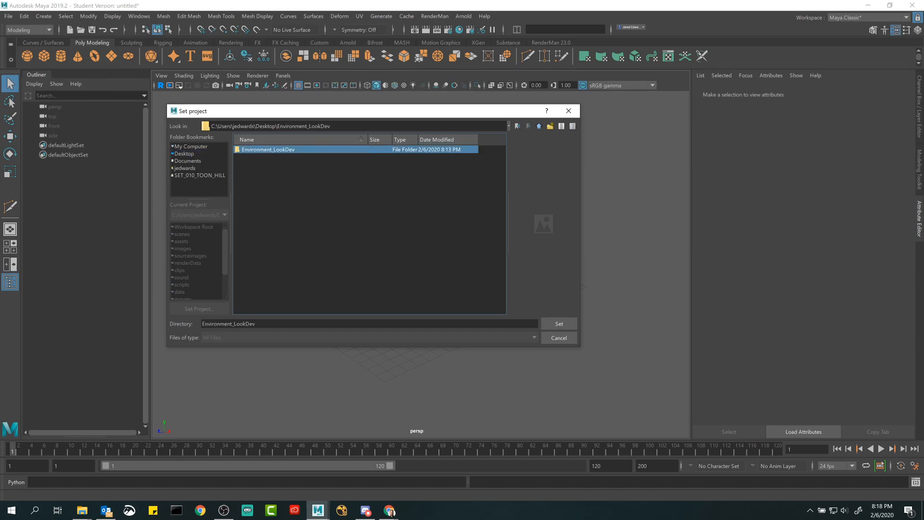
{"action": "left_click", "coordinate": [550, 324]}
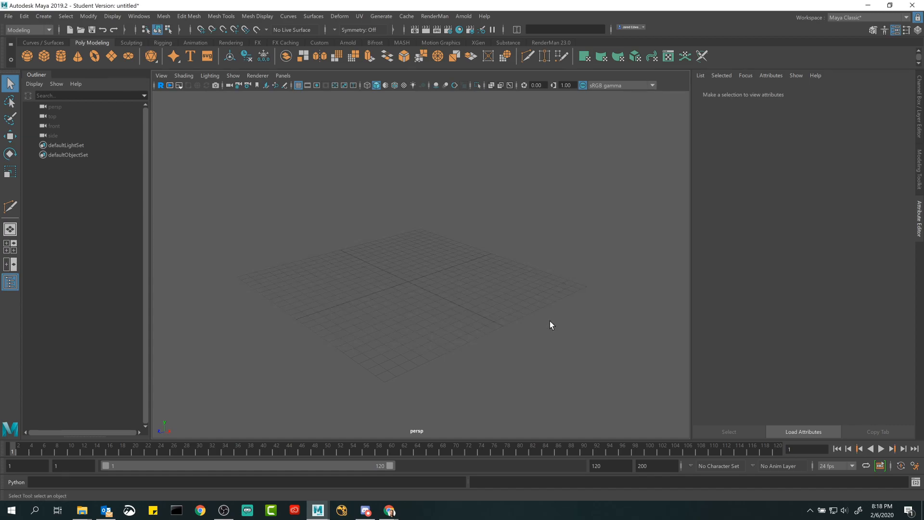
Step: Open the Environment_LookDev.mb scene from the project's scenes folder, discarding the untitled scene and accepting the student version notice
{"action": "left_click", "coordinate": [80, 30]}
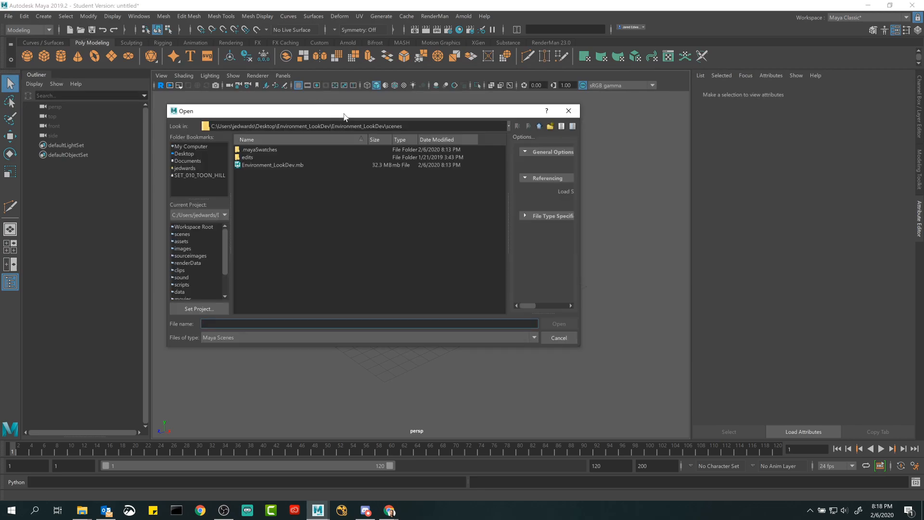
{"action": "left_click_drag", "start_coordinate": [380, 124], "coordinate": [408, 133]}
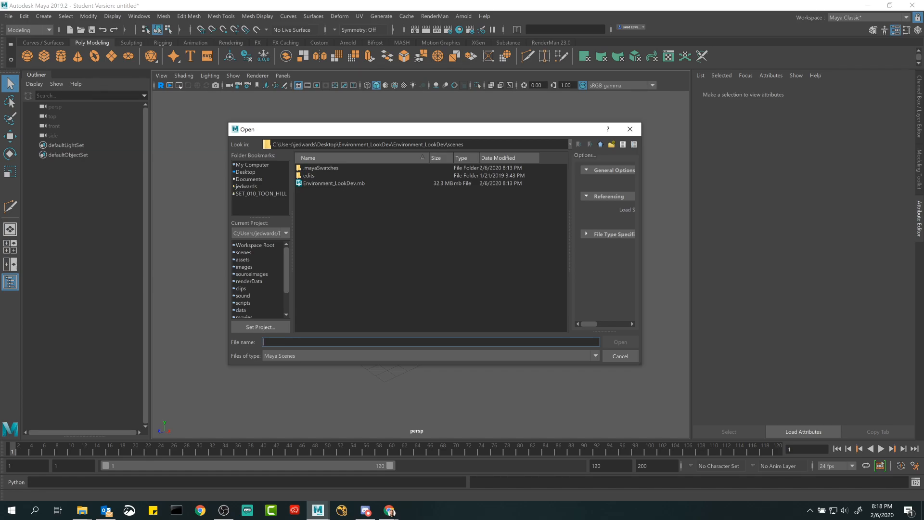
{"action": "mouse_move", "coordinate": [430, 131]}
{"action": "left_mouse_down"}
{"action": "mouse_move", "coordinate": [416, 117]}
{"action": "mouse_move", "coordinate": [414, 132]}
{"action": "left_mouse_up"}
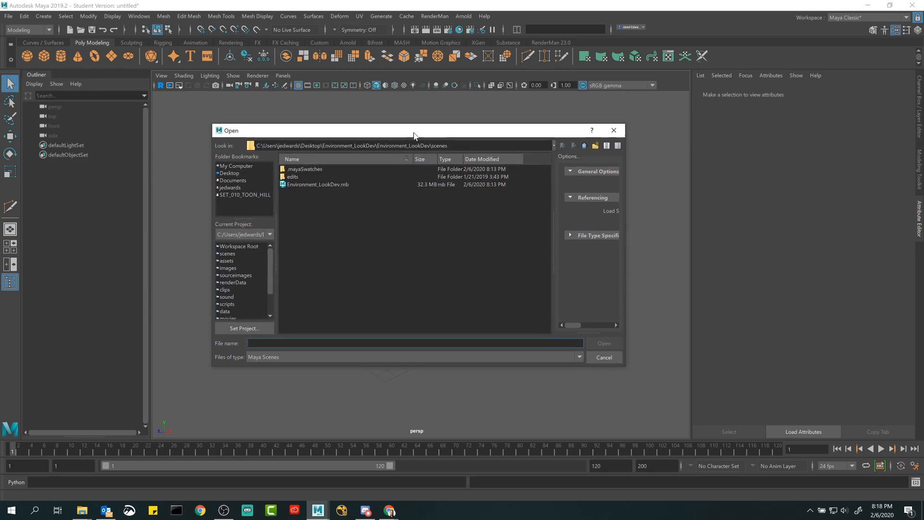
{"action": "left_click", "coordinate": [326, 183]}
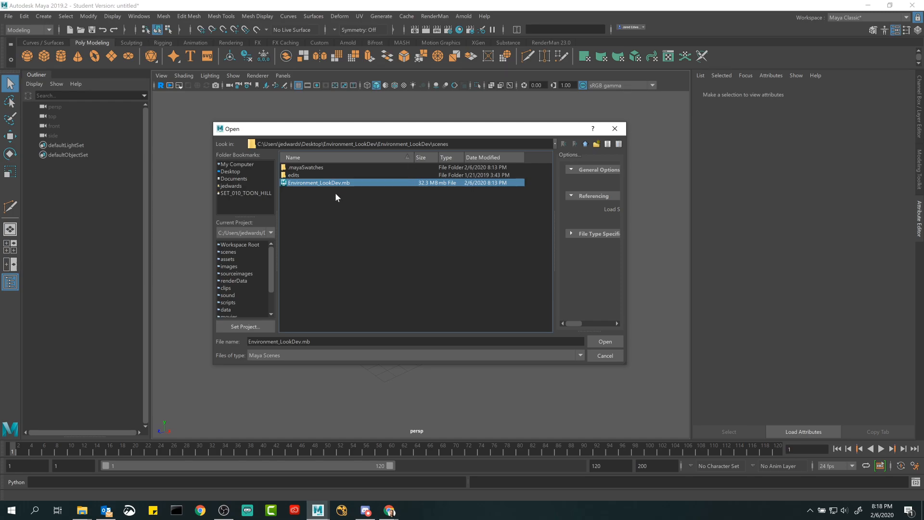
{"action": "left_click", "coordinate": [601, 341]}
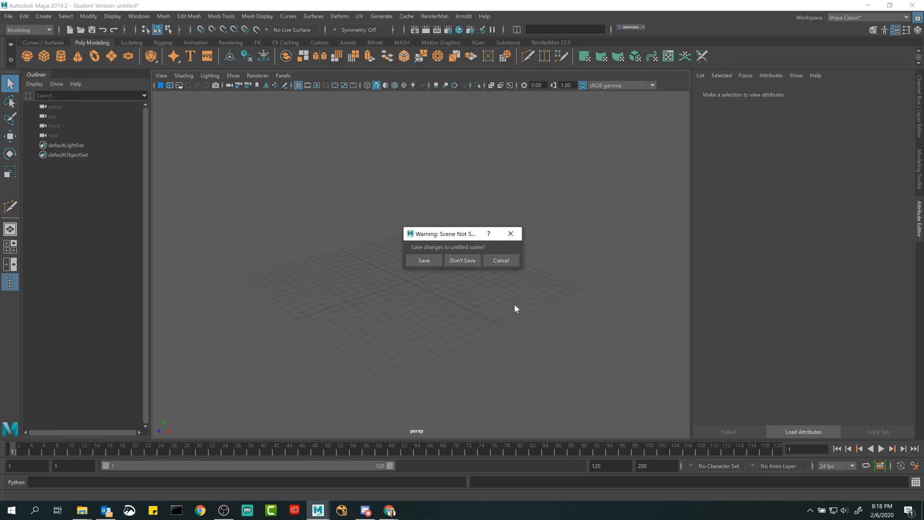
{"action": "left_click", "coordinate": [463, 260]}
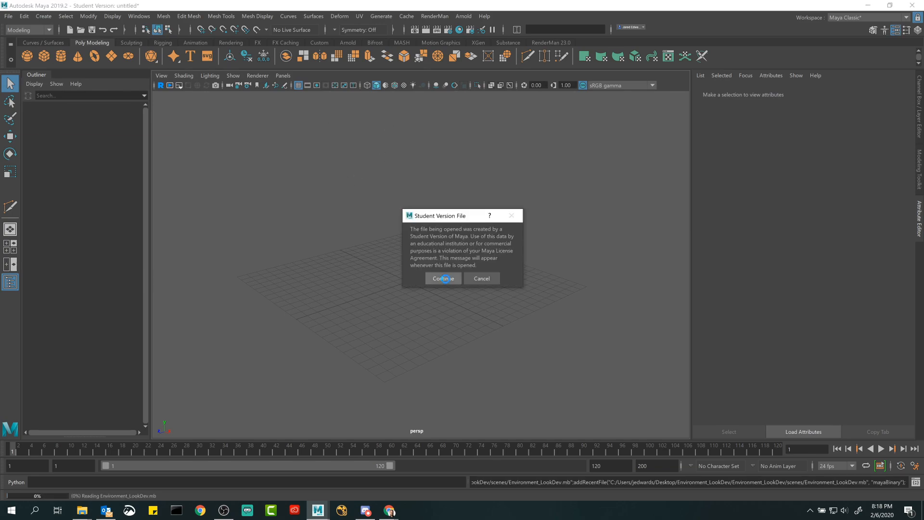
{"action": "left_click", "coordinate": [444, 278]}
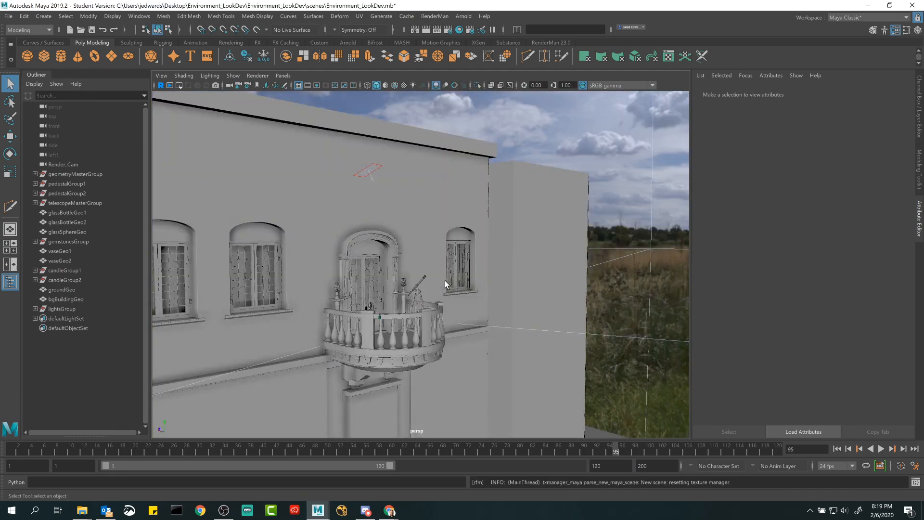
Step: Examine the building from the front, back and above, including the dark interior wall geometry
{"action": "left_click_drag", "start_coordinate": [444, 280], "coordinate": [437, 262], "text": "alt"}
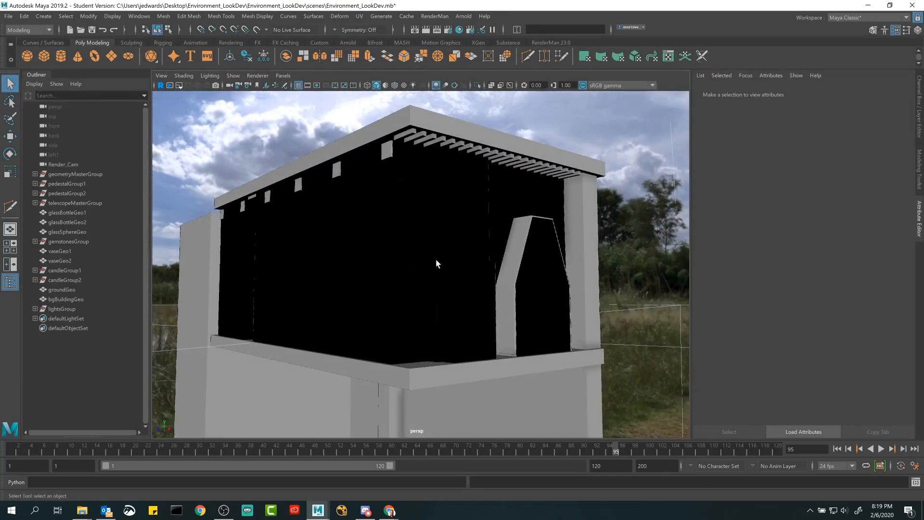
{"action": "left_click", "coordinate": [420, 223]}
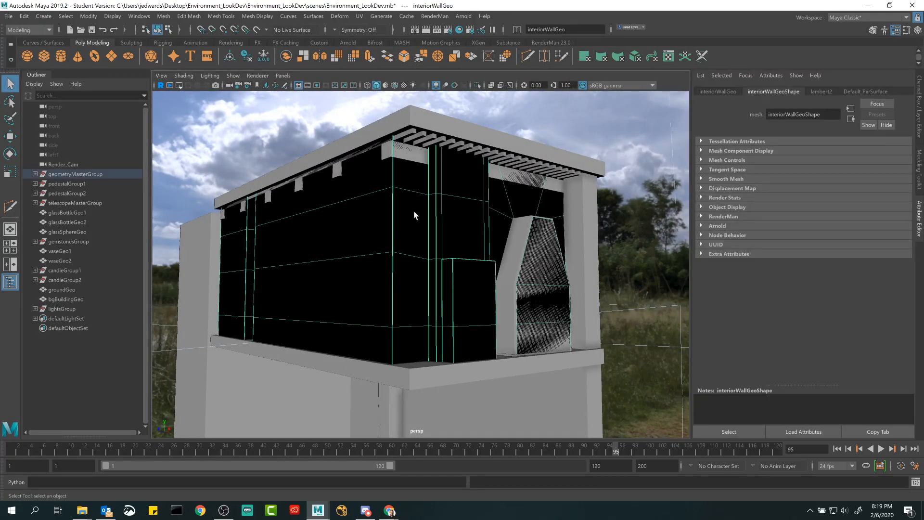
{"action": "left_click_drag", "start_coordinate": [434, 238], "coordinate": [412, 220], "text": "alt"}
{"action": "left_click", "coordinate": [431, 262]}
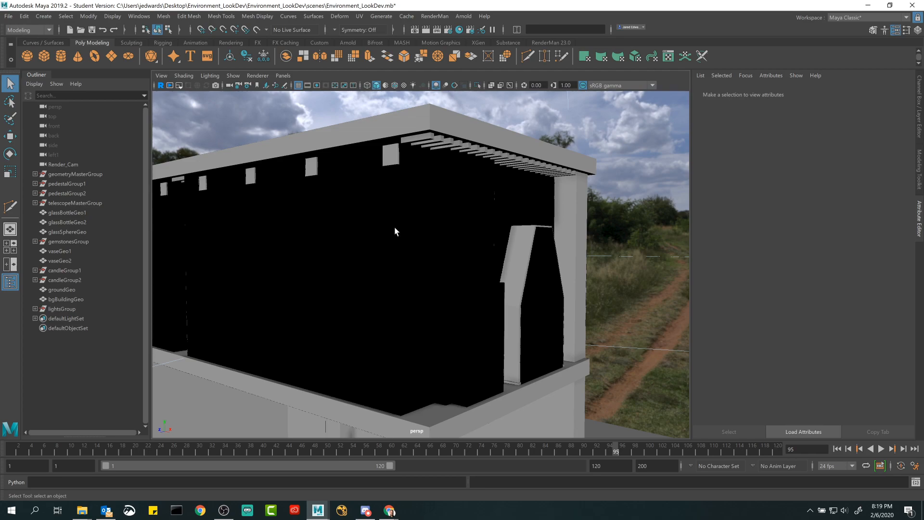
{"action": "left_click_drag", "start_coordinate": [390, 278], "coordinate": [368, 283], "text": "alt"}
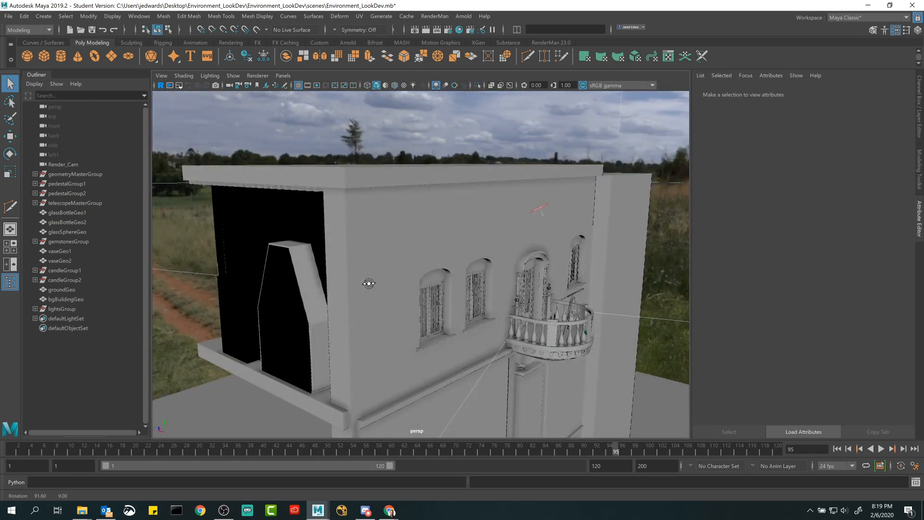
{"action": "left_click_drag", "start_coordinate": [423, 233], "coordinate": [416, 313], "text": "alt"}
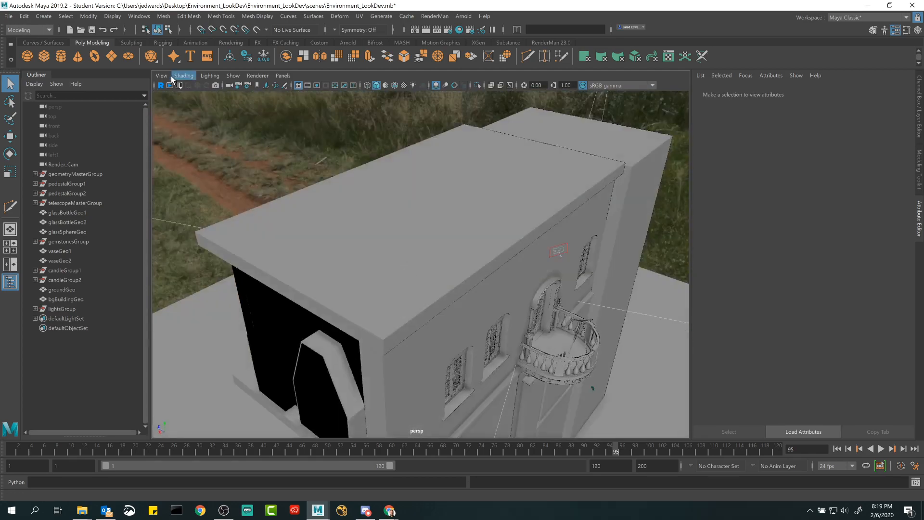
Step: Create a polygon cube with default settings and frame it in the perspective view
{"action": "left_click", "coordinate": [41, 17]}
{"action": "mouse_move", "coordinate": [47, 50]}
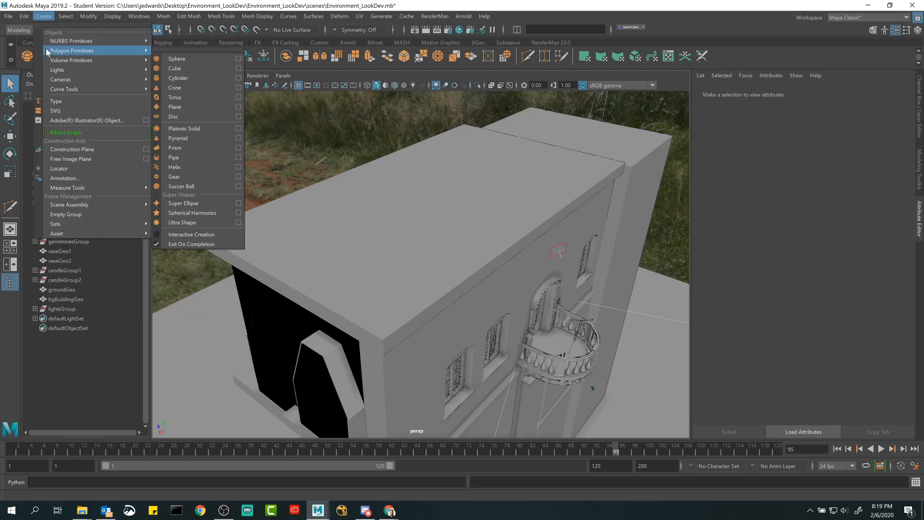
{"action": "key", "text": "Escape"}
{"action": "key", "text": "Escape"}
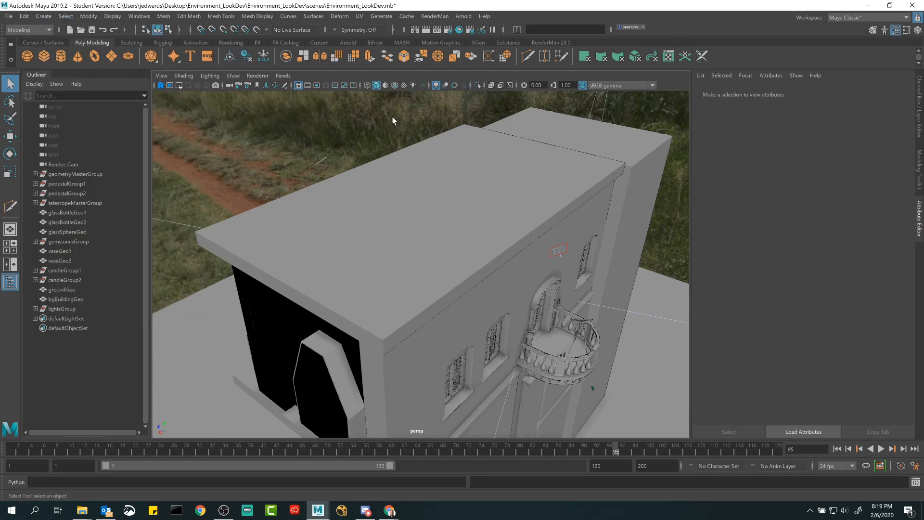
{"action": "left_click", "coordinate": [42, 56]}
{"action": "key", "text": "w"}
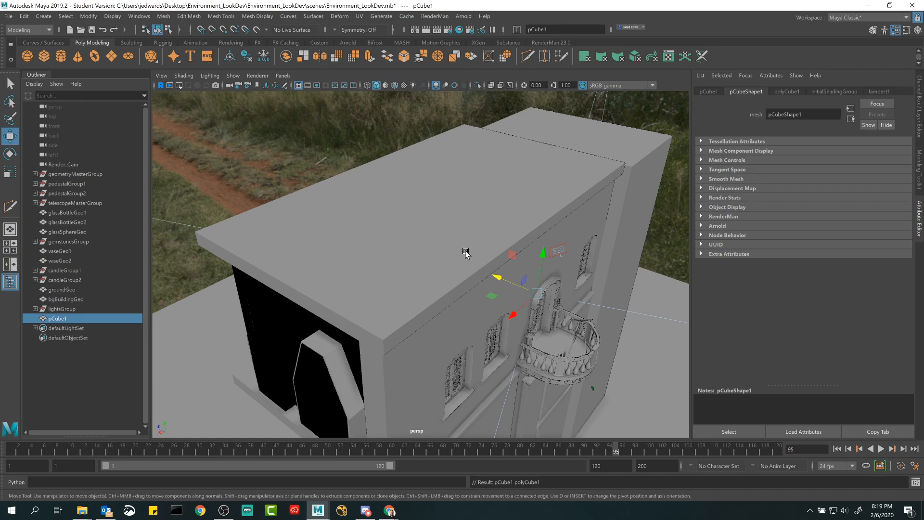
{"action": "mouse_move", "coordinate": [464, 197]}
{"action": "left_mouse_down", "text": "alt"}
{"action": "mouse_move", "coordinate": [449, 237]}
{"action": "mouse_move", "coordinate": [536, 286]}
{"action": "mouse_move", "coordinate": [535, 202]}
{"action": "mouse_move", "coordinate": [501, 200]}
{"action": "mouse_move", "coordinate": [471, 214]}
{"action": "left_mouse_up", "text": "alt"}
{"action": "key", "text": "f"}
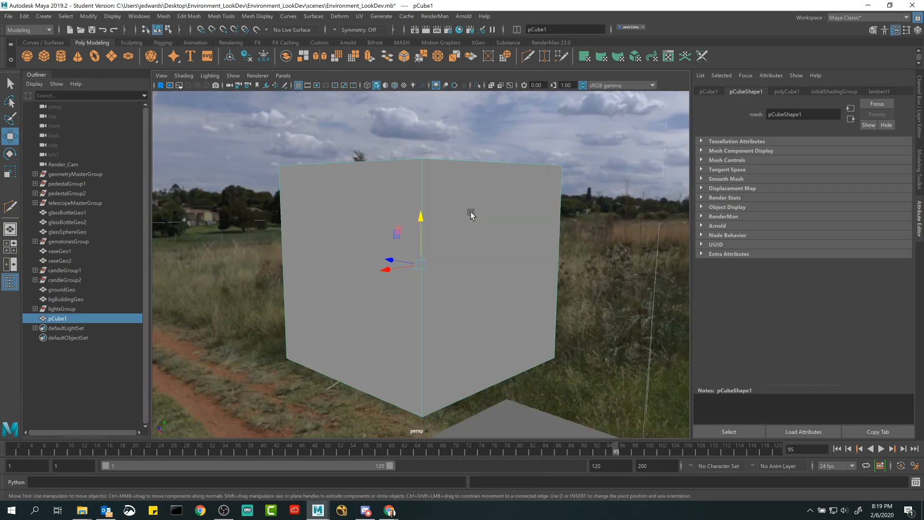
Step: Examine the cube's faces from the outside and from within
{"action": "key", "text": "r"}
{"action": "right_click_drag", "start_coordinate": [423, 264], "coordinate": [468, 258], "text": "alt"}
{"action": "key", "text": "q"}
{"action": "left_click_drag", "start_coordinate": [465, 252], "coordinate": [449, 258], "text": "alt"}
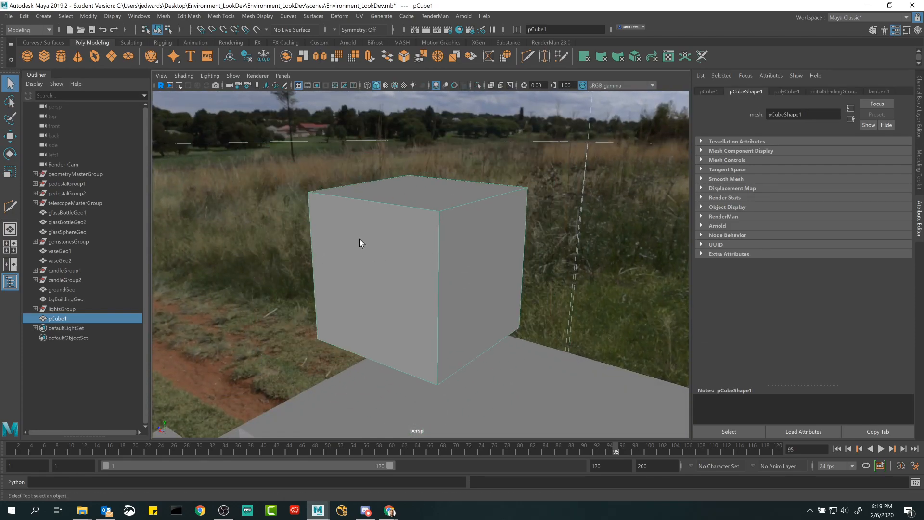
{"action": "right_click_drag", "start_coordinate": [354, 241], "coordinate": [683, 317], "text": "alt"}
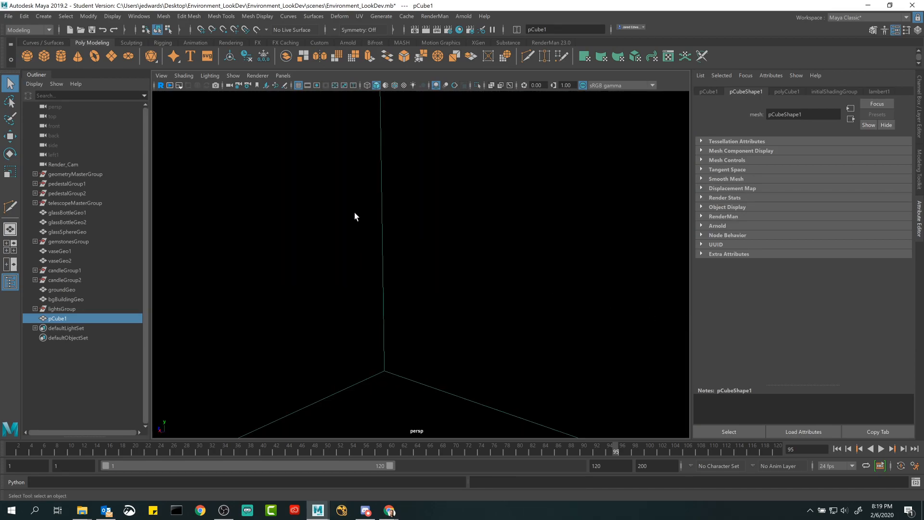
{"action": "right_click_drag", "start_coordinate": [412, 216], "coordinate": [178, 243], "text": "alt"}
Step: Delete the polygon cube above the building
{"action": "middle_click_drag", "start_coordinate": [478, 340], "coordinate": [481, 207], "text": "alt"}
{"action": "right_click_drag", "start_coordinate": [534, 303], "coordinate": [189, 304], "text": "alt"}
{"action": "middle_click_drag", "start_coordinate": [318, 299], "coordinate": [530, 195], "text": "alt"}
{"action": "left_click_drag", "start_coordinate": [530, 198], "coordinate": [351, 341], "text": "alt"}
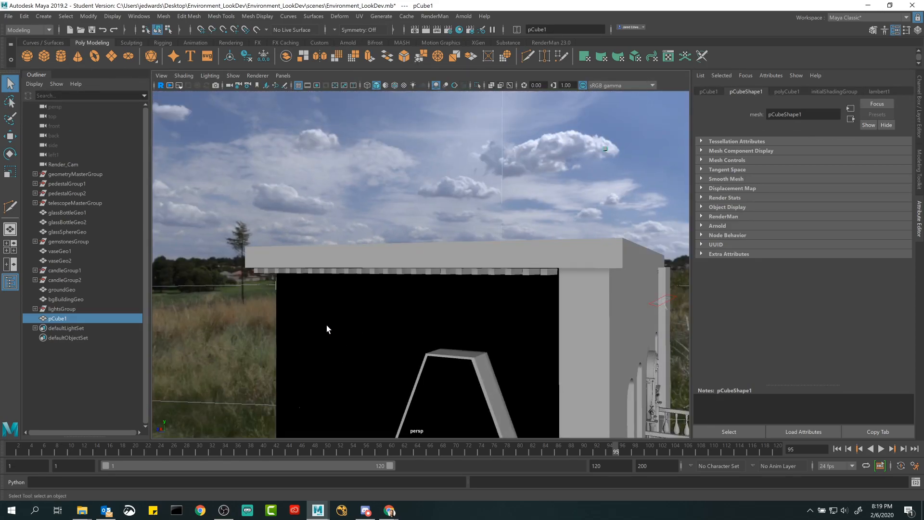
{"action": "left_click", "coordinate": [326, 329]}
{"action": "left_click_drag", "start_coordinate": [327, 329], "coordinate": [408, 304], "text": "alt"}
{"action": "left_click", "coordinate": [431, 326]}
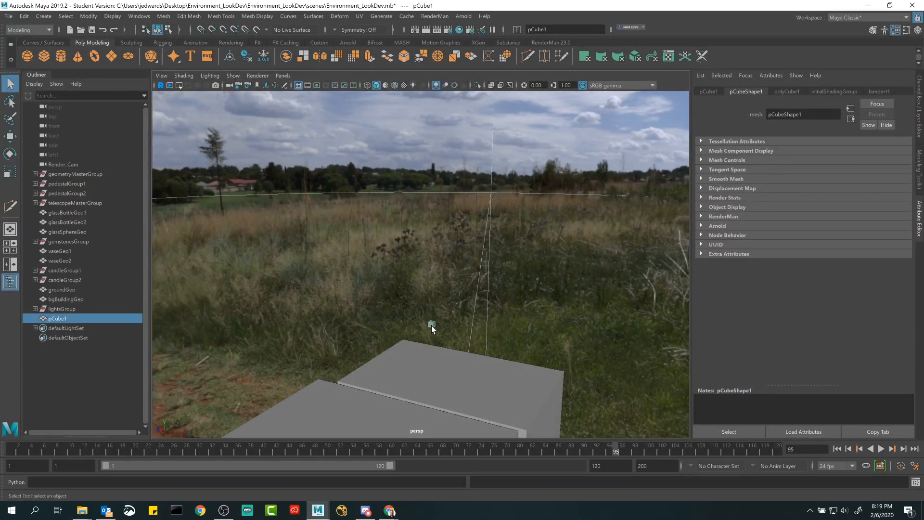
{"action": "key", "text": "Delete"}
Step: Turn on Backface Culling for the perspective view at the building's open rear side
{"action": "middle_click_drag", "start_coordinate": [380, 322], "coordinate": [426, 167], "text": "alt"}
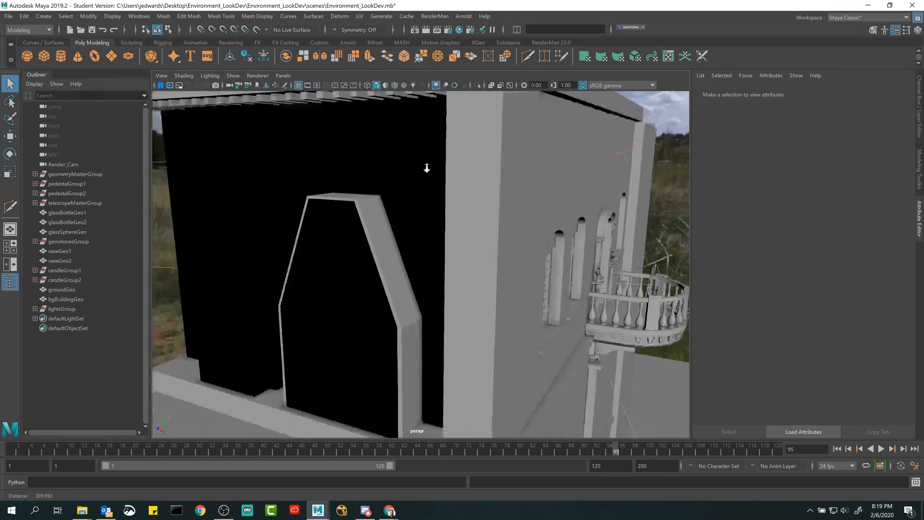
{"action": "right_click_drag", "start_coordinate": [427, 167], "coordinate": [320, 176], "text": "alt"}
{"action": "left_click_drag", "start_coordinate": [376, 180], "coordinate": [410, 229], "text": "alt"}
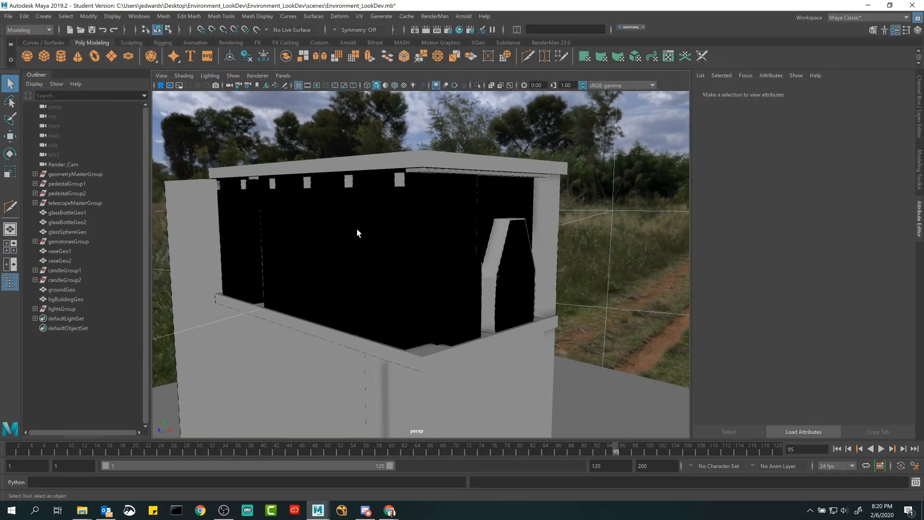
{"action": "scroll", "coordinate": [417, 230], "scroll_direction": "up", "scroll_amount": 3}
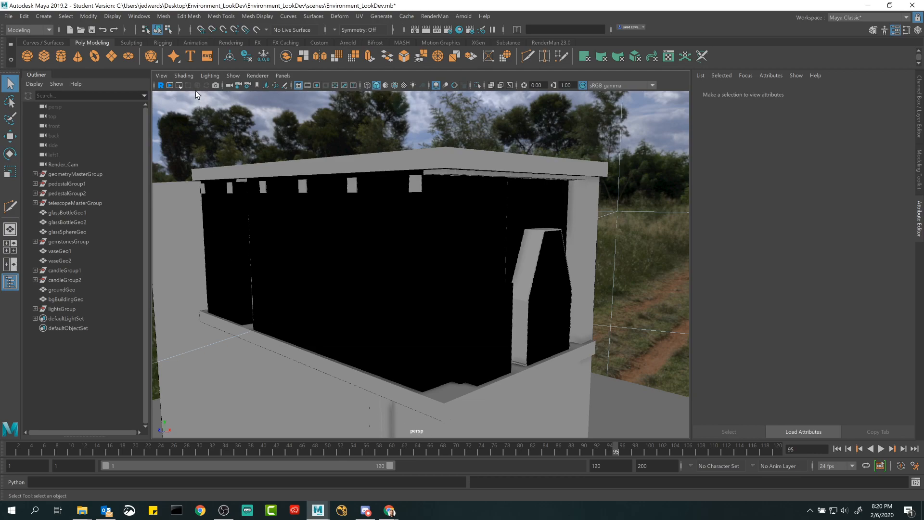
{"action": "left_click", "coordinate": [190, 75]}
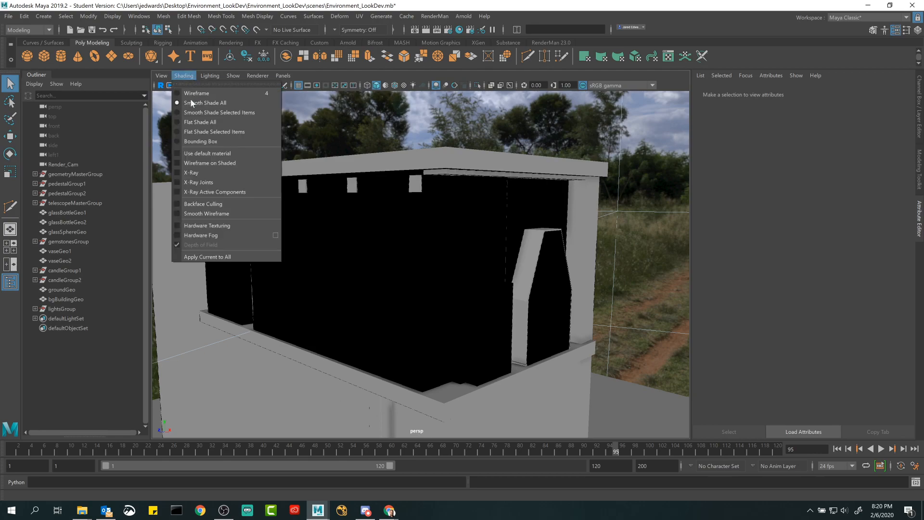
{"action": "left_click", "coordinate": [208, 203]}
Step: Examine the building's interior room through its rear walls, including the fireplace, beams and doorways
{"action": "left_click_drag", "start_coordinate": [267, 223], "coordinate": [336, 227], "text": "alt"}
{"action": "middle_click_drag", "start_coordinate": [337, 226], "coordinate": [526, 241], "text": "alt"}
{"action": "left_click", "coordinate": [532, 219]}
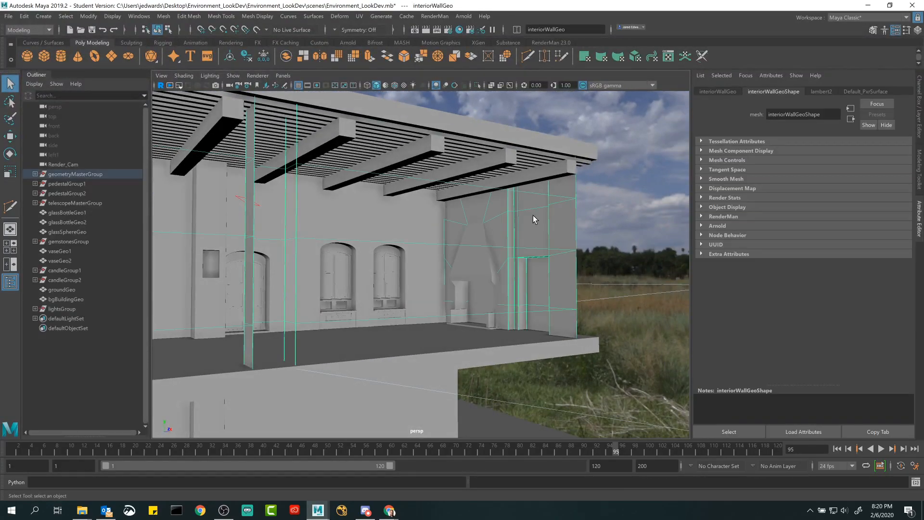
{"action": "left_click_drag", "start_coordinate": [553, 244], "coordinate": [463, 286], "text": "alt"}
{"action": "left_click", "coordinate": [224, 249]}
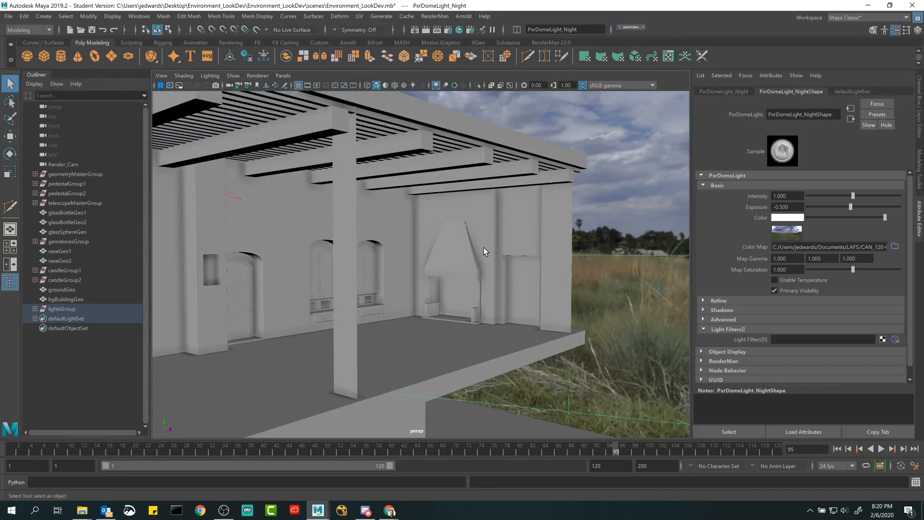
{"action": "left_click_drag", "start_coordinate": [484, 248], "coordinate": [461, 330], "text": "alt"}
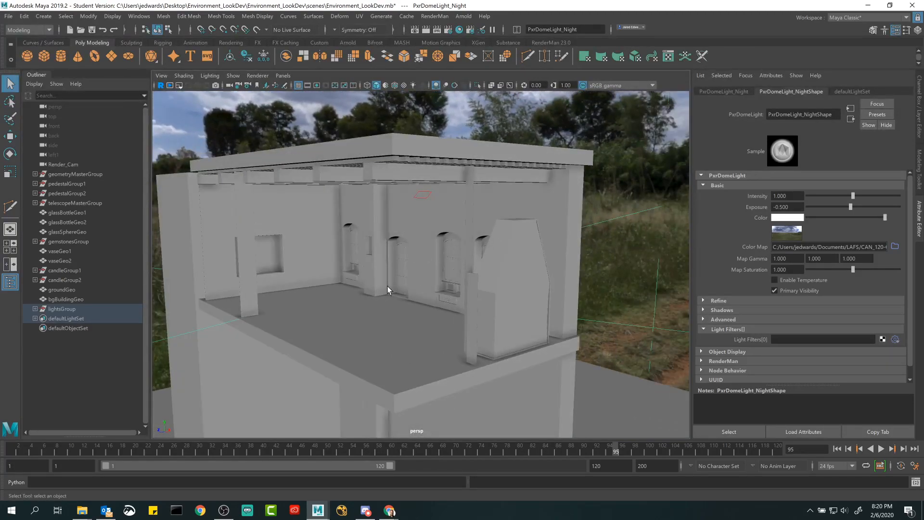
{"action": "right_click_drag", "start_coordinate": [406, 272], "coordinate": [446, 274], "text": "alt"}
{"action": "left_click_drag", "start_coordinate": [360, 221], "coordinate": [368, 196], "text": "alt"}
Step: Check the Backface Culling option in the viewport's shading settings without changing it
{"action": "left_click", "coordinate": [189, 76]}
{"action": "left_click", "coordinate": [188, 77]}
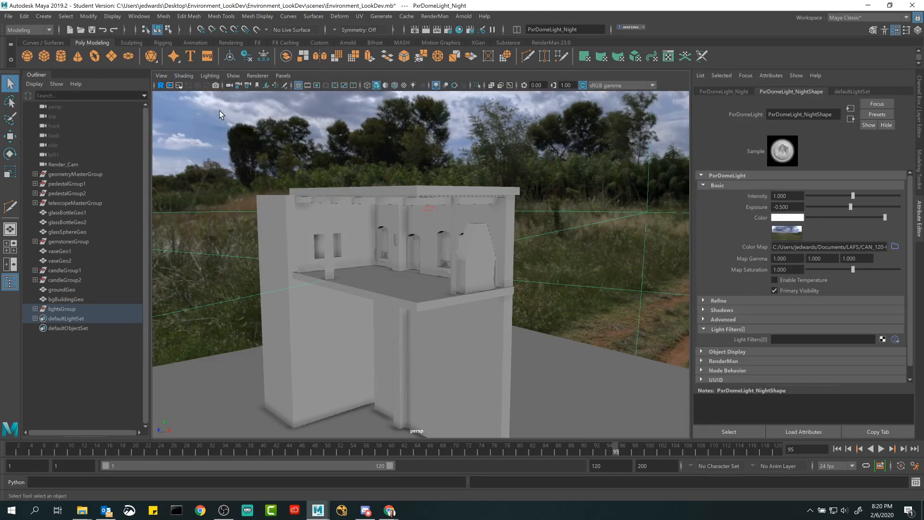
{"action": "left_click", "coordinate": [192, 77]}
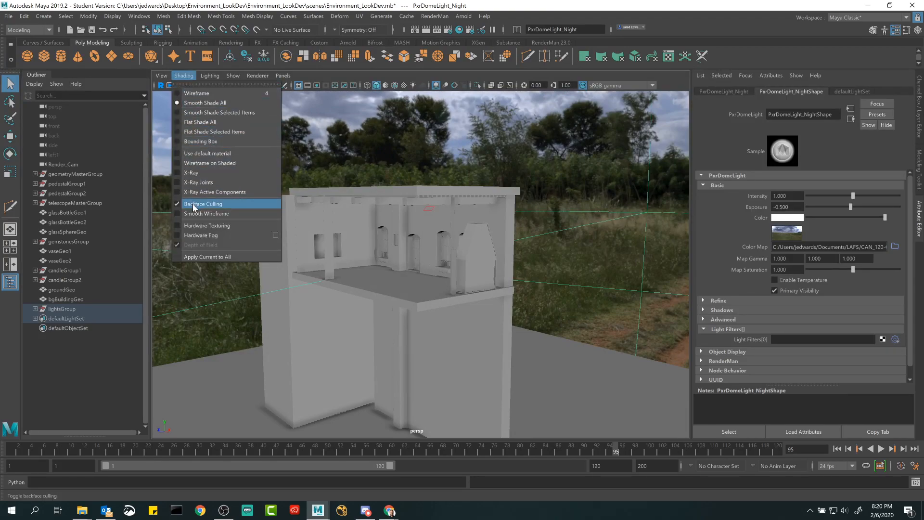
{"action": "left_click", "coordinate": [489, 220]}
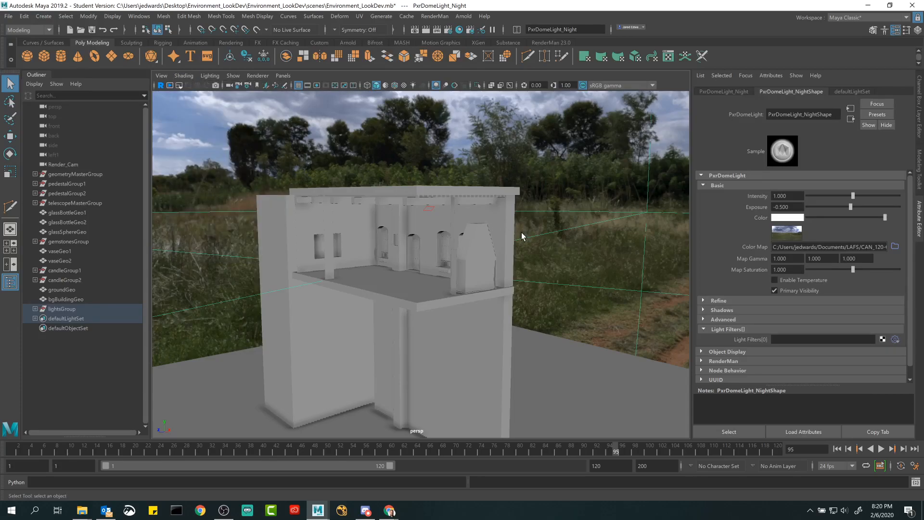
Step: Examine the building's exterior and the balcony props up close, down to the bottles on the railing post
{"action": "mouse_move", "coordinate": [489, 221]}
{"action": "left_mouse_down", "text": "alt"}
{"action": "mouse_move", "coordinate": [501, 233]}
{"action": "mouse_move", "coordinate": [404, 244]}
{"action": "mouse_move", "coordinate": [391, 233]}
{"action": "mouse_move", "coordinate": [454, 230]}
{"action": "mouse_move", "coordinate": [327, 249]}
{"action": "mouse_move", "coordinate": [437, 248]}
{"action": "mouse_move", "coordinate": [440, 240]}
{"action": "left_mouse_up", "text": "alt"}
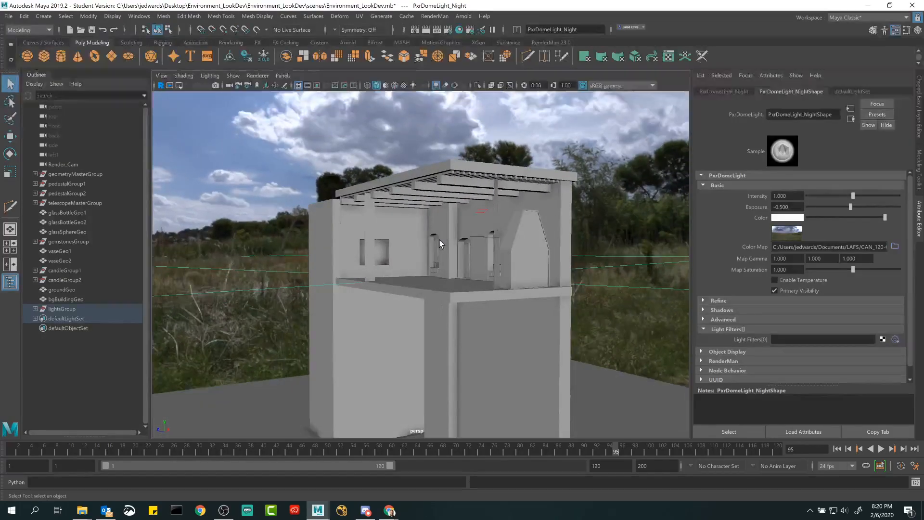
{"action": "left_click_drag", "start_coordinate": [514, 253], "coordinate": [445, 263], "text": "alt"}
{"action": "right_click_drag", "start_coordinate": [446, 263], "coordinate": [500, 270], "text": "alt"}
{"action": "left_click_drag", "start_coordinate": [500, 269], "coordinate": [467, 289], "text": "alt"}
{"action": "right_click_drag", "start_coordinate": [467, 288], "coordinate": [550, 203], "text": "alt"}
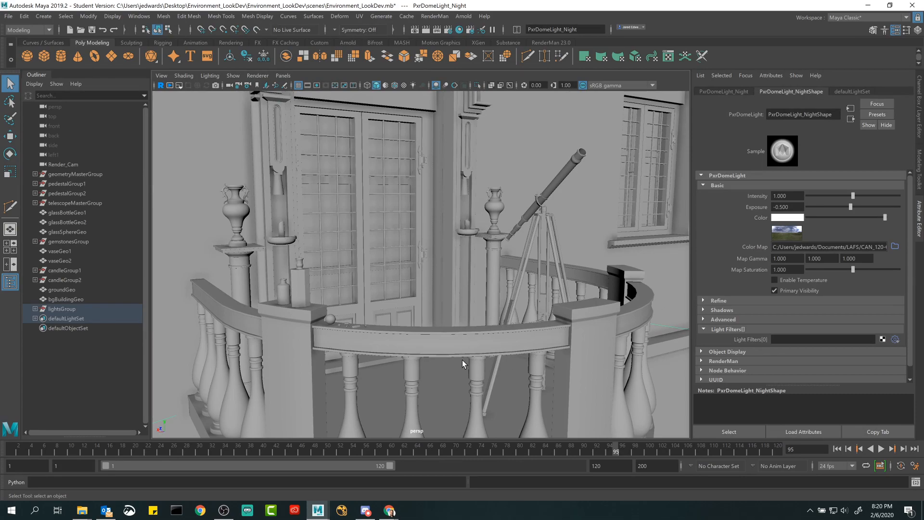
{"action": "middle_click_drag", "start_coordinate": [297, 319], "coordinate": [390, 270], "text": "alt"}
{"action": "right_click_drag", "start_coordinate": [389, 270], "coordinate": [402, 289], "text": "alt"}
{"action": "middle_click_drag", "start_coordinate": [402, 289], "coordinate": [371, 336], "text": "alt"}
{"action": "right_click_drag", "start_coordinate": [371, 337], "coordinate": [428, 325], "text": "alt"}
Step: Select the two glass bottles, the glass sphere and the balcony railing top in turn to inspect them
{"action": "left_click", "coordinate": [341, 171]}
{"action": "left_click", "coordinate": [289, 192]}
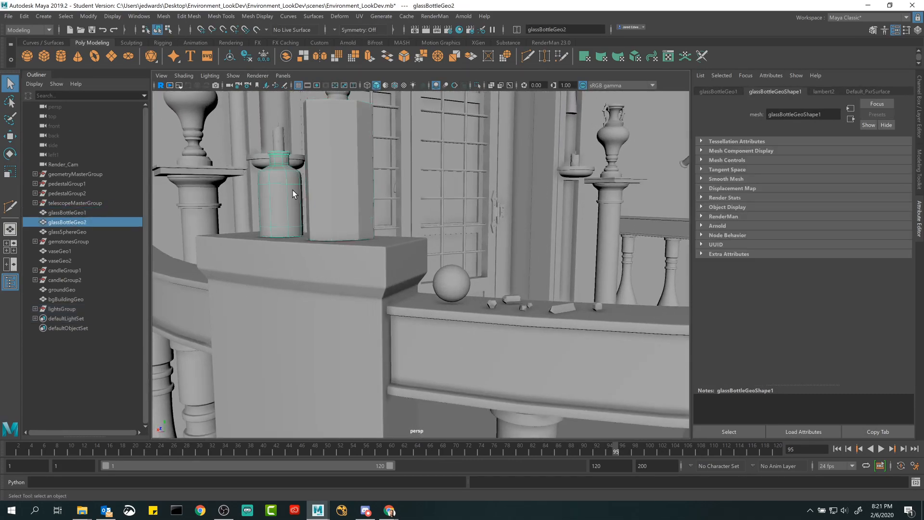
{"action": "left_click", "coordinate": [340, 181]}
{"action": "left_click", "coordinate": [259, 184]}
{"action": "left_click", "coordinate": [279, 185]}
{"action": "left_click", "coordinate": [325, 184]}
{"action": "middle_click_drag", "start_coordinate": [331, 185], "coordinate": [339, 222], "text": "alt"}
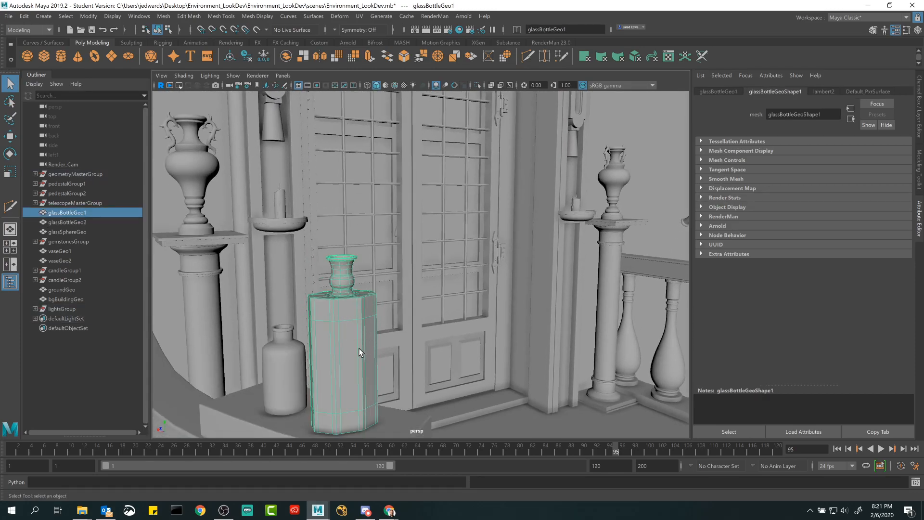
{"action": "middle_click_drag", "start_coordinate": [375, 365], "coordinate": [364, 332], "text": "alt"}
{"action": "left_click", "coordinate": [367, 312]}
{"action": "left_click", "coordinate": [457, 324]}
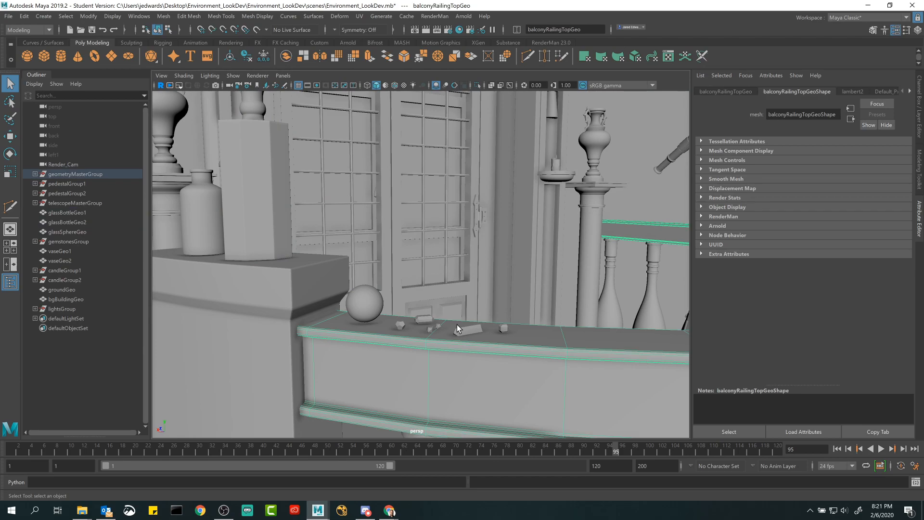
Step: Select a railing gemstone, a pedestal vase, the sconce candle, the arch behind it and the candle flame in turn to inspect them
{"action": "left_click", "coordinate": [457, 326]}
{"action": "left_click_drag", "start_coordinate": [374, 265], "coordinate": [426, 310], "text": "alt"}
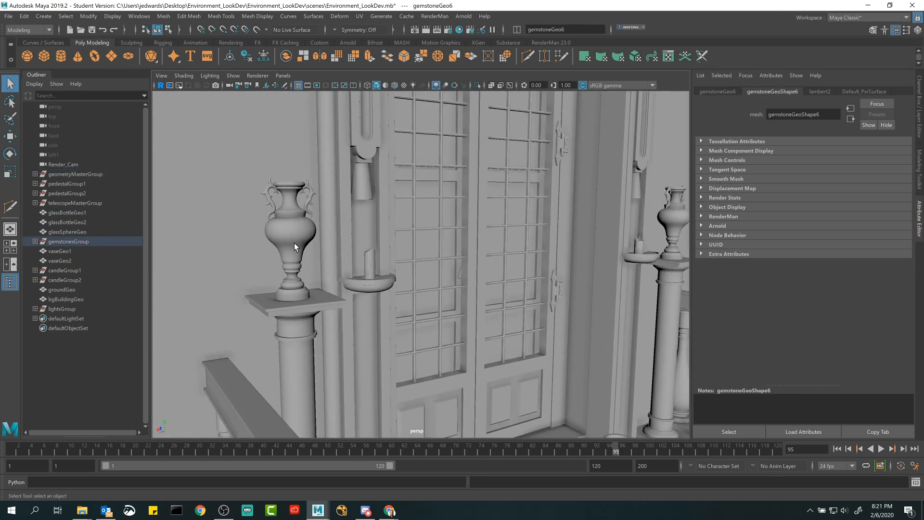
{"action": "left_click", "coordinate": [302, 227]}
{"action": "left_click", "coordinate": [370, 266]}
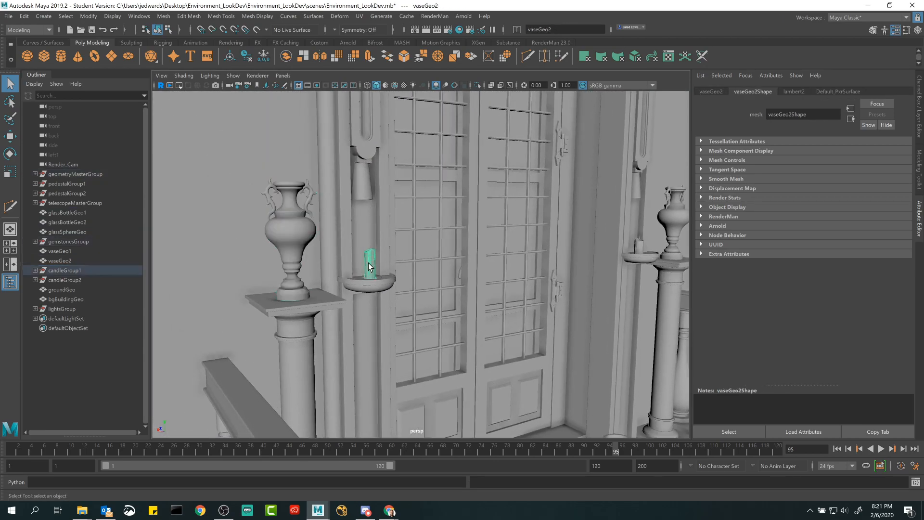
{"action": "key", "text": "f"}
{"action": "left_click", "coordinate": [414, 107]}
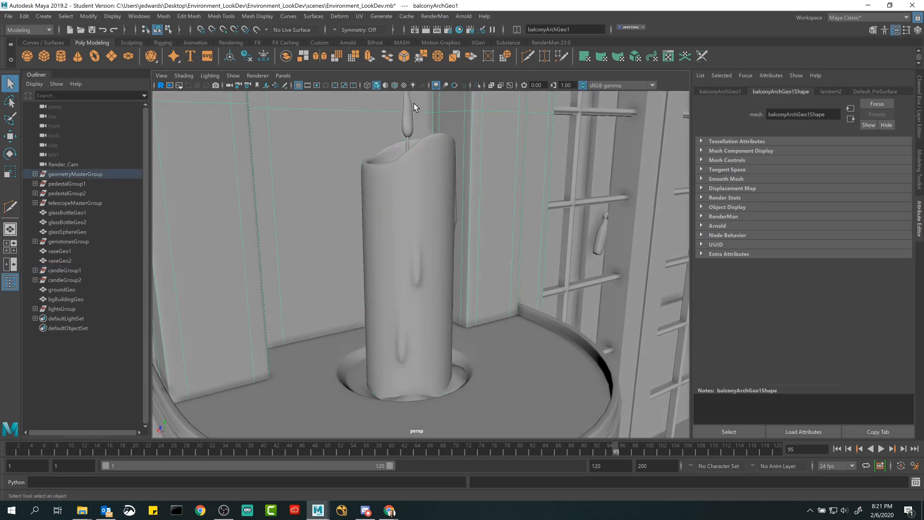
{"action": "left_click", "coordinate": [407, 122]}
Step: Select Render_Cam and examine its camera attributes, its channel values and its placement relative to the balcony
{"action": "right_click_drag", "start_coordinate": [440, 197], "coordinate": [446, 142], "text": "alt"}
{"action": "mouse_move", "coordinate": [428, 249]}
{"action": "right_mouse_down", "text": "alt"}
{"action": "mouse_move", "coordinate": [399, 260]}
{"action": "mouse_move", "coordinate": [435, 247]}
{"action": "right_mouse_up", "text": "alt"}
{"action": "middle_click_drag", "start_coordinate": [435, 248], "coordinate": [401, 225], "text": "alt"}
{"action": "mouse_move", "coordinate": [401, 225]}
{"action": "left_mouse_down", "text": "alt"}
{"action": "mouse_move", "coordinate": [401, 216]}
{"action": "mouse_move", "coordinate": [404, 226]}
{"action": "left_mouse_up", "text": "alt"}
{"action": "right_click_drag", "start_coordinate": [403, 227], "coordinate": [454, 236], "text": "alt"}
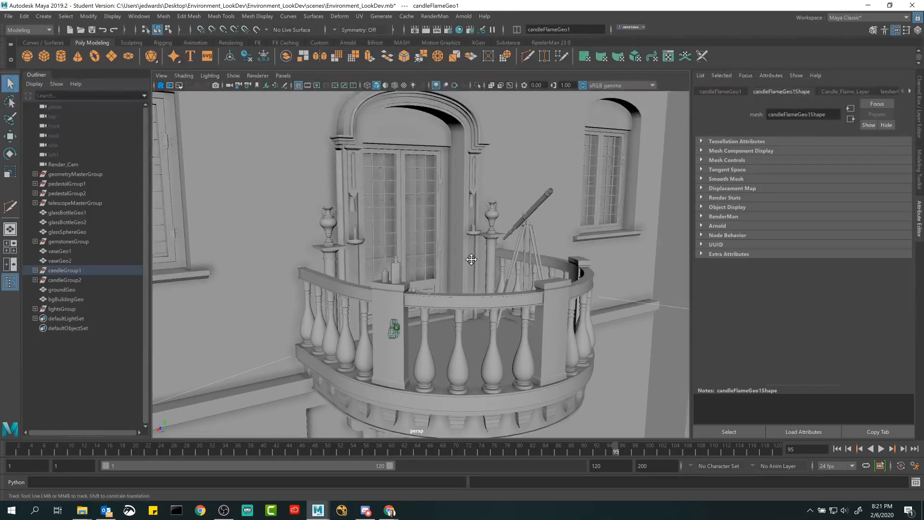
{"action": "middle_click_drag", "start_coordinate": [454, 235], "coordinate": [440, 255], "text": "alt"}
{"action": "left_click_drag", "start_coordinate": [245, 230], "coordinate": [127, 181], "text": "alt"}
{"action": "left_click", "coordinate": [65, 165]}
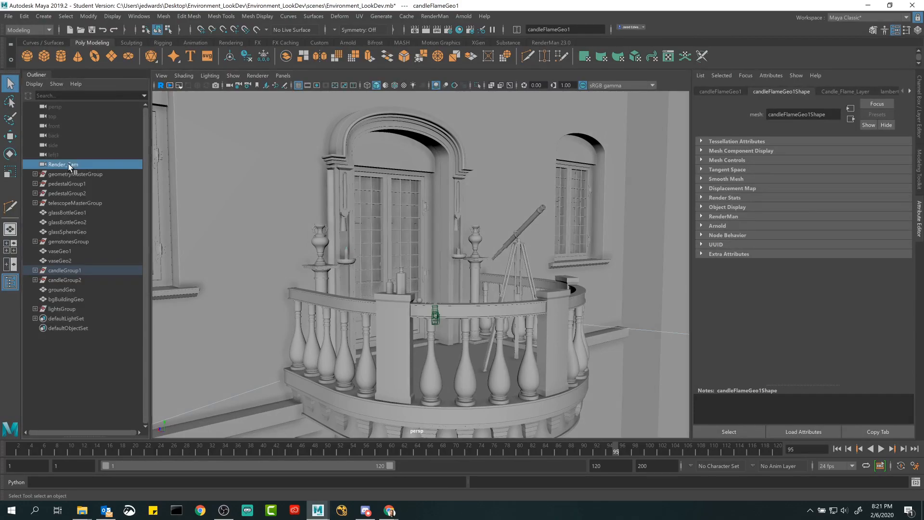
{"action": "left_click_drag", "start_coordinate": [371, 245], "coordinate": [551, 281], "text": "alt"}
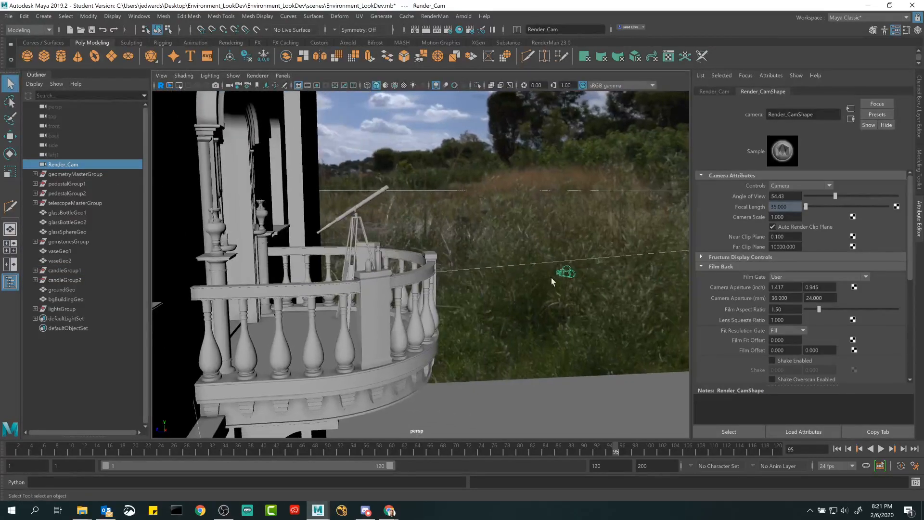
{"action": "left_click", "coordinate": [918, 110]}
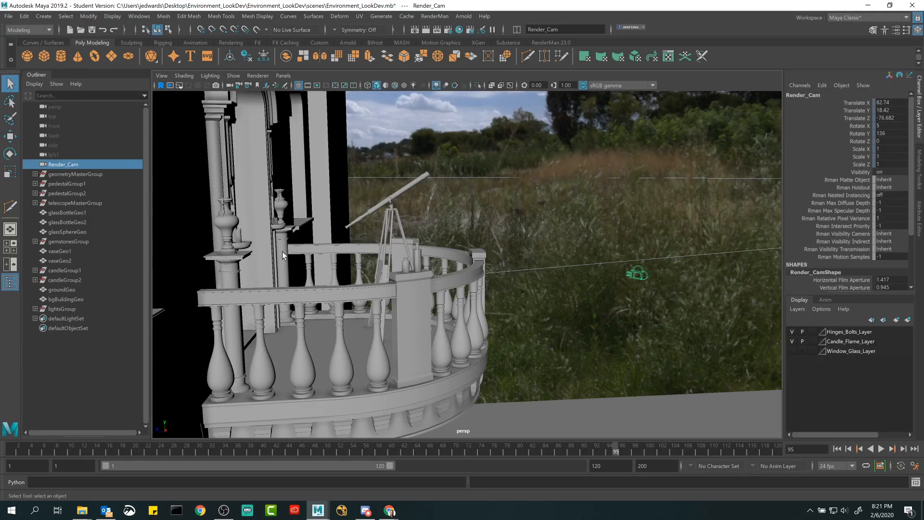
{"action": "left_click_drag", "start_coordinate": [661, 274], "coordinate": [547, 246], "text": "alt"}
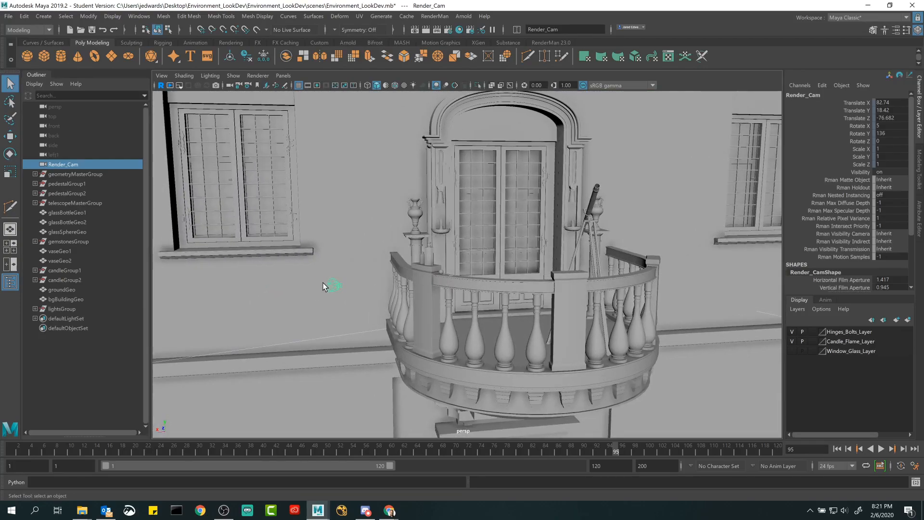
Step: Look through Render_Cam in the viewport
{"action": "left_click", "coordinate": [283, 75]}
{"action": "mouse_move", "coordinate": [308, 85]}
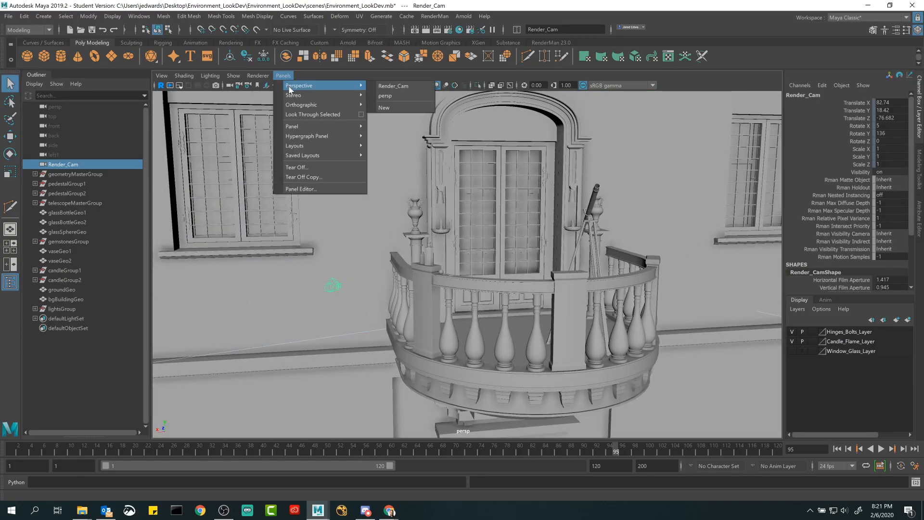
{"action": "left_click", "coordinate": [401, 87]}
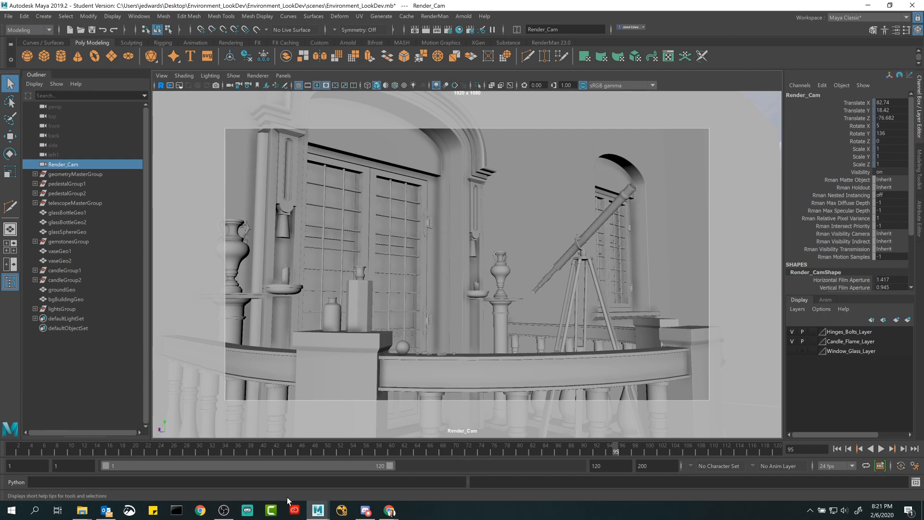
Step: View the example render 1_3_Example_Render.png from the desktop in an enlarged window, and return to Maya
{"action": "mouse_move", "coordinate": [82, 511]}
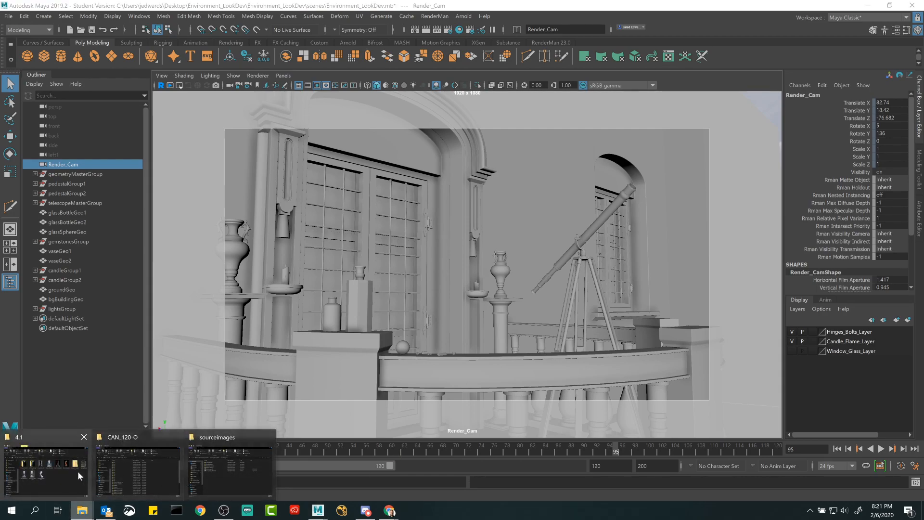
{"action": "mouse_move", "coordinate": [233, 469]}
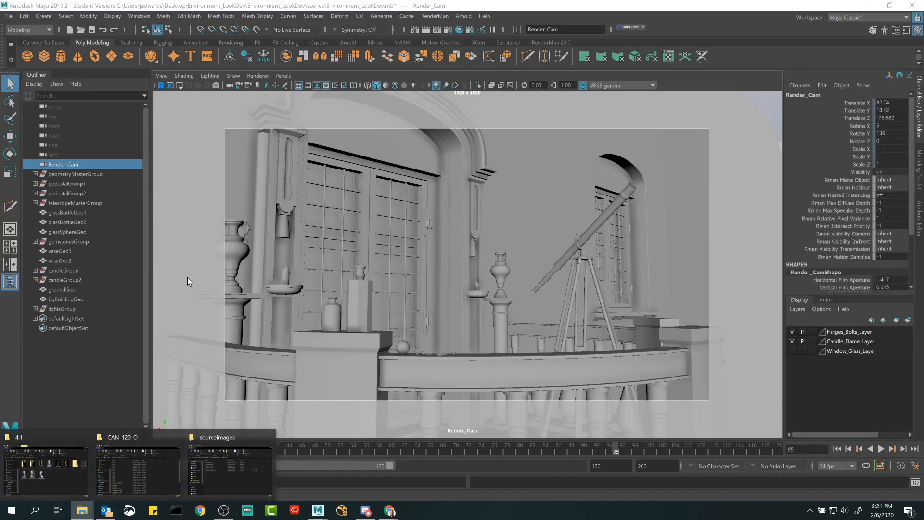
{"action": "left_click", "coordinate": [865, 4]}
{"action": "double_click", "coordinate": [129, 262]}
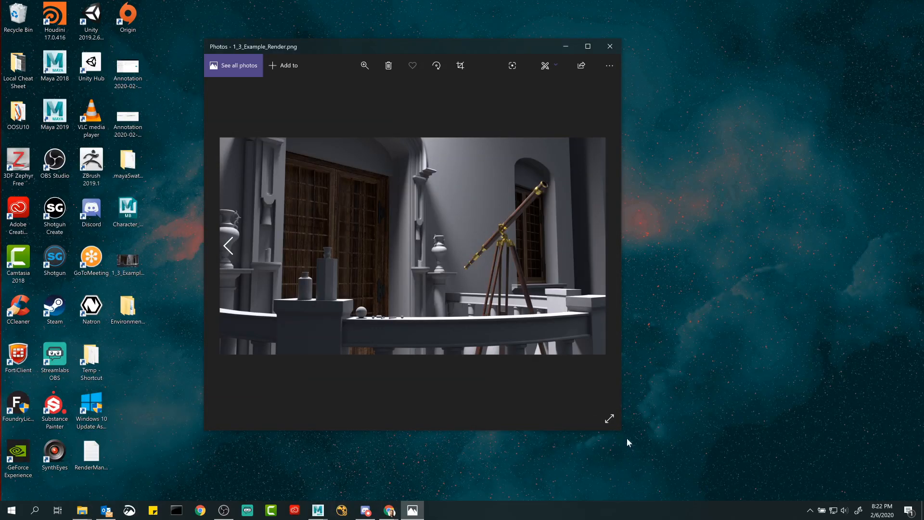
{"action": "left_click_drag", "start_coordinate": [627, 439], "coordinate": [790, 465]}
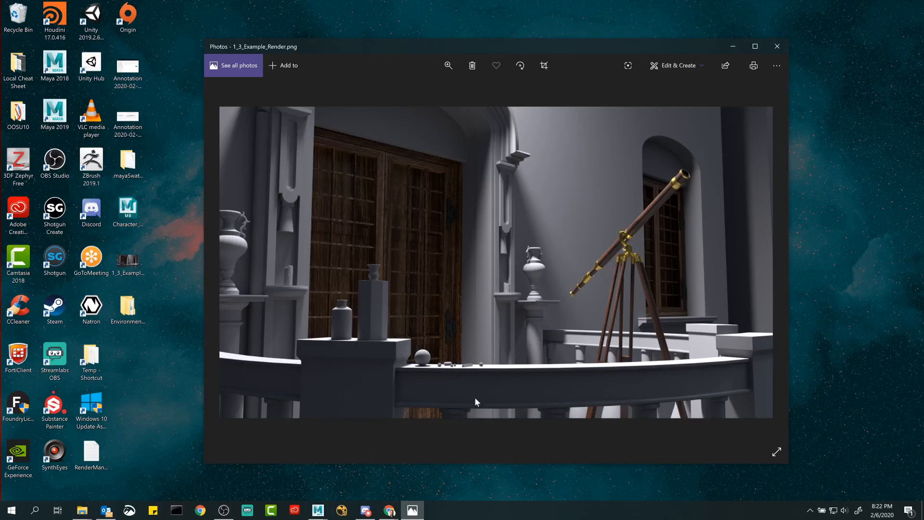
{"action": "mouse_move", "coordinate": [318, 510]}
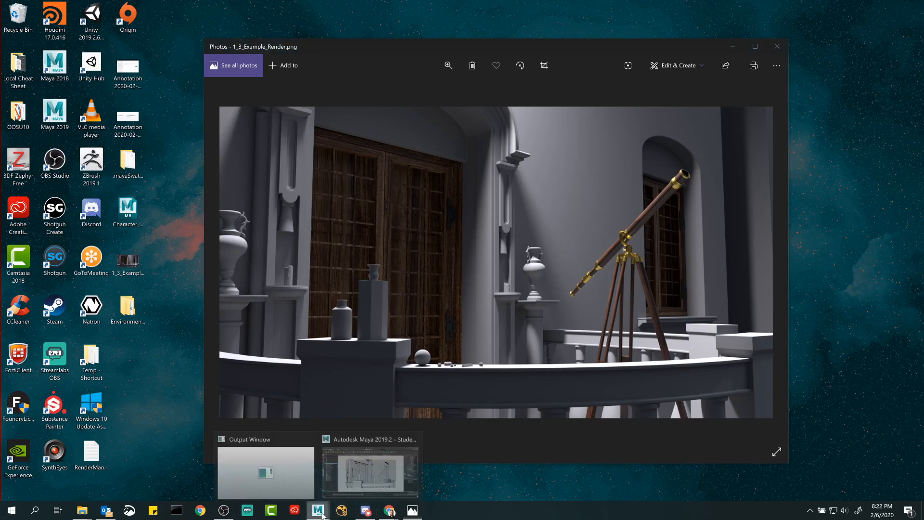
{"action": "left_click", "coordinate": [349, 477]}
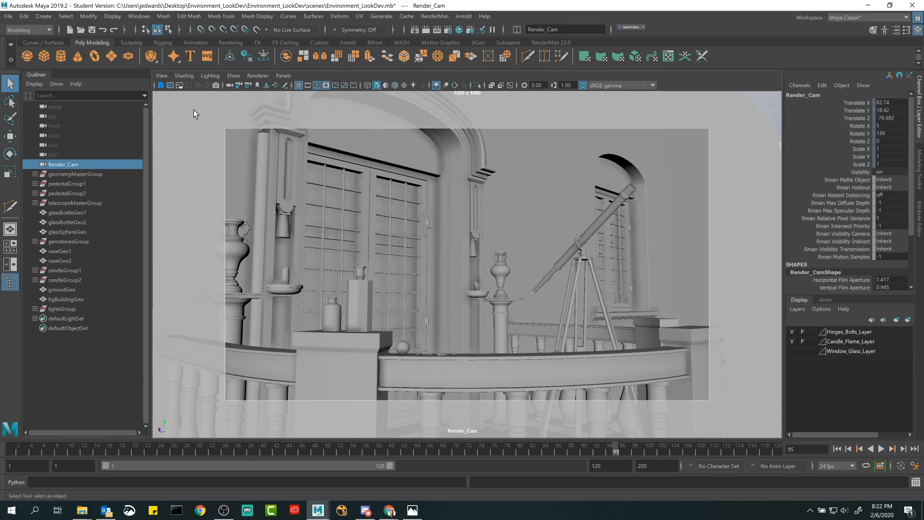
Step: Check the viewport render resolution options, preview the Render_Cam view with RenderMan's viewport render, and stop it
{"action": "left_click", "coordinate": [180, 86]}
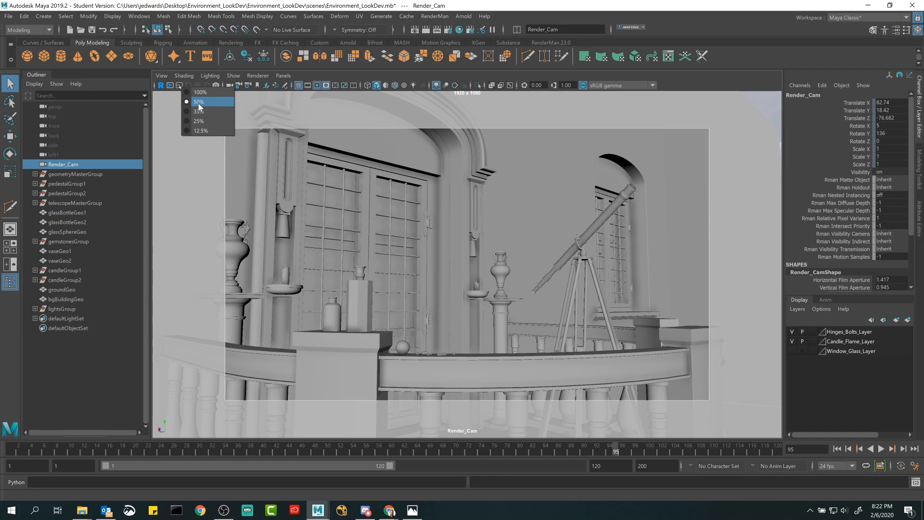
{"action": "left_click", "coordinate": [343, 73]}
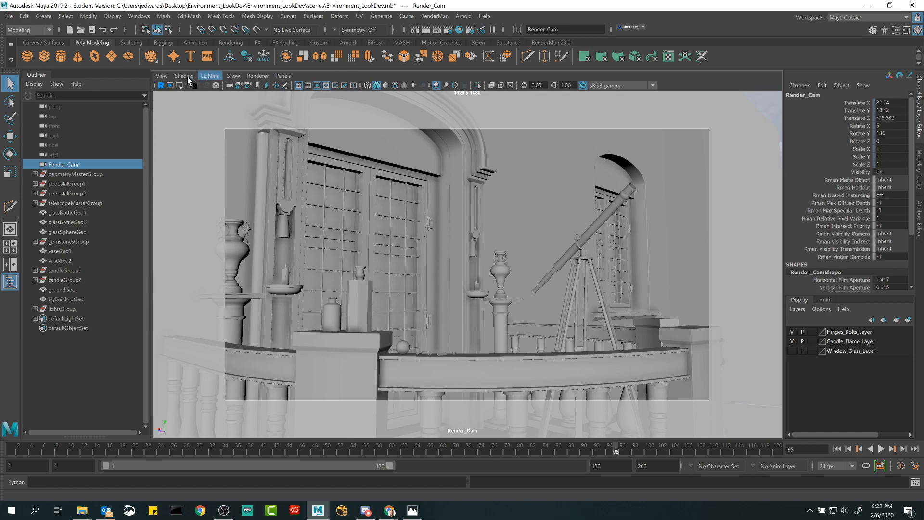
{"action": "left_click", "coordinate": [160, 85]}
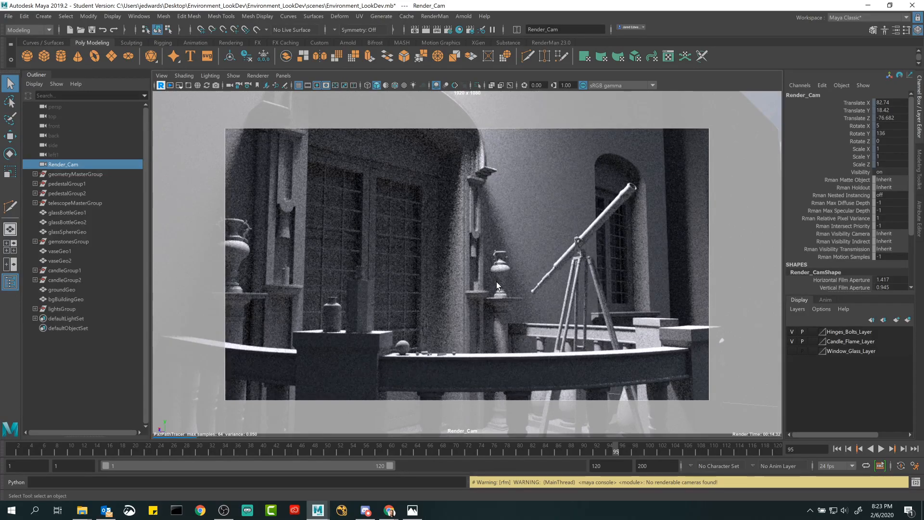
{"action": "left_click", "coordinate": [165, 91]}
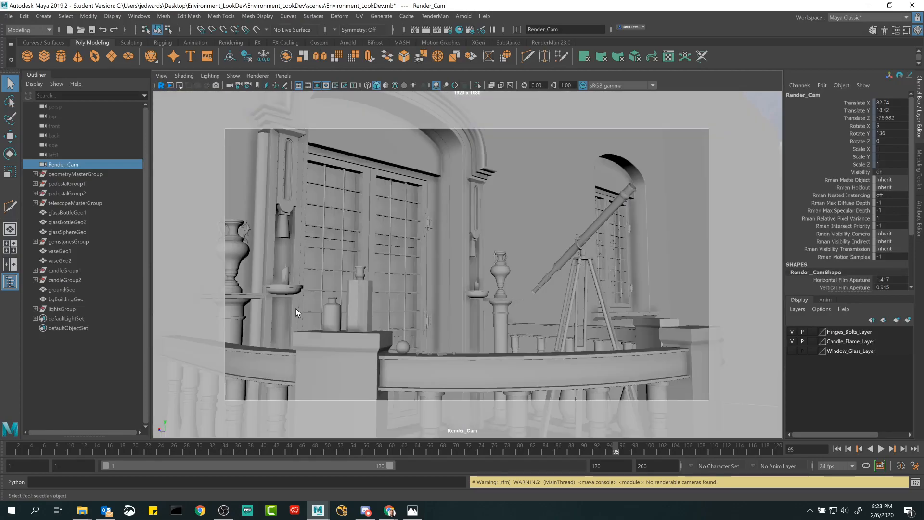
Step: Switch to the 1.3 activity page in Chrome, read the Wooden Windows and Doors slide in full screen, and return to Maya
{"action": "left_click", "coordinate": [390, 510]}
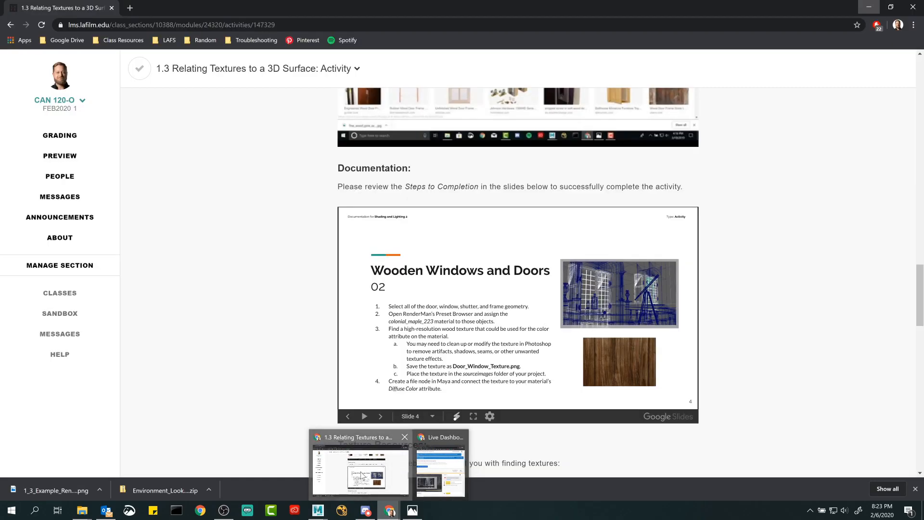
{"action": "left_click", "coordinate": [362, 472]}
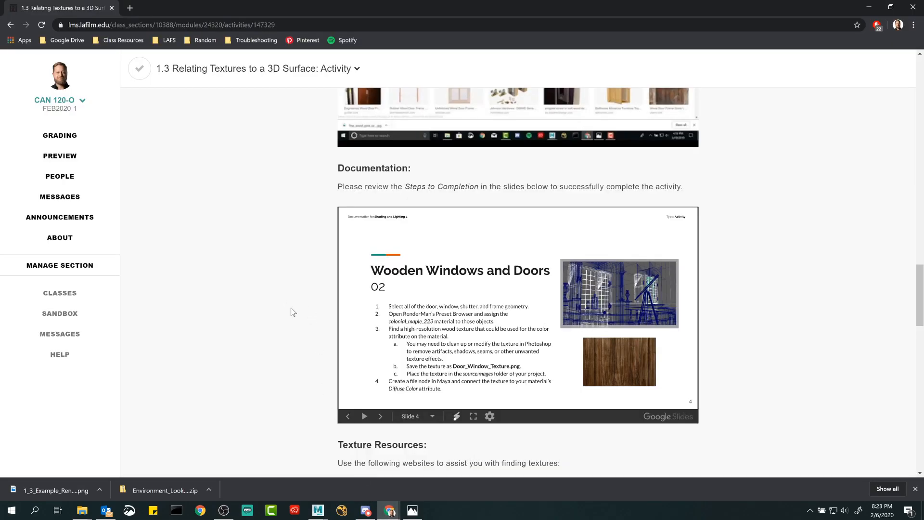
{"action": "scroll", "coordinate": [303, 317], "scroll_direction": "down", "scroll_amount": 1}
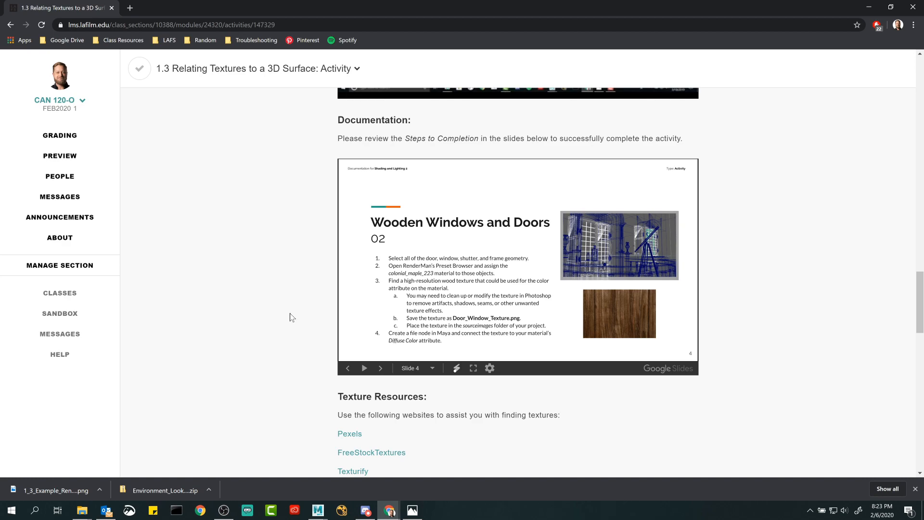
{"action": "left_click", "coordinate": [473, 368]}
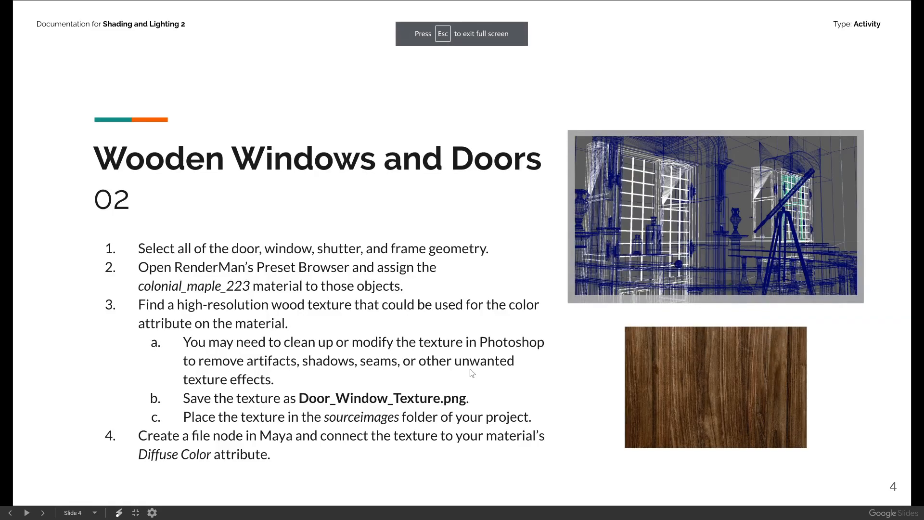
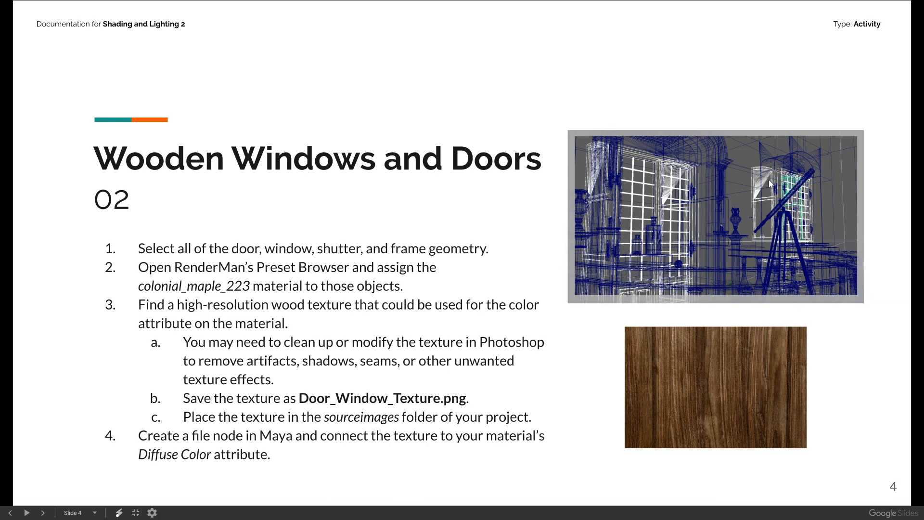
{"action": "key", "text": "Escape"}
{"action": "key", "text": "alt+Tab"}
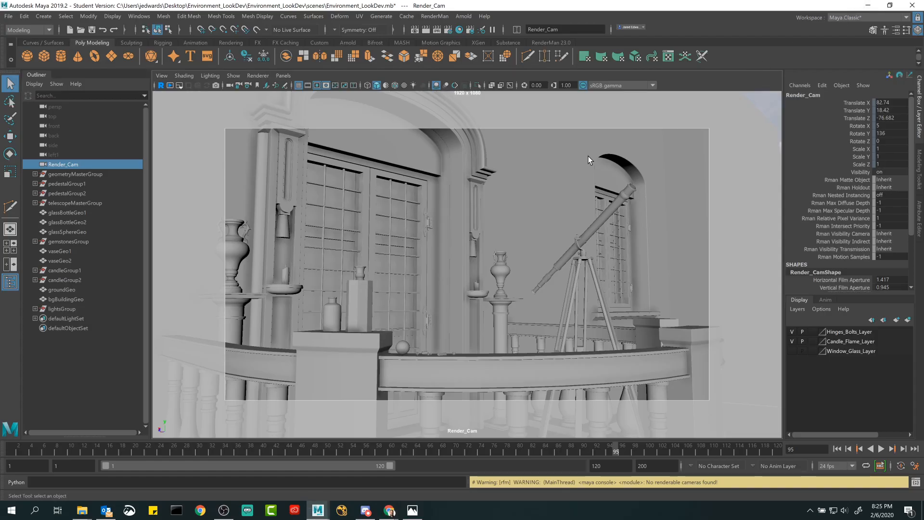
Step: Switch the viewport to the persp camera and frame the balcony doors up close
{"action": "left_click", "coordinate": [286, 78]}
{"action": "mouse_move", "coordinate": [317, 85]}
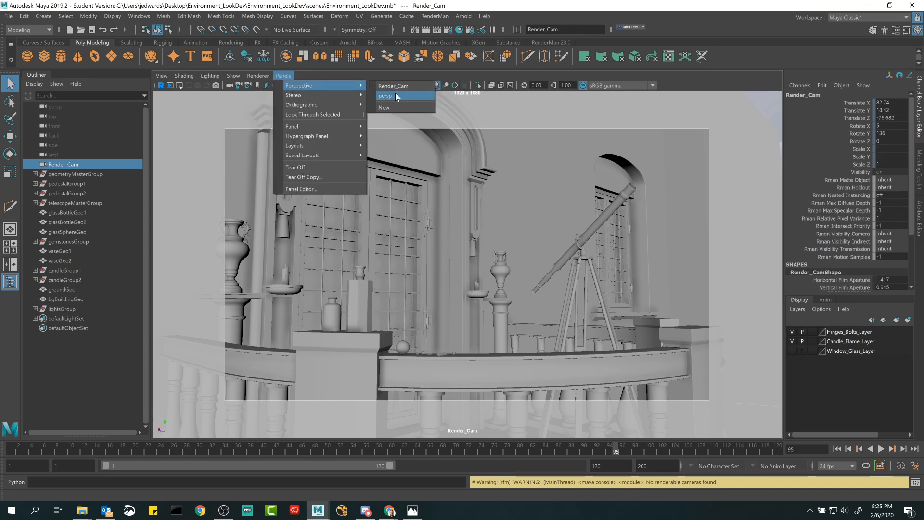
{"action": "left_click", "coordinate": [395, 96]}
{"action": "scroll", "coordinate": [428, 197], "scroll_direction": "up", "scroll_amount": 3}
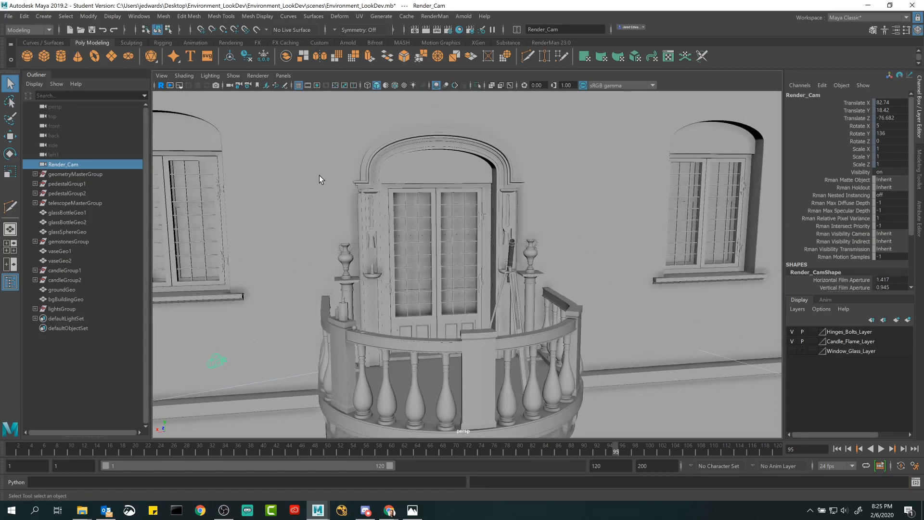
{"action": "left_click_drag", "start_coordinate": [337, 159], "coordinate": [353, 175], "text": "alt"}
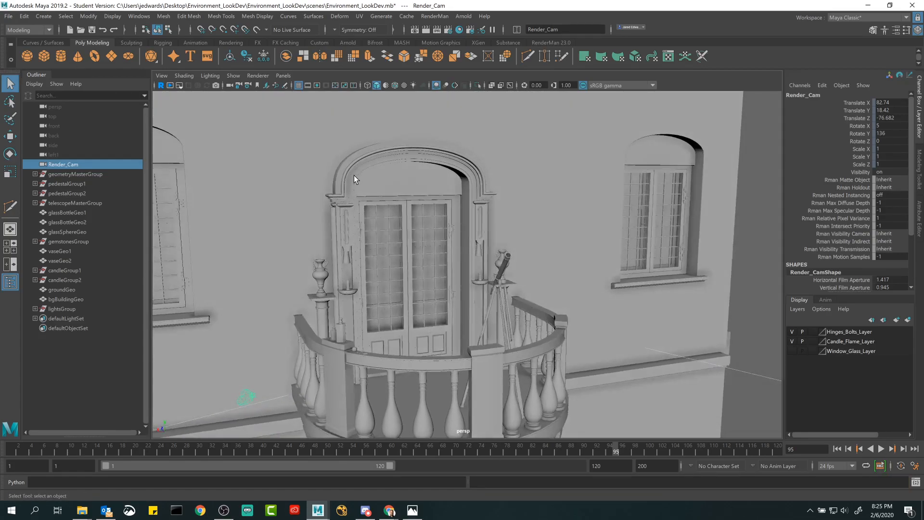
{"action": "right_click_drag", "start_coordinate": [354, 175], "coordinate": [411, 208], "text": "alt"}
{"action": "middle_click_drag", "start_coordinate": [411, 209], "coordinate": [613, 295], "text": "alt"}
{"action": "right_click_drag", "start_coordinate": [614, 296], "coordinate": [582, 322], "text": "alt"}
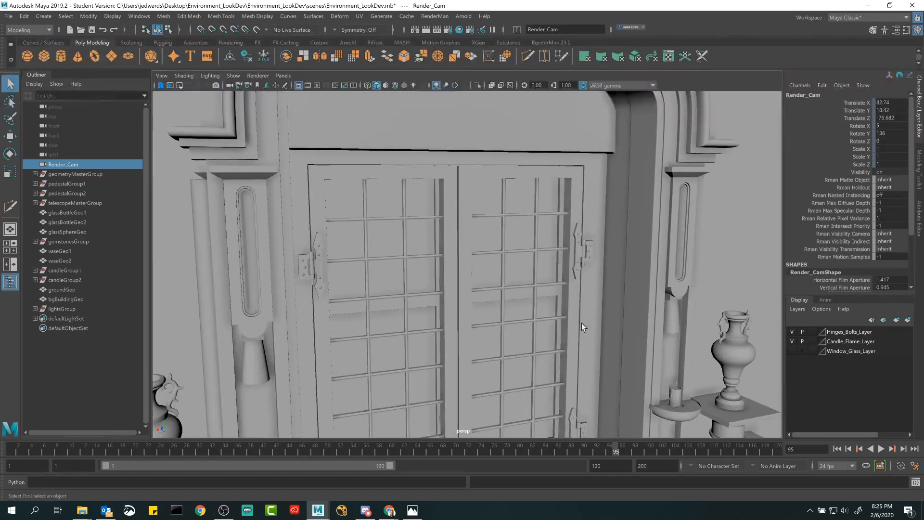
Step: Select the two door window frames, the surrounding doorway pieces and the nearby vase in turn to identify their geometry
{"action": "left_click", "coordinate": [492, 172]}
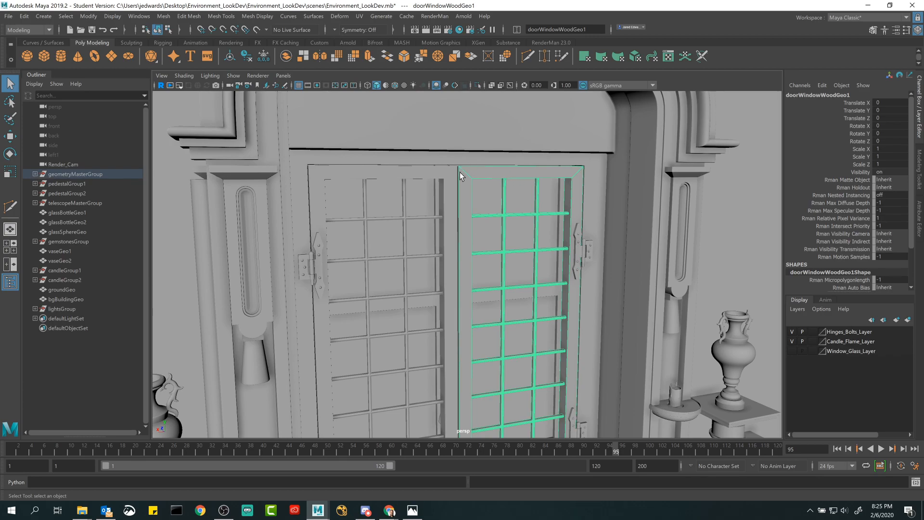
{"action": "left_click", "coordinate": [437, 173]}
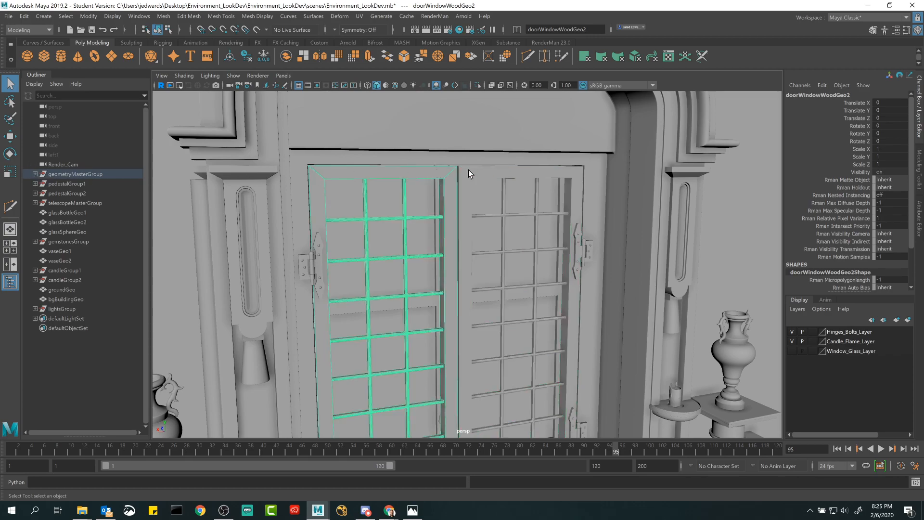
{"action": "left_click", "coordinate": [465, 178]}
{"action": "left_click", "coordinate": [477, 140]}
{"action": "left_click", "coordinate": [647, 150]}
{"action": "left_click", "coordinate": [743, 364]}
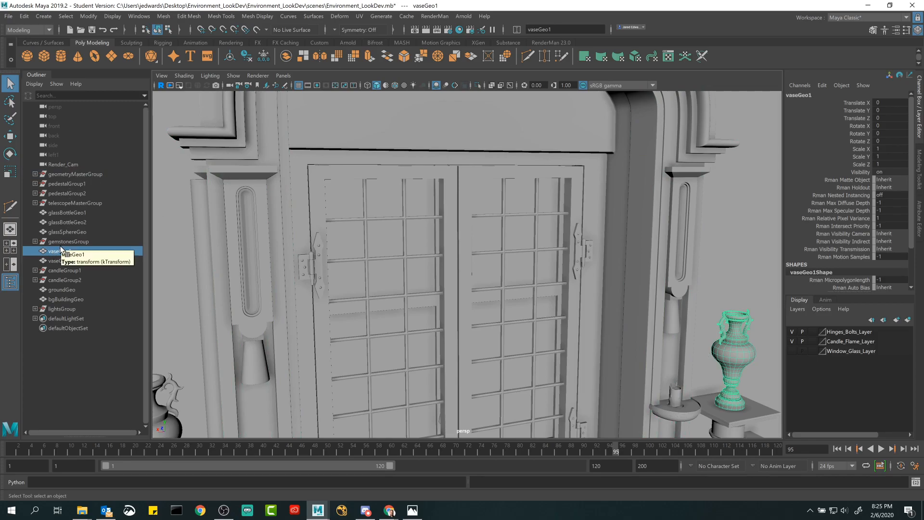
Step: Select the right door window, expand geometryMasterGroup in the Outliner, and select doorWindowMasterGroup with the whole doorway in view
{"action": "left_click", "coordinate": [475, 179]}
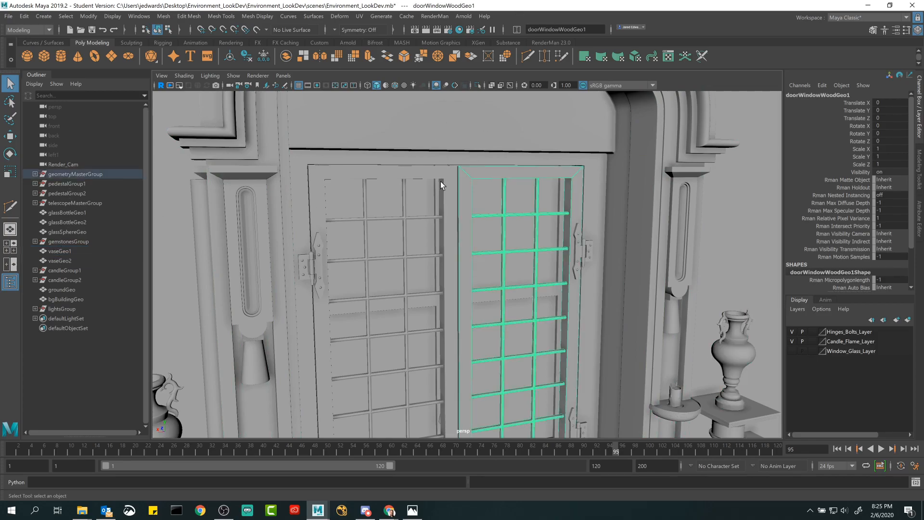
{"action": "left_click", "coordinate": [35, 174]}
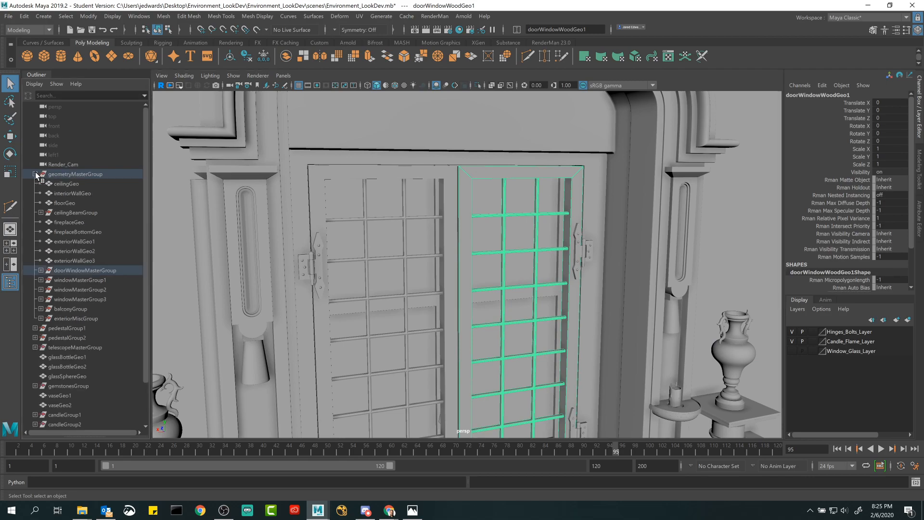
{"action": "left_click", "coordinate": [68, 270]}
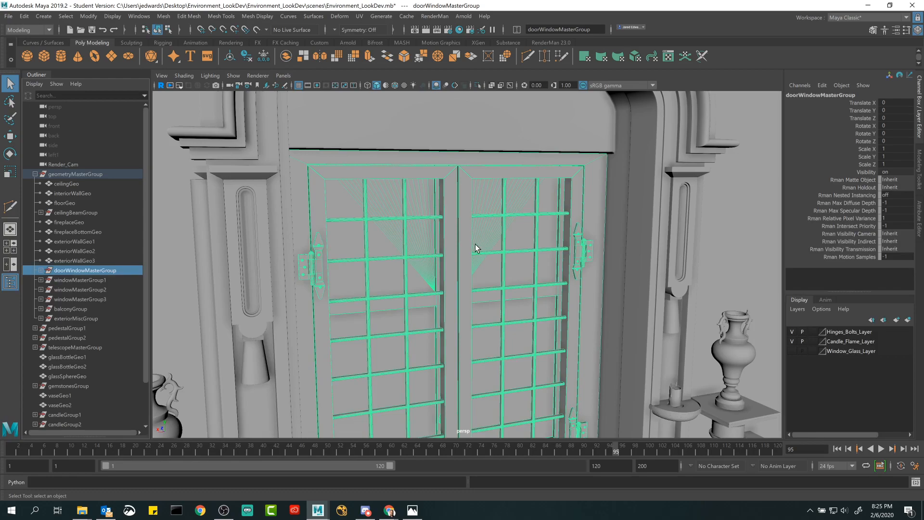
{"action": "middle_click_drag", "start_coordinate": [474, 249], "coordinate": [421, 146], "text": "alt"}
{"action": "right_click_drag", "start_coordinate": [524, 268], "coordinate": [370, 241], "text": "alt"}
{"action": "middle_click_drag", "start_coordinate": [369, 241], "coordinate": [359, 133], "text": "alt"}
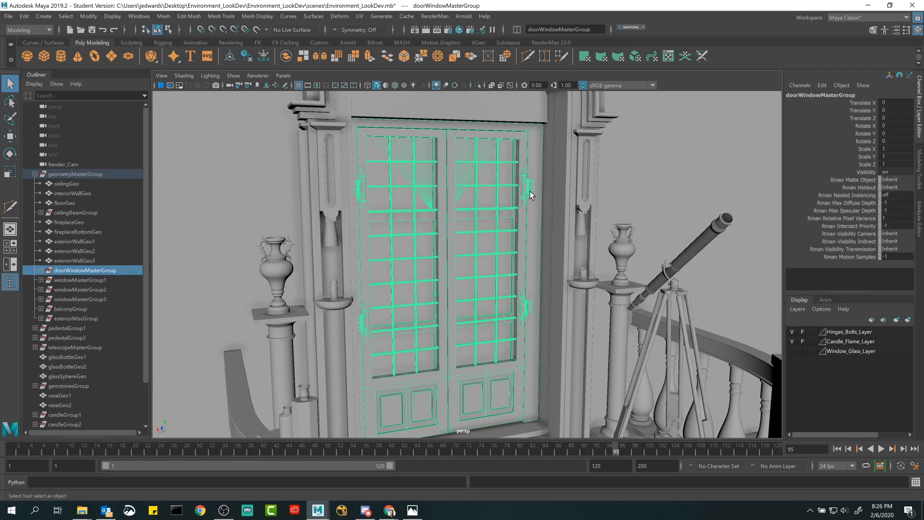
Step: Expand doorWindowMasterGroup and select its frame, hinge, door window and shutter hinge entries in turn to identify what each contains
{"action": "left_click", "coordinate": [42, 271]}
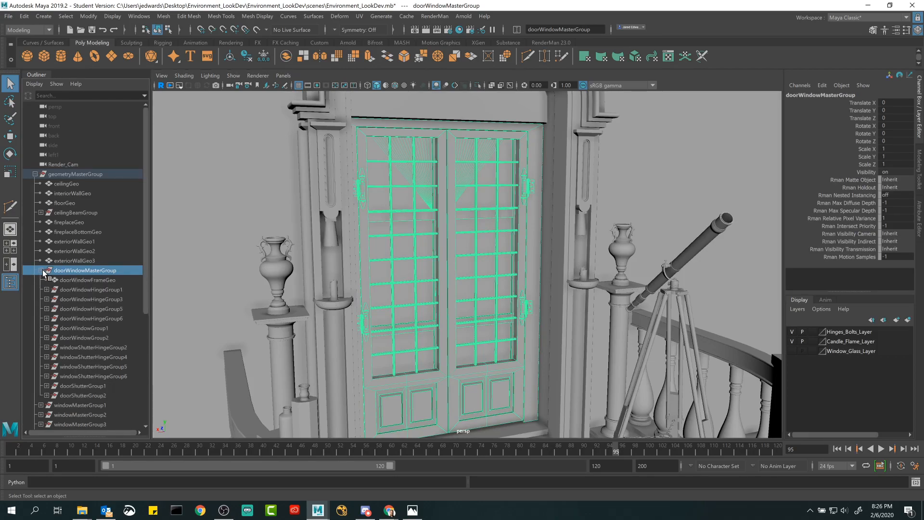
{"action": "left_click", "coordinate": [94, 281]}
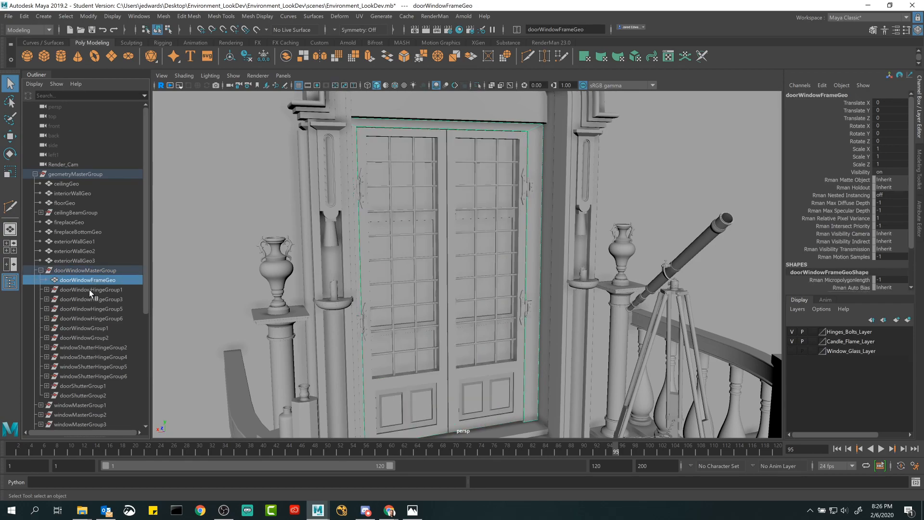
{"action": "left_click", "coordinate": [90, 289]}
{"action": "left_click", "coordinate": [87, 299]}
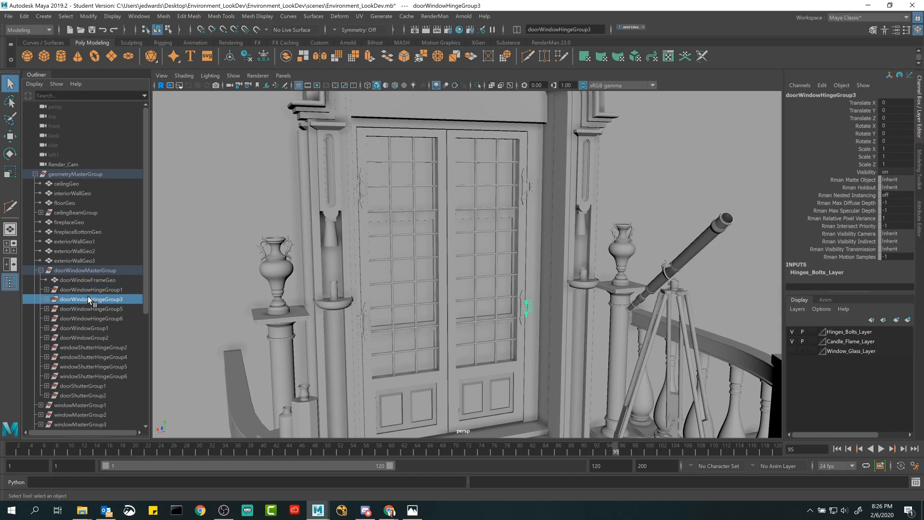
{"action": "left_click", "coordinate": [88, 309]}
{"action": "left_click", "coordinate": [89, 318]}
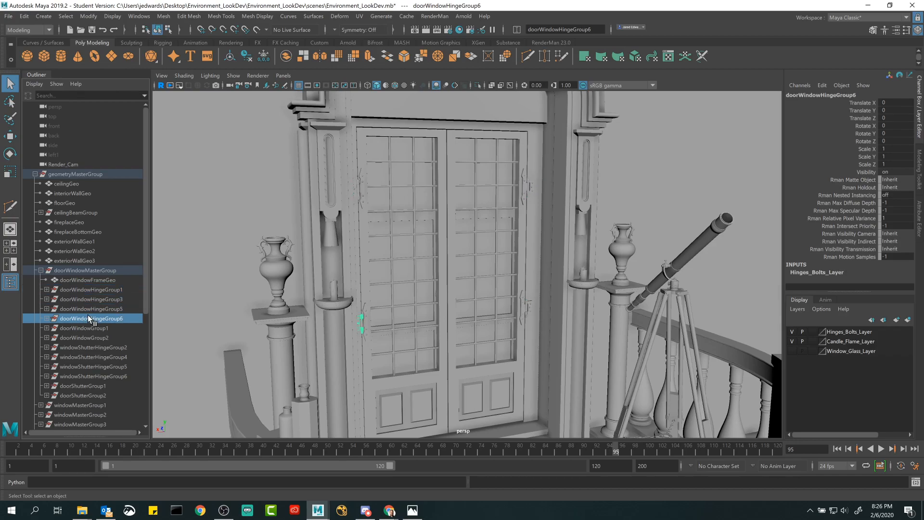
{"action": "left_click", "coordinate": [83, 327]}
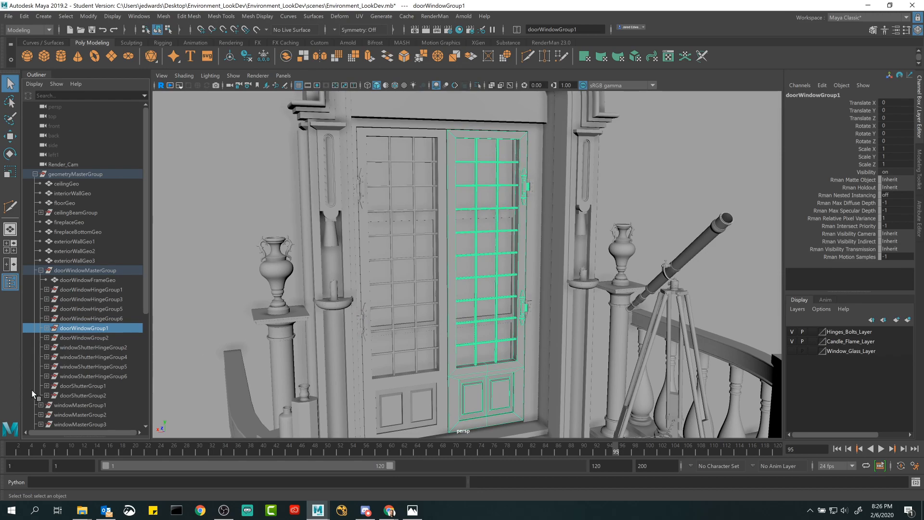
{"action": "left_click", "coordinate": [87, 337]}
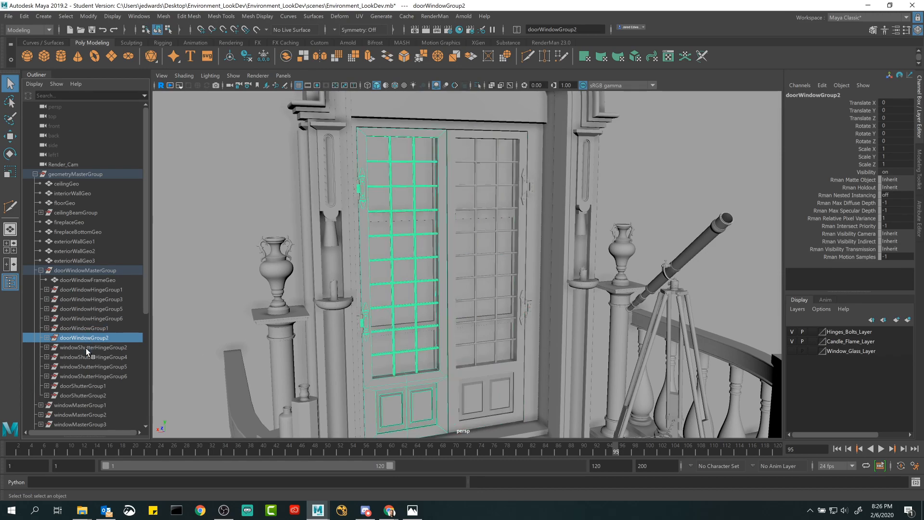
{"action": "left_click", "coordinate": [87, 348]}
{"action": "left_click", "coordinate": [91, 358]}
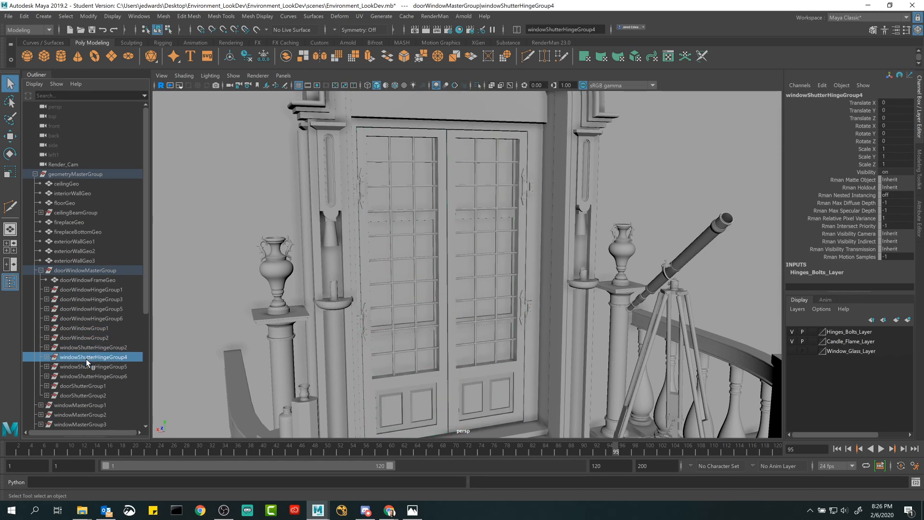
{"action": "left_click", "coordinate": [91, 289]}
{"action": "left_click", "coordinate": [93, 270]}
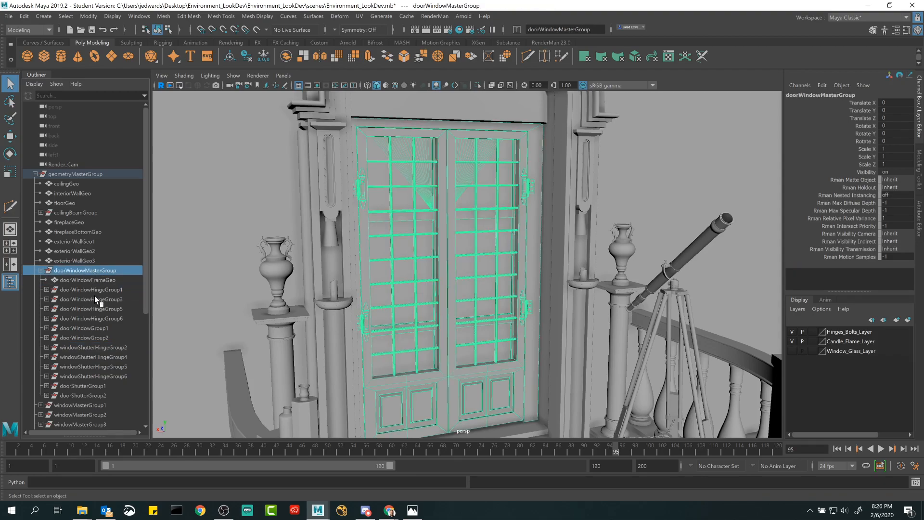
Step: Select doorWindowGroup1 and examine the door window and its hinges from several angles and distances
{"action": "left_click", "coordinate": [93, 329]}
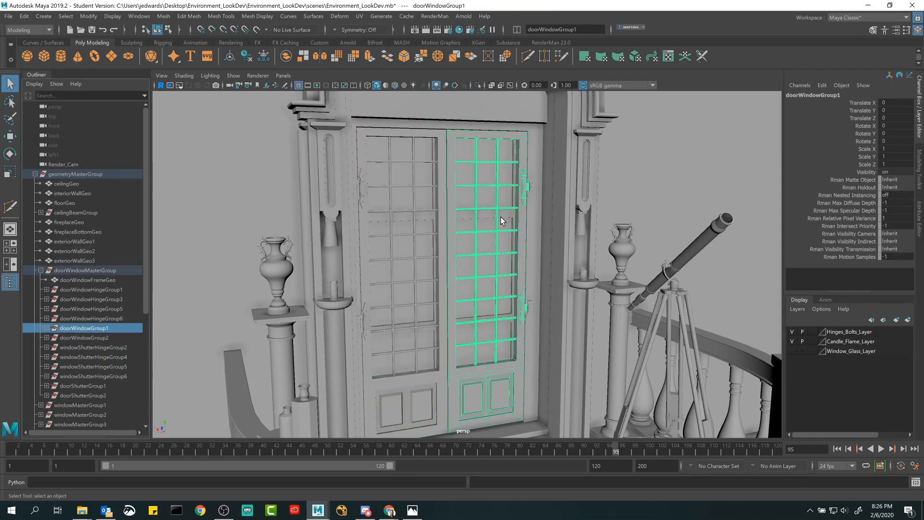
{"action": "middle_click_drag", "start_coordinate": [503, 221], "coordinate": [383, 274], "text": "alt"}
{"action": "left_click_drag", "start_coordinate": [383, 273], "coordinate": [498, 217], "text": "alt"}
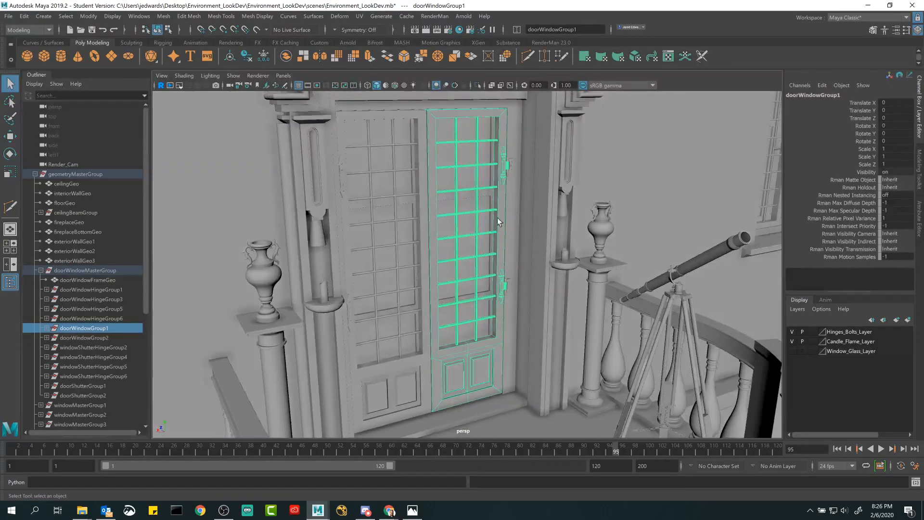
{"action": "middle_click_drag", "start_coordinate": [498, 217], "coordinate": [474, 267], "text": "alt"}
{"action": "right_click_drag", "start_coordinate": [474, 267], "coordinate": [571, 309], "text": "alt"}
{"action": "left_click_drag", "start_coordinate": [571, 309], "coordinate": [532, 309], "text": "alt"}
{"action": "right_click_drag", "start_coordinate": [532, 309], "coordinate": [470, 282], "text": "alt"}
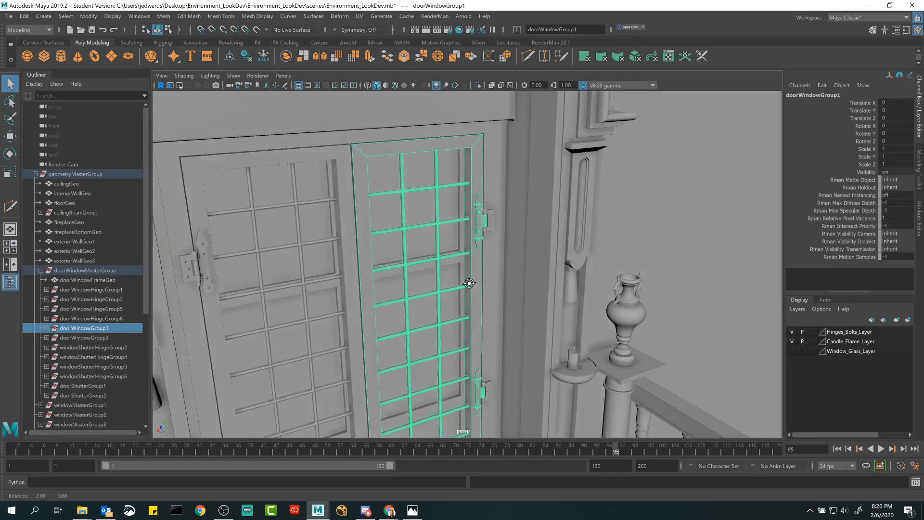
{"action": "left_click_drag", "start_coordinate": [470, 283], "coordinate": [464, 283], "text": "alt"}
{"action": "right_click_drag", "start_coordinate": [464, 282], "coordinate": [421, 217], "text": "alt"}
{"action": "right_click_drag", "start_coordinate": [474, 227], "coordinate": [404, 202], "text": "alt"}
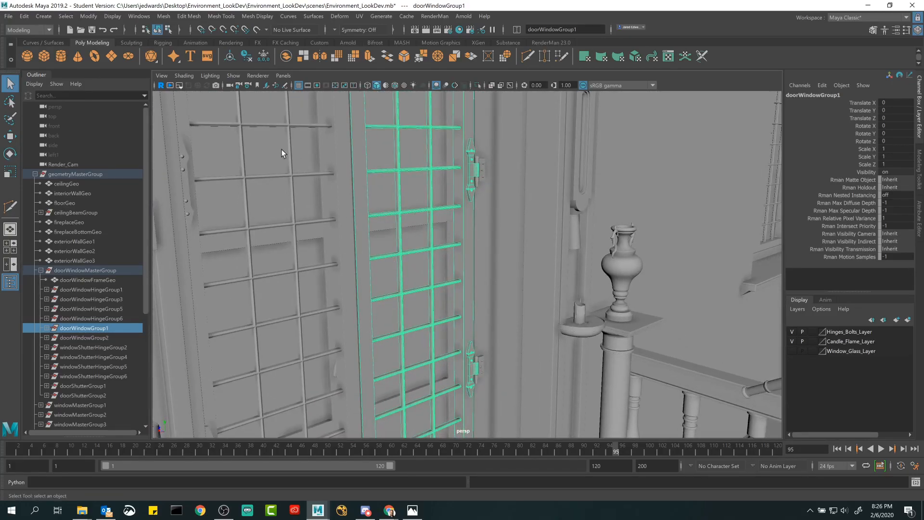
{"action": "right_click_drag", "start_coordinate": [713, 215], "coordinate": [417, 215], "text": "alt"}
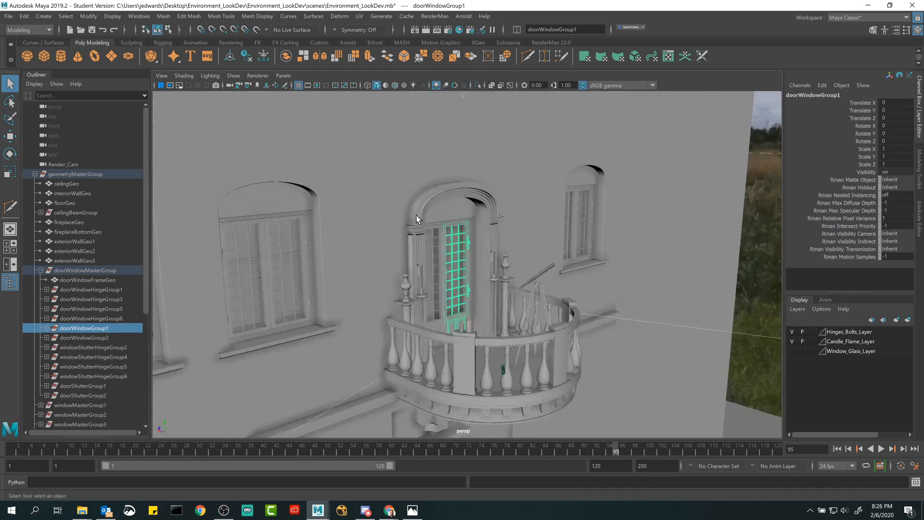
{"action": "right_click_drag", "start_coordinate": [532, 284], "coordinate": [540, 310], "text": "alt"}
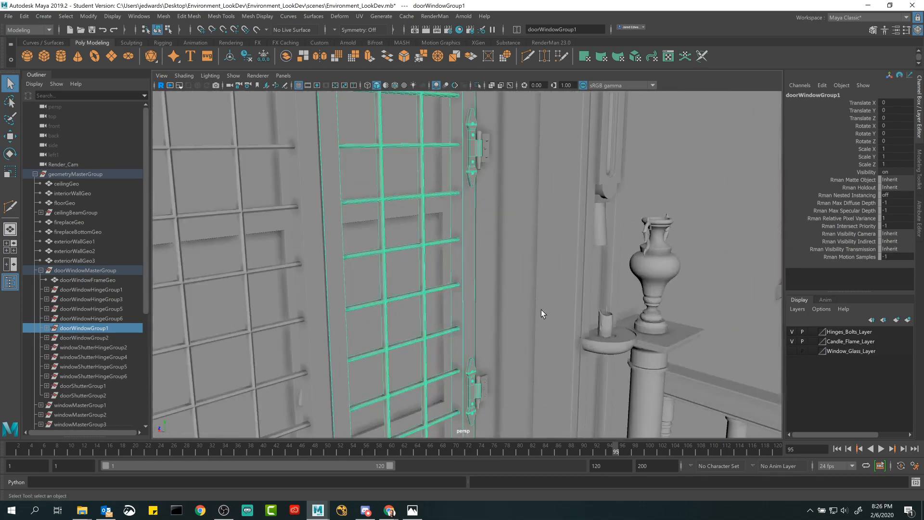
{"action": "middle_click_drag", "start_coordinate": [541, 309], "coordinate": [546, 295], "text": "alt"}
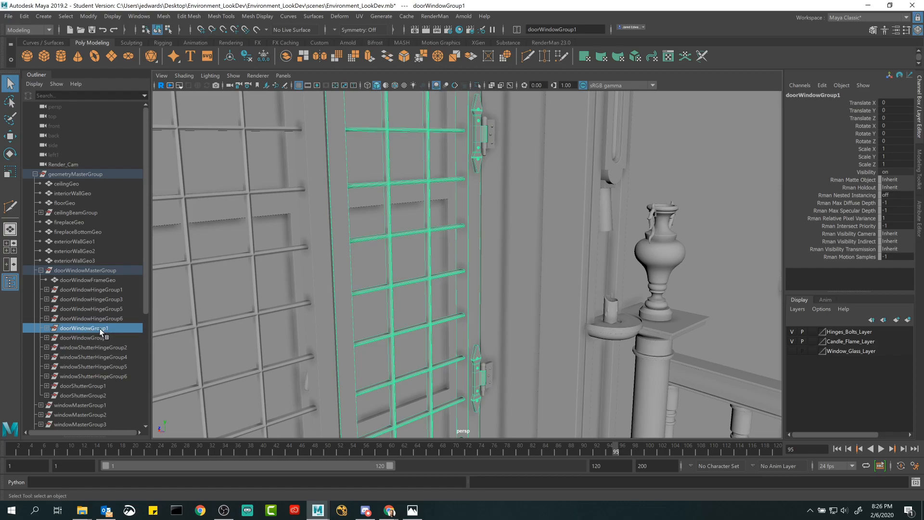
Step: Swing doorWindowGroup1 open at its hinges and rotate doorShutterGroup1 about -64.3 degrees around Y to open the doorway
{"action": "key", "text": "e"}
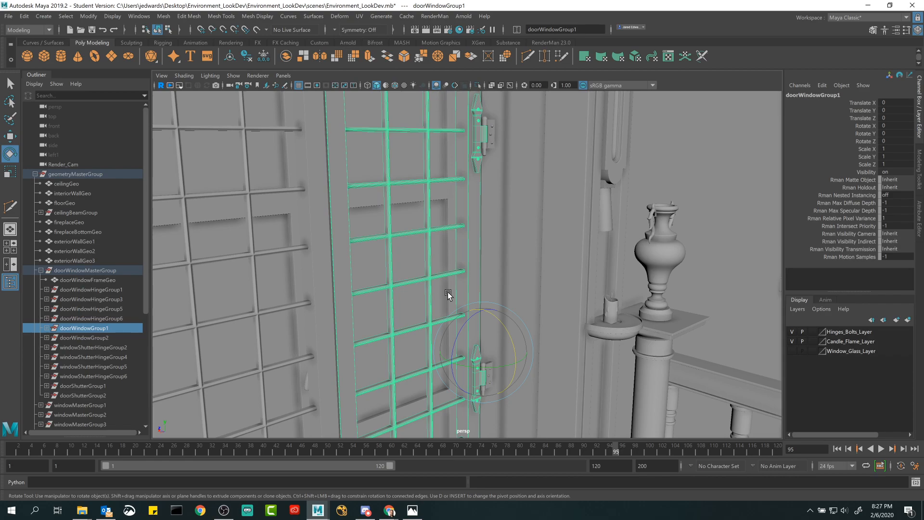
{"action": "left_click_drag", "start_coordinate": [521, 263], "coordinate": [419, 233], "text": "alt"}
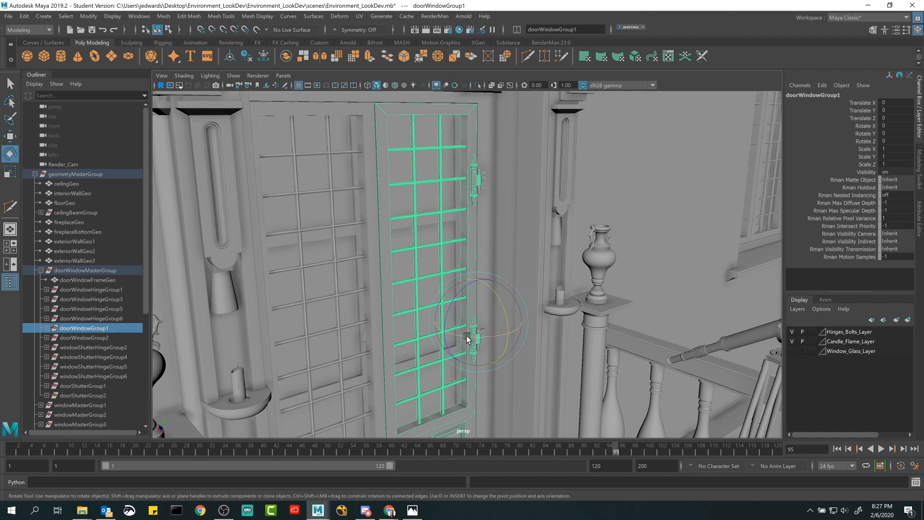
{"action": "mouse_move", "coordinate": [466, 336]}
{"action": "left_mouse_down"}
{"action": "mouse_move", "coordinate": [496, 335]}
{"action": "mouse_move", "coordinate": [478, 330]}
{"action": "mouse_move", "coordinate": [471, 339]}
{"action": "left_mouse_up"}
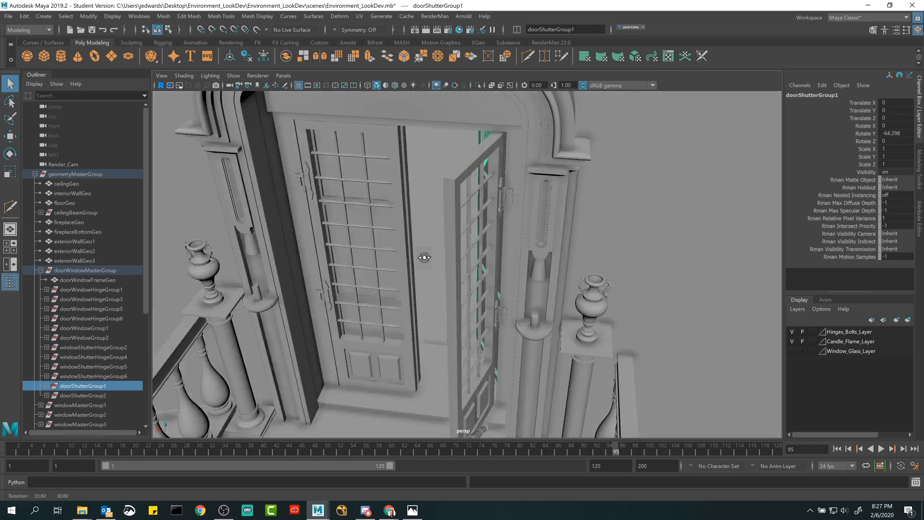
Step: Select doorWindowWoodGeo1, doorWindowWoodGeo2 and doorWindowFrameGeo together around the opened doorway
{"action": "right_click_drag", "start_coordinate": [422, 256], "coordinate": [436, 284], "text": "alt"}
{"action": "left_click_drag", "start_coordinate": [436, 285], "coordinate": [455, 198], "text": "alt"}
{"action": "left_click", "coordinate": [472, 178]}
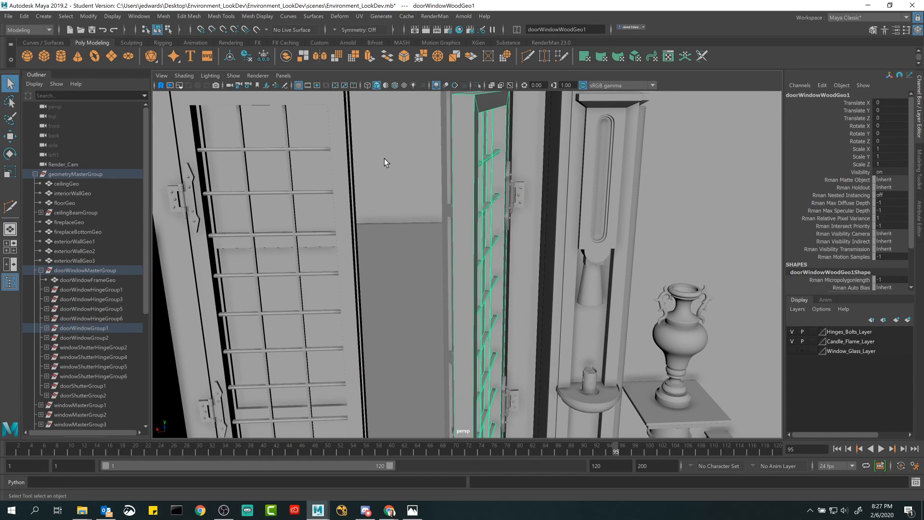
{"action": "left_click_drag", "start_coordinate": [384, 158], "coordinate": [422, 184], "text": "alt"}
{"action": "middle_click_drag", "start_coordinate": [422, 184], "coordinate": [402, 225], "text": "alt"}
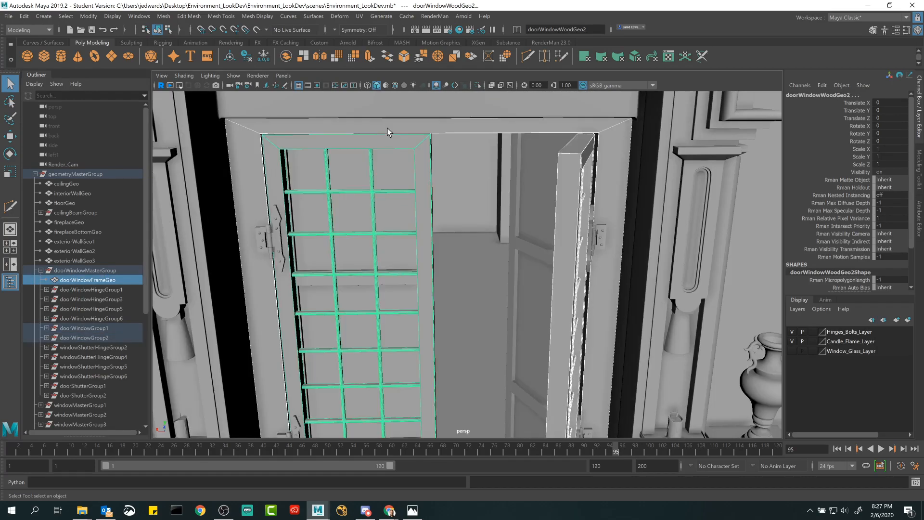
Step: Add the doorWindowShutterGeo1 and doorWindowShutterGeo2 shutters to the selection and check the selected door geometry from both sides
{"action": "left_click", "coordinate": [533, 213]}
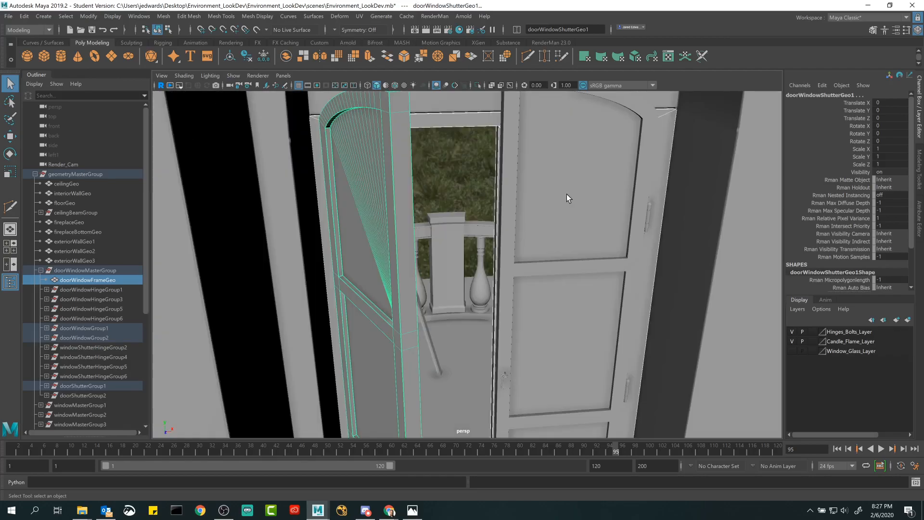
{"action": "left_click", "coordinate": [567, 194], "text": "shift"}
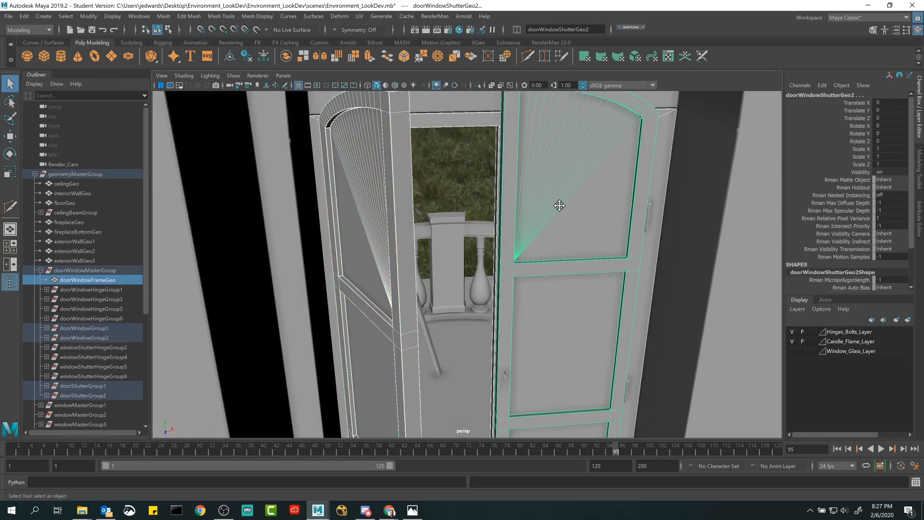
{"action": "middle_click_drag", "start_coordinate": [557, 206], "coordinate": [510, 228], "text": "alt"}
{"action": "left_click_drag", "start_coordinate": [510, 228], "coordinate": [500, 205], "text": "alt"}
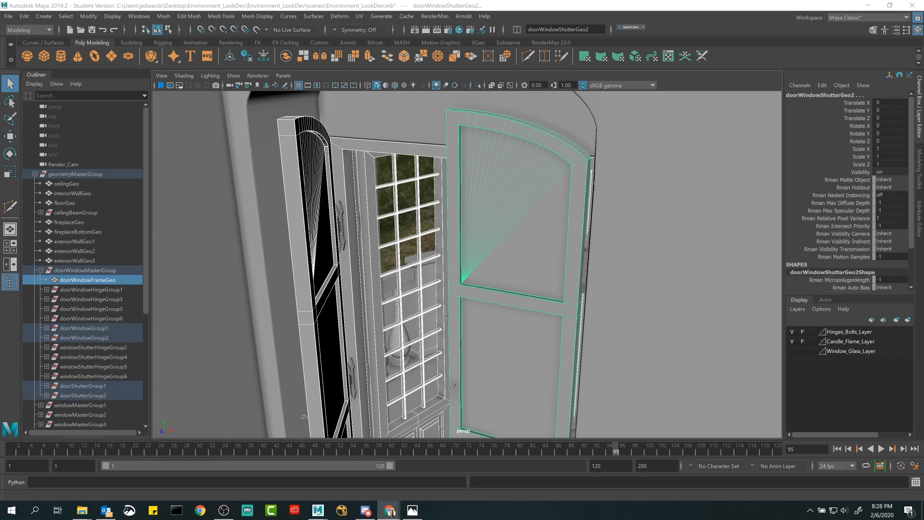
{"action": "left_click", "coordinate": [483, 8]}
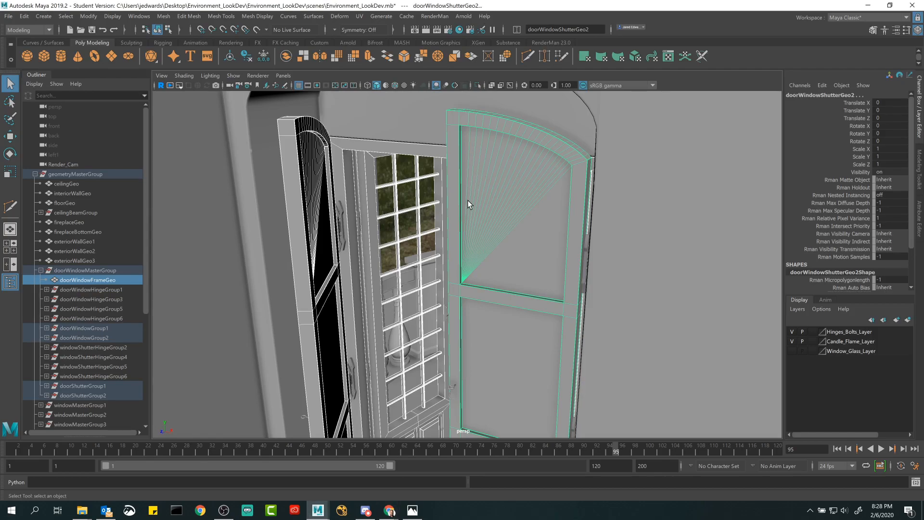
{"action": "left_click_drag", "start_coordinate": [507, 213], "coordinate": [451, 183], "text": "alt"}
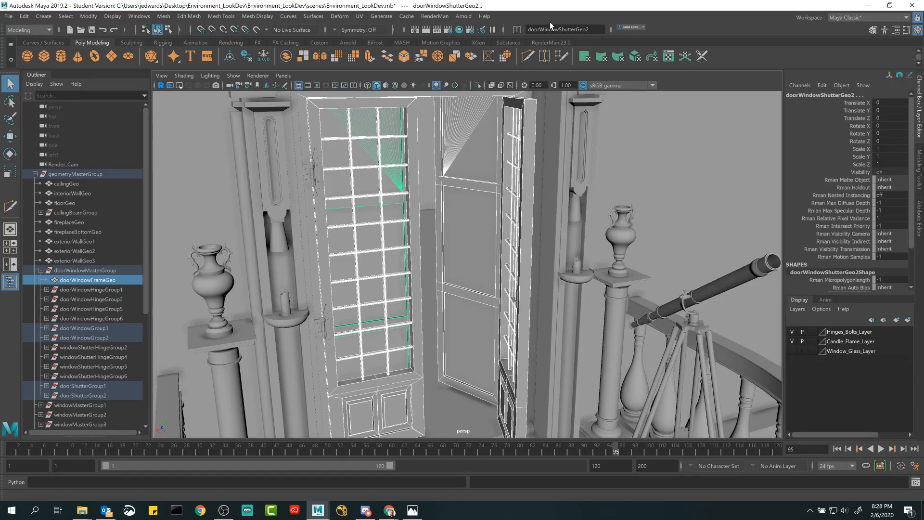
Step: Display the RenderMan 23.0 tools, check the material instructions on the Wooden Windows and Doors slide in Chrome, and return to Maya
{"action": "left_click", "coordinate": [551, 43]}
{"action": "mouse_move", "coordinate": [389, 510]}
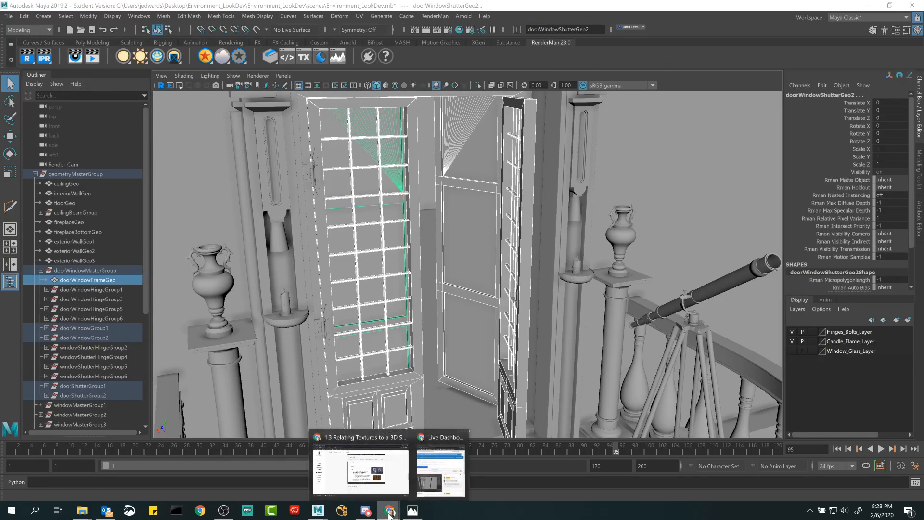
{"action": "left_click", "coordinate": [366, 476]}
{"action": "left_click", "coordinate": [465, 368]}
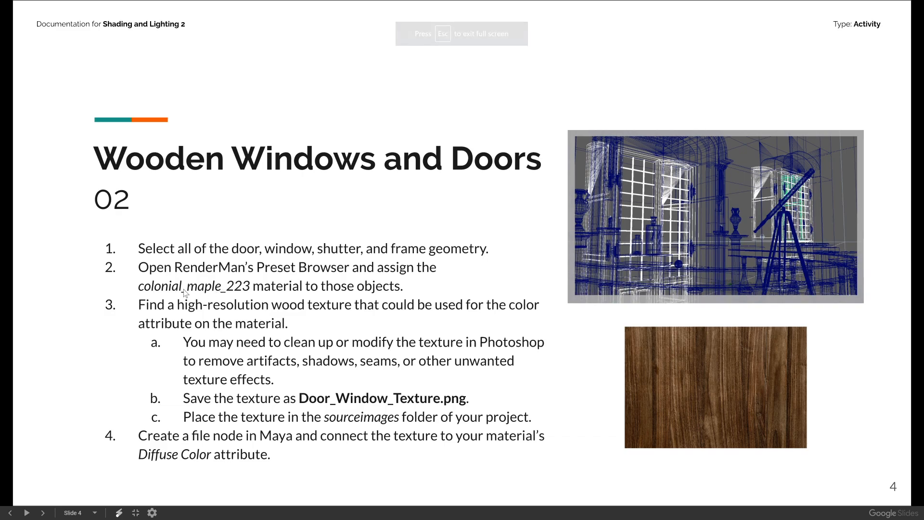
{"action": "key", "text": "Escape"}
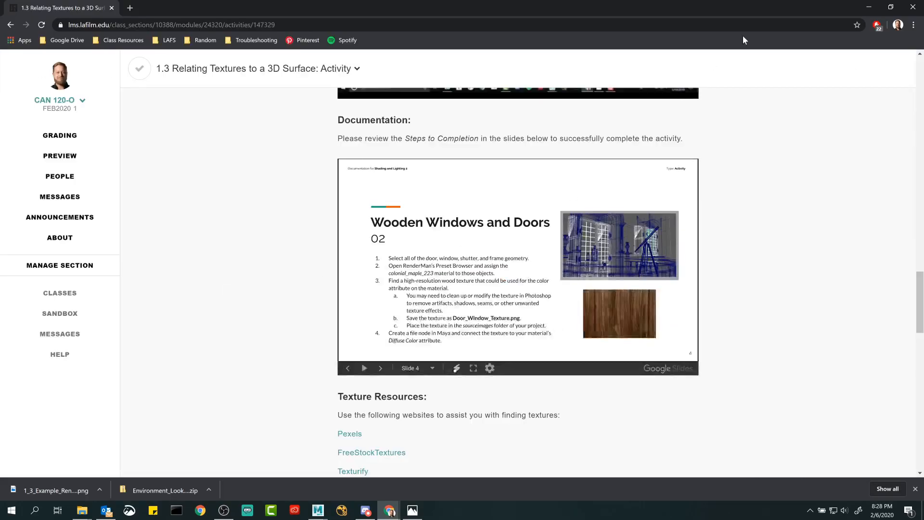
{"action": "left_click", "coordinate": [862, 8]}
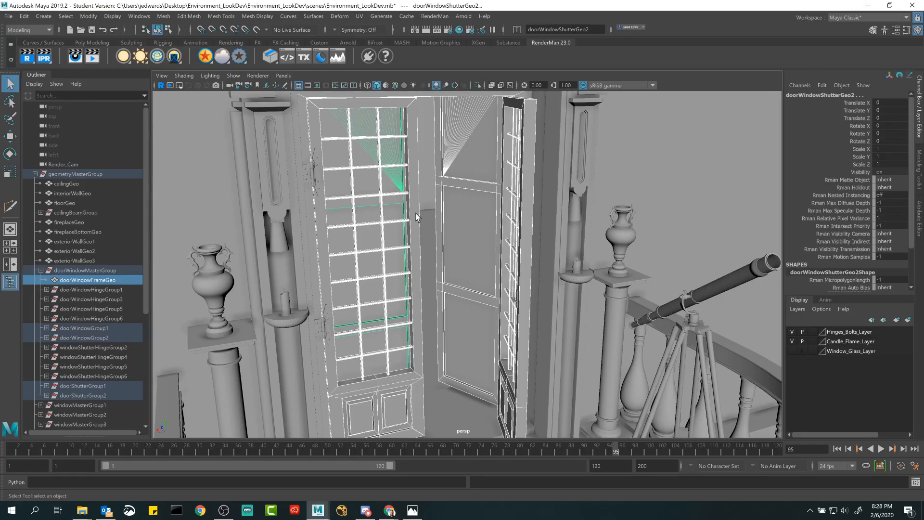
Step: Open RenderMan's Preset Browser with the door, shutter and frame geometry still selected
{"action": "middle_click_drag", "start_coordinate": [415, 212], "coordinate": [409, 242], "text": "alt"}
{"action": "left_click_drag", "start_coordinate": [409, 242], "coordinate": [411, 234], "text": "alt"}
{"action": "right_click_drag", "start_coordinate": [410, 233], "coordinate": [423, 251], "text": "alt"}
{"action": "middle_click_drag", "start_coordinate": [417, 217], "coordinate": [414, 249], "text": "alt"}
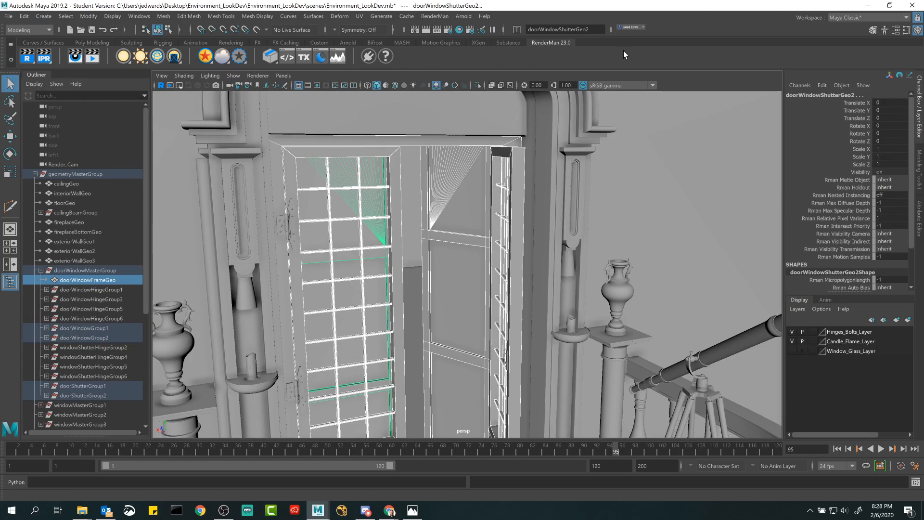
{"action": "left_click", "coordinate": [322, 56]}
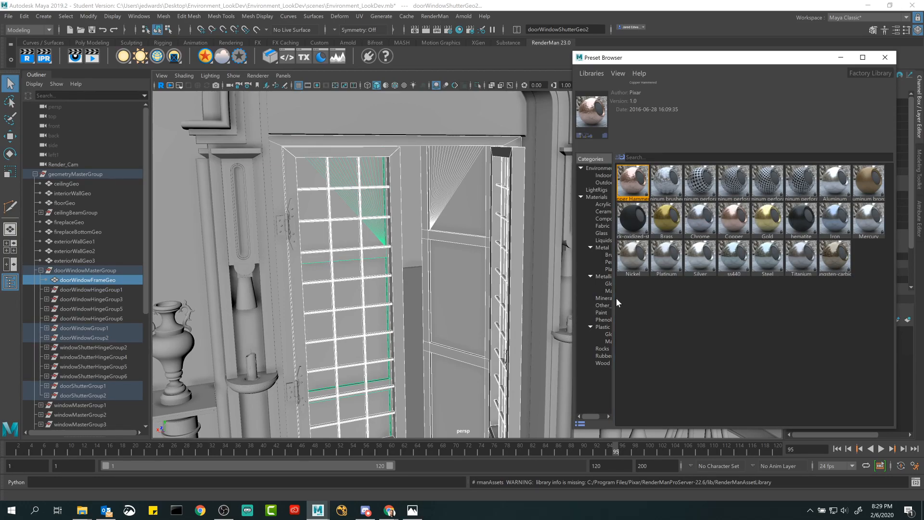
Step: Narrow the Preset Browser window and widen its category list so the full category names are readable
{"action": "left_click_drag", "start_coordinate": [614, 299], "coordinate": [697, 301]}
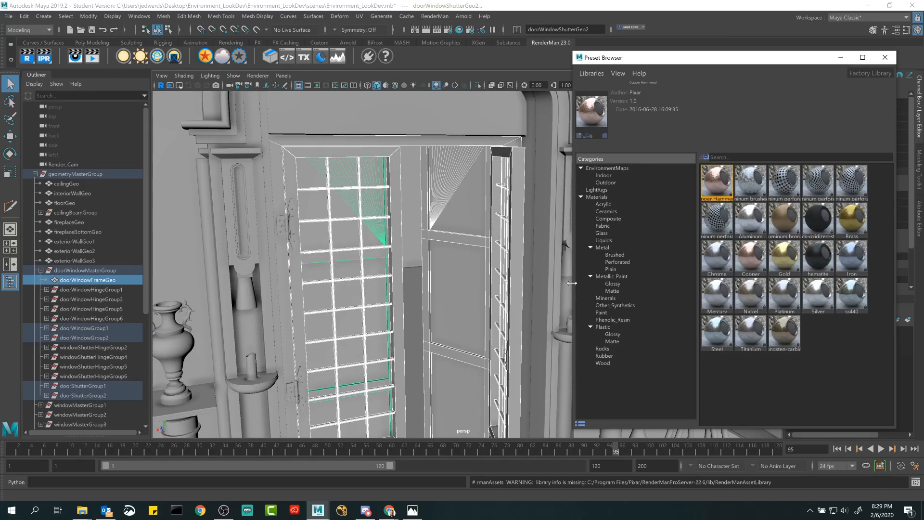
{"action": "left_click_drag", "start_coordinate": [573, 282], "coordinate": [624, 284]}
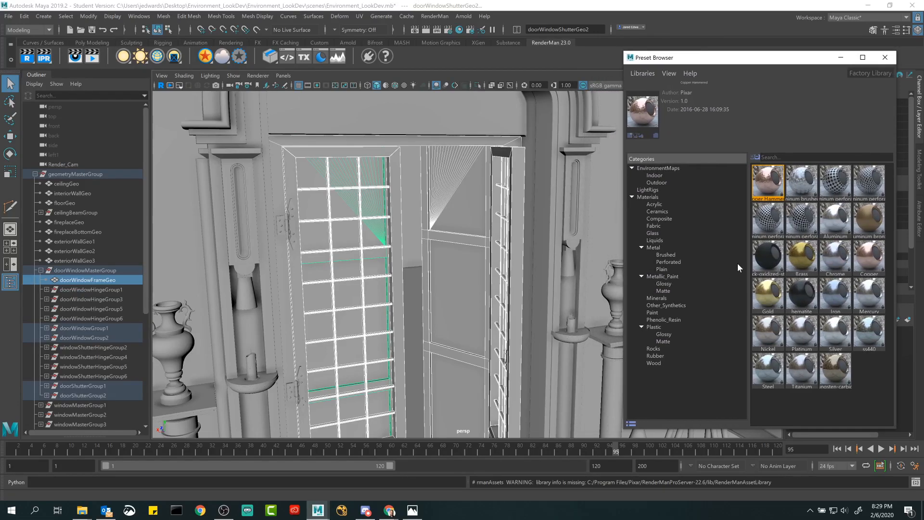
{"action": "left_click_drag", "start_coordinate": [746, 259], "coordinate": [723, 259]}
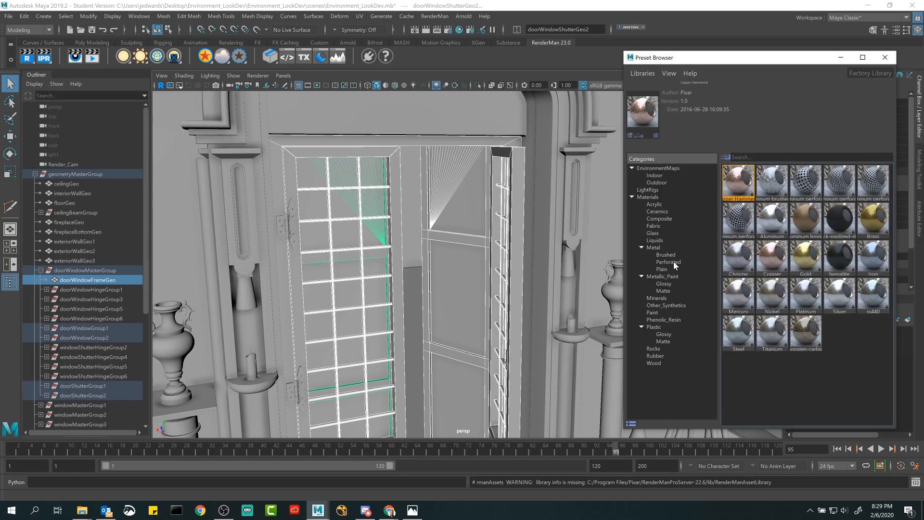
{"action": "left_click_drag", "start_coordinate": [623, 264], "coordinate": [636, 264]}
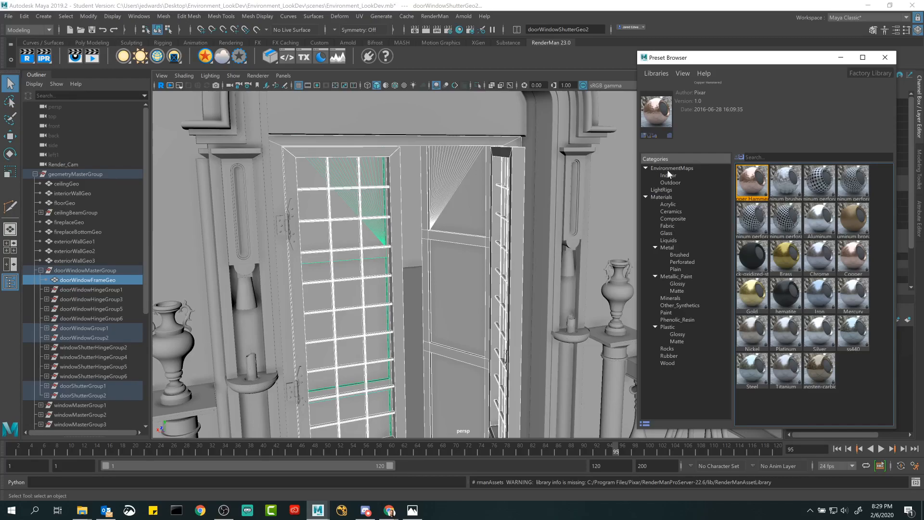
Step: Search the Materials presets for "colonial" and clear the search
{"action": "left_click", "coordinate": [662, 197]}
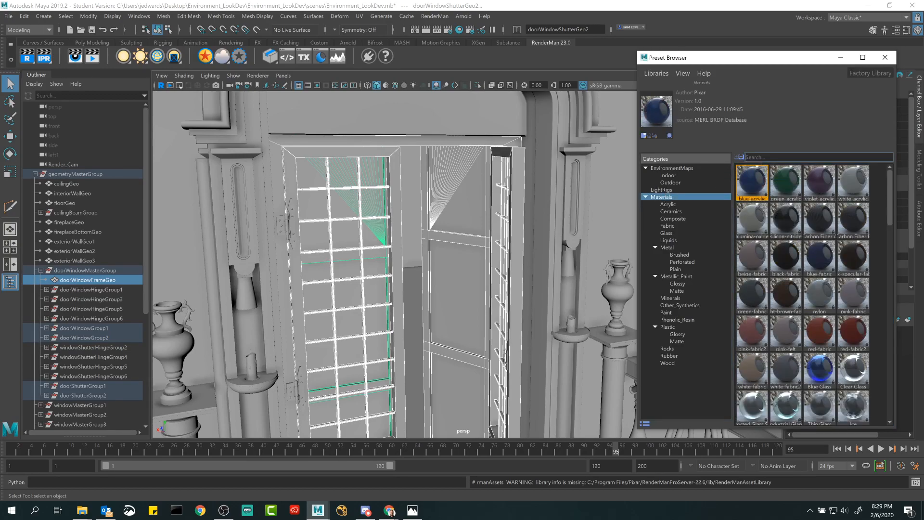
{"action": "type", "text": "colonial"}
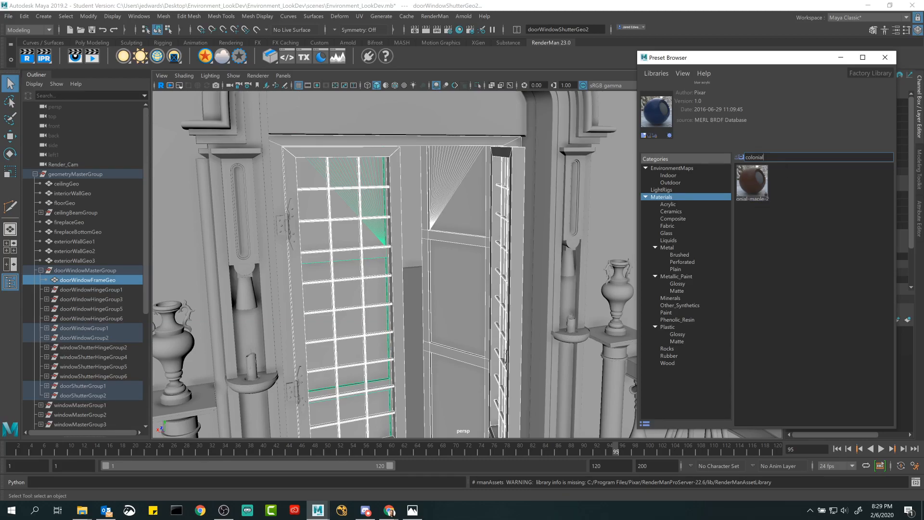
{"action": "double_click", "coordinate": [754, 157]}
{"action": "key", "text": "BackSpace"}
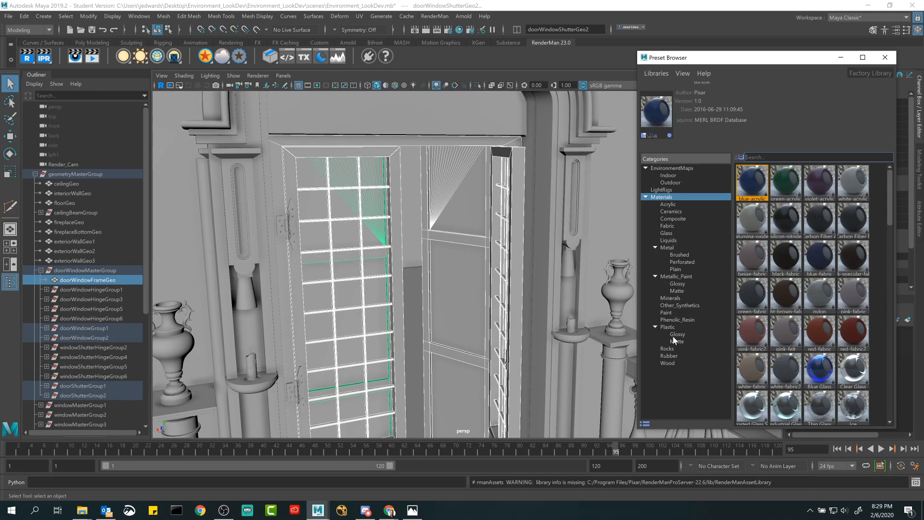
Step: Import the colonial maple preset from the Wood category and assign it to the selected door, shutter and frame geometry
{"action": "left_click", "coordinate": [671, 362]}
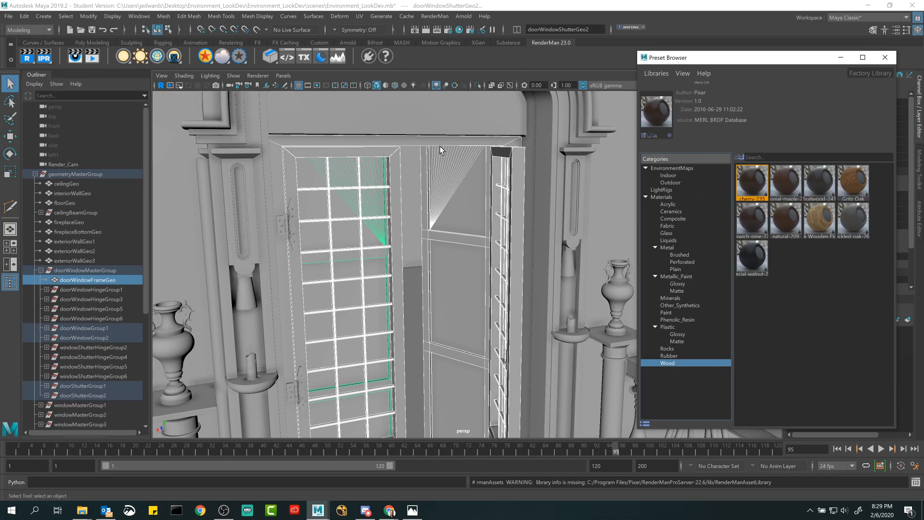
{"action": "right_click", "coordinate": [776, 177]}
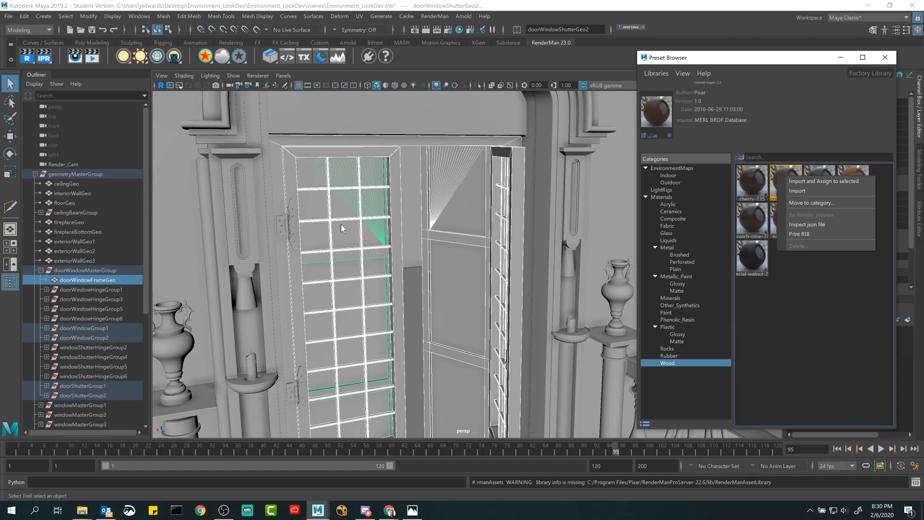
{"action": "left_click", "coordinate": [772, 62]}
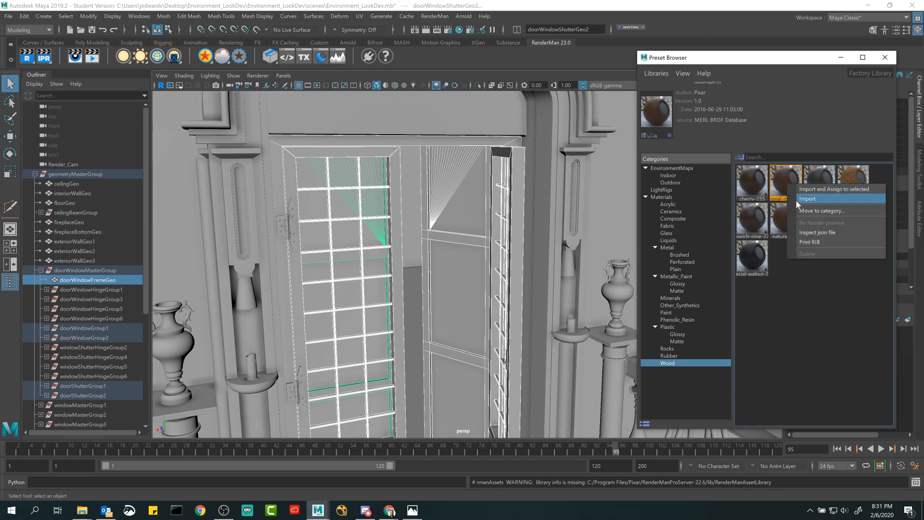
{"action": "right_click", "coordinate": [786, 182]}
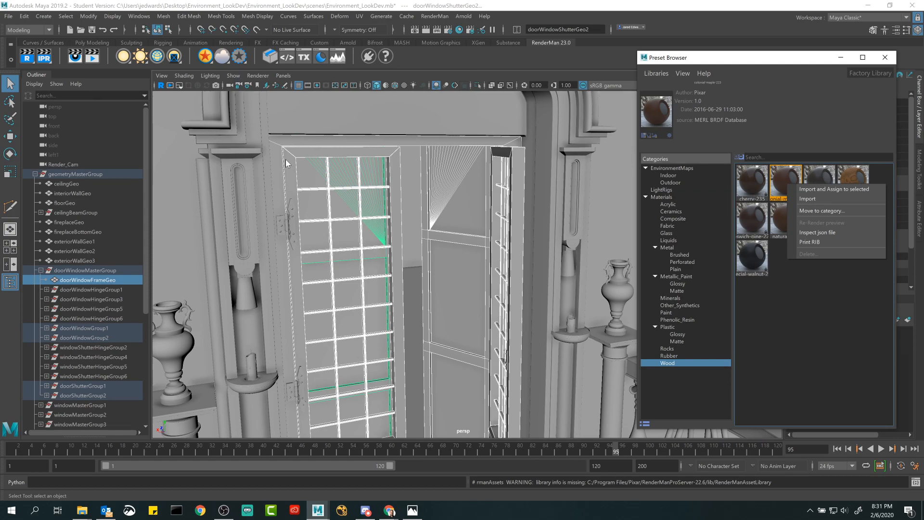
{"action": "left_click", "coordinate": [813, 186]}
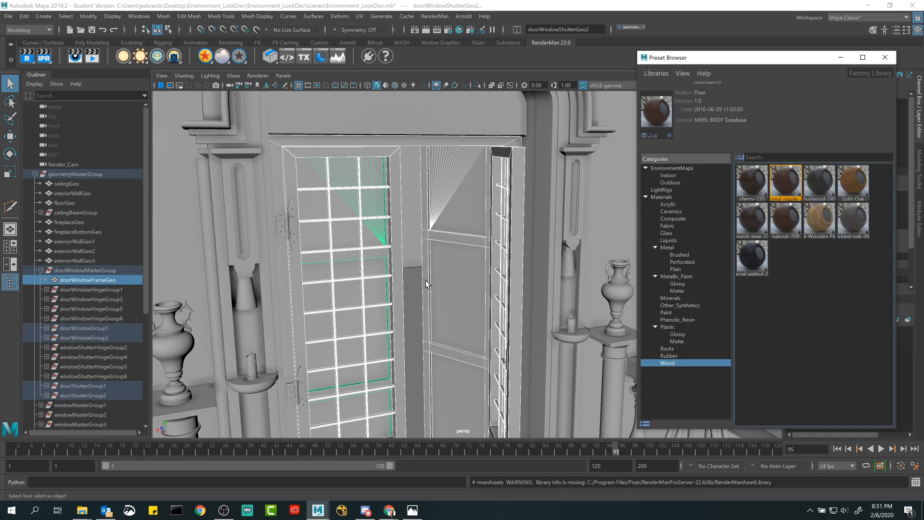
Step: Minimize the Preset Browser and inspect the attributes of doorWindowFrameGeo and doorWindowWoodGeo2 for their assigned material
{"action": "left_click", "coordinate": [837, 57]}
{"action": "left_click", "coordinate": [455, 141]}
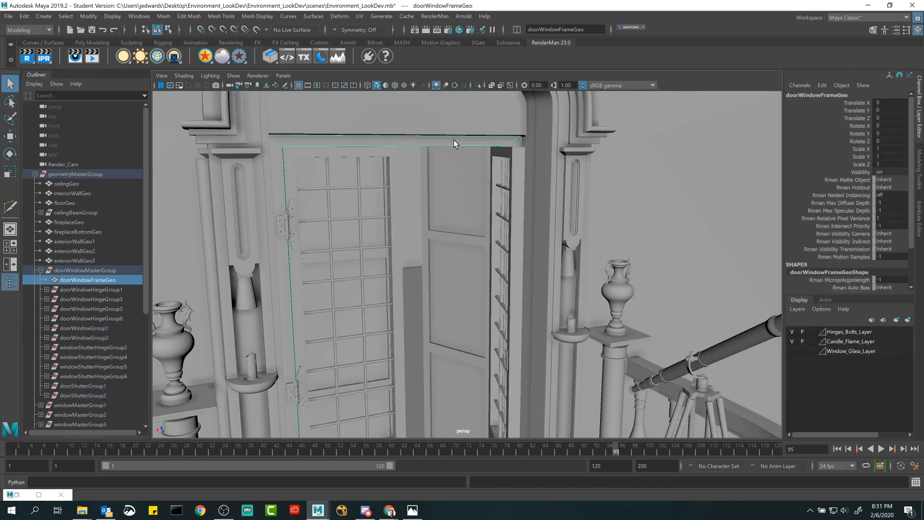
{"action": "left_click", "coordinate": [920, 207]}
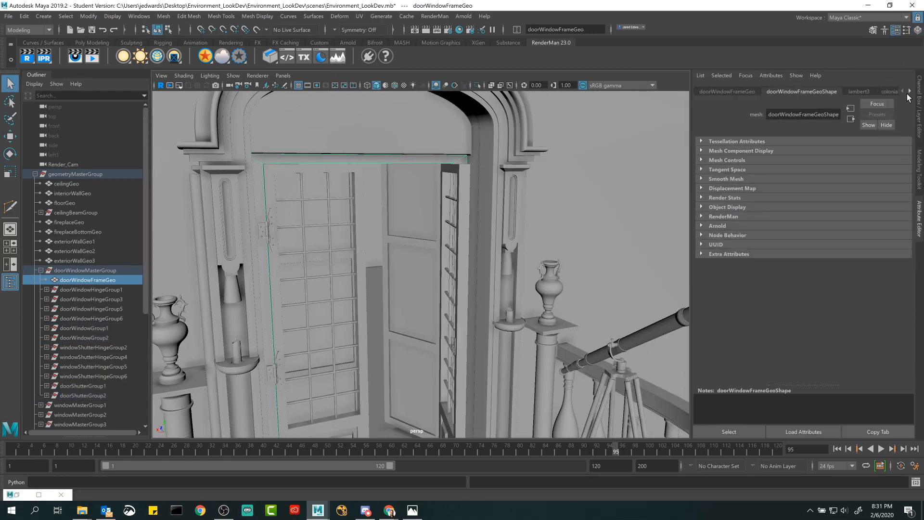
{"action": "left_click", "coordinate": [908, 91]}
{"action": "left_click", "coordinate": [919, 106]}
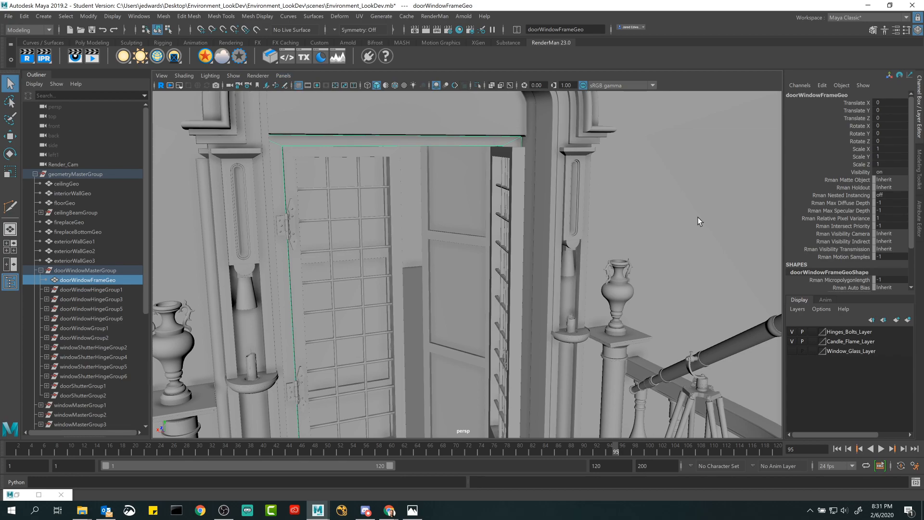
{"action": "left_click", "coordinate": [396, 164]}
{"action": "left_click", "coordinate": [919, 219]}
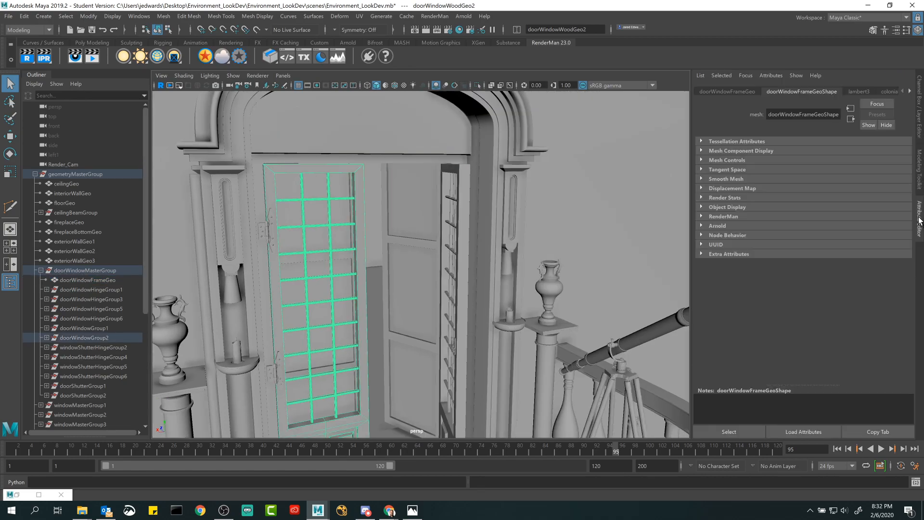
Step: Examine vaseGeo1's transform, shape, lambert2 and Default_PxrSurface attributes after selecting the balcony arch
{"action": "left_click", "coordinate": [529, 154]}
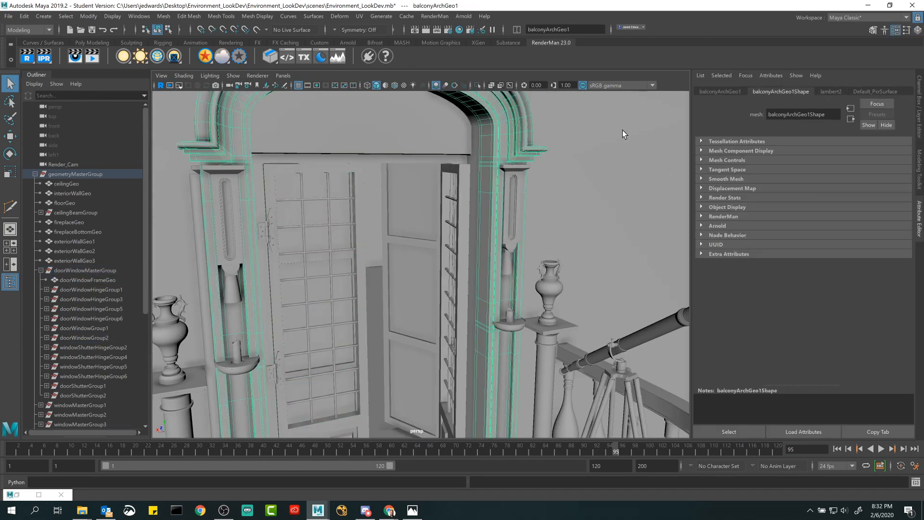
{"action": "left_click", "coordinate": [622, 130]}
{"action": "left_click", "coordinate": [541, 281]}
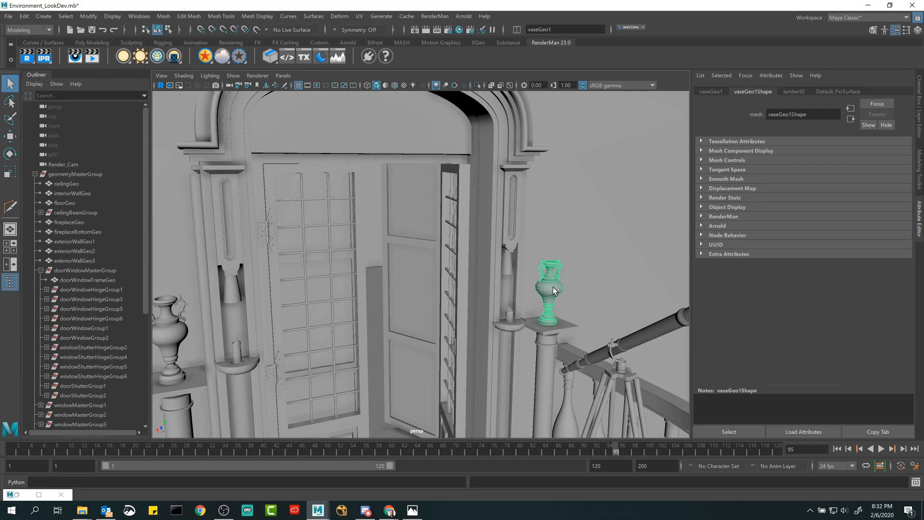
{"action": "left_click", "coordinate": [718, 91]}
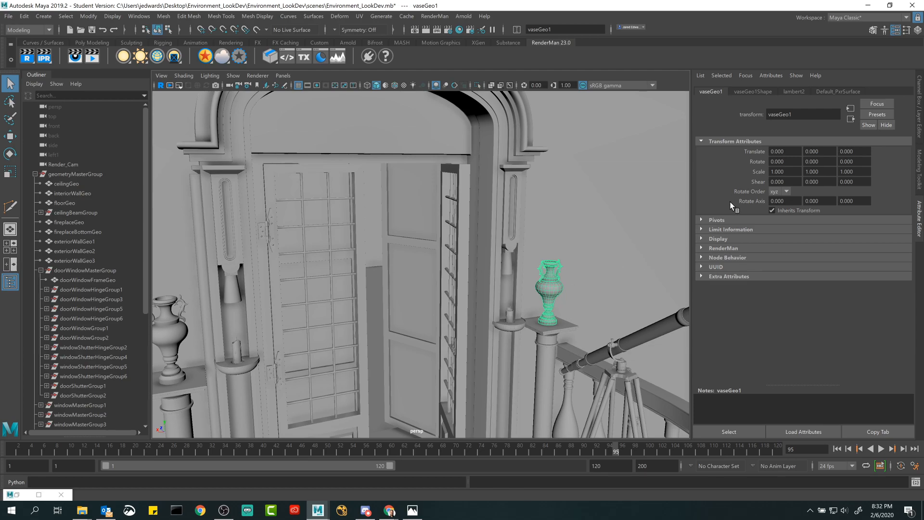
{"action": "left_click", "coordinate": [750, 92]}
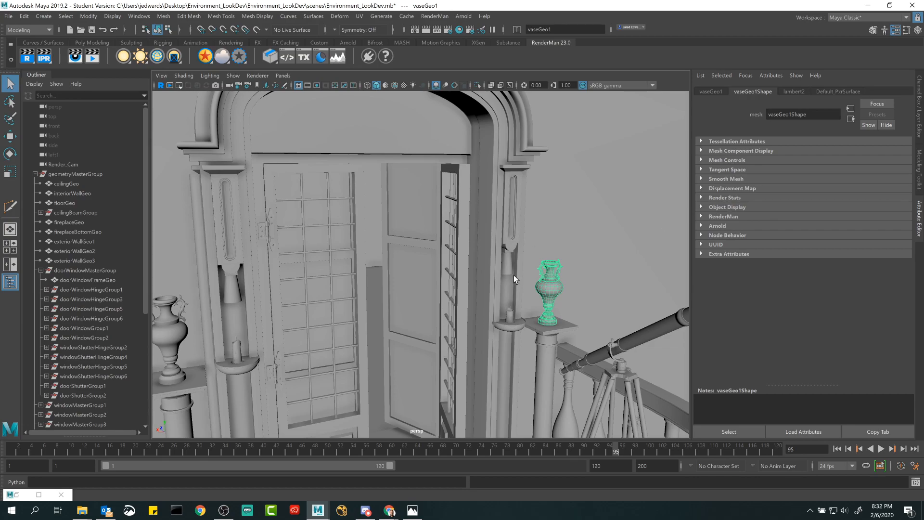
{"action": "left_click", "coordinate": [794, 92]}
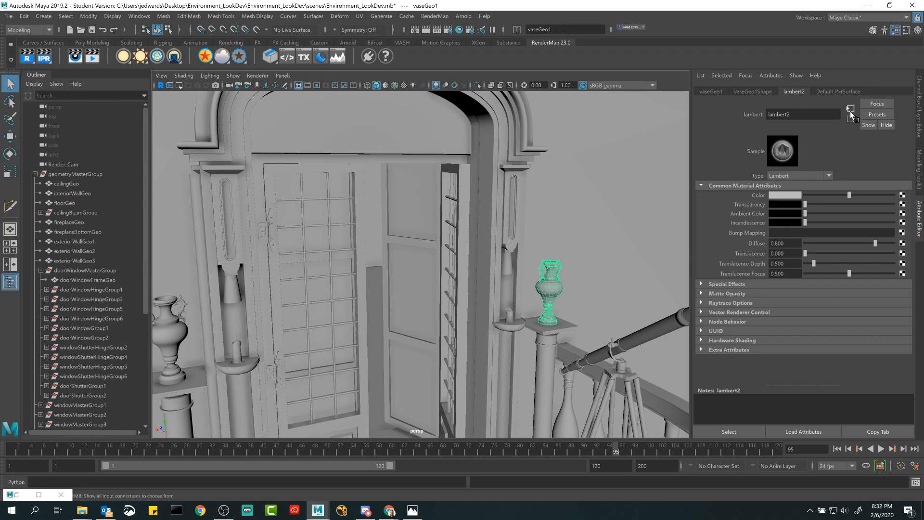
{"action": "left_click", "coordinate": [831, 91]}
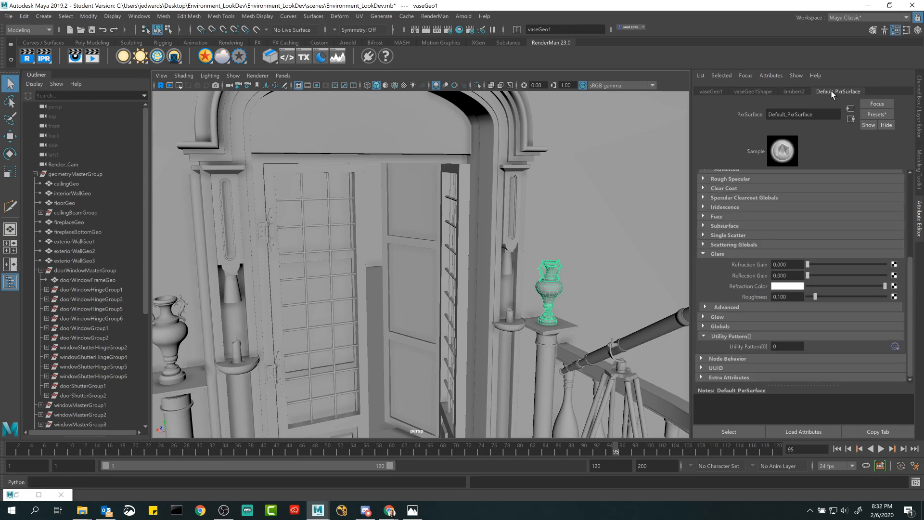
{"action": "scroll", "coordinate": [842, 255], "scroll_direction": "up", "scroll_amount": 5}
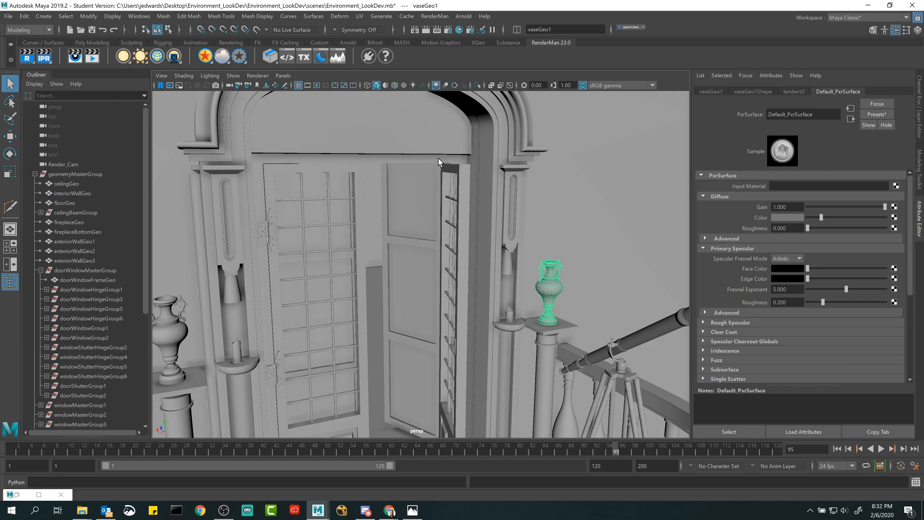
Step: Compare the materials of the telescope cylinder and pedestal top with the one assigned to doorWindowWoodGeo1
{"action": "left_click", "coordinate": [648, 337]}
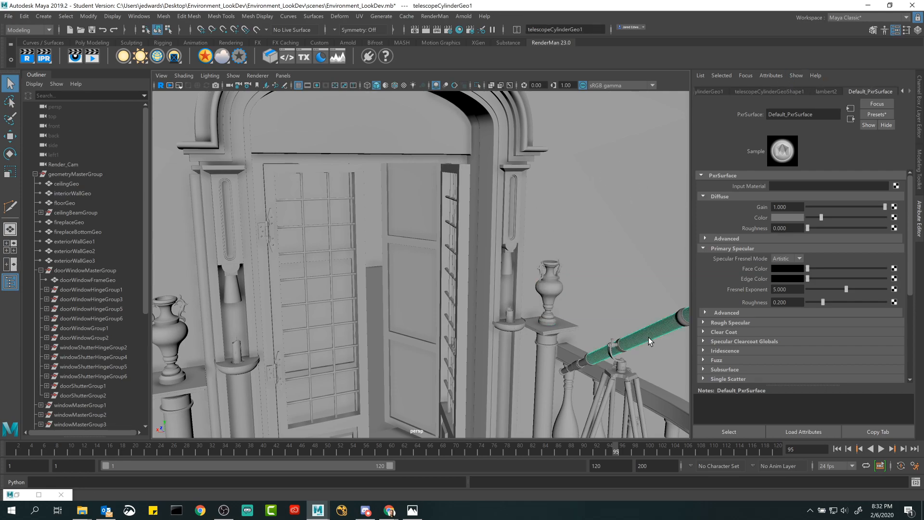
{"action": "left_click", "coordinate": [557, 342]}
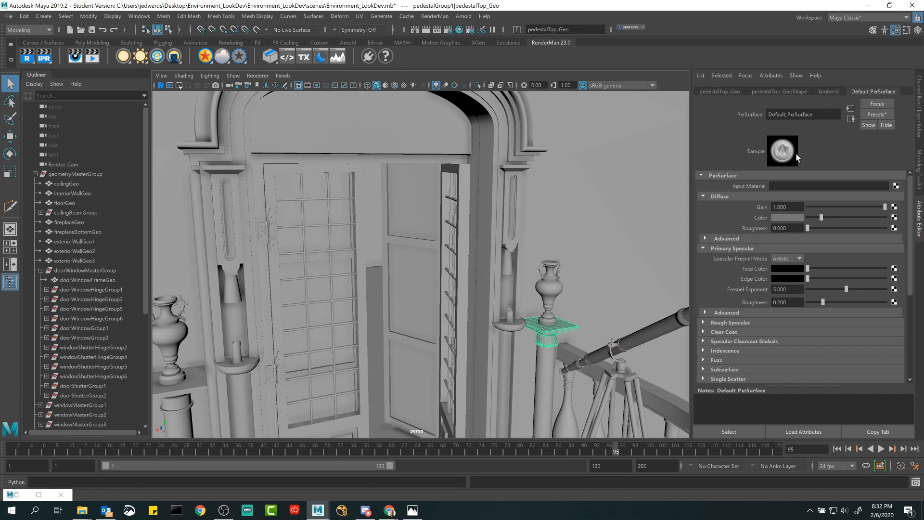
{"action": "left_click", "coordinate": [466, 172]}
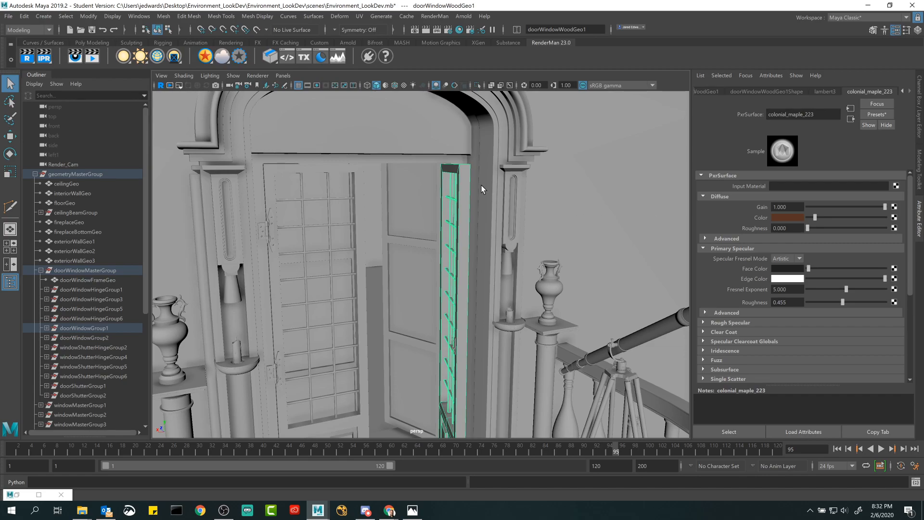
{"action": "left_click", "coordinate": [437, 161]}
{"action": "left_click", "coordinate": [433, 183]}
{"action": "left_click", "coordinate": [464, 181]}
Step: Look through Render_Cam and check the materials of doorWindowWoodGeo1, exteriorWallGeo1 and balconyArchGeo1
{"action": "left_click", "coordinate": [283, 76]}
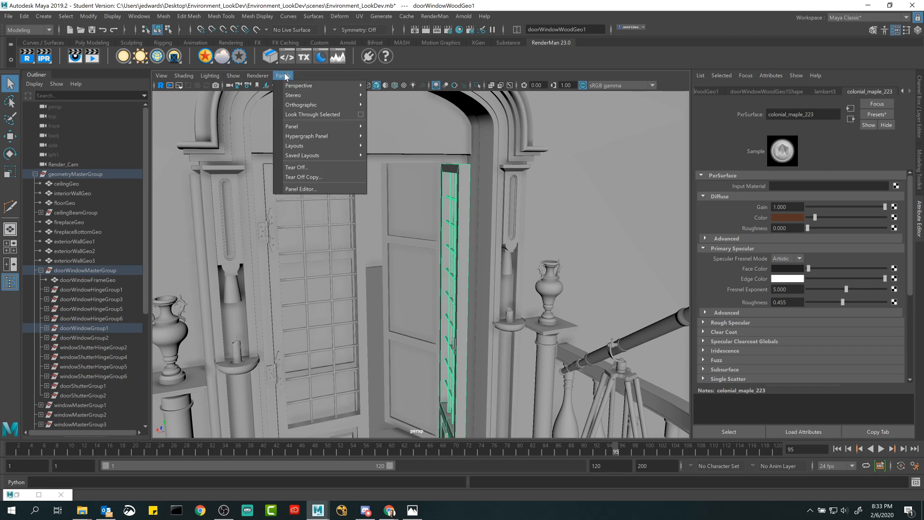
{"action": "mouse_move", "coordinate": [295, 85]}
{"action": "left_click", "coordinate": [398, 89]}
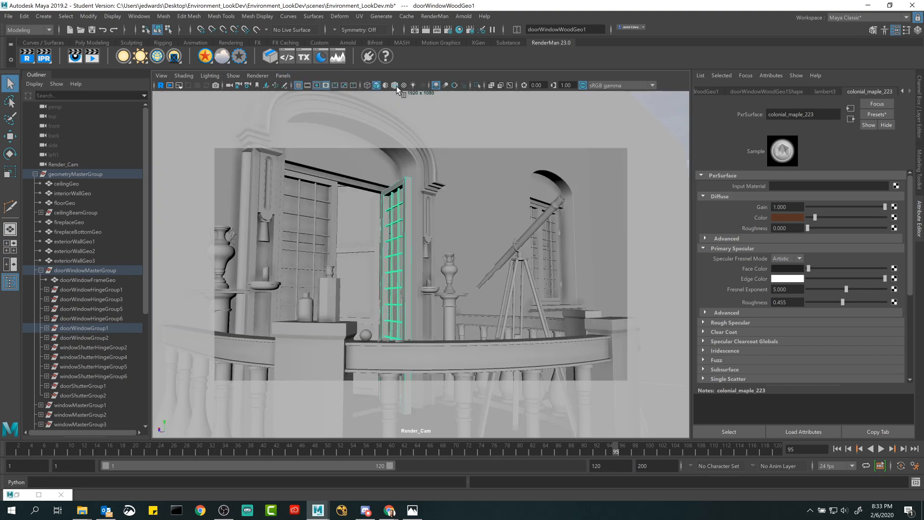
{"action": "left_click", "coordinate": [411, 239]}
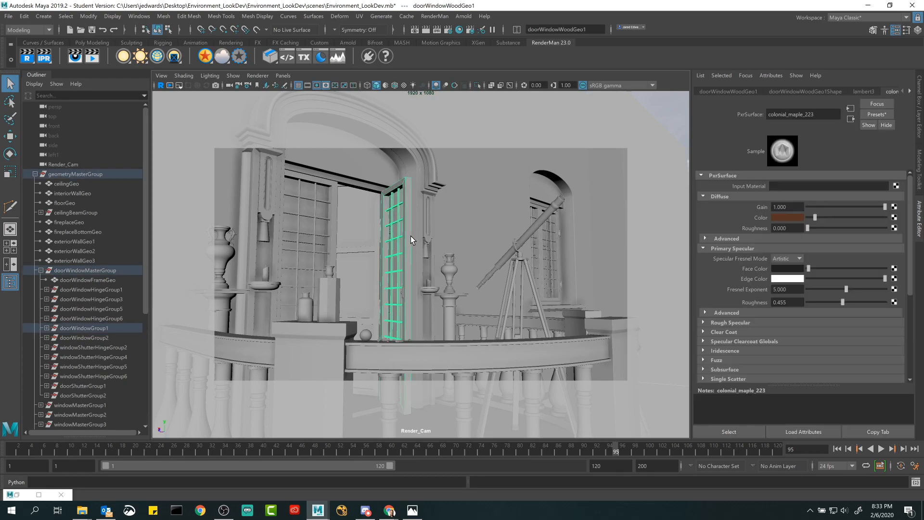
{"action": "left_click", "coordinate": [452, 147]}
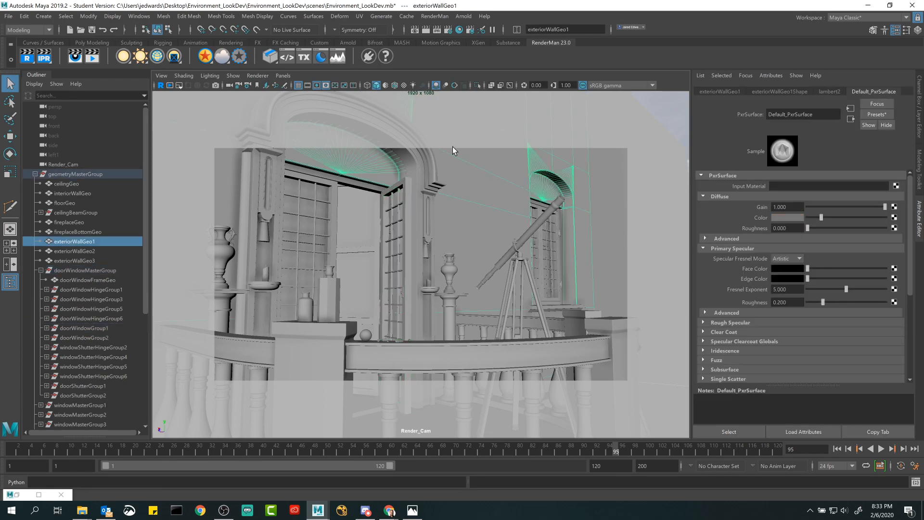
{"action": "left_click", "coordinate": [418, 203]}
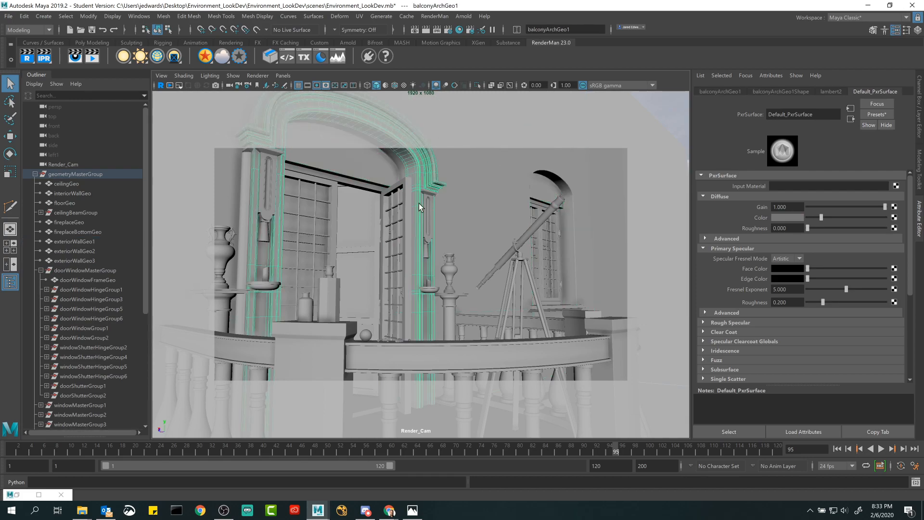
Step: Render the Render_Cam view in the viewport with nothing selected, and inspect the colonial_maple_223 attributes of doorWindowWoodGeo1
{"action": "left_click", "coordinate": [400, 149]}
{"action": "left_click", "coordinate": [399, 147]}
{"action": "left_click", "coordinate": [408, 141]}
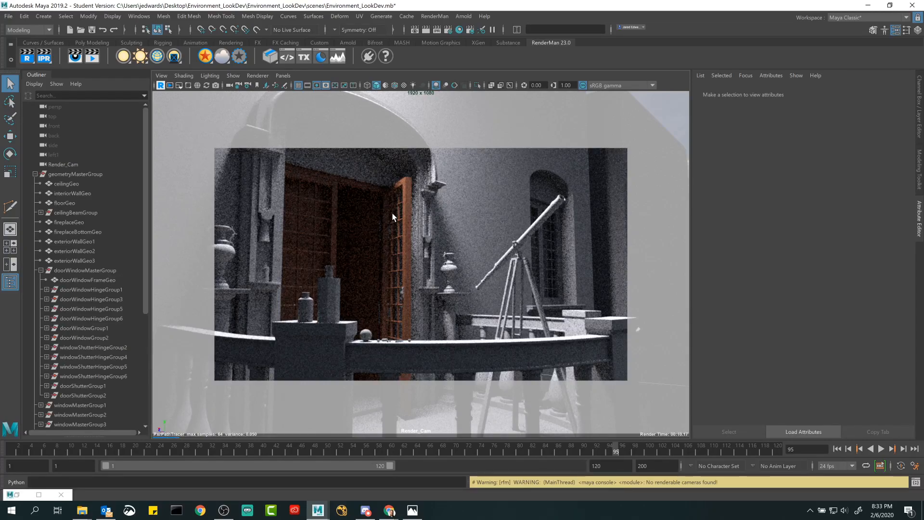
{"action": "left_click", "coordinate": [409, 194]}
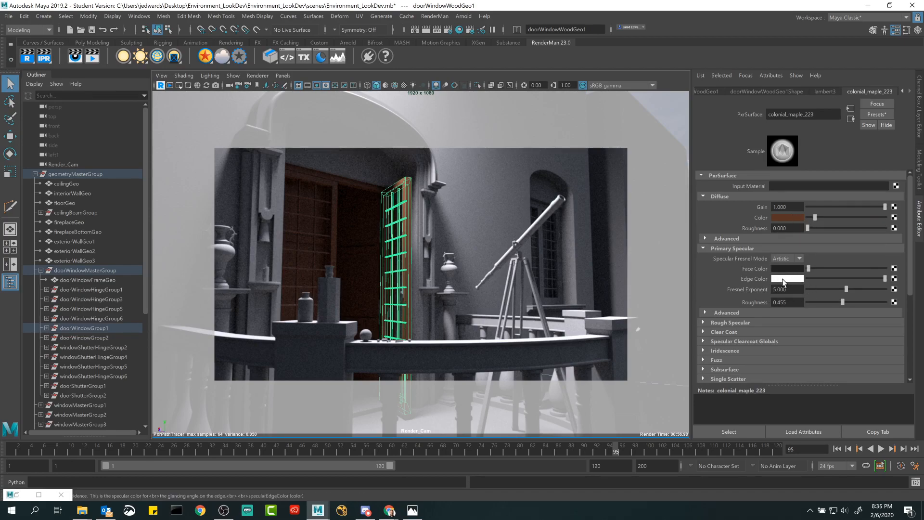
{"action": "left_click", "coordinate": [405, 194]}
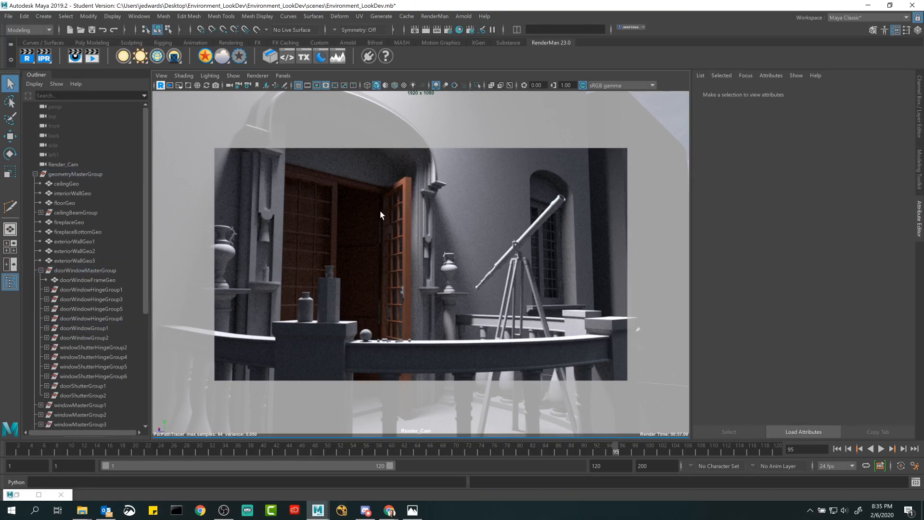
Step: Switch the viewport from Render_Cam to the persp camera, frame the open balcony door closely, and render it there
{"action": "left_click", "coordinate": [169, 85]}
{"action": "left_click", "coordinate": [283, 76]}
{"action": "mouse_move", "coordinate": [312, 85]}
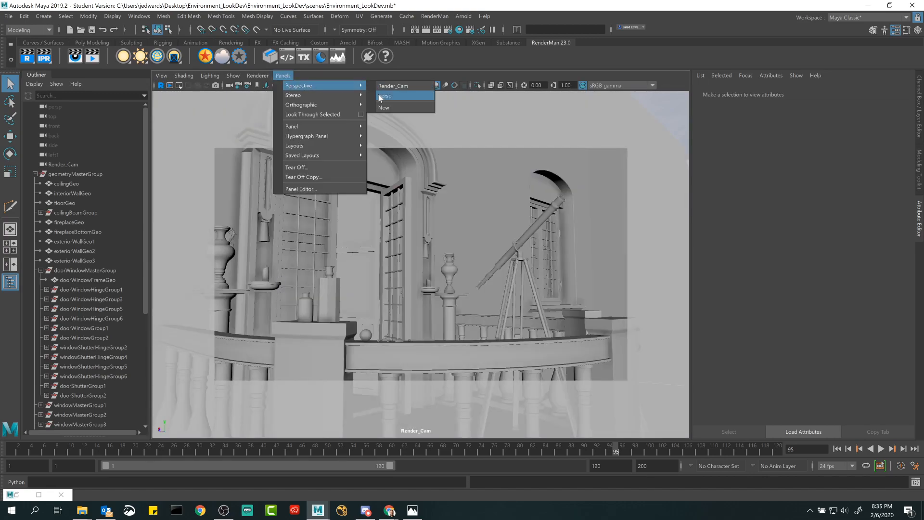
{"action": "left_click", "coordinate": [404, 95]}
{"action": "left_click_drag", "start_coordinate": [391, 189], "coordinate": [477, 229], "text": "alt"}
{"action": "middle_click_drag", "start_coordinate": [476, 229], "coordinate": [505, 258], "text": "alt"}
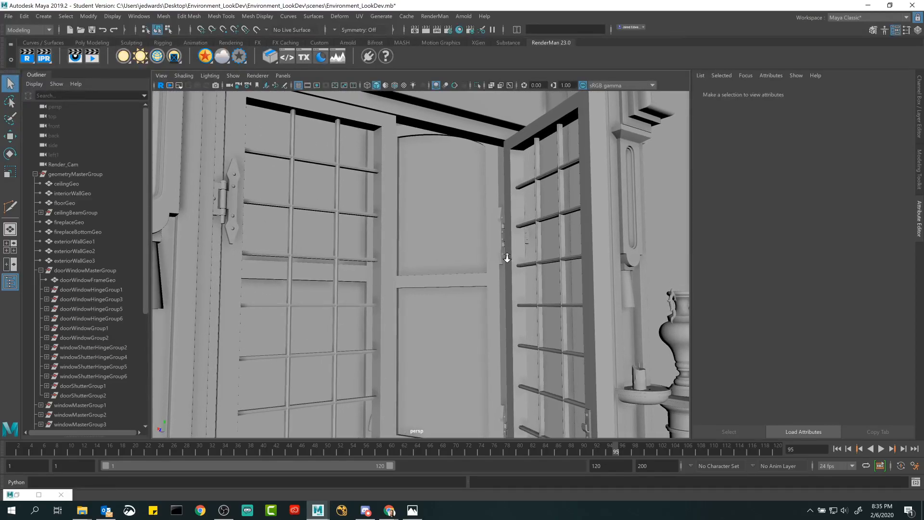
{"action": "left_click", "coordinate": [157, 86]}
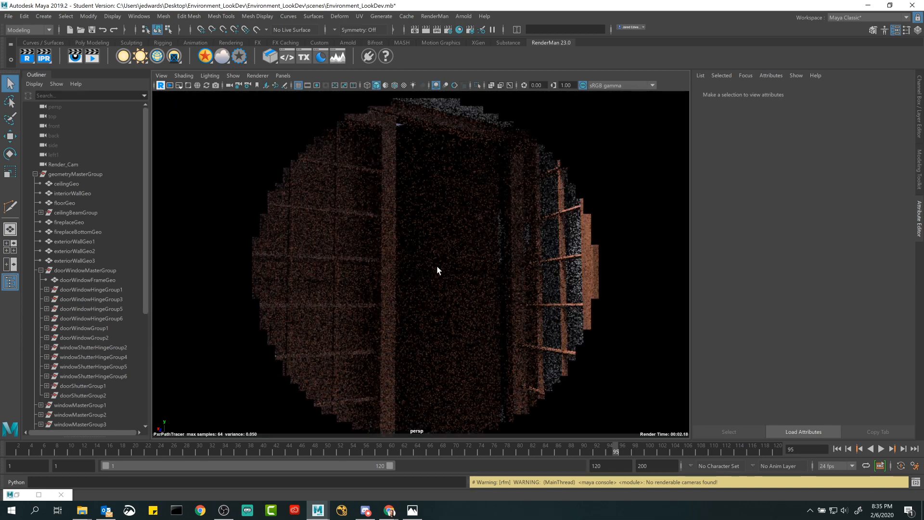
Step: Select doorWindowWoodGeo1 and turn off selection highlighting in the rendered viewport
{"action": "left_click", "coordinate": [597, 235]}
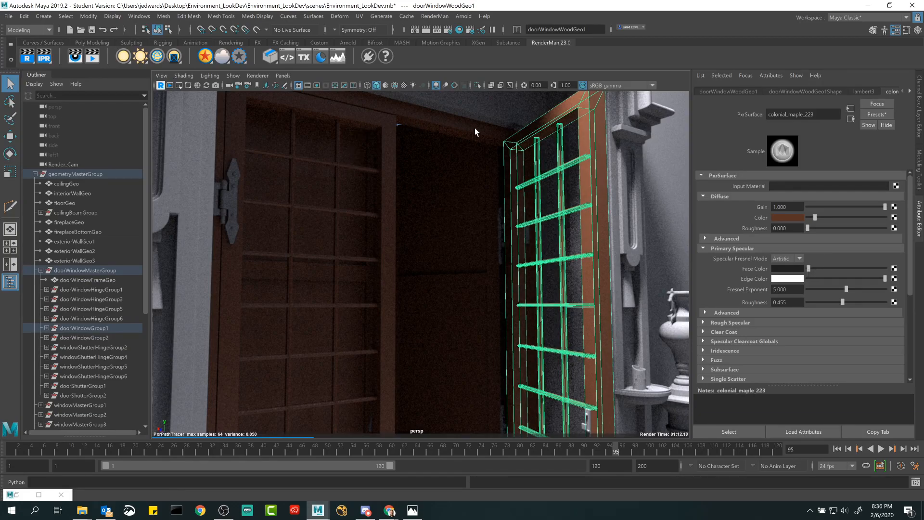
{"action": "left_click", "coordinate": [232, 76]}
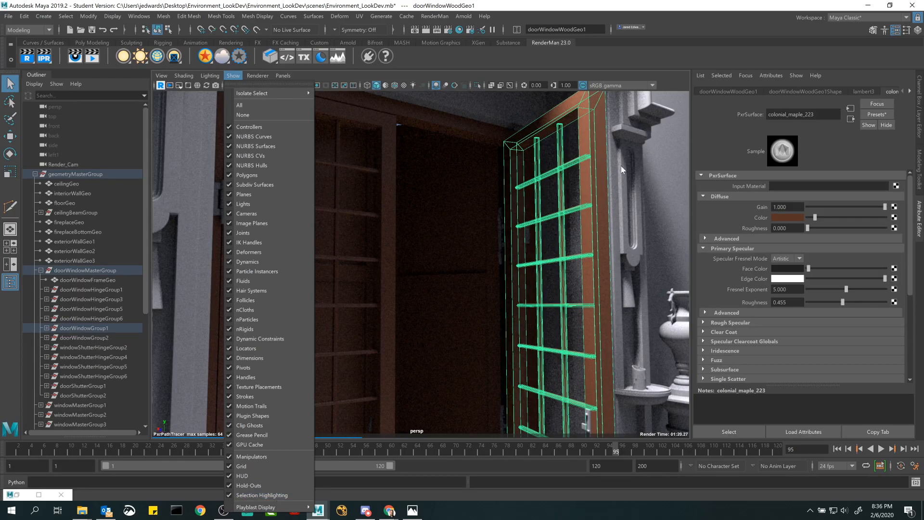
{"action": "left_click", "coordinate": [270, 495]}
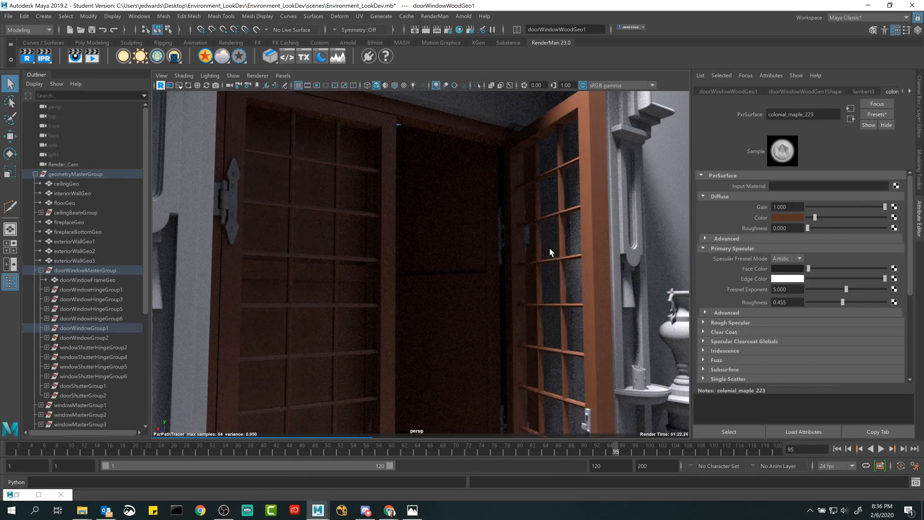
Step: Compare the materials of exteriorWallGeo1 and balconyArchGeo2 with colonial_maple_223 on doorWindowWoodGeo1
{"action": "left_click", "coordinate": [429, 130]}
{"action": "left_click", "coordinate": [461, 107]}
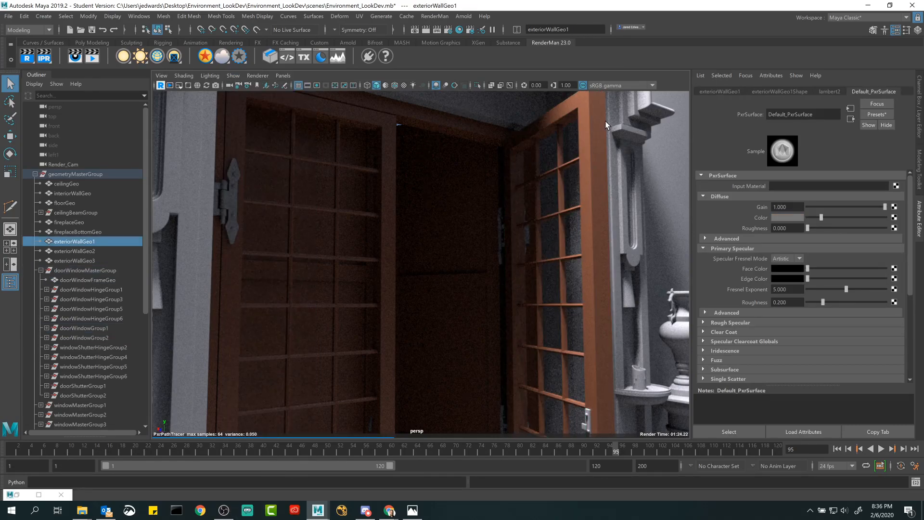
{"action": "left_click", "coordinate": [602, 122]}
{"action": "left_click", "coordinate": [626, 166]}
{"action": "left_click", "coordinate": [624, 166]}
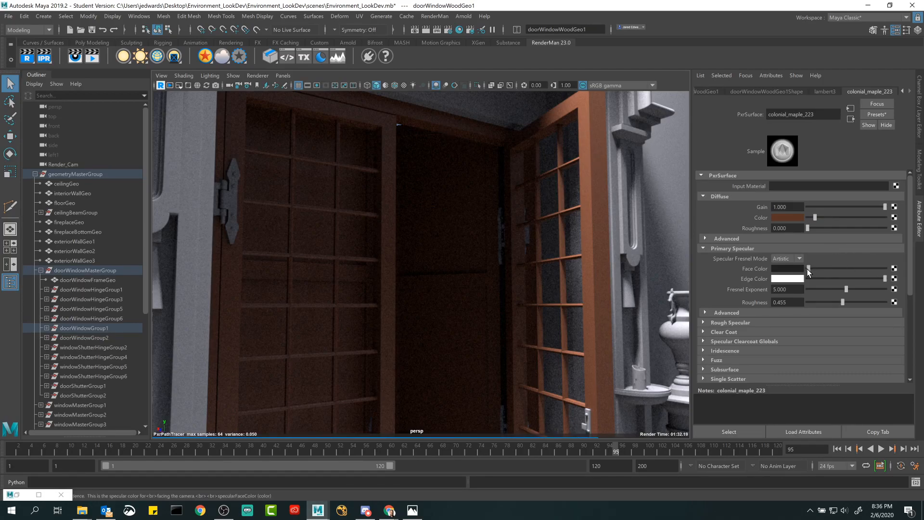
Step: Try brighter Primary Specular face colors on colonial_maple_223, and undo the changes
{"action": "left_click_drag", "start_coordinate": [808, 268], "coordinate": [815, 268]}
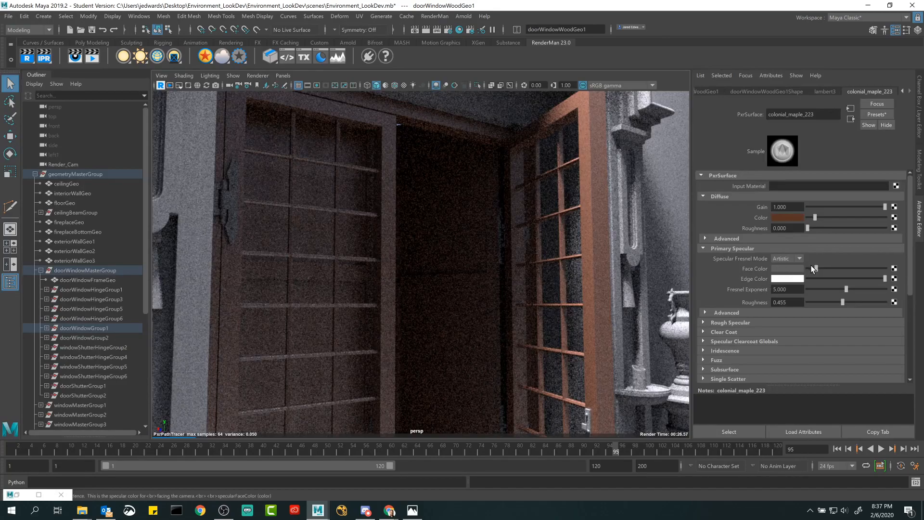
{"action": "left_click_drag", "start_coordinate": [821, 270], "coordinate": [836, 268]}
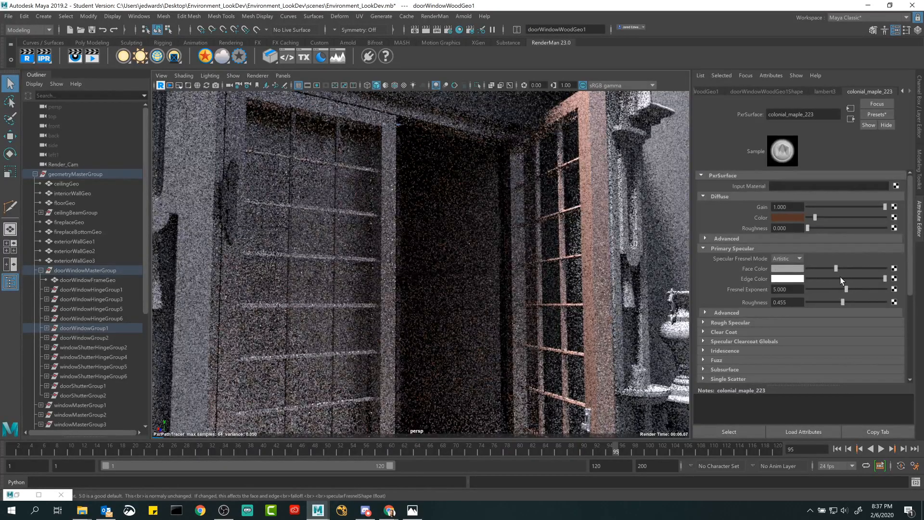
{"action": "left_click_drag", "start_coordinate": [820, 268], "coordinate": [812, 267]}
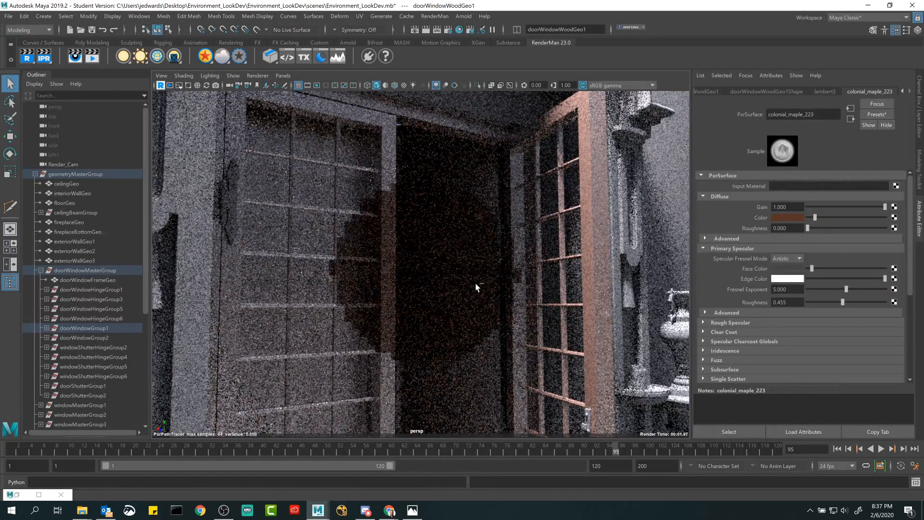
{"action": "key", "text": "ctrl+z"}
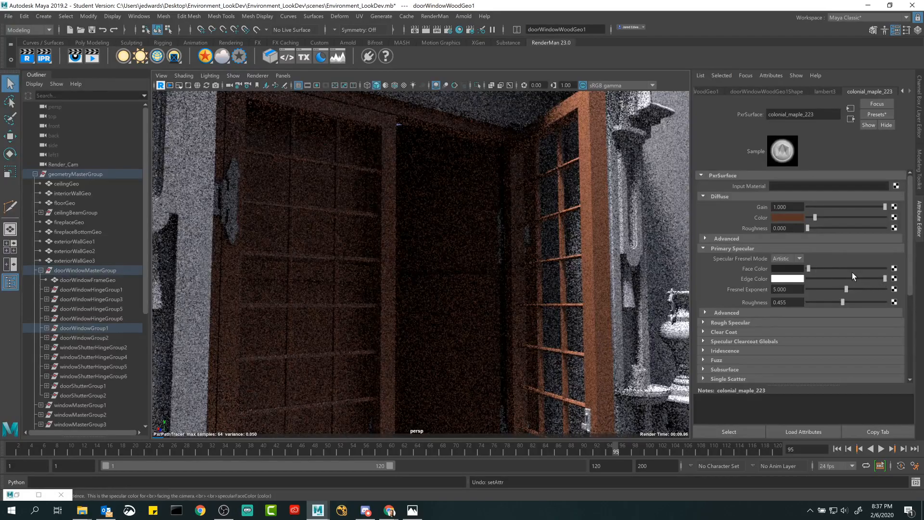
Step: Try Primary Specular roughness values including 0.050, 0, 0.503 and 0.960 on colonial_maple_223, and undo the changes
{"action": "left_click", "coordinate": [841, 301]}
{"action": "left_click_drag", "start_coordinate": [841, 301], "coordinate": [812, 302]}
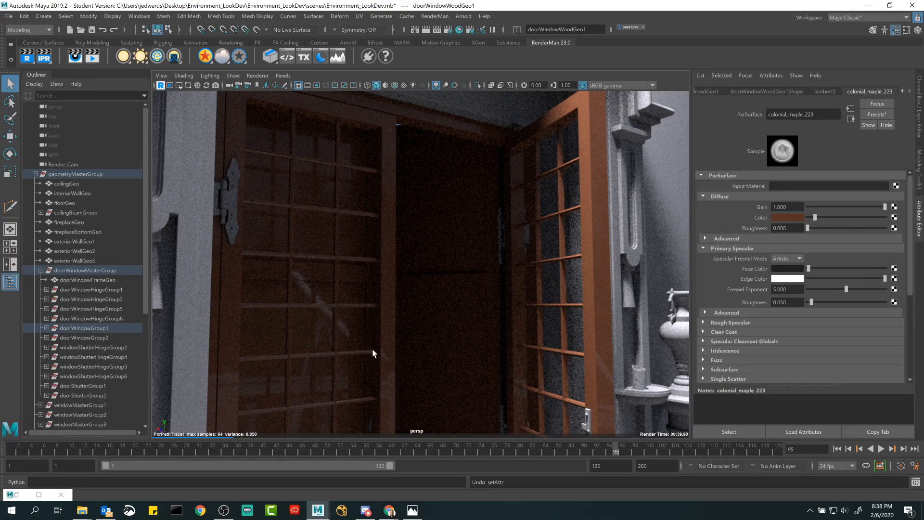
{"action": "left_click_drag", "start_coordinate": [810, 303], "coordinate": [781, 296]}
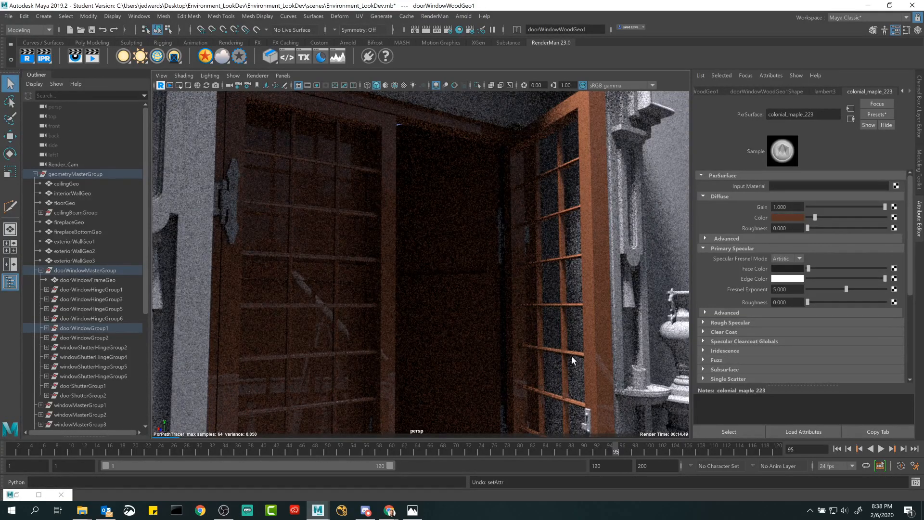
{"action": "left_click_drag", "start_coordinate": [808, 302], "coordinate": [846, 305]}
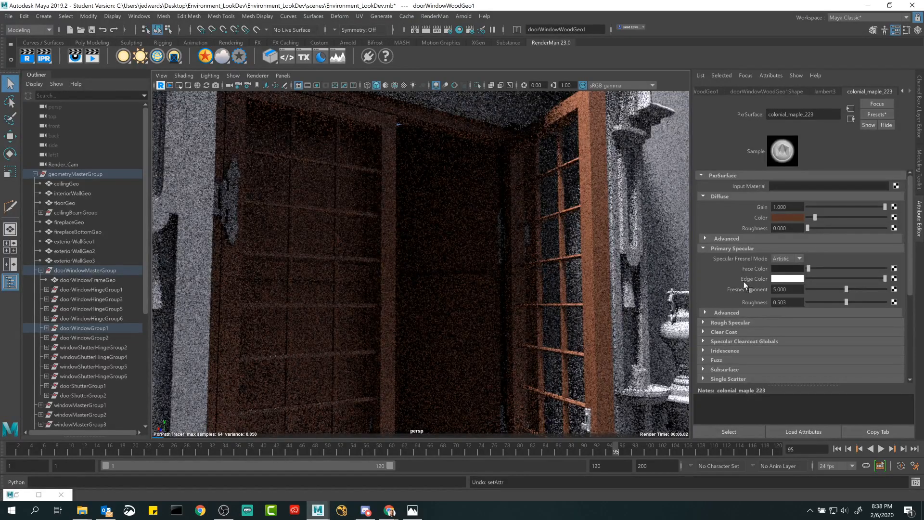
{"action": "left_click_drag", "start_coordinate": [845, 302], "coordinate": [825, 302]}
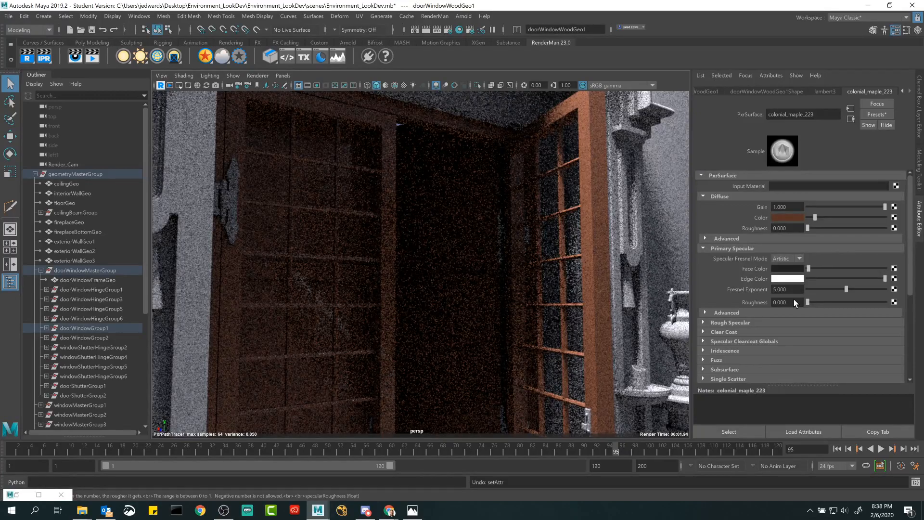
{"action": "left_click_drag", "start_coordinate": [807, 302], "coordinate": [875, 302]}
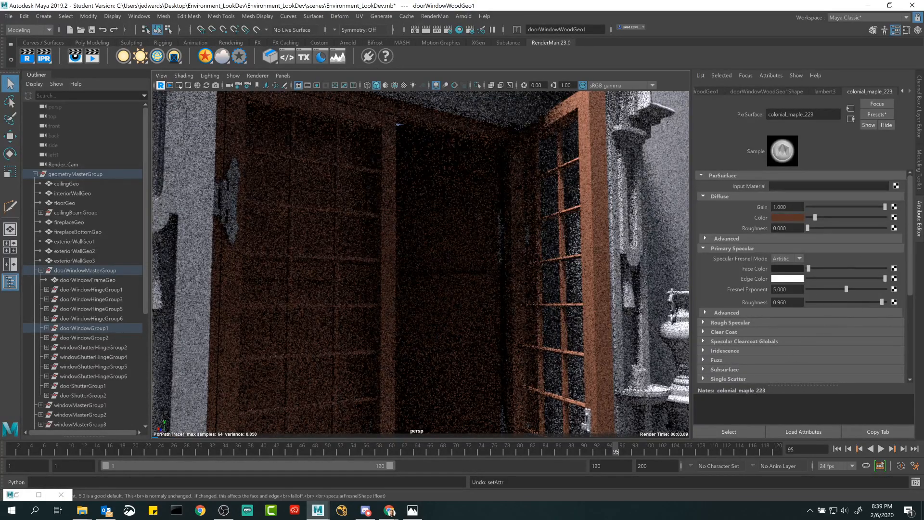
{"action": "left_click_drag", "start_coordinate": [870, 307], "coordinate": [812, 307]}
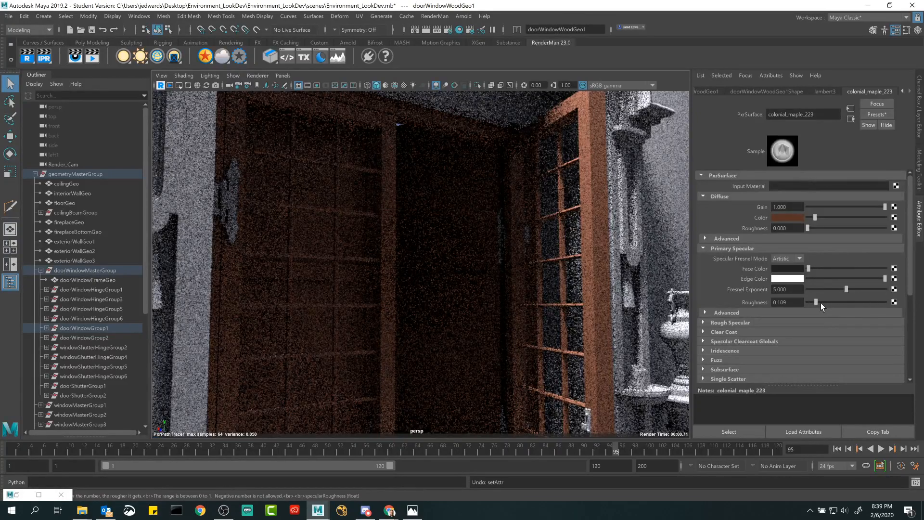
{"action": "left_click_drag", "start_coordinate": [874, 302], "coordinate": [842, 302]}
{"action": "key", "text": "ctrl+z"}
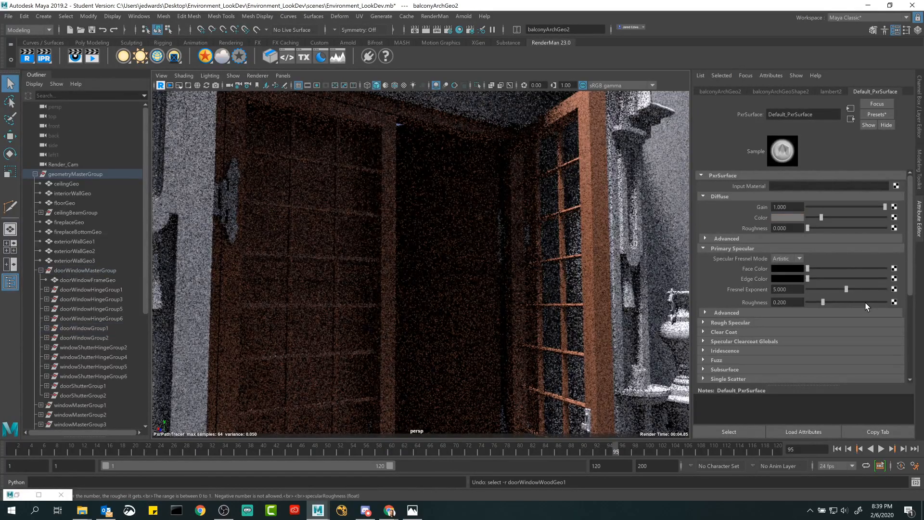
Step: Select doorWindowWoodGeo2, stop the persp render, and render the Render_Cam view in the viewport
{"action": "left_click", "coordinate": [388, 222]}
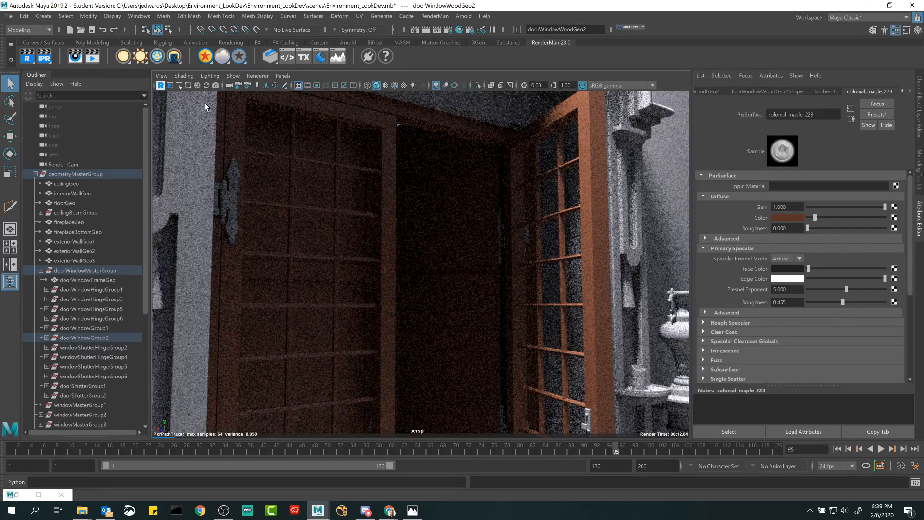
{"action": "left_click", "coordinate": [159, 86]}
{"action": "left_click", "coordinate": [282, 76]}
{"action": "mouse_move", "coordinate": [318, 86]}
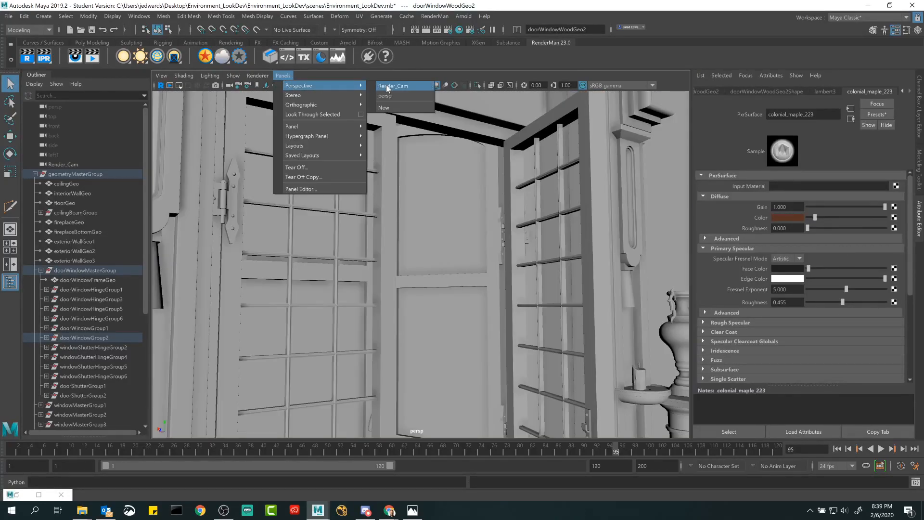
{"action": "left_click", "coordinate": [391, 96]}
{"action": "right_click_drag", "start_coordinate": [389, 97], "coordinate": [480, 202], "text": "alt"}
{"action": "mouse_move", "coordinate": [480, 202]}
{"action": "left_mouse_down", "text": "alt"}
{"action": "mouse_move", "coordinate": [472, 221]}
{"action": "mouse_move", "coordinate": [478, 207]}
{"action": "left_mouse_up", "text": "alt"}
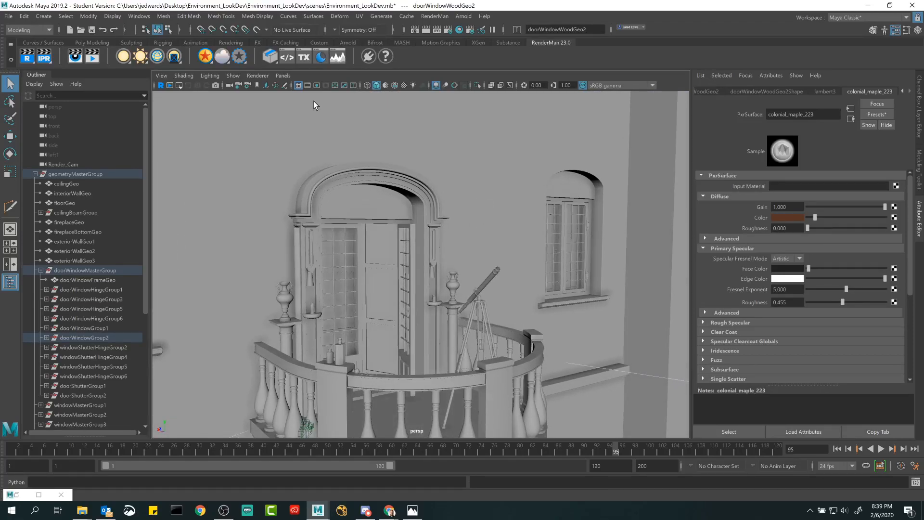
{"action": "left_click", "coordinate": [283, 76]}
{"action": "mouse_move", "coordinate": [318, 84]}
{"action": "left_click", "coordinate": [395, 87]}
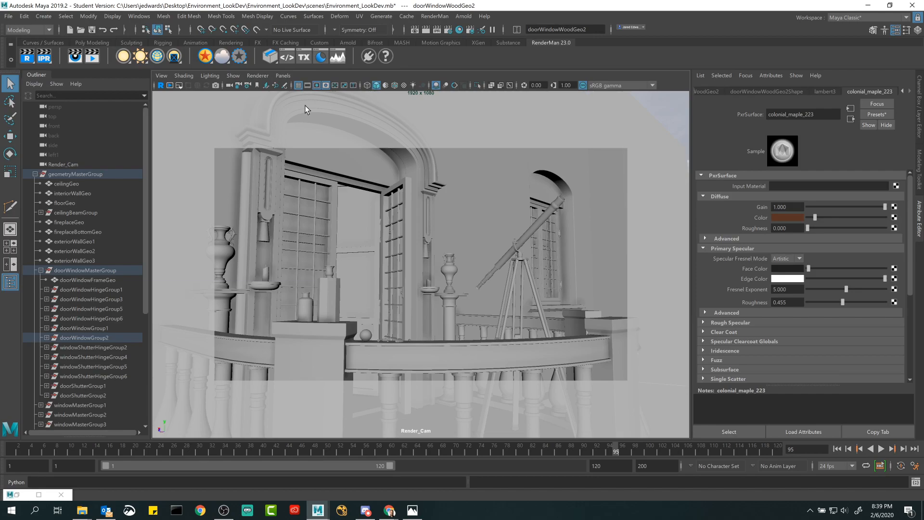
{"action": "left_click", "coordinate": [160, 85]}
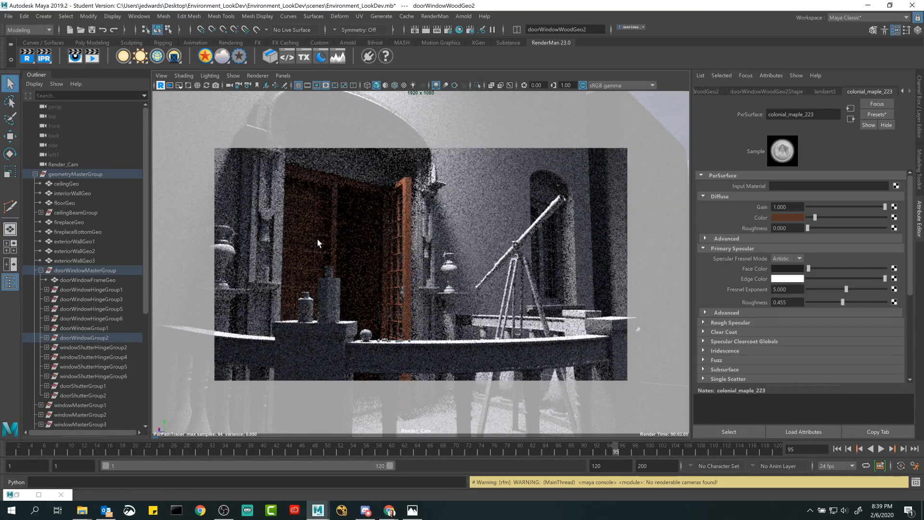
Step: Switch to Photos to compare the reference image 1_3_Example_Render.png with the viewport render, and minimize it
{"action": "left_click", "coordinate": [412, 510]}
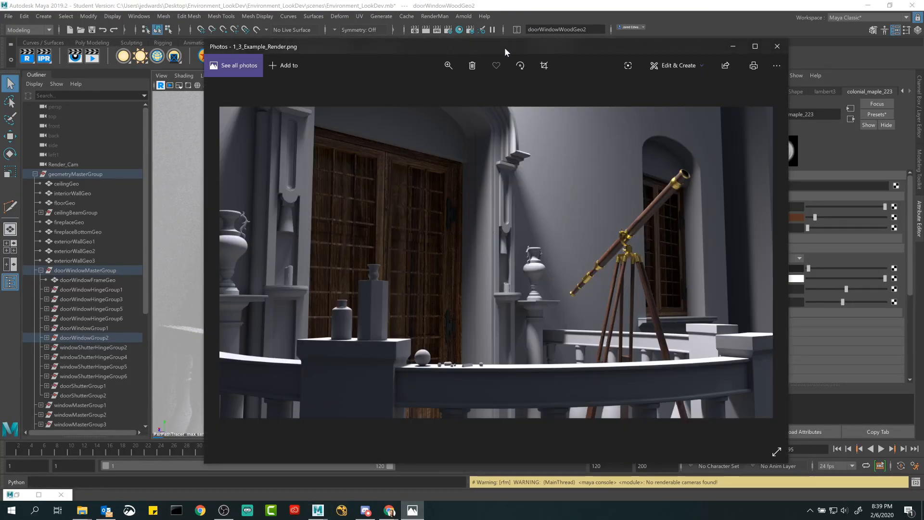
{"action": "left_click_drag", "start_coordinate": [504, 47], "coordinate": [219, 42]}
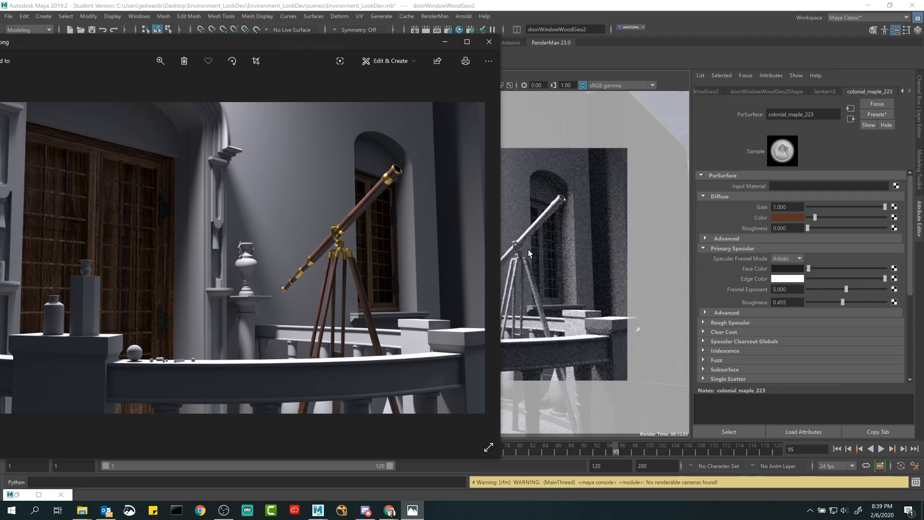
{"action": "left_click_drag", "start_coordinate": [423, 45], "coordinate": [715, 64]}
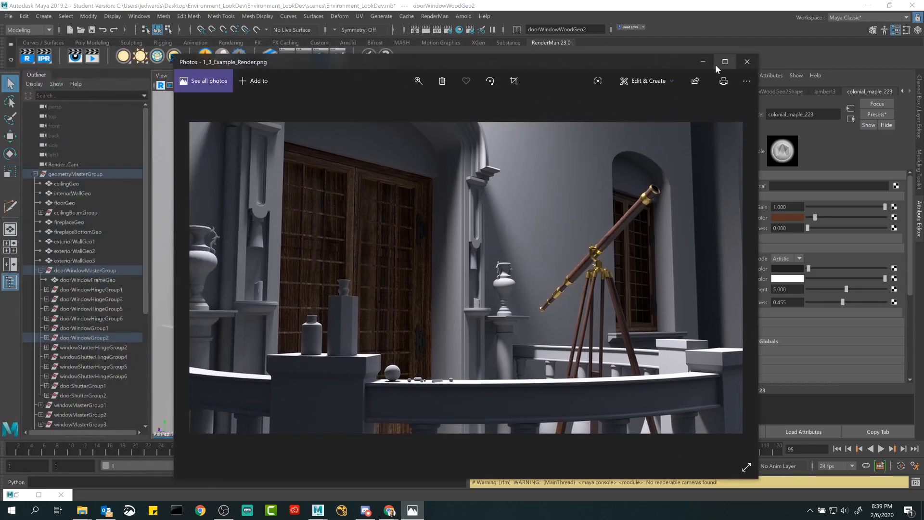
{"action": "left_click", "coordinate": [704, 59]}
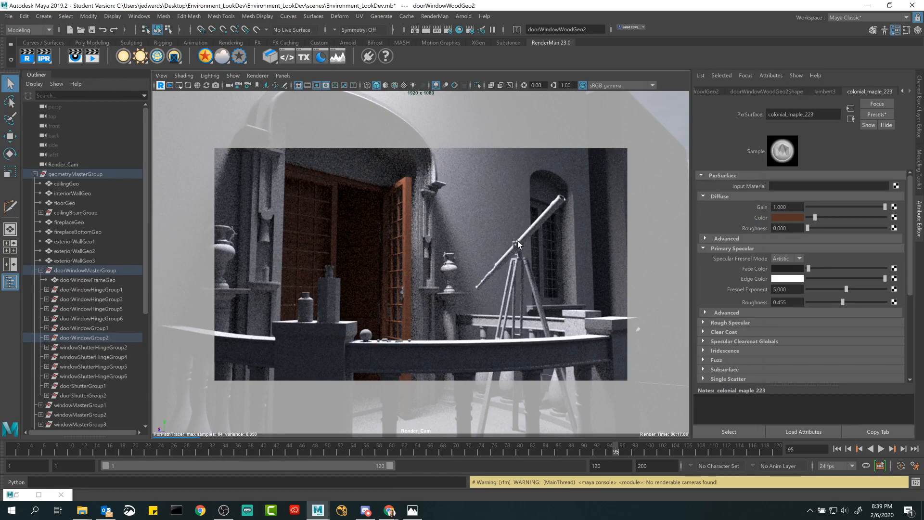
Step: Stop the viewport render, restore the RenderMan Preset Browser to view the Wood materials, and minimize it again
{"action": "left_click", "coordinate": [182, 88]}
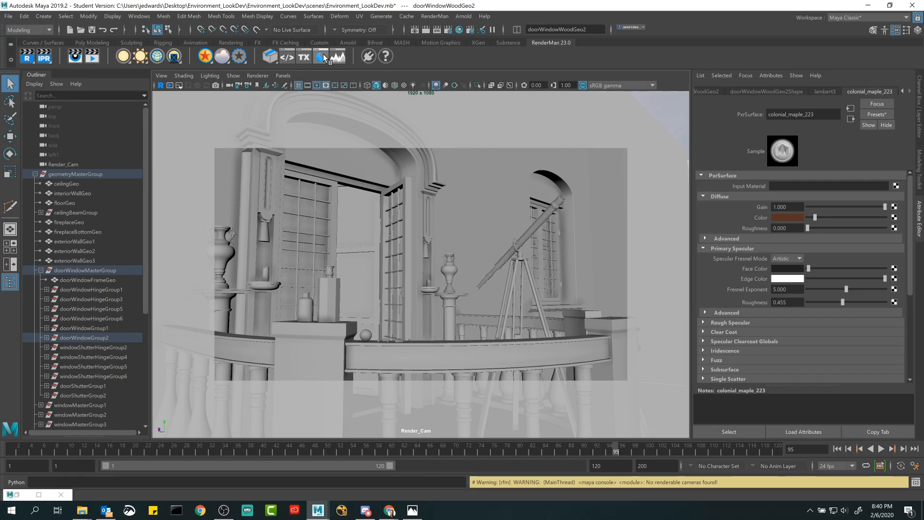
{"action": "left_click", "coordinate": [18, 496]}
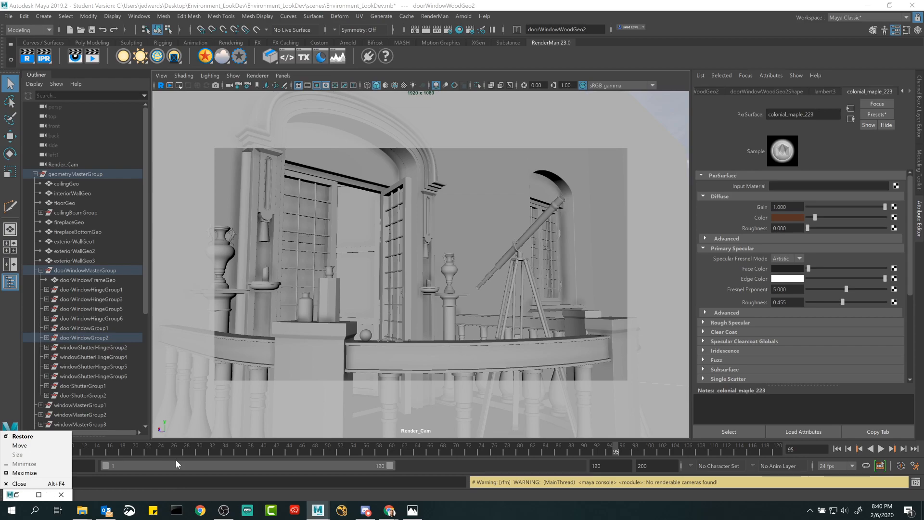
{"action": "left_click", "coordinate": [16, 494]}
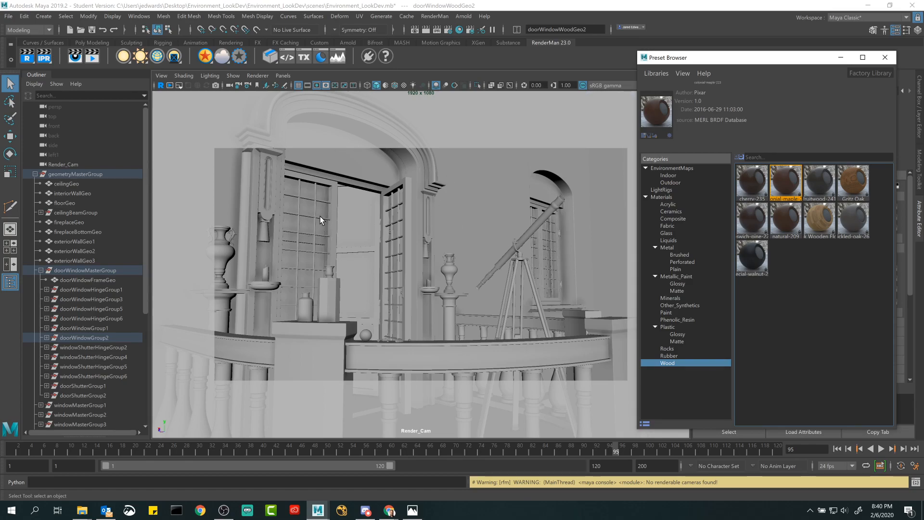
{"action": "left_click", "coordinate": [840, 58]}
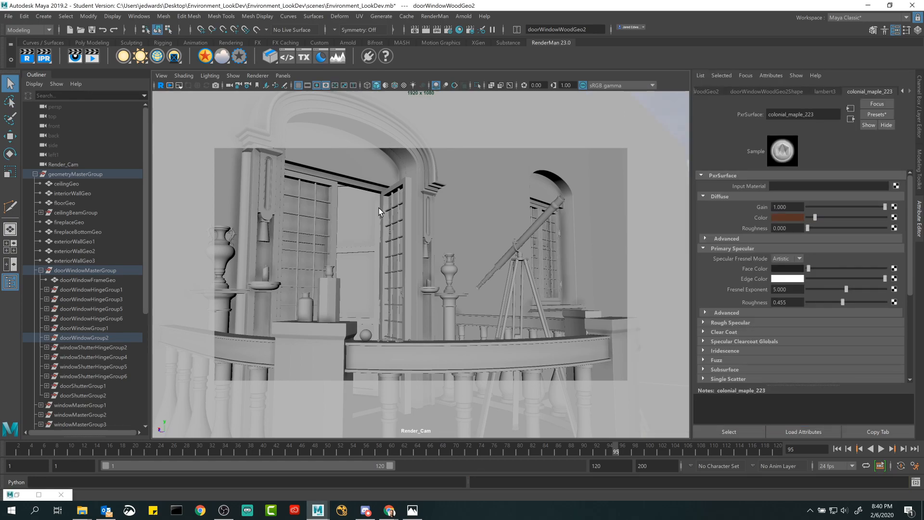
Step: Select doorWindowWoodGeo1 and open the Hypershade to see the scene's materials
{"action": "left_click", "coordinate": [409, 211]}
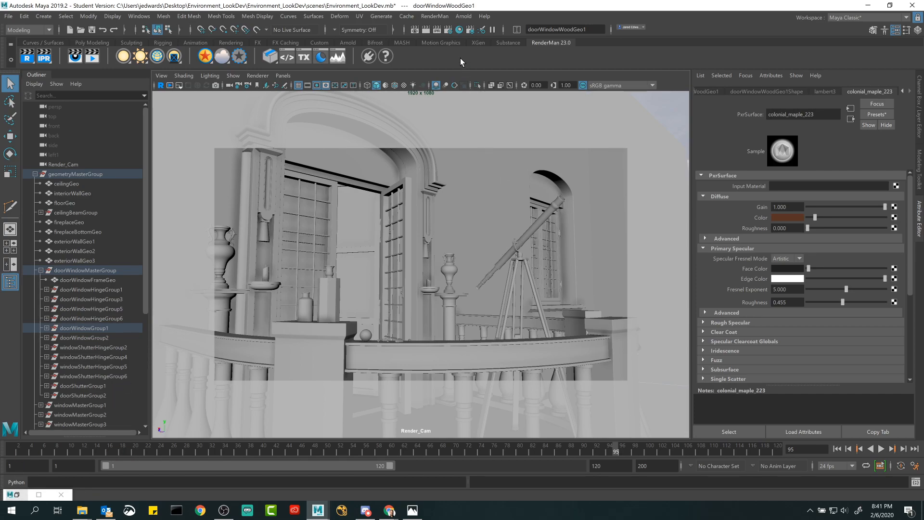
{"action": "left_click", "coordinate": [459, 30]}
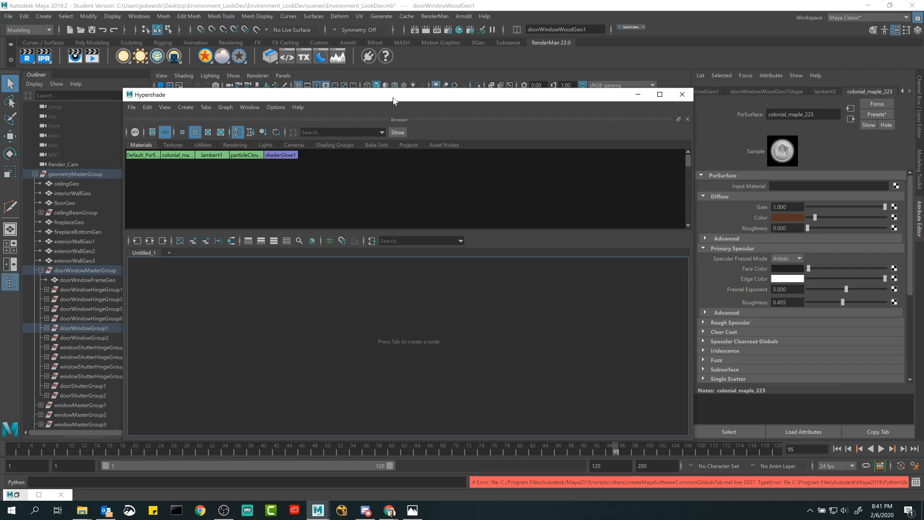
{"action": "left_click_drag", "start_coordinate": [392, 97], "coordinate": [442, 75]}
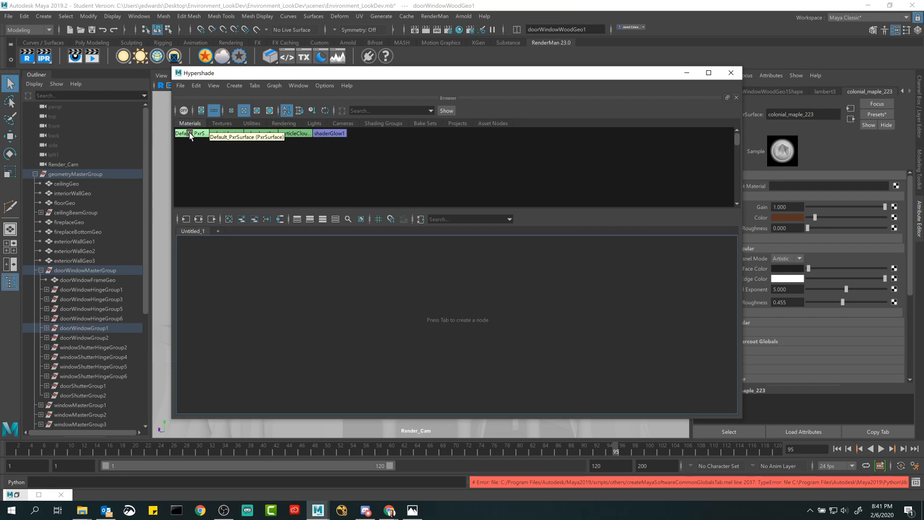
Step: Clear the selection, minimize the Hypershade, and switch the viewport from Render_Cam to the persp camera
{"action": "left_click", "coordinate": [220, 141]}
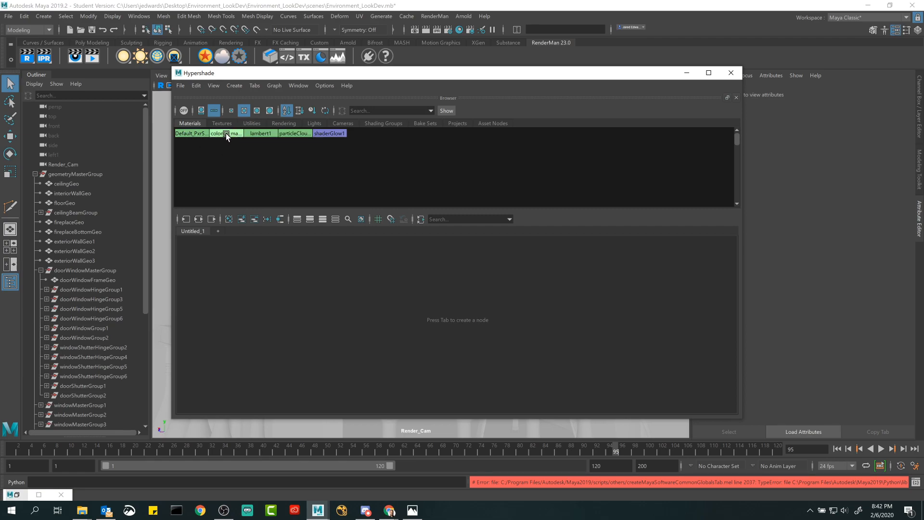
{"action": "left_click_drag", "start_coordinate": [467, 78], "coordinate": [459, 330]}
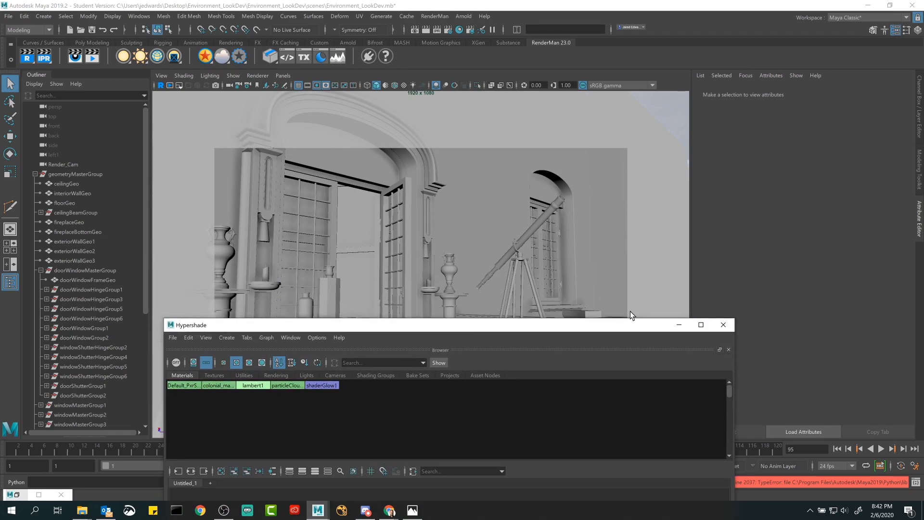
{"action": "left_click_drag", "start_coordinate": [642, 323], "coordinate": [630, 151]}
{"action": "left_click", "coordinate": [667, 149]}
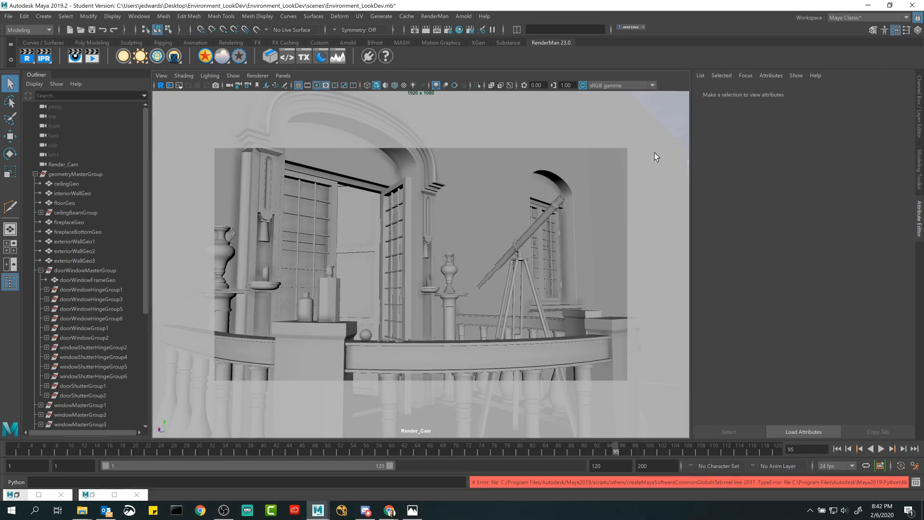
{"action": "left_click", "coordinate": [283, 76]}
{"action": "left_click", "coordinate": [283, 75]}
{"action": "left_click", "coordinate": [284, 76]}
{"action": "left_click", "coordinate": [385, 95]}
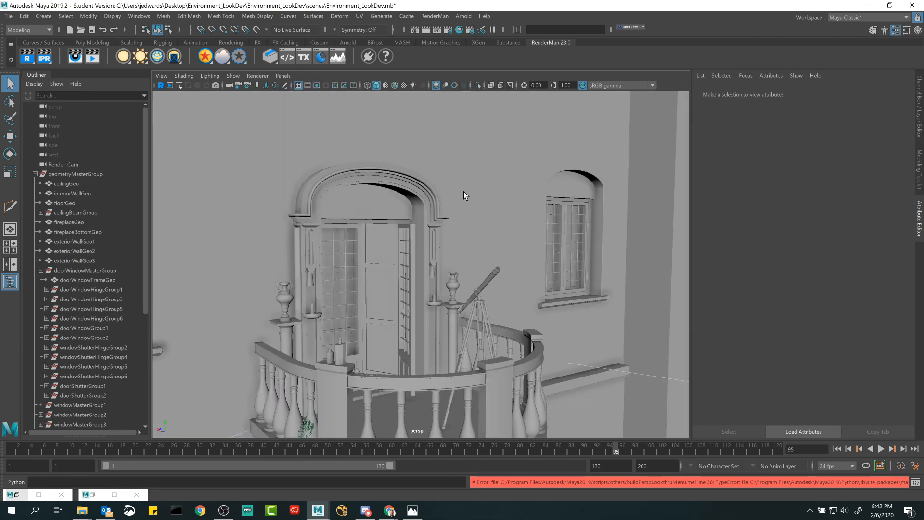
Step: Select windowWoodGeo1 on the window beside the balcony and turn on Selection Highlighting in the viewport
{"action": "right_click_drag", "start_coordinate": [463, 192], "coordinate": [348, 160], "text": "alt"}
{"action": "left_click", "coordinate": [365, 160]}
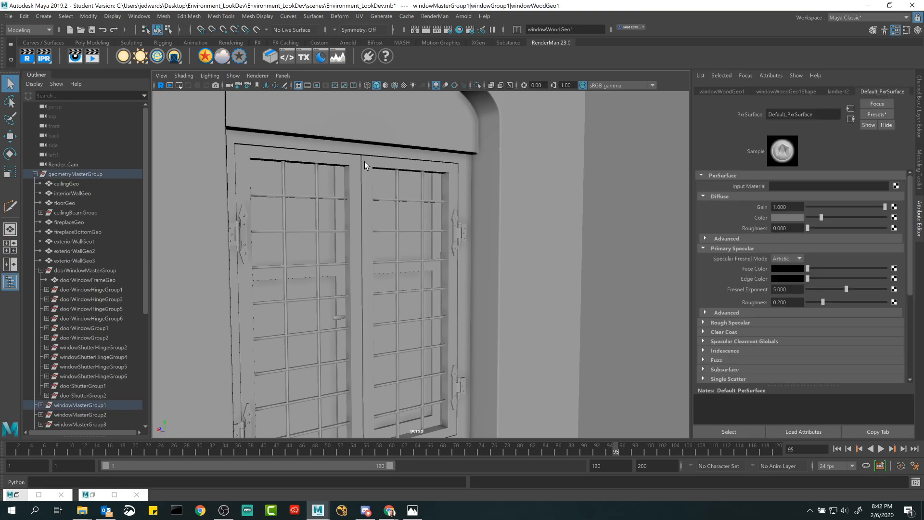
{"action": "left_click", "coordinate": [235, 75]}
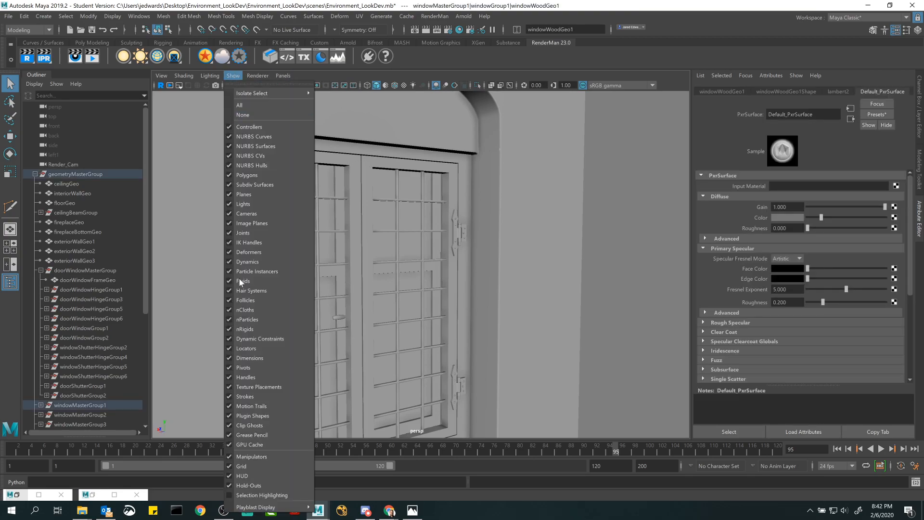
{"action": "left_click", "coordinate": [270, 497]}
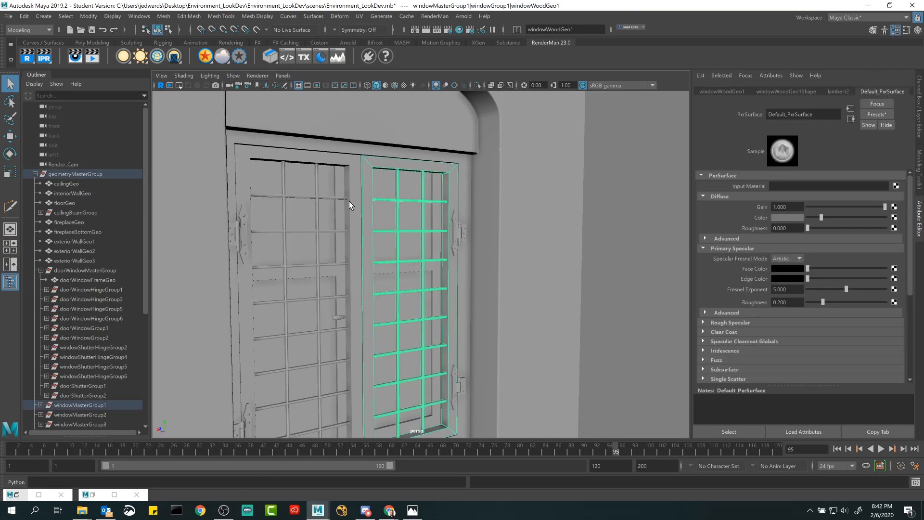
Step: Add the window's other wooden sash, its frame and both shutters to the selection
{"action": "left_click", "coordinate": [365, 160]}
{"action": "left_click", "coordinate": [368, 160]}
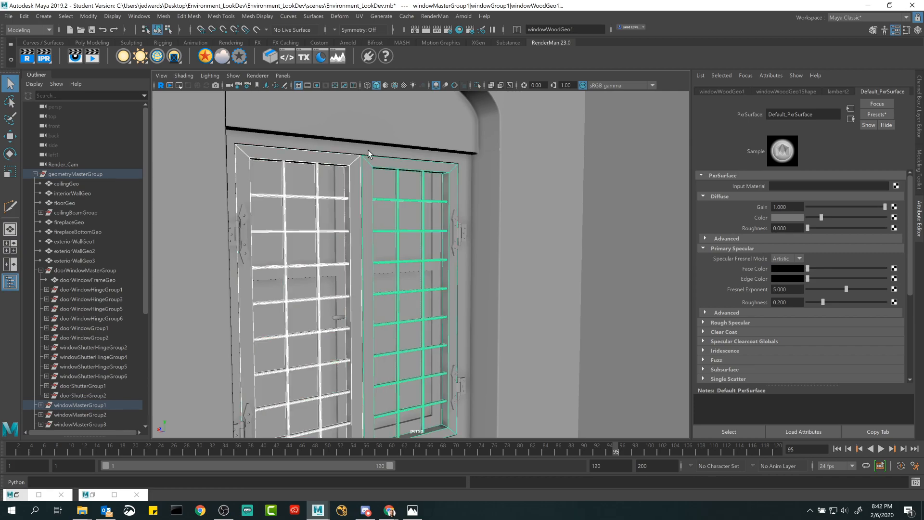
{"action": "left_click", "coordinate": [368, 154]}
{"action": "left_click", "coordinate": [383, 186]}
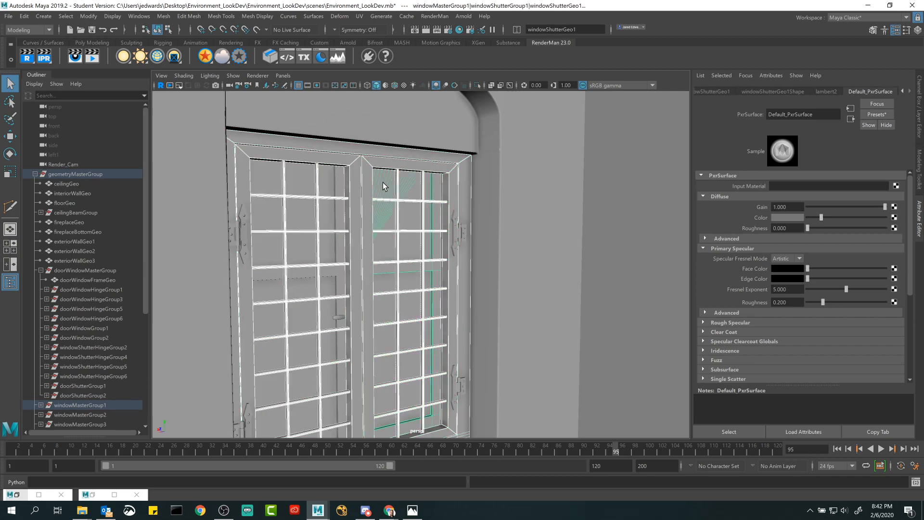
{"action": "left_click", "coordinate": [301, 180]}
Step: Examine the selected window pieces from the outside and inside of the building to check the selection
{"action": "scroll", "coordinate": [343, 252], "scroll_direction": "down", "scroll_amount": 5}
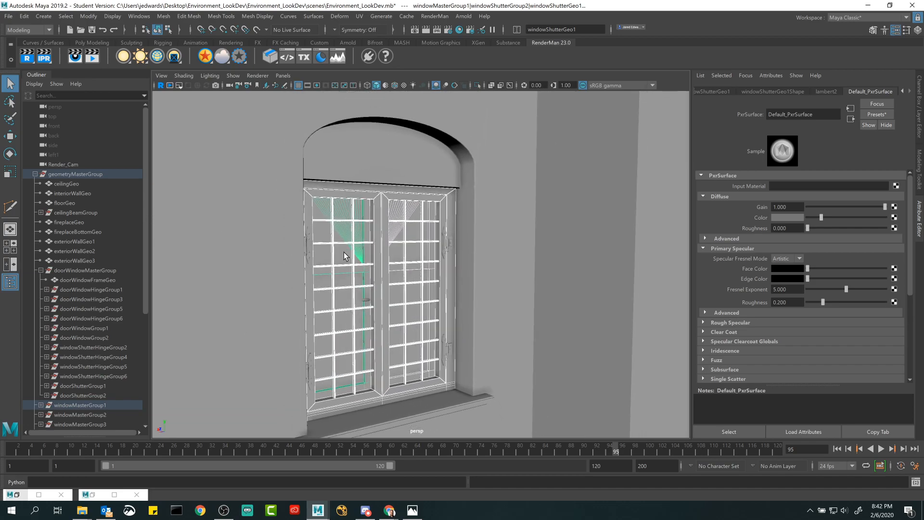
{"action": "left_click_drag", "start_coordinate": [343, 252], "coordinate": [428, 214], "text": "alt"}
{"action": "middle_click_drag", "start_coordinate": [429, 215], "coordinate": [350, 175], "text": "alt"}
{"action": "middle_click_drag", "start_coordinate": [428, 353], "coordinate": [407, 207], "text": "alt"}
{"action": "right_click_drag", "start_coordinate": [407, 208], "coordinate": [420, 302], "text": "alt"}
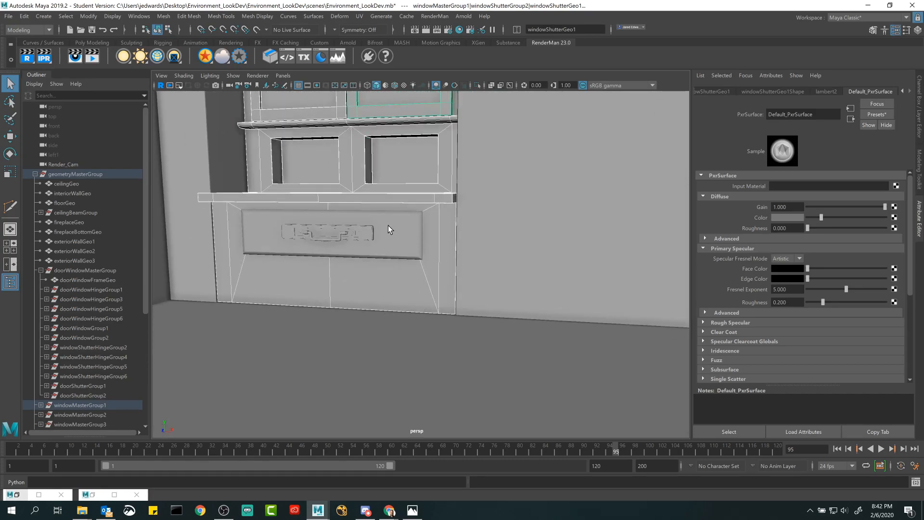
{"action": "right_click_drag", "start_coordinate": [388, 225], "coordinate": [293, 200], "text": "alt"}
{"action": "middle_click_drag", "start_coordinate": [400, 192], "coordinate": [378, 283], "text": "alt"}
{"action": "left_click_drag", "start_coordinate": [515, 207], "coordinate": [438, 202], "text": "alt"}
{"action": "middle_click_drag", "start_coordinate": [437, 202], "coordinate": [398, 200], "text": "alt"}
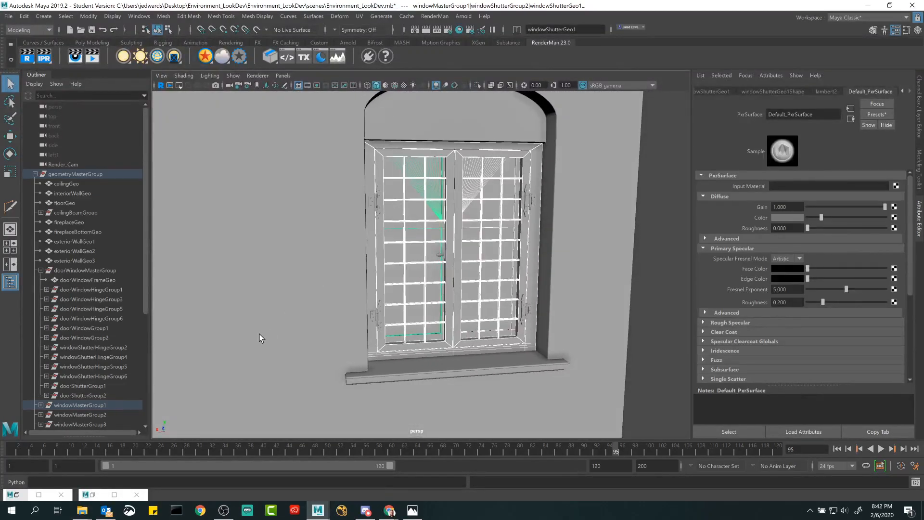
Step: Restore the Hypershade beside the window and try applying colonial_maple_223 directly to a shutter
{"action": "left_click", "coordinate": [100, 495]}
{"action": "left_click_drag", "start_coordinate": [397, 154], "coordinate": [672, 117]}
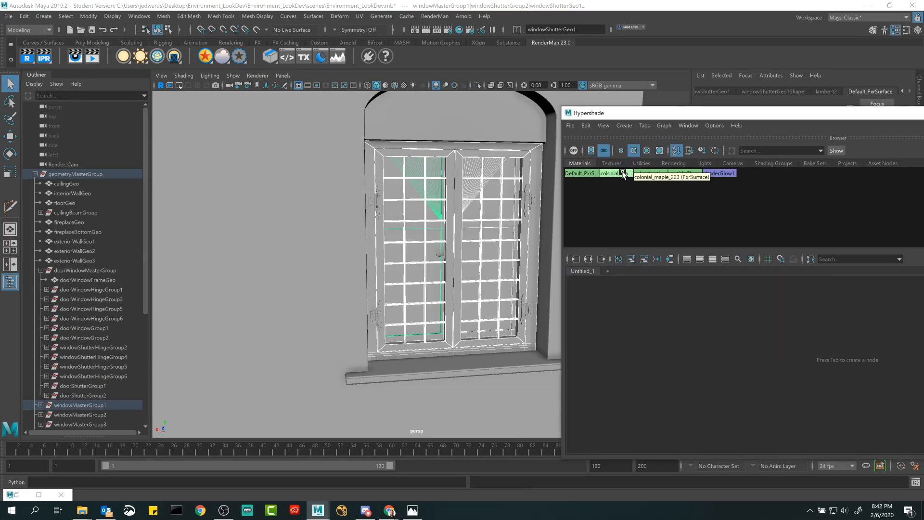
{"action": "middle_click_drag", "start_coordinate": [623, 174], "coordinate": [424, 188]}
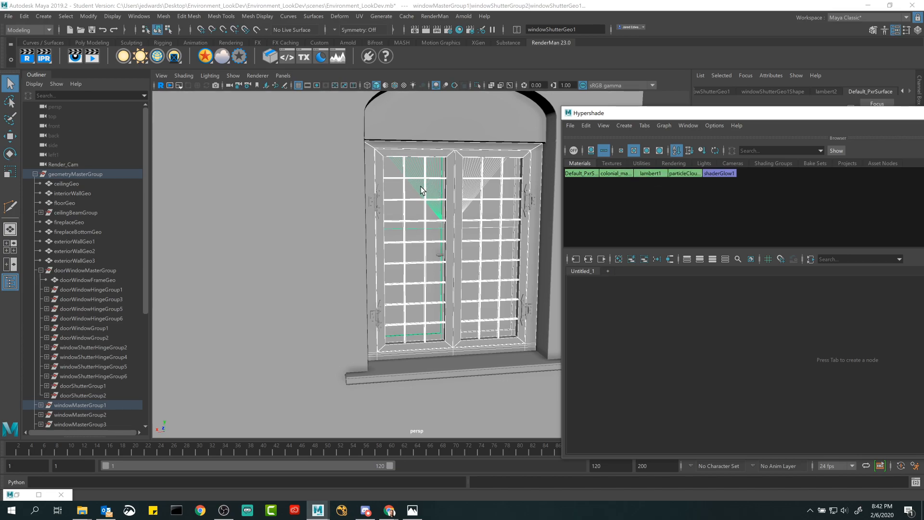
{"action": "left_click", "coordinate": [646, 220]}
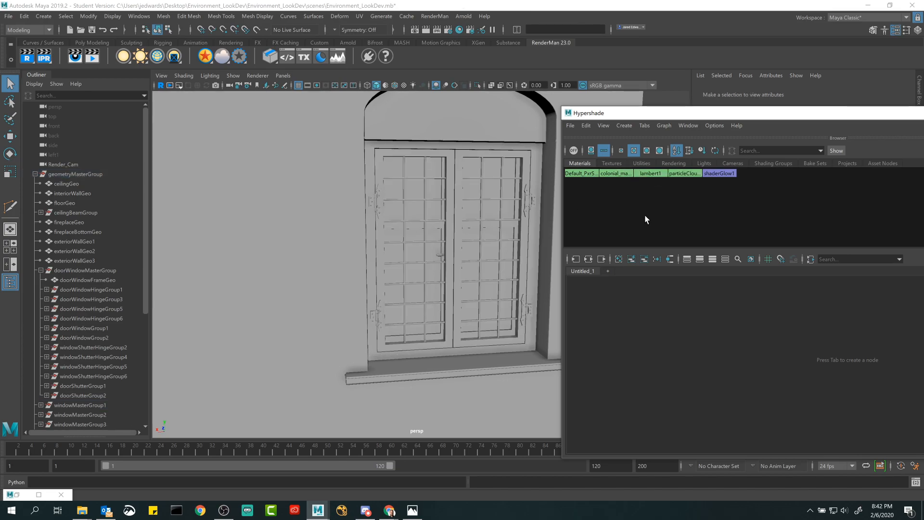
Step: Reselect the window's wooden sashes, frame and shutters and assign colonial_maple_223 to the selection
{"action": "left_click", "coordinate": [471, 167]}
{"action": "left_click", "coordinate": [449, 154], "text": "shift"}
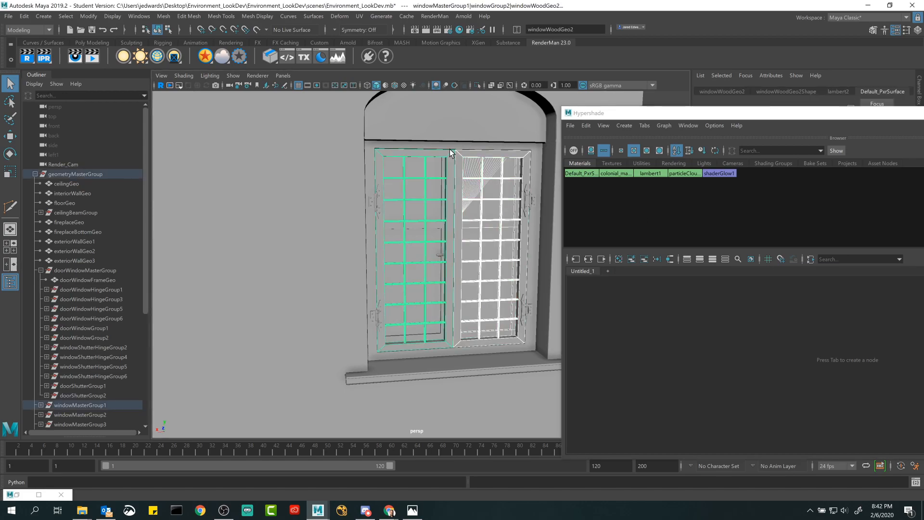
{"action": "left_click", "coordinate": [450, 147]}
{"action": "left_click", "coordinate": [439, 168]}
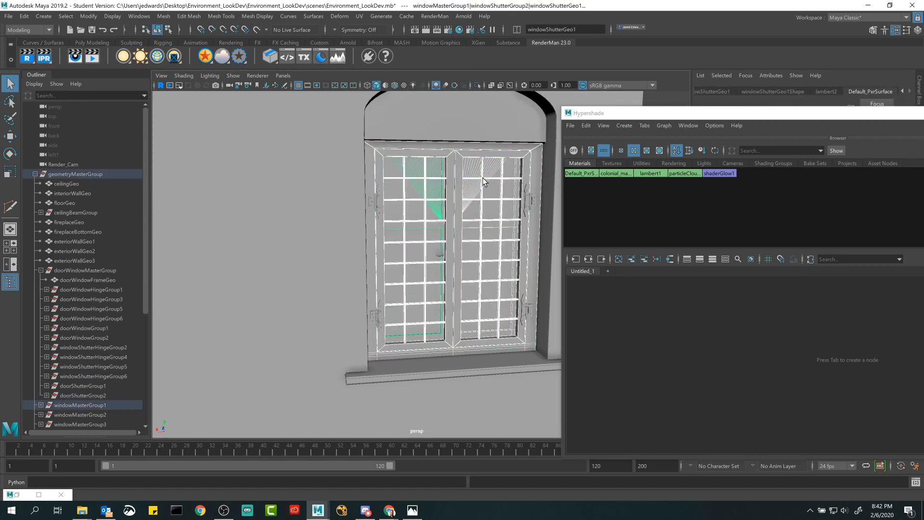
{"action": "right_click", "coordinate": [620, 176]}
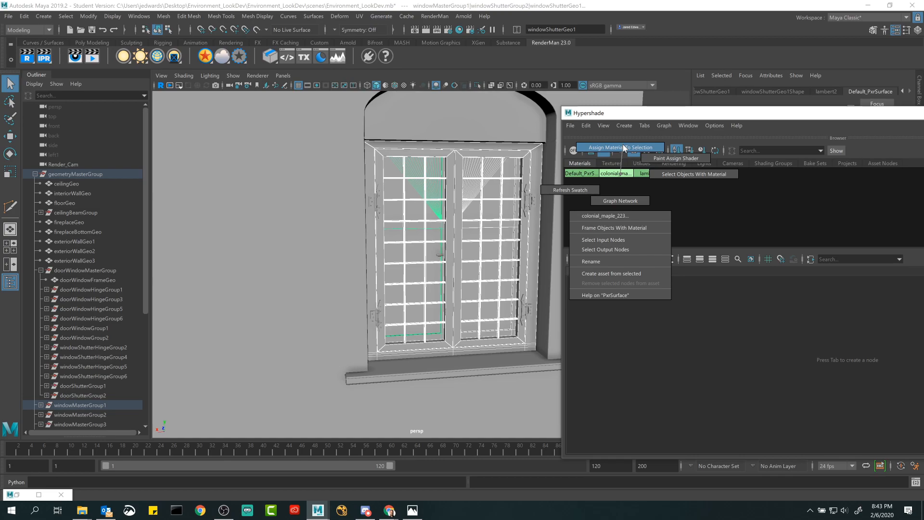
{"action": "right_click_drag", "start_coordinate": [623, 145], "coordinate": [622, 143]}
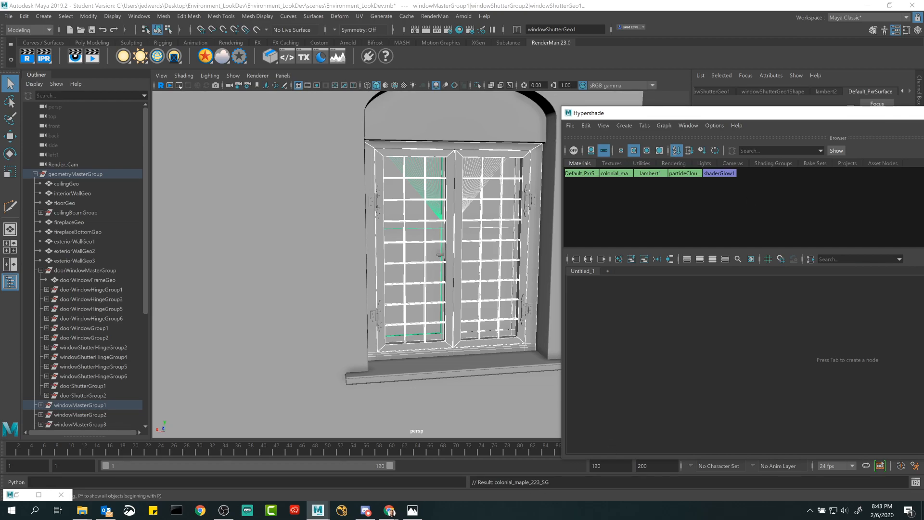
Step: Minimize the Hypershade and select exteriorWallGeo1 and windowFrameGeo in turn to check their assigned materials
{"action": "left_click_drag", "start_coordinate": [804, 115], "coordinate": [501, 116]}
{"action": "left_click", "coordinate": [772, 112]}
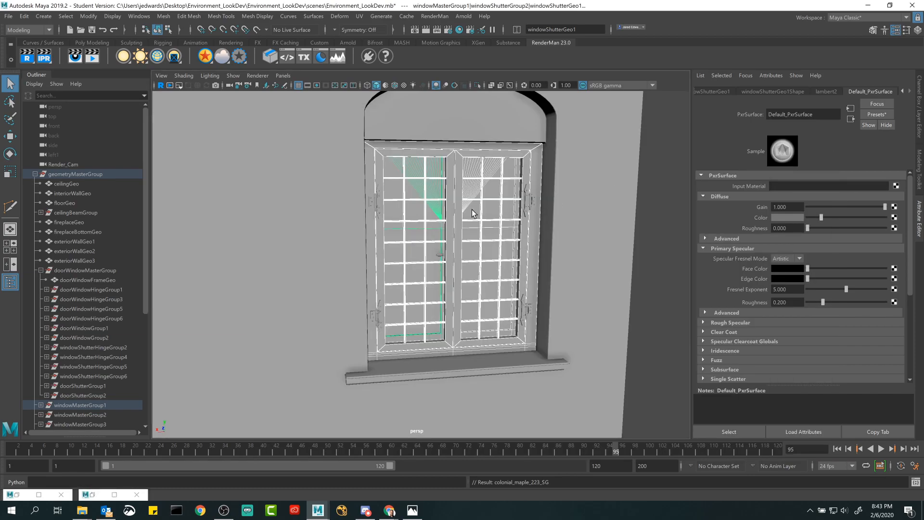
{"action": "left_click", "coordinate": [446, 121]}
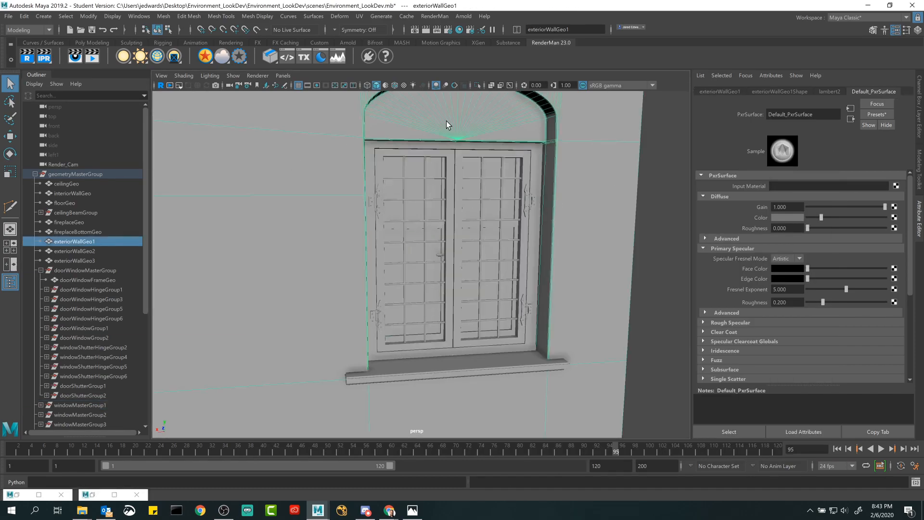
{"action": "left_click", "coordinate": [535, 232]}
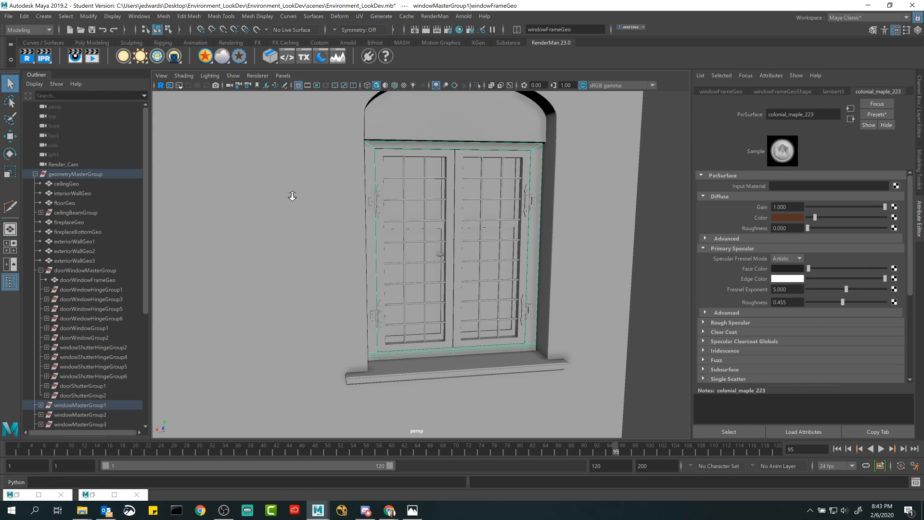
Step: Examine the facade's other windows and the balcony door to see which geometry needs the wood material
{"action": "scroll", "coordinate": [290, 198], "scroll_direction": "down", "scroll_amount": 5}
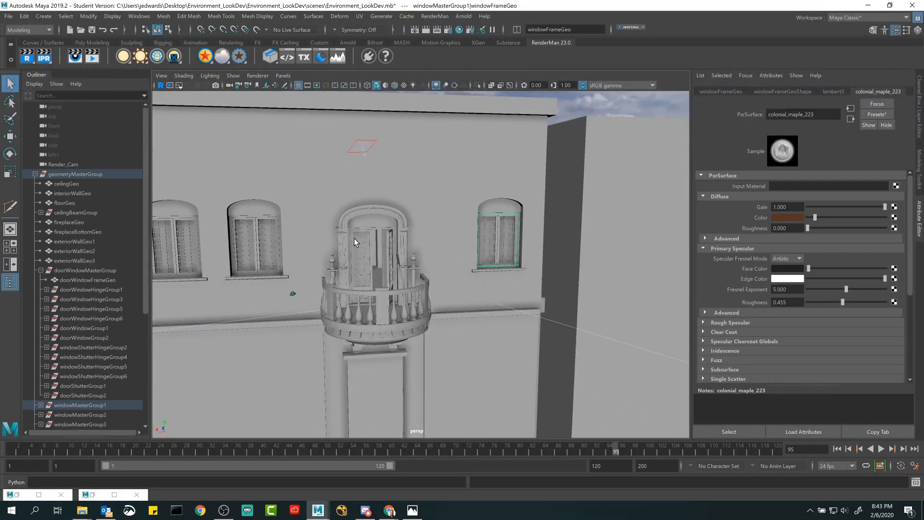
{"action": "scroll", "coordinate": [475, 281], "scroll_direction": "up", "scroll_amount": 5}
{"action": "scroll", "coordinate": [475, 282], "scroll_direction": "up", "scroll_amount": 2}
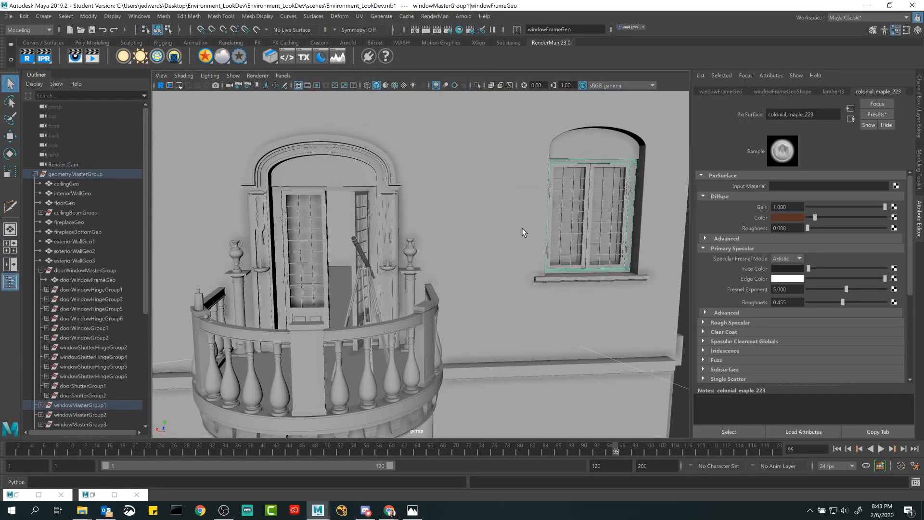
{"action": "middle_click_drag", "start_coordinate": [158, 226], "coordinate": [493, 231], "text": "alt"}
{"action": "scroll", "coordinate": [433, 222], "scroll_direction": "up", "scroll_amount": 3}
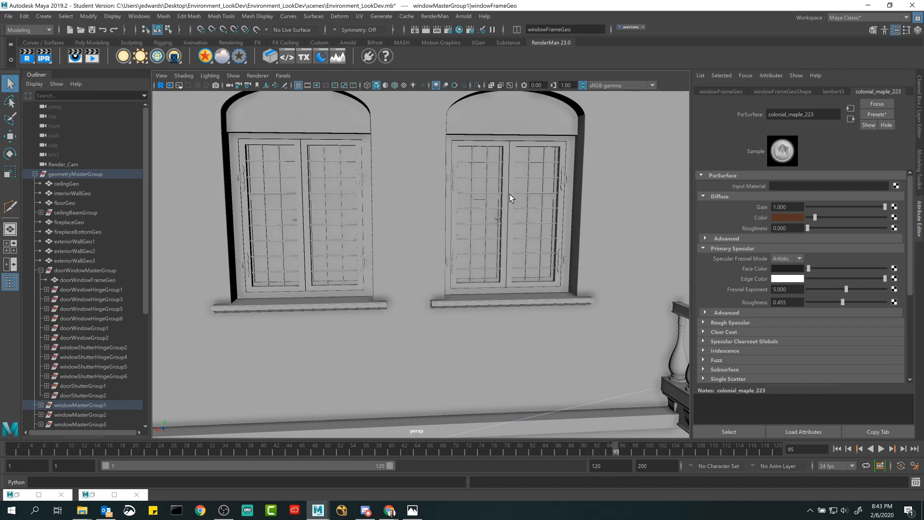
{"action": "scroll", "coordinate": [570, 189], "scroll_direction": "down", "scroll_amount": 4}
{"action": "middle_click_drag", "start_coordinate": [498, 194], "coordinate": [294, 187], "text": "alt"}
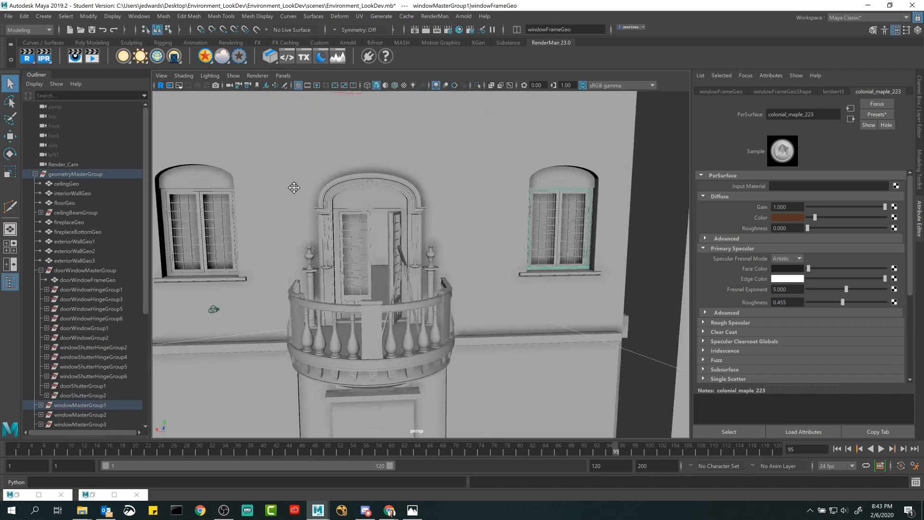
{"action": "left_click_drag", "start_coordinate": [294, 188], "coordinate": [402, 202], "text": "alt"}
{"action": "right_click_drag", "start_coordinate": [402, 202], "coordinate": [460, 208], "text": "alt"}
{"action": "left_click_drag", "start_coordinate": [460, 208], "coordinate": [455, 193], "text": "alt"}
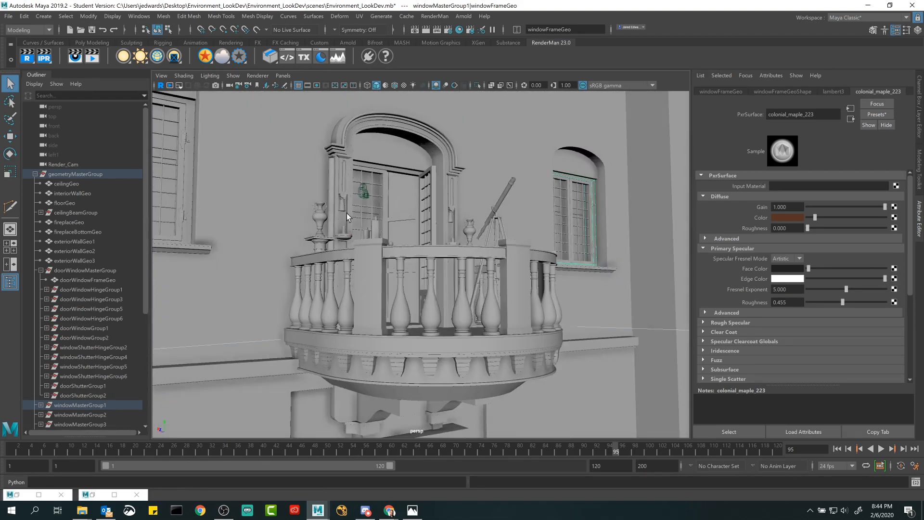
Step: Look through Render_Cam, start the RenderMan viewport render, and clear the window frame selection
{"action": "left_click", "coordinate": [289, 76]}
{"action": "mouse_move", "coordinate": [308, 86]}
{"action": "left_click", "coordinate": [380, 86]}
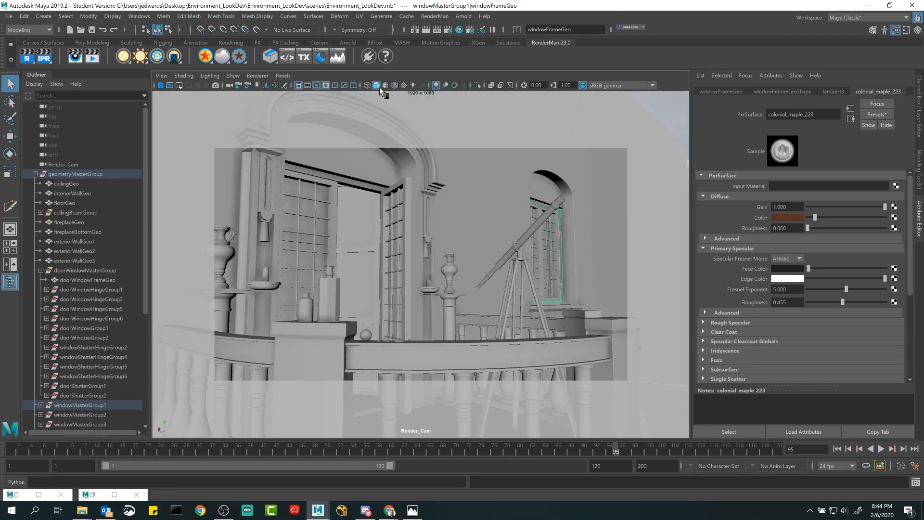
{"action": "left_click", "coordinate": [161, 85]}
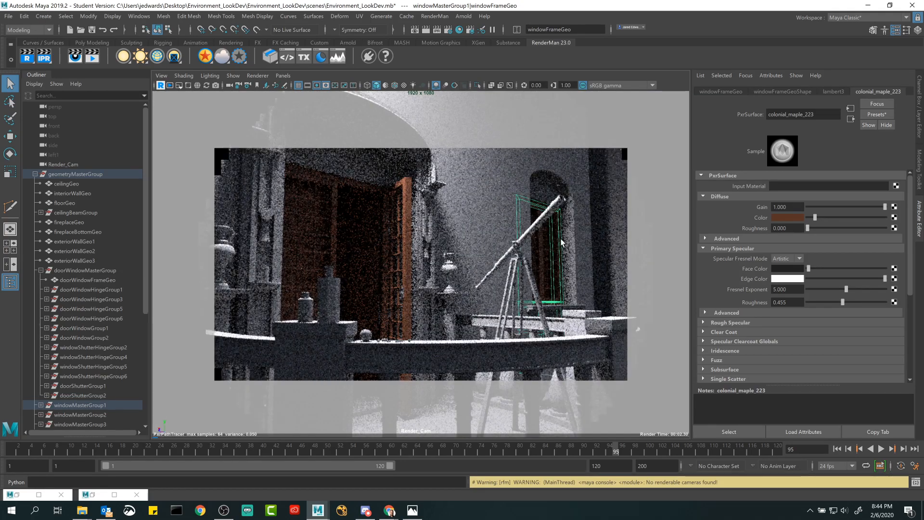
{"action": "left_click", "coordinate": [561, 242]}
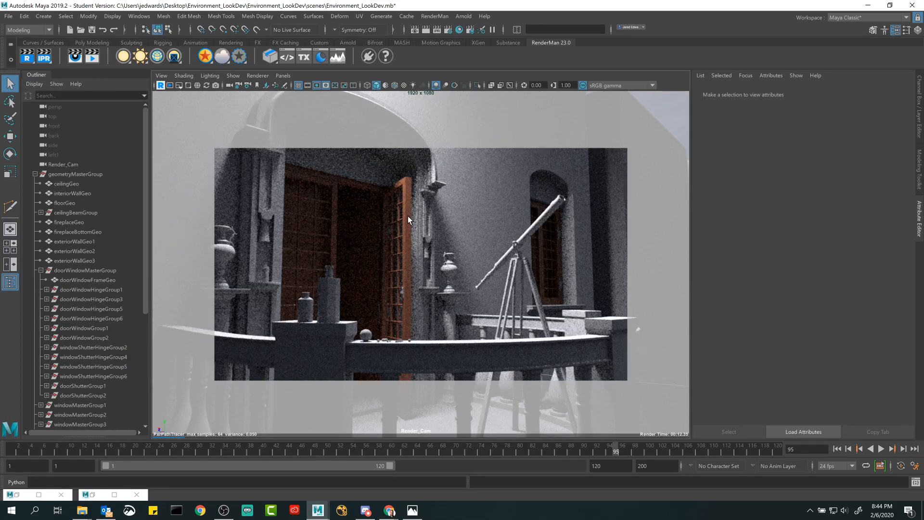
Step: Switch to Photos to compare 1_3_Example_Render.png with the wood in the viewport render, and minimize it
{"action": "left_click", "coordinate": [412, 510]}
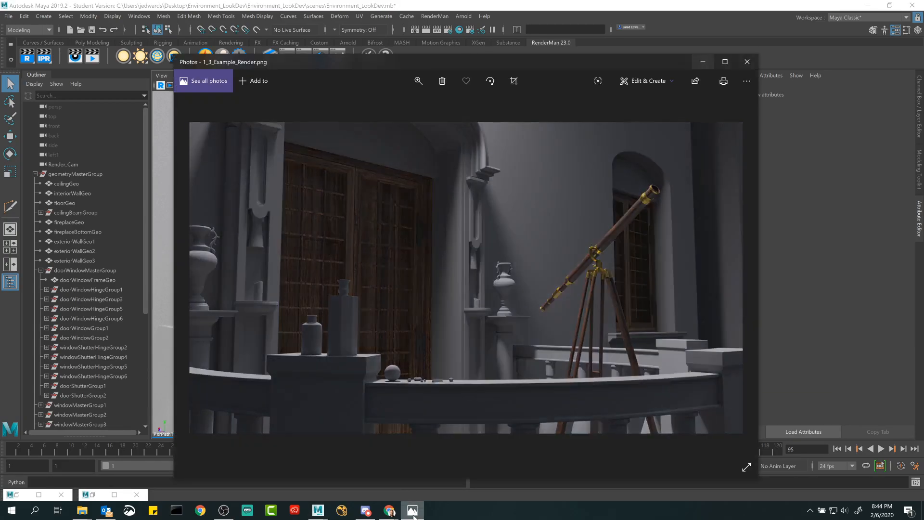
{"action": "left_click_drag", "start_coordinate": [527, 59], "coordinate": [422, 52]}
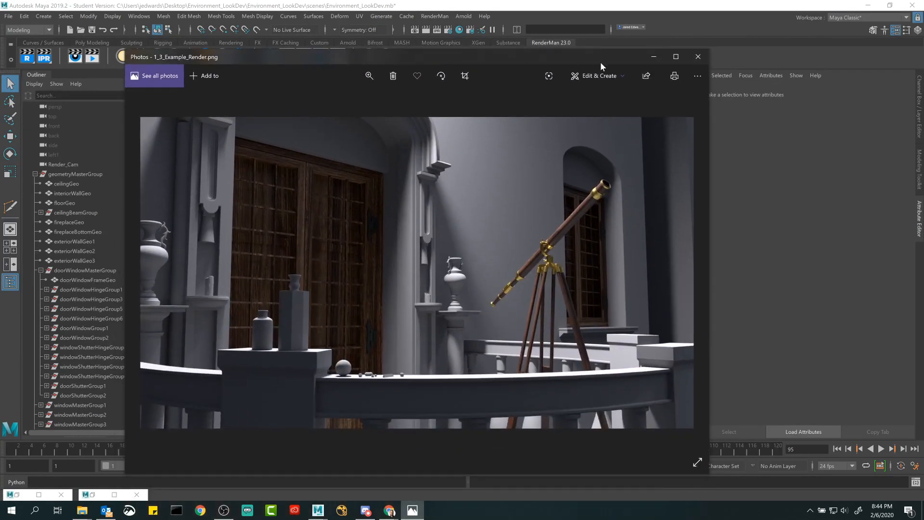
{"action": "left_click", "coordinate": [653, 56]}
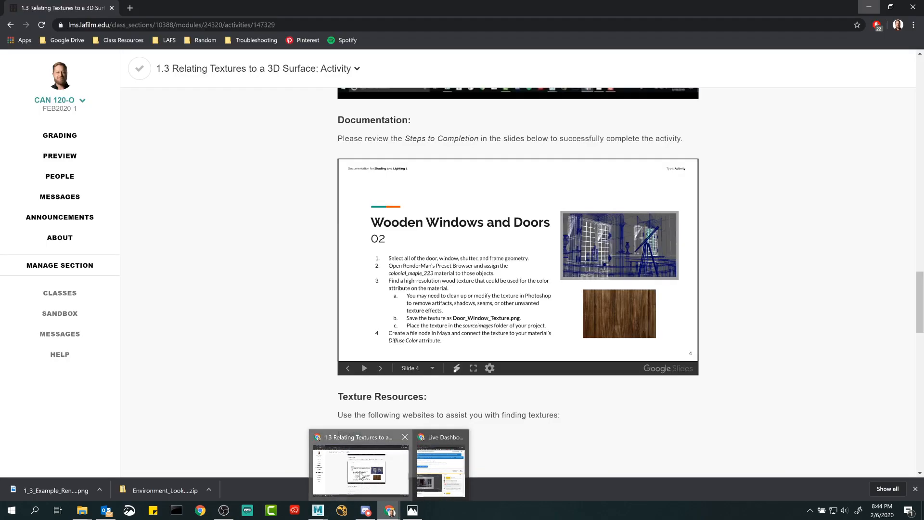
Step: Switch to the activity page in Chrome and advance the documentation slides to Metal Hinges and Bolts
{"action": "left_click", "coordinate": [401, 481]}
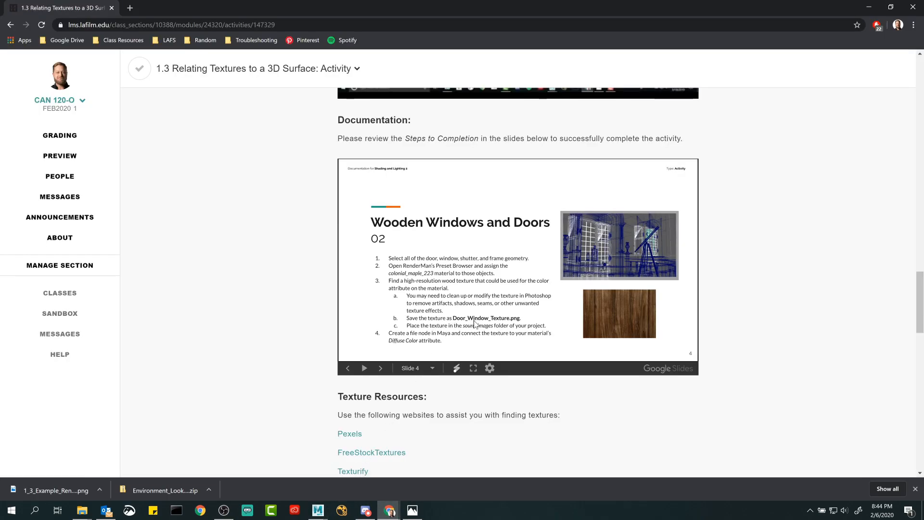
{"action": "left_click", "coordinate": [380, 368]}
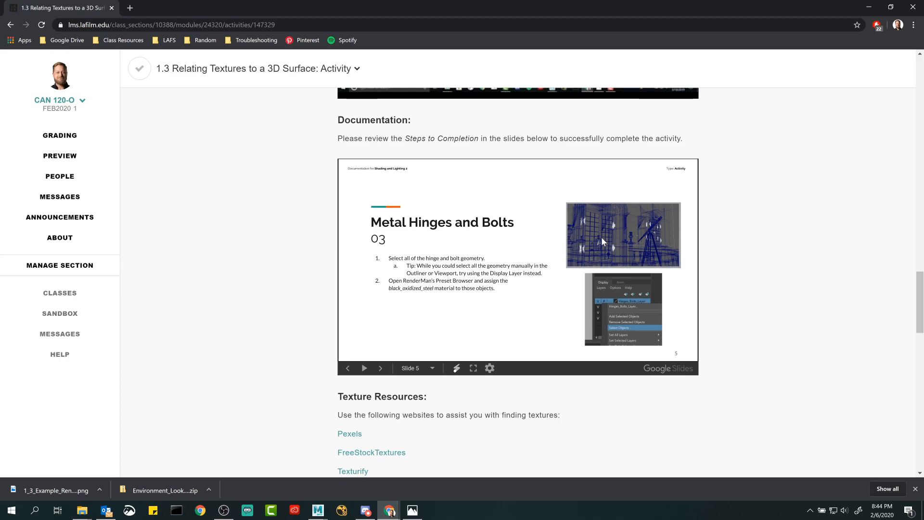
Step: Return to Maya and switch the viewport from Render_Cam to the persp camera, close up on the balcony door
{"action": "left_click", "coordinate": [868, 6]}
{"action": "left_click", "coordinate": [283, 76]}
{"action": "mouse_move", "coordinate": [299, 85]}
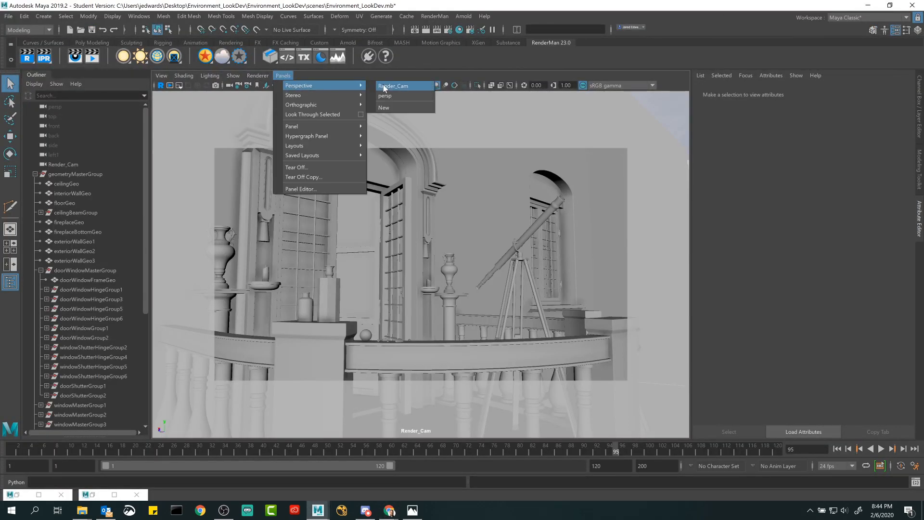
{"action": "left_click", "coordinate": [385, 96]}
{"action": "scroll", "coordinate": [316, 262], "scroll_direction": "up", "scroll_amount": 10}
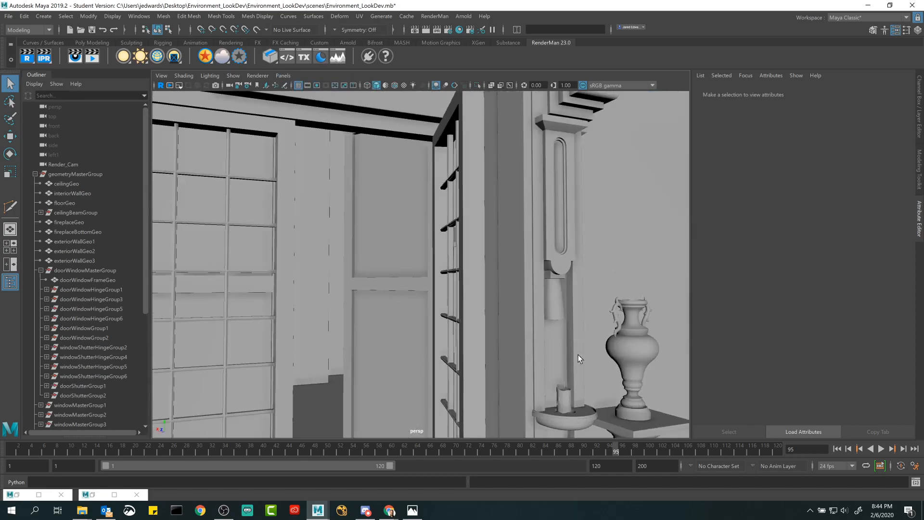
Step: Select the balcony door's gridded window panel together with the adjacent shutter
{"action": "left_click_drag", "start_coordinate": [316, 258], "coordinate": [351, 261], "text": "alt"}
{"action": "scroll", "coordinate": [351, 236], "scroll_direction": "up", "scroll_amount": 4}
{"action": "left_click", "coordinate": [319, 139]}
{"action": "left_click", "coordinate": [584, 148], "text": "shift"}
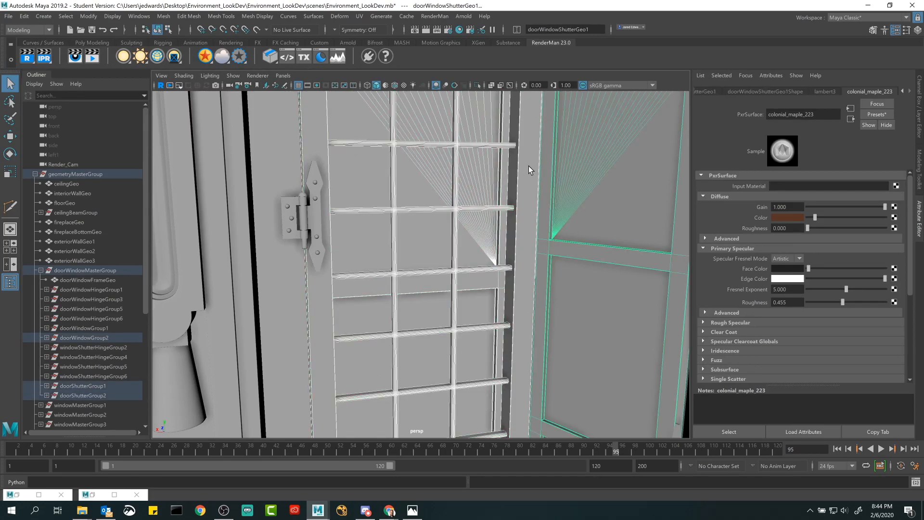
{"action": "left_click_drag", "start_coordinate": [513, 218], "coordinate": [441, 208], "text": "alt"}
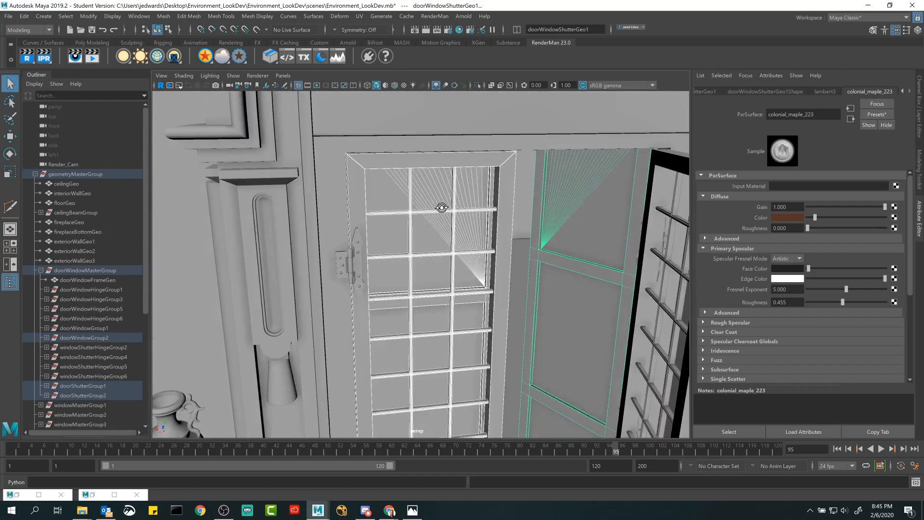
{"action": "scroll", "coordinate": [382, 221], "scroll_direction": "up", "scroll_amount": 5}
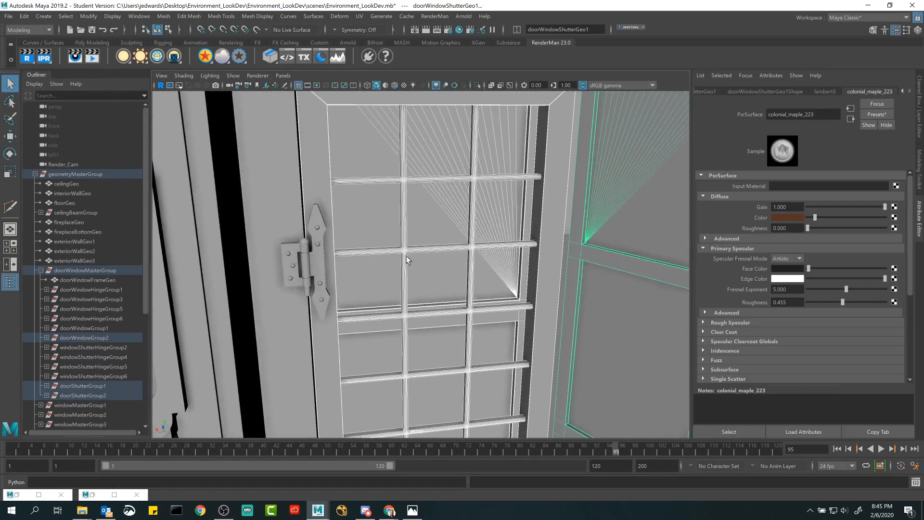
Step: Select the plates, pin and bolts of the balcony door's upper hinge piece by piece
{"action": "left_click", "coordinate": [322, 218]}
{"action": "scroll", "coordinate": [327, 222], "scroll_direction": "up", "scroll_amount": 6}
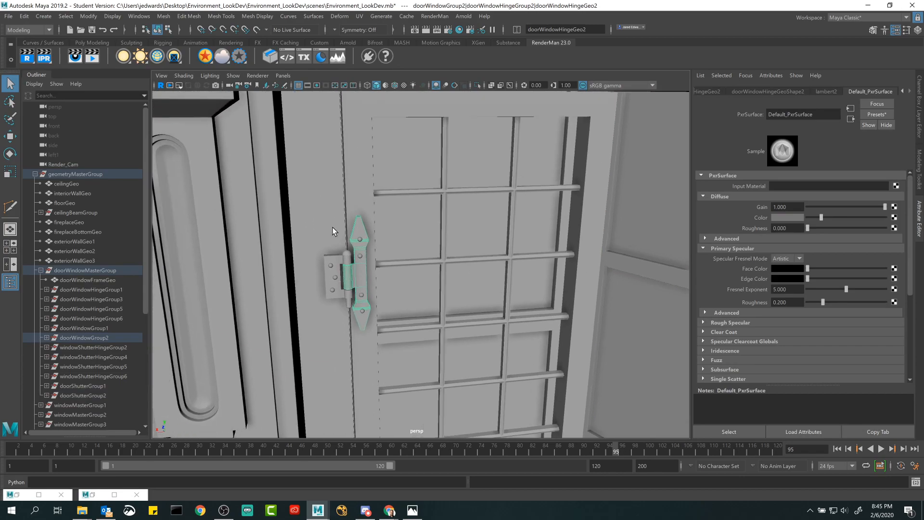
{"action": "middle_click_drag", "start_coordinate": [339, 242], "coordinate": [354, 243], "text": "alt"}
{"action": "left_click_drag", "start_coordinate": [354, 244], "coordinate": [389, 223], "text": "alt"}
{"action": "left_click", "coordinate": [391, 221]}
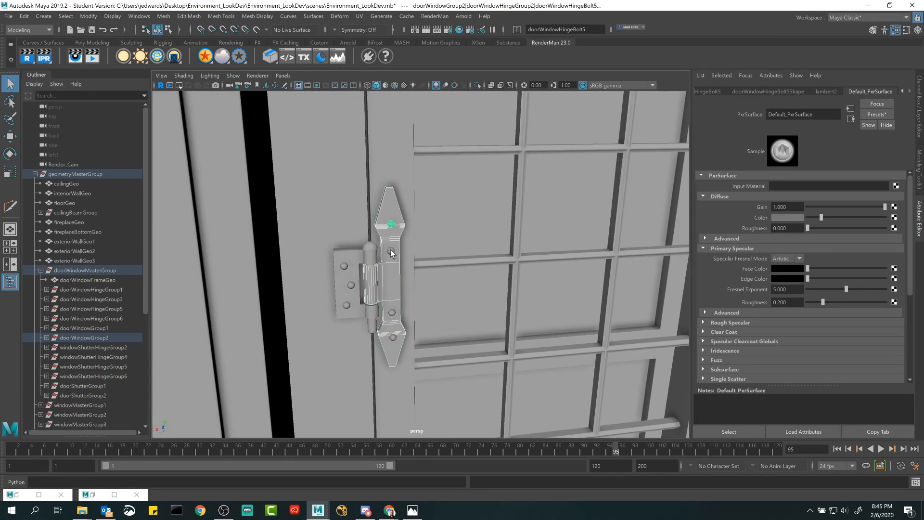
{"action": "left_click", "coordinate": [366, 250]}
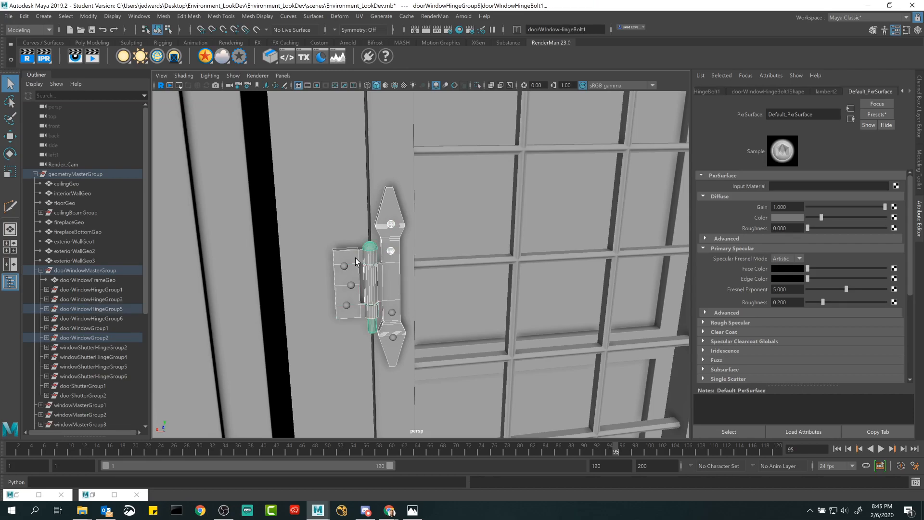
{"action": "left_click", "coordinate": [343, 266]}
{"action": "left_click", "coordinate": [351, 285], "text": "shift"}
{"action": "left_click", "coordinate": [347, 305], "text": "shift"}
{"action": "left_click", "coordinate": [391, 312], "text": "shift"}
{"action": "left_click", "coordinate": [392, 337], "text": "shift"}
{"action": "scroll", "coordinate": [404, 293], "scroll_direction": "down", "scroll_amount": 3}
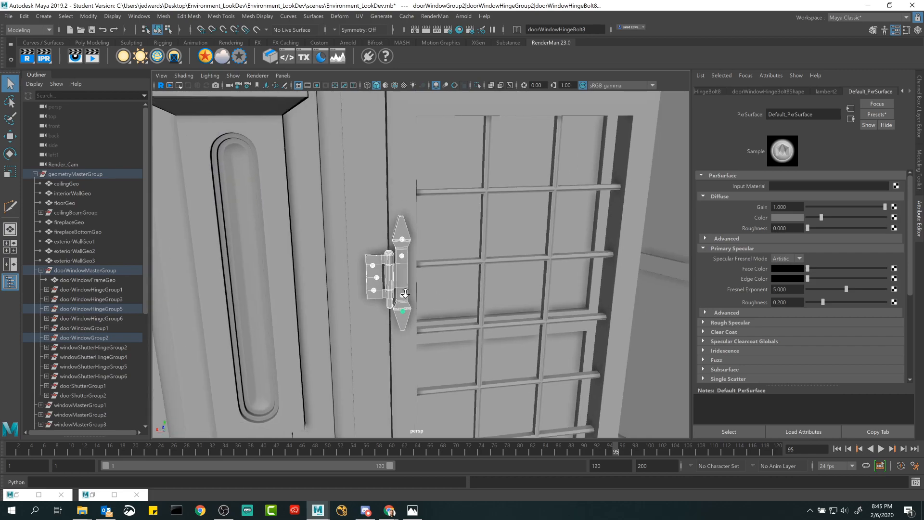
Step: Examine the door and shutters from outside and inside to locate the remaining hinges and bolts
{"action": "mouse_move", "coordinate": [405, 293]}
{"action": "left_mouse_down", "text": "alt"}
{"action": "mouse_move", "coordinate": [384, 303]}
{"action": "mouse_move", "coordinate": [399, 291]}
{"action": "left_mouse_up", "text": "alt"}
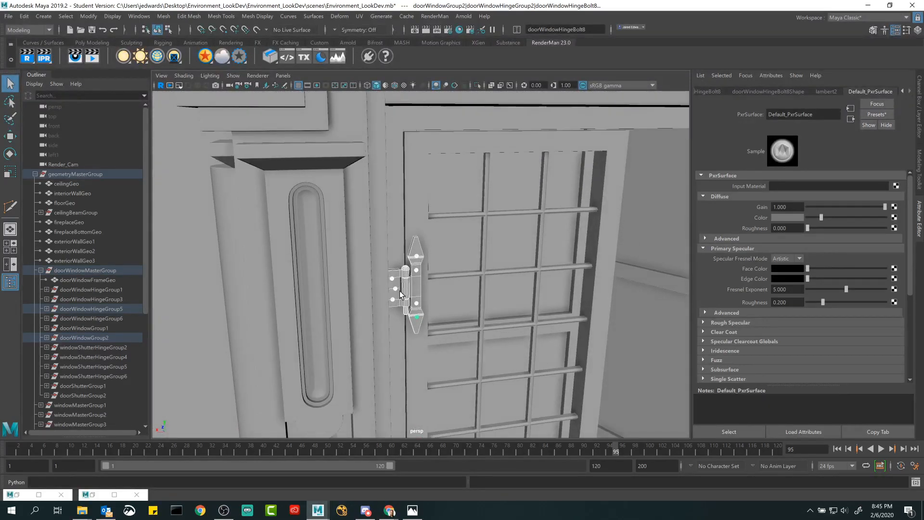
{"action": "middle_click_drag", "start_coordinate": [399, 290], "coordinate": [409, 196], "text": "alt"}
{"action": "middle_click_drag", "start_coordinate": [417, 271], "coordinate": [422, 221], "text": "alt"}
{"action": "left_click_drag", "start_coordinate": [423, 221], "coordinate": [561, 281], "text": "alt"}
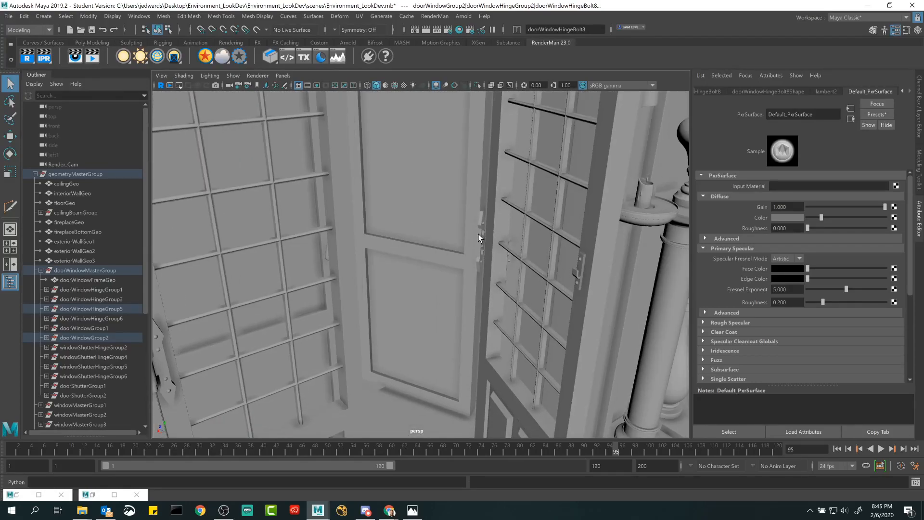
{"action": "left_click_drag", "start_coordinate": [480, 224], "coordinate": [422, 264], "text": "alt"}
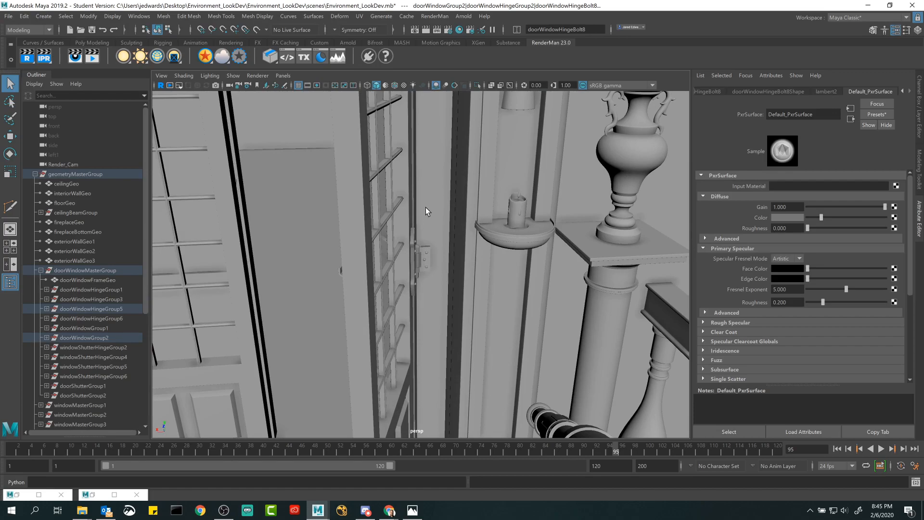
{"action": "left_click_drag", "start_coordinate": [425, 207], "coordinate": [293, 283], "text": "alt"}
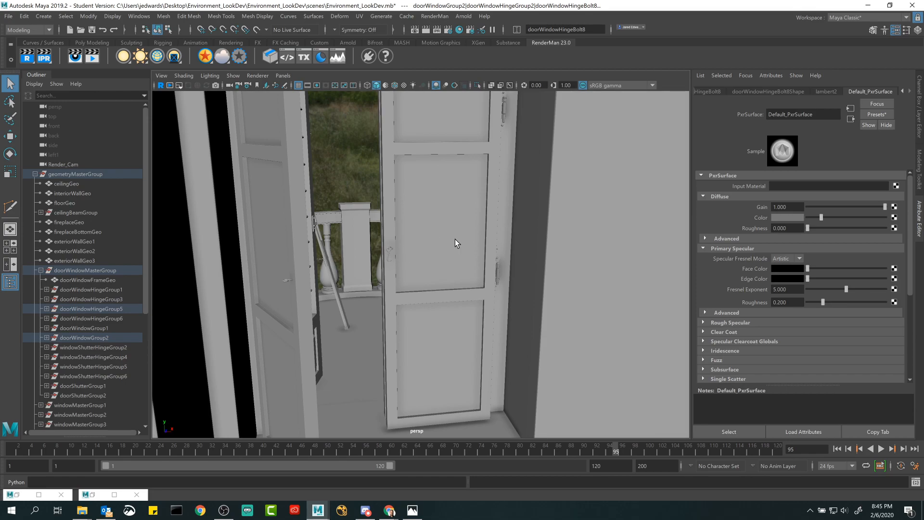
{"action": "left_click_drag", "start_coordinate": [508, 227], "coordinate": [306, 250], "text": "alt"}
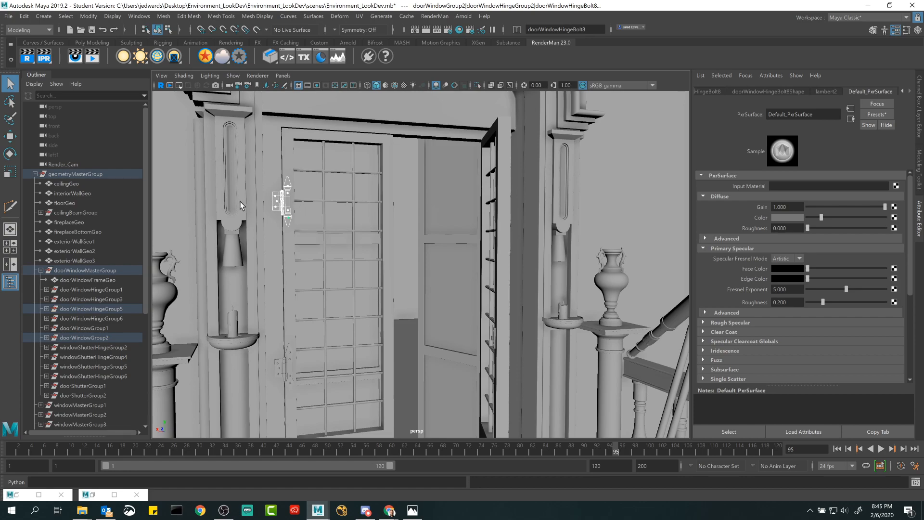
Step: Clear the hinge selection and show the scene's display layers in the Layer Editor
{"action": "left_click", "coordinate": [498, 207]}
{"action": "left_click", "coordinate": [919, 120]}
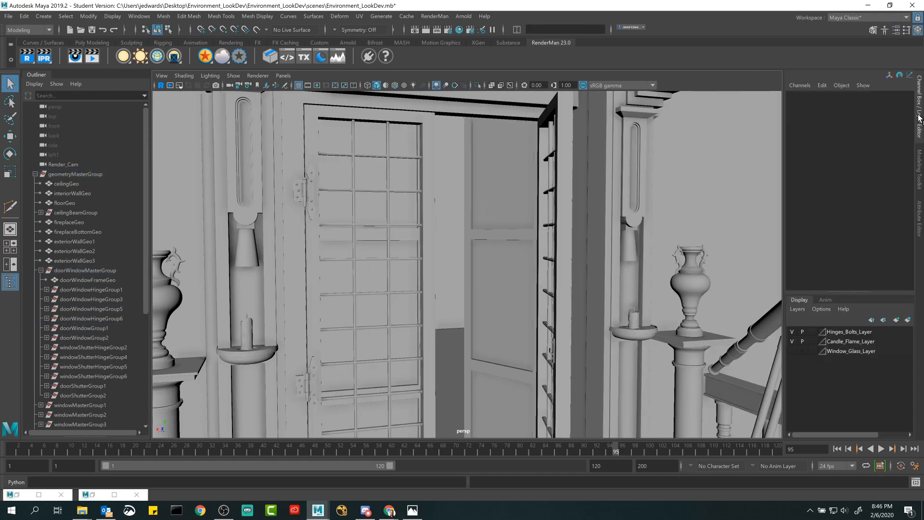
{"action": "left_click_drag", "start_coordinate": [563, 223], "coordinate": [486, 218], "text": "alt"}
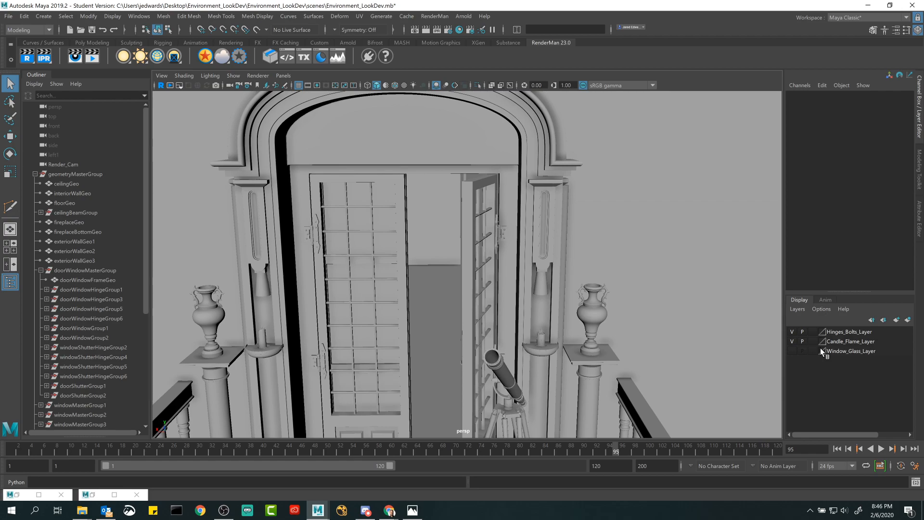
Step: Toggle Window_Glass_Layer's visibility on and off to see which door geometry it contains, leaving the layer hidden
{"action": "left_click", "coordinate": [801, 341]}
{"action": "left_click", "coordinate": [791, 341]}
{"action": "key", "text": "alt"}
{"action": "left_click_drag", "start_coordinate": [623, 300], "coordinate": [512, 272], "text": "alt"}
{"action": "right_click_drag", "start_coordinate": [512, 272], "coordinate": [539, 282], "text": "alt"}
{"action": "left_click_drag", "start_coordinate": [539, 282], "coordinate": [584, 327], "text": "alt"}
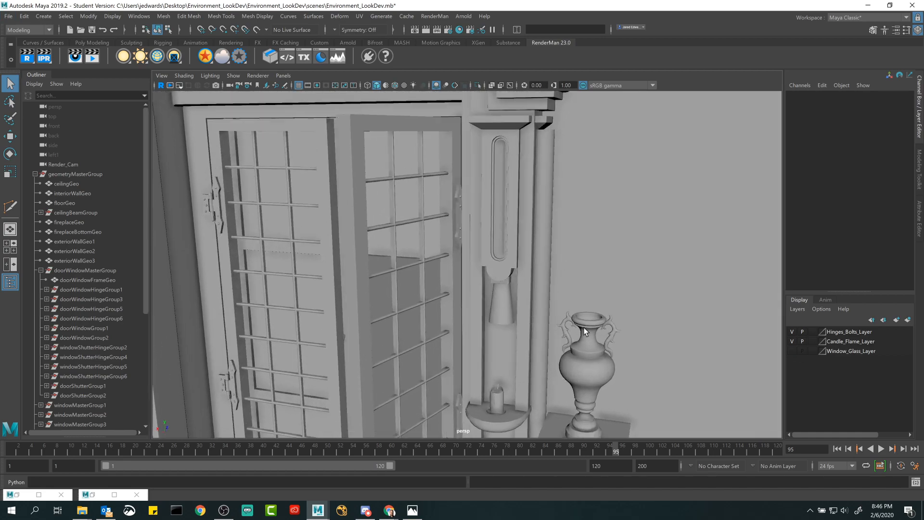
{"action": "left_click", "coordinate": [793, 352]}
{"action": "left_click", "coordinate": [793, 351]}
{"action": "left_click", "coordinate": [793, 351]}
{"action": "left_click", "coordinate": [793, 351]}
{"action": "left_click", "coordinate": [793, 351]}
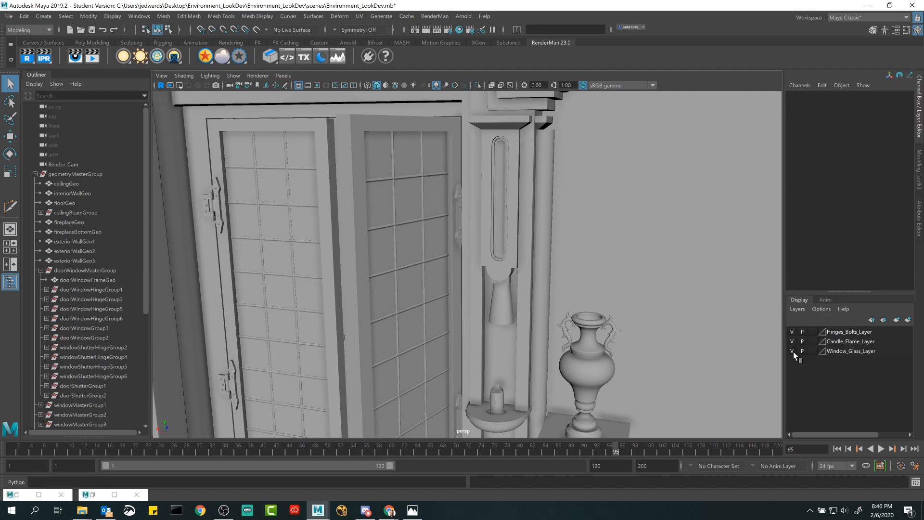
{"action": "left_click", "coordinate": [793, 351]}
{"action": "left_click", "coordinate": [793, 351]}
{"action": "left_click", "coordinate": [792, 351]}
{"action": "left_click", "coordinate": [793, 352]}
{"action": "left_click", "coordinate": [795, 351]}
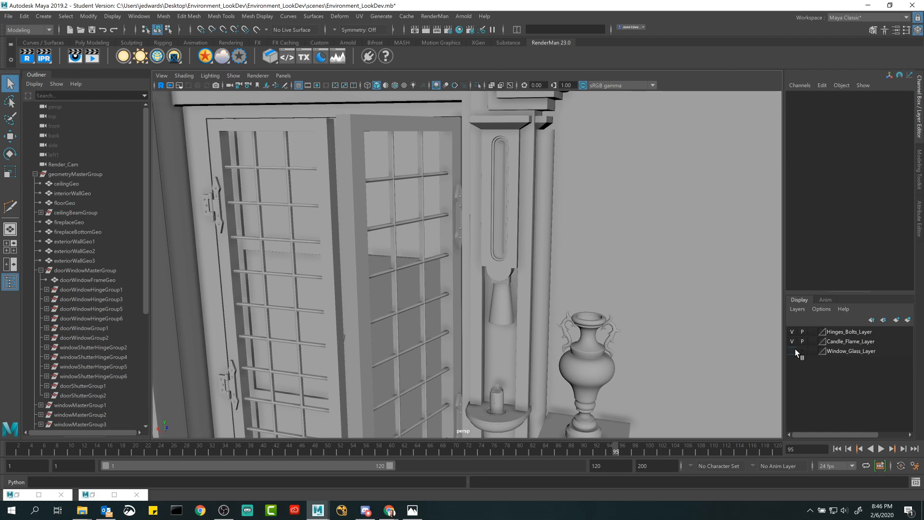
{"action": "left_click", "coordinate": [792, 350]}
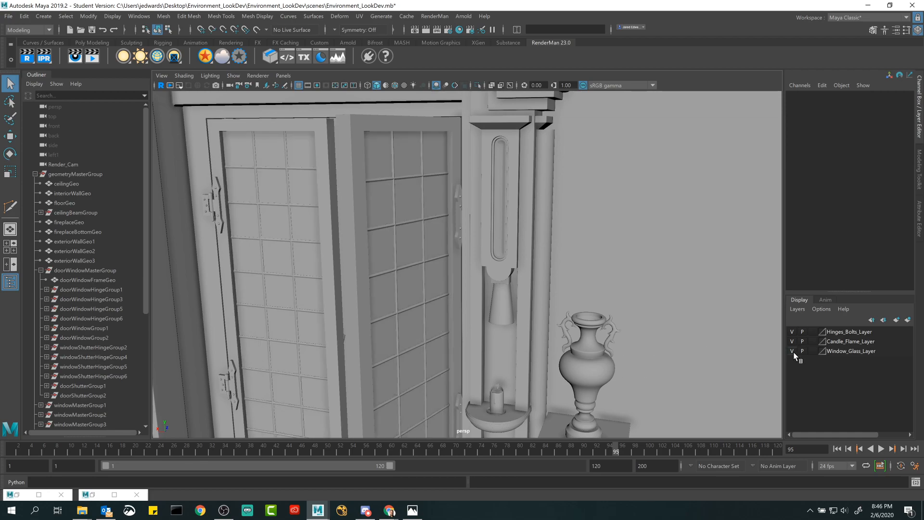
{"action": "left_click", "coordinate": [793, 351]}
{"action": "left_click", "coordinate": [793, 351]}
{"action": "left_click", "coordinate": [792, 351]}
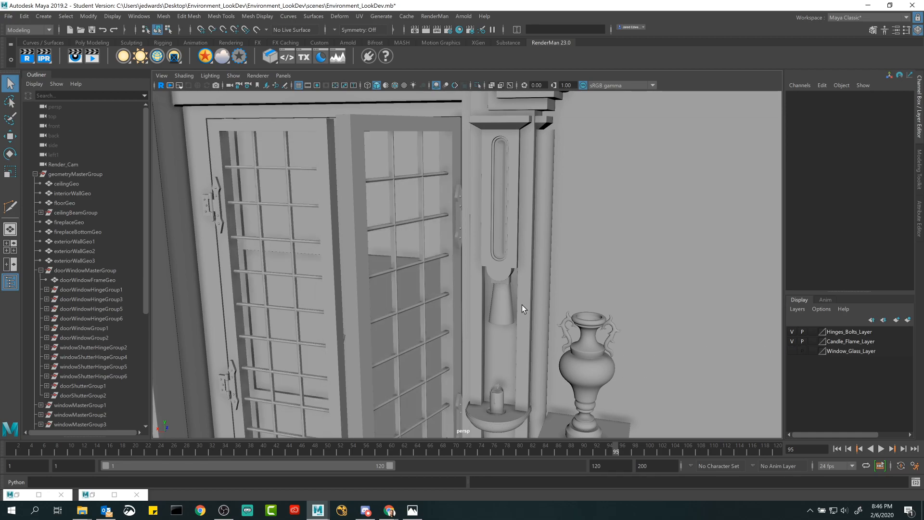
Step: Select Hinges_Bolts_Layer and hide and show it to check that it contains the balcony door's upper hinge
{"action": "left_click_drag", "start_coordinate": [521, 304], "coordinate": [500, 294], "text": "alt"}
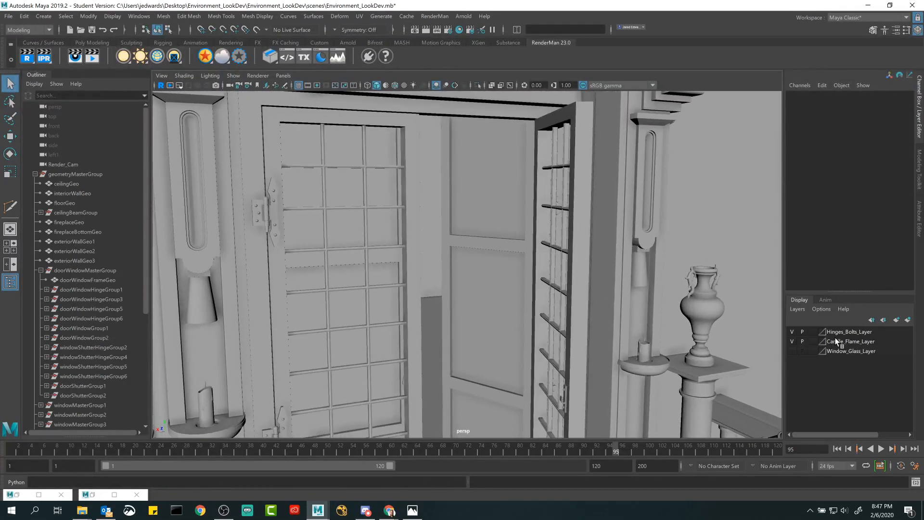
{"action": "left_click", "coordinate": [837, 332]}
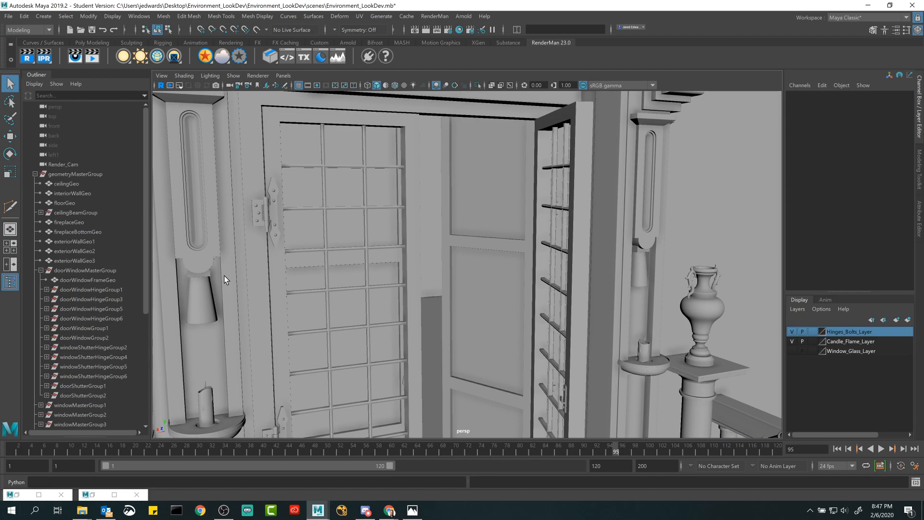
{"action": "middle_click_drag", "start_coordinate": [225, 275], "coordinate": [310, 270], "text": "alt"}
{"action": "right_click_drag", "start_coordinate": [310, 269], "coordinate": [375, 306], "text": "alt"}
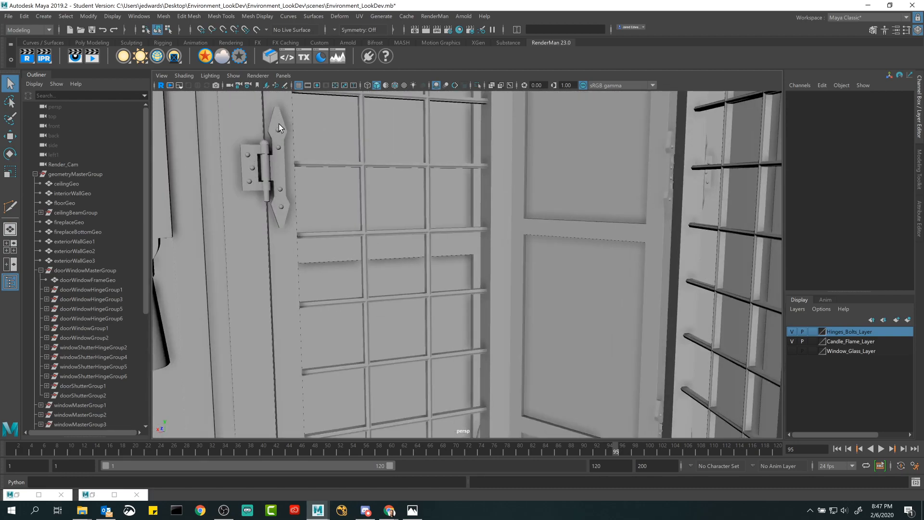
{"action": "right_click_drag", "start_coordinate": [440, 284], "coordinate": [393, 286], "text": "alt"}
{"action": "middle_click_drag", "start_coordinate": [393, 286], "coordinate": [372, 298], "text": "alt"}
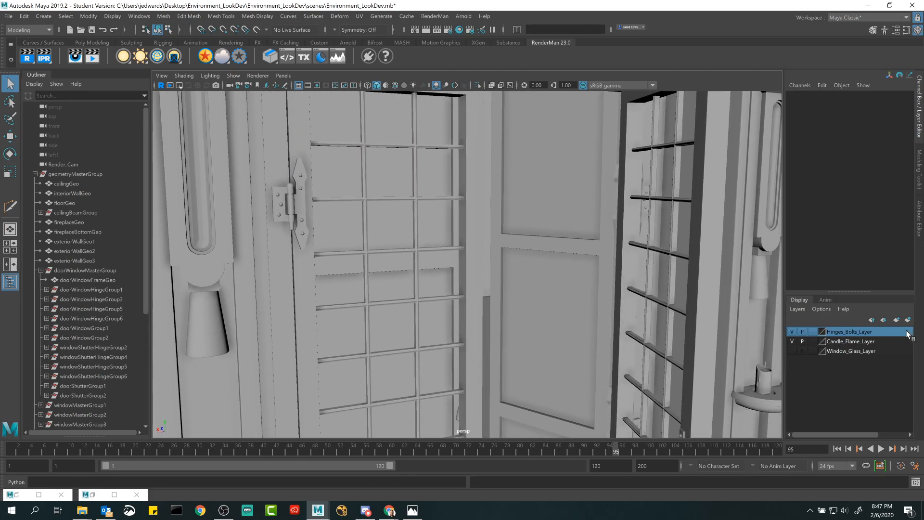
{"action": "left_click", "coordinate": [791, 332]}
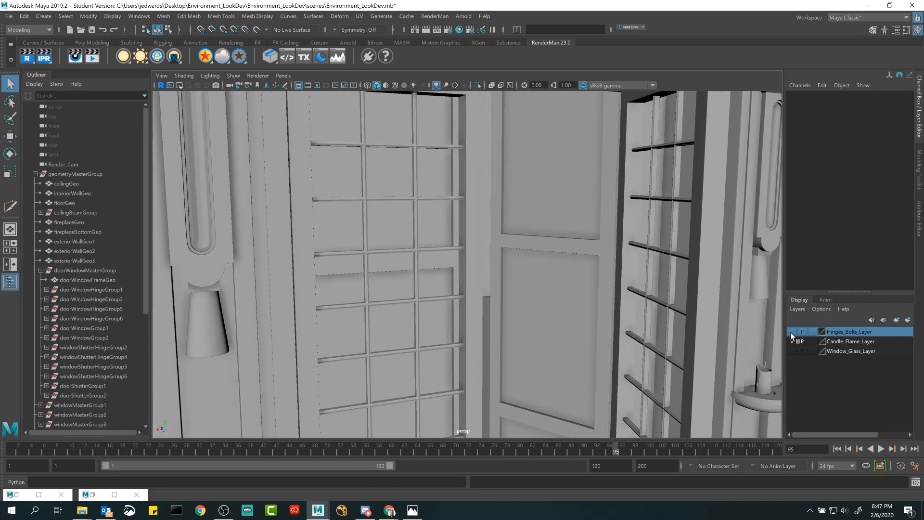
{"action": "left_click", "coordinate": [790, 332]}
Step: Toggle Hinges_Bolts_Layer's visibility with the whole balcony door in view, leaving the layer visible
{"action": "right_click_drag", "start_coordinate": [487, 299], "coordinate": [292, 244], "text": "alt"}
{"action": "left_click_drag", "start_coordinate": [292, 244], "coordinate": [447, 286], "text": "alt"}
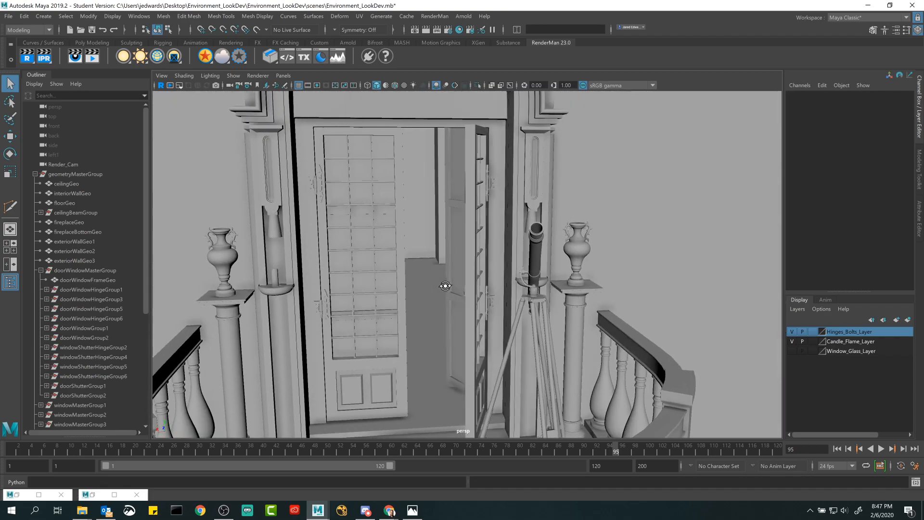
{"action": "left_click", "coordinate": [791, 332]}
{"action": "left_click", "coordinate": [791, 332]}
{"action": "left_click", "coordinate": [791, 332]}
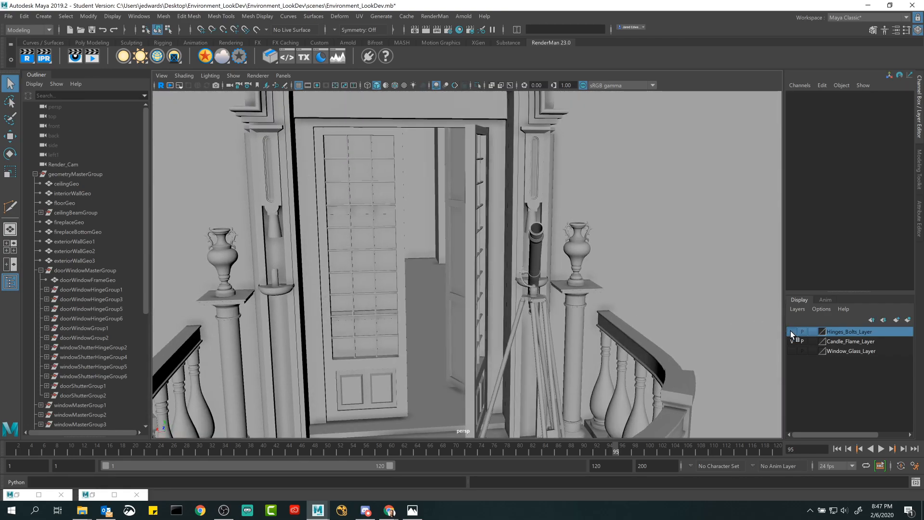
{"action": "left_click", "coordinate": [791, 332]}
{"action": "left_click", "coordinate": [790, 332]}
Step: Check Hinges_Bolts_Layer's hardware on the arched window and its shutters by toggling the layer's visibility, leaving it visible
{"action": "middle_click_drag", "start_coordinate": [638, 221], "coordinate": [489, 228], "text": "alt"}
{"action": "left_click_drag", "start_coordinate": [490, 228], "coordinate": [666, 356], "text": "alt"}
{"action": "left_click", "coordinate": [789, 331]}
{"action": "left_click", "coordinate": [789, 331]}
{"action": "left_click", "coordinate": [789, 331]}
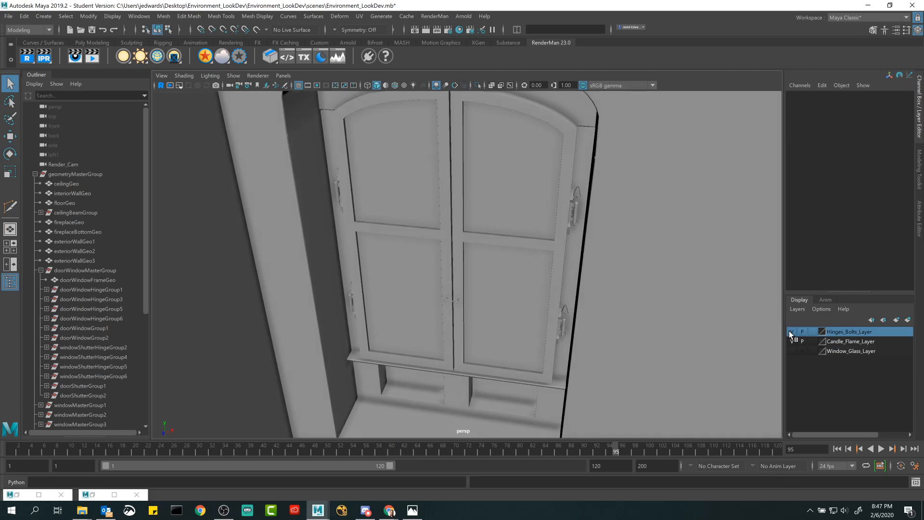
{"action": "left_click", "coordinate": [790, 331]}
{"action": "left_click", "coordinate": [789, 331]}
{"action": "left_click", "coordinate": [789, 331]}
{"action": "left_click", "coordinate": [789, 331]}
{"action": "left_click", "coordinate": [789, 331]}
{"action": "left_click", "coordinate": [789, 331]}
{"action": "left_click_drag", "start_coordinate": [591, 241], "coordinate": [482, 235], "text": "alt"}
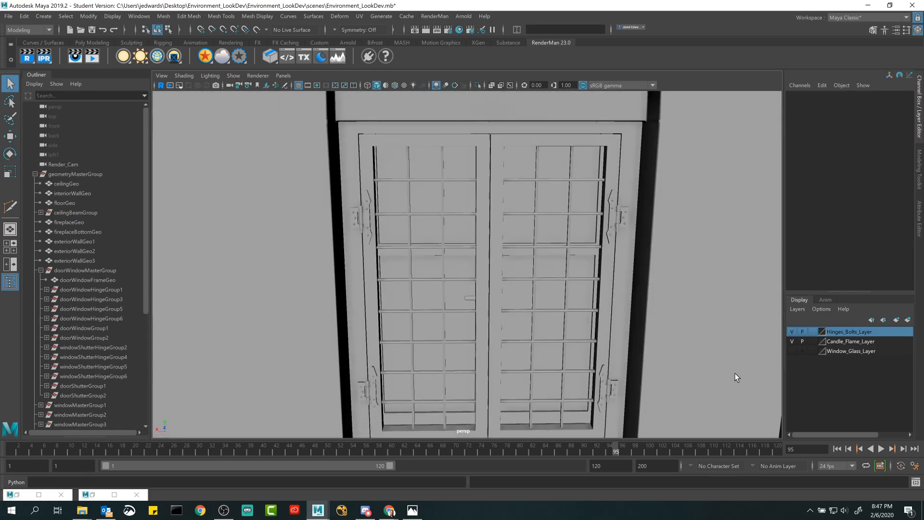
{"action": "left_click", "coordinate": [791, 332]}
{"action": "left_click", "coordinate": [791, 332]}
Step: Select all objects in Hinges_Bolts_Layer and frame them in the viewport
{"action": "left_click_drag", "start_coordinate": [705, 315], "coordinate": [413, 260], "text": "alt"}
{"action": "right_click_drag", "start_coordinate": [413, 260], "coordinate": [460, 305], "text": "alt"}
{"action": "left_click_drag", "start_coordinate": [460, 305], "coordinate": [489, 336], "text": "alt"}
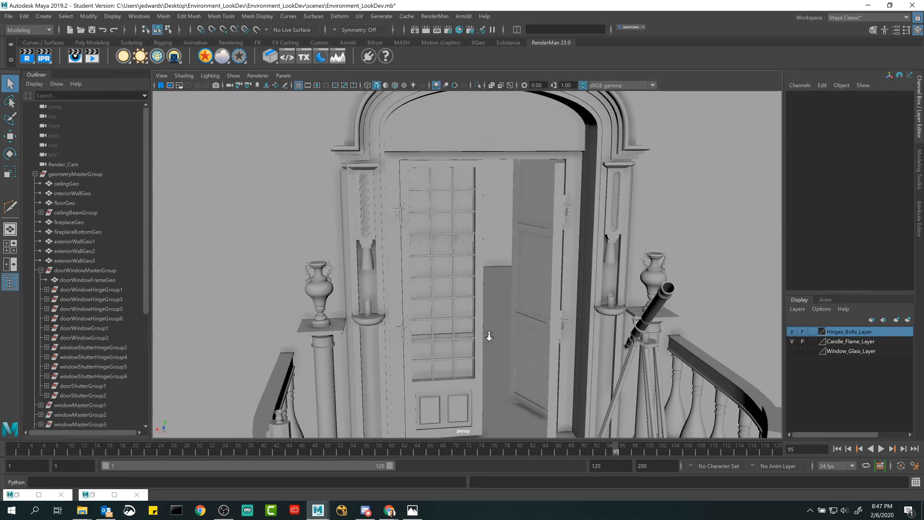
{"action": "right_click_drag", "start_coordinate": [489, 337], "coordinate": [532, 349], "text": "alt"}
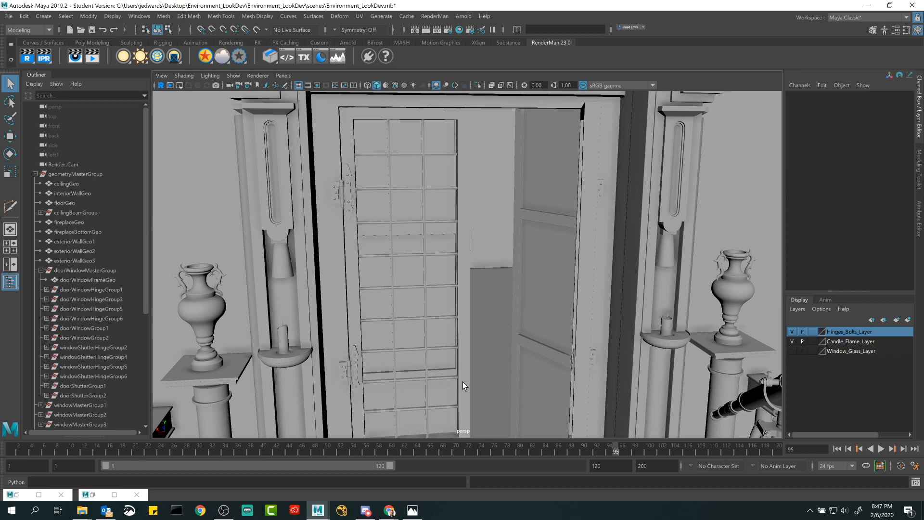
{"action": "right_click", "coordinate": [842, 333]}
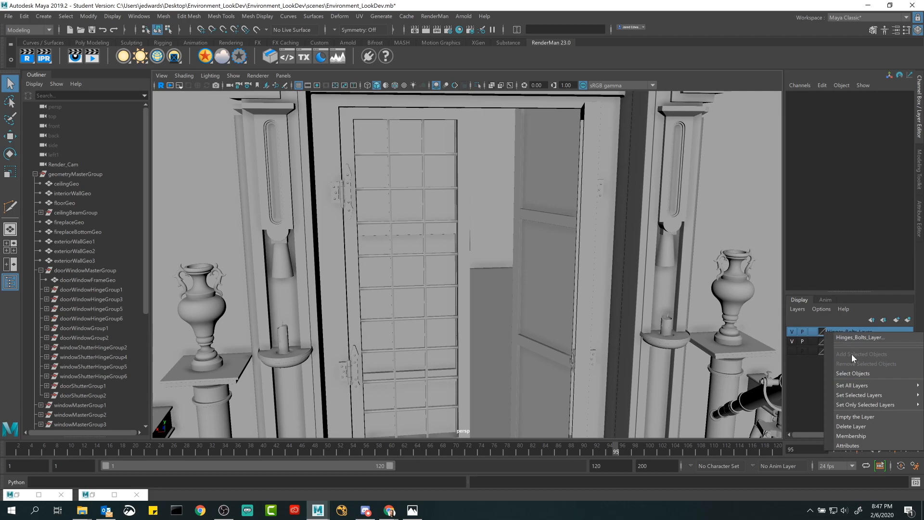
{"action": "left_click", "coordinate": [852, 373]}
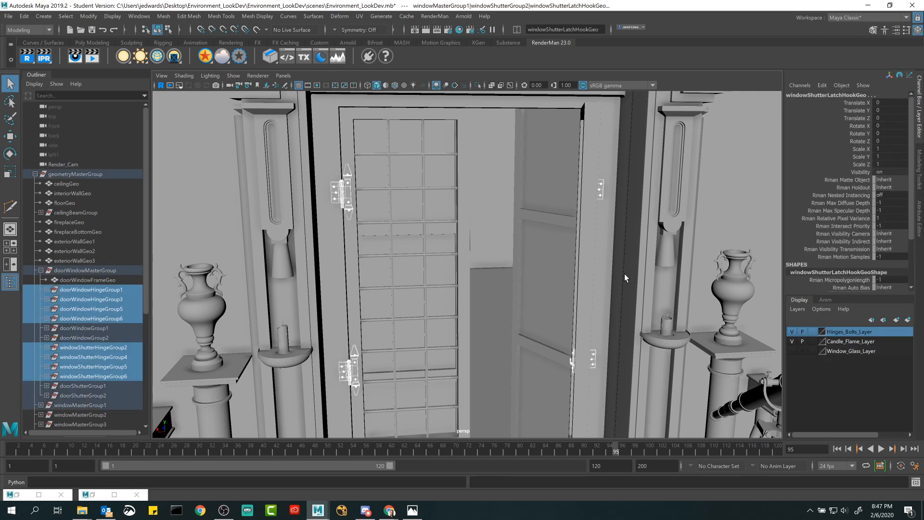
{"action": "key", "text": "f"}
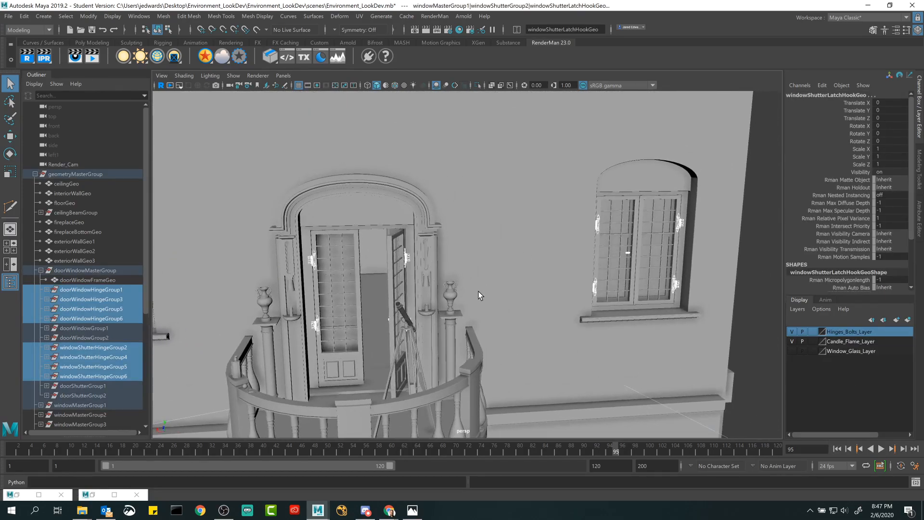
Step: Switch the viewport to wireframe and examine the selected hinge and bolt geometry on the balcony door and the arched window
{"action": "key", "text": "4"}
{"action": "mouse_move", "coordinate": [478, 291]}
{"action": "left_mouse_down", "text": "alt"}
{"action": "mouse_move", "coordinate": [486, 289]}
{"action": "mouse_move", "coordinate": [461, 293]}
{"action": "mouse_move", "coordinate": [489, 290]}
{"action": "left_mouse_up", "text": "alt"}
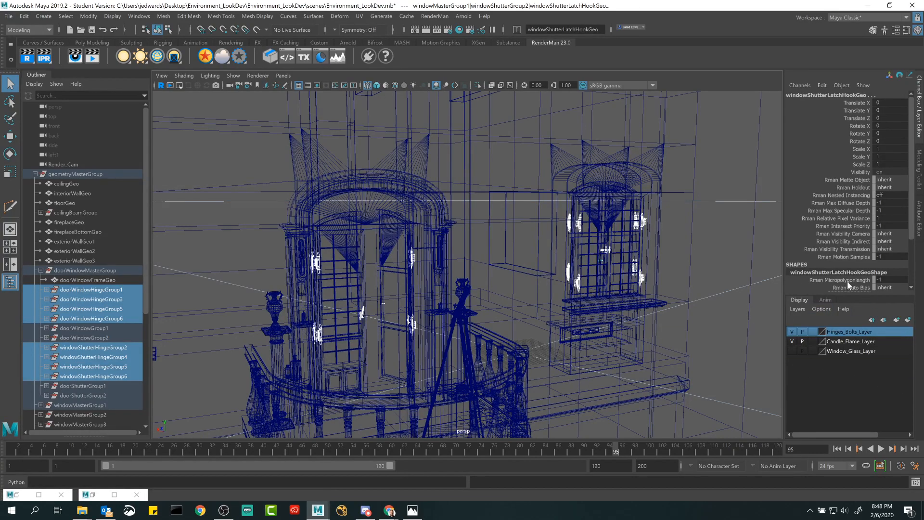
{"action": "right_click", "coordinate": [842, 331]}
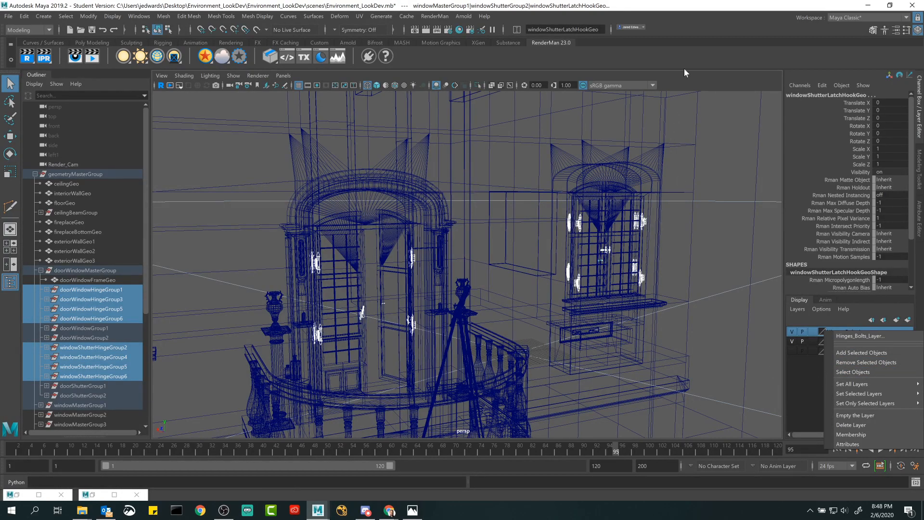
{"action": "left_click", "coordinate": [685, 14]}
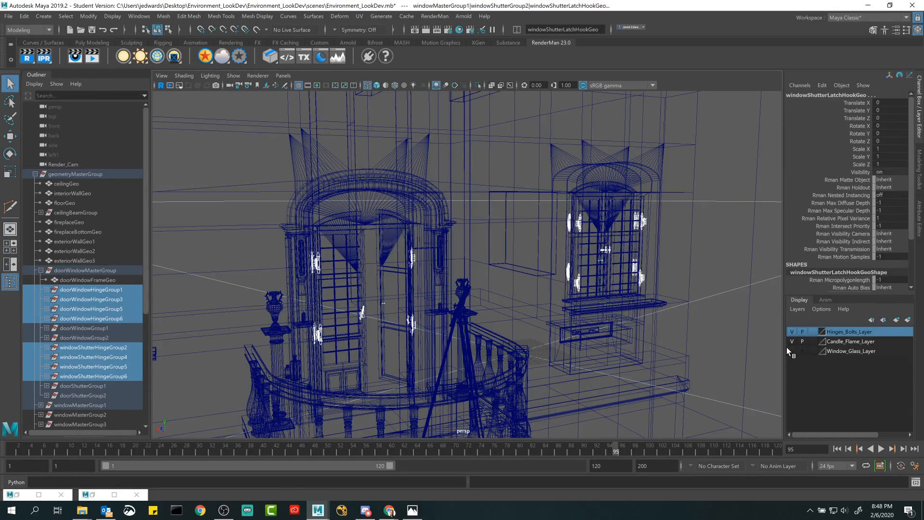
Step: Select all objects in Hinges_Bolts_Layer again and return the viewport to shaded display, checking the hardware on the door and window
{"action": "right_click", "coordinate": [838, 337]}
{"action": "left_click", "coordinate": [840, 371]}
{"action": "key", "text": "5"}
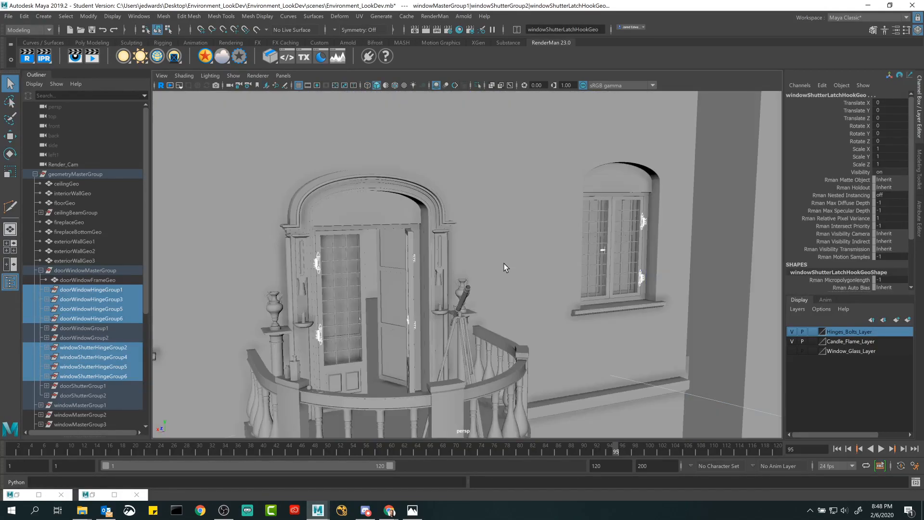
{"action": "left_click_drag", "start_coordinate": [618, 296], "coordinate": [622, 283], "text": "alt"}
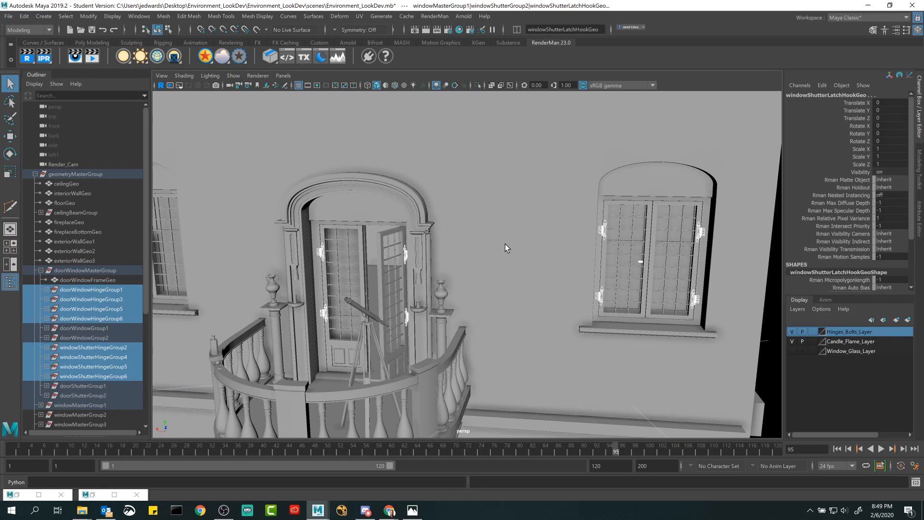
{"action": "left_click_drag", "start_coordinate": [363, 279], "coordinate": [433, 308], "text": "alt"}
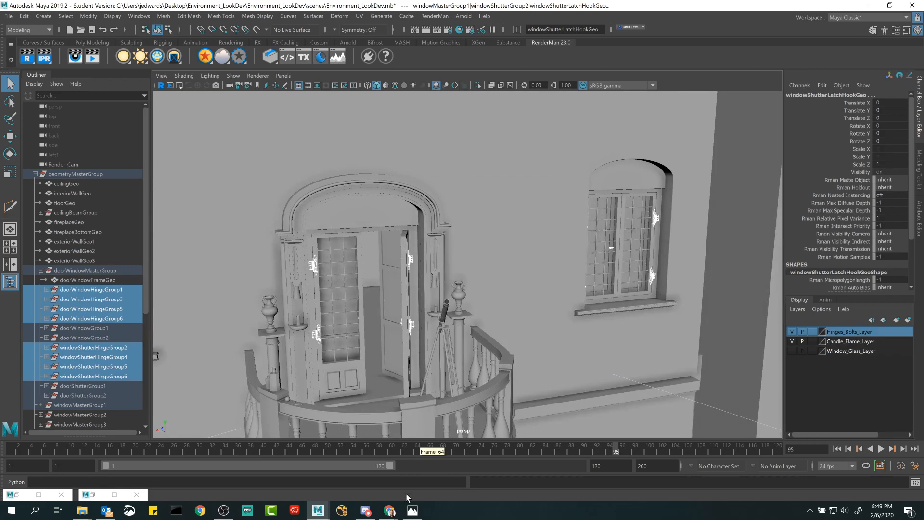
Step: Switch to Chrome, review the Metal Hinges and Bolts slide in full screen, and return to Maya
{"action": "mouse_move", "coordinate": [390, 509]}
{"action": "left_click", "coordinate": [366, 469]}
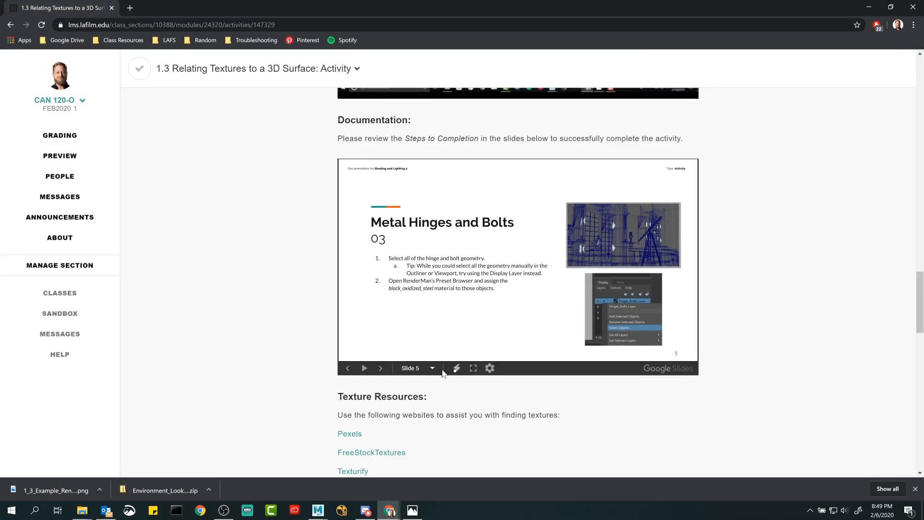
{"action": "left_click", "coordinate": [473, 368]}
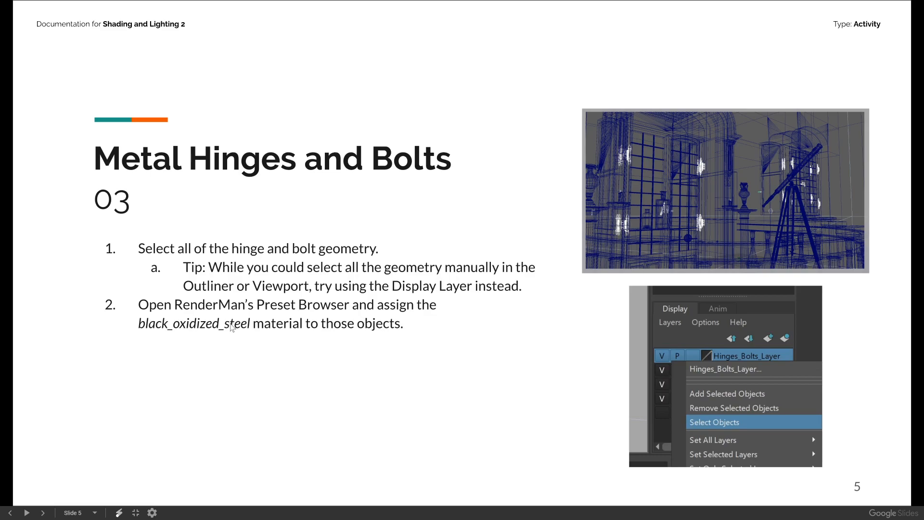
{"action": "key", "text": "Escape"}
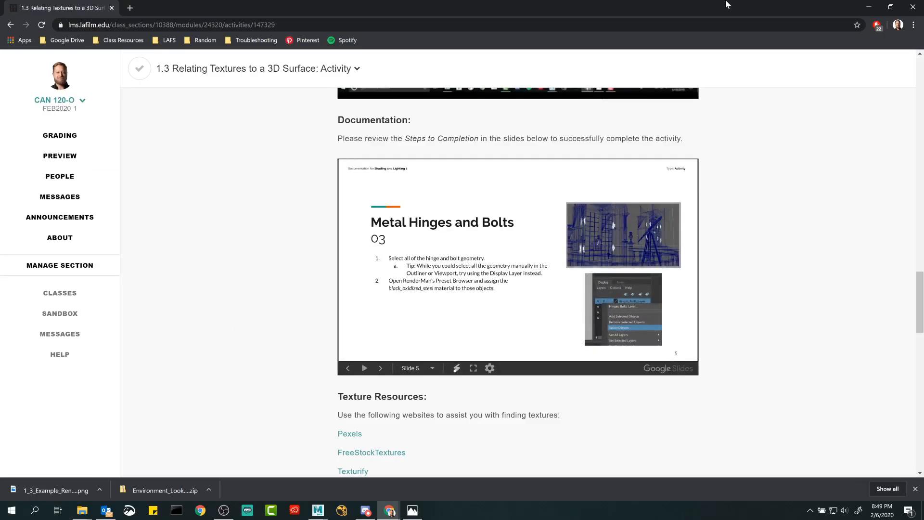
{"action": "left_click", "coordinate": [869, 5]}
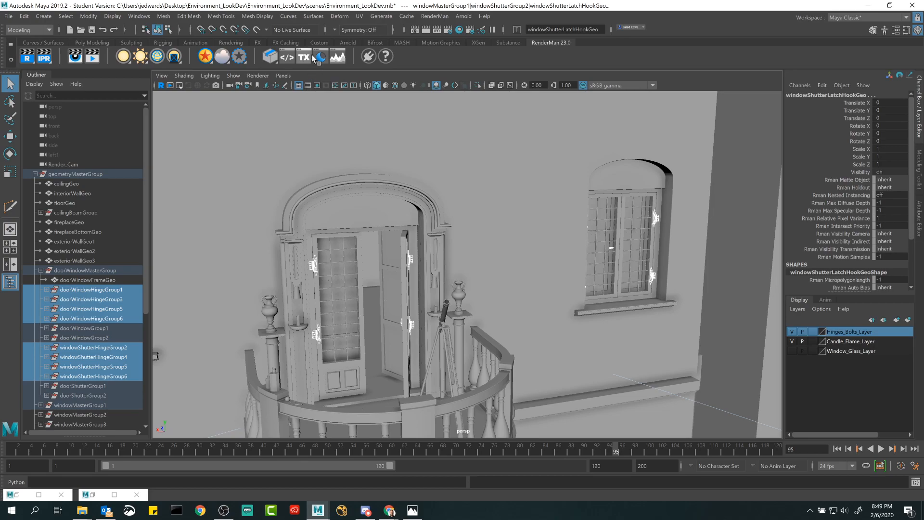
Step: Reopen the RenderMan Preset Browser and resize its window and category list so the category names are readable
{"action": "left_click", "coordinate": [39, 494]}
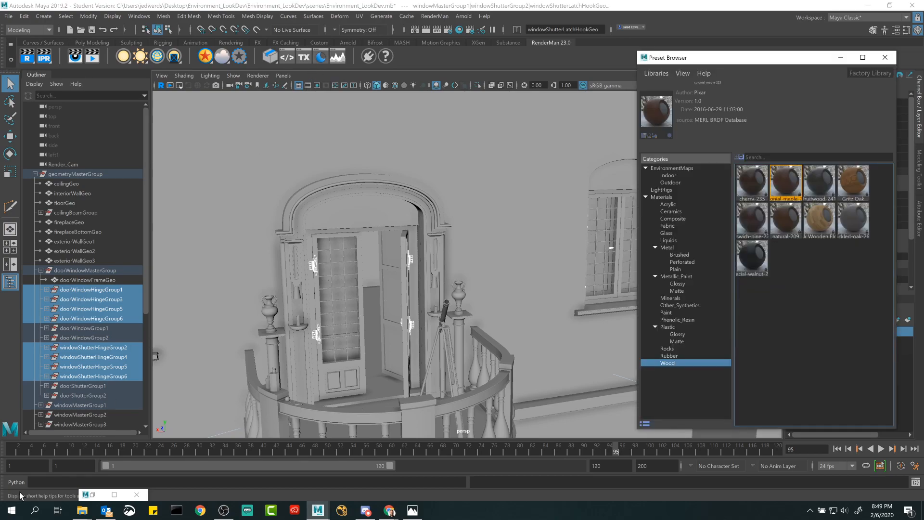
{"action": "left_click", "coordinate": [884, 57]}
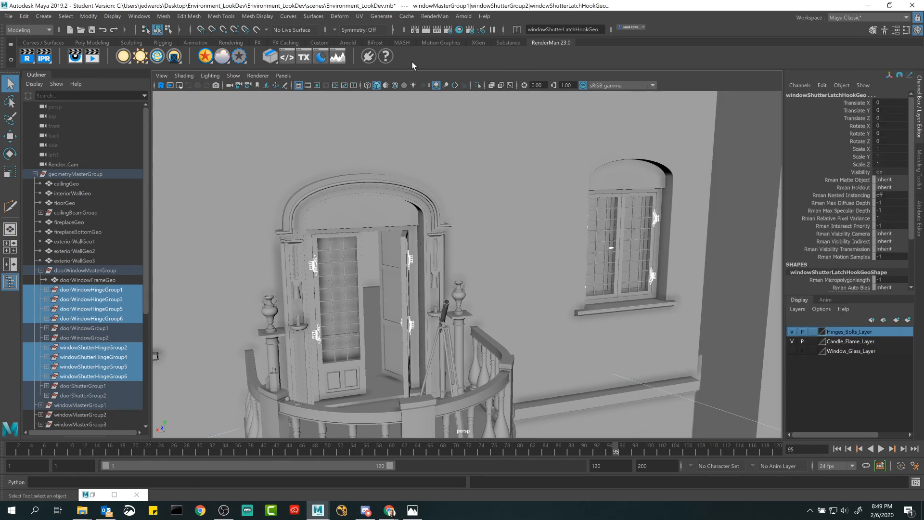
{"action": "left_click", "coordinate": [320, 57]}
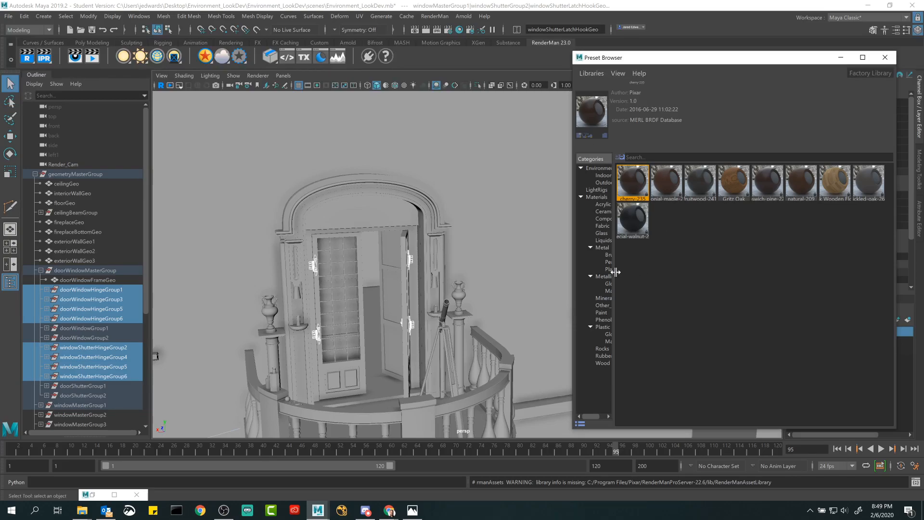
{"action": "left_click_drag", "start_coordinate": [614, 270], "coordinate": [733, 271]}
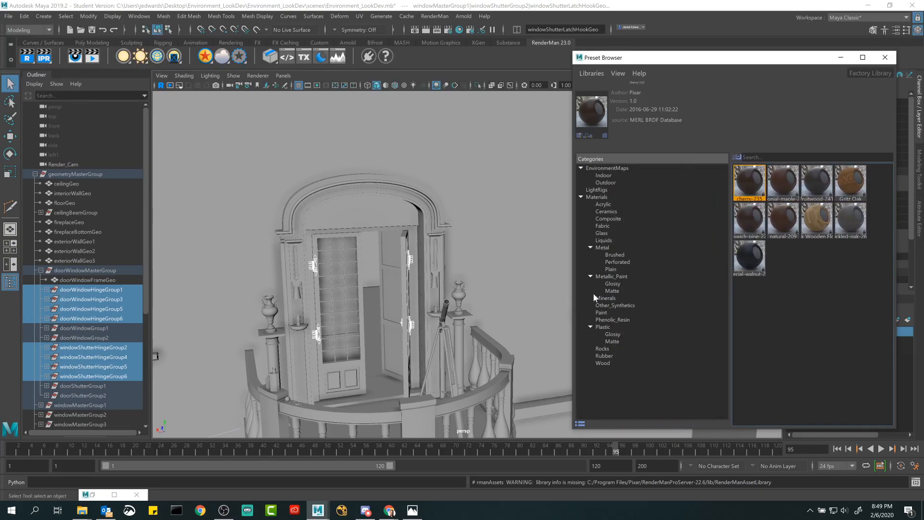
{"action": "left_click_drag", "start_coordinate": [574, 297], "coordinate": [757, 241]}
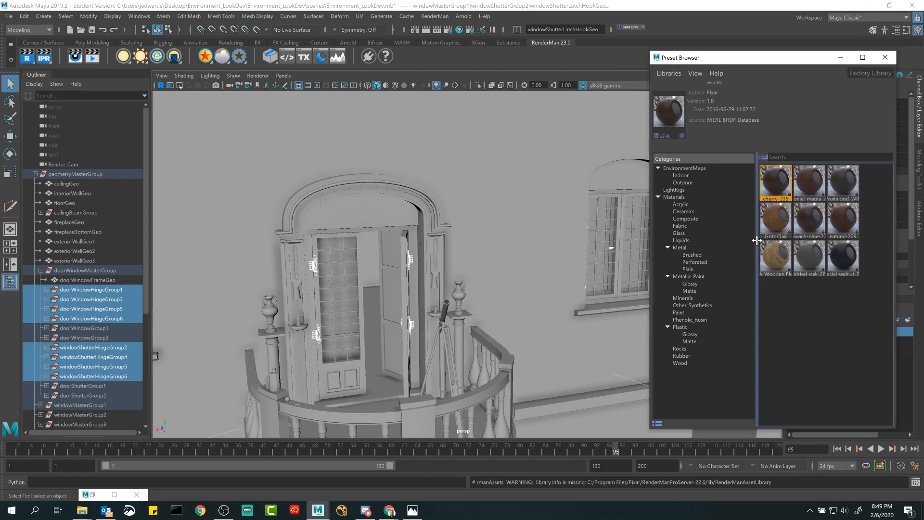
Step: Import the black oxidized steel preset from the Plain metal category, assign it to the selected hinges and bolts, and minimize the browser
{"action": "left_click", "coordinate": [688, 268]}
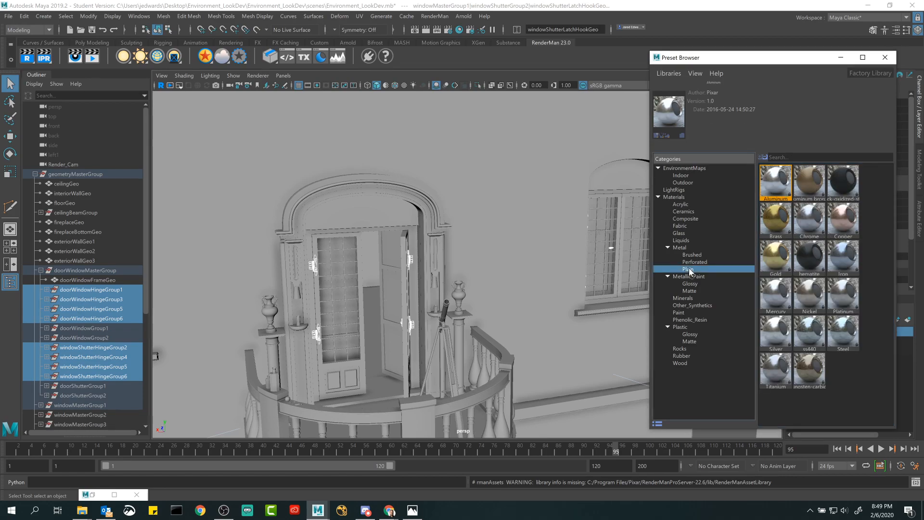
{"action": "right_click", "coordinate": [842, 180]}
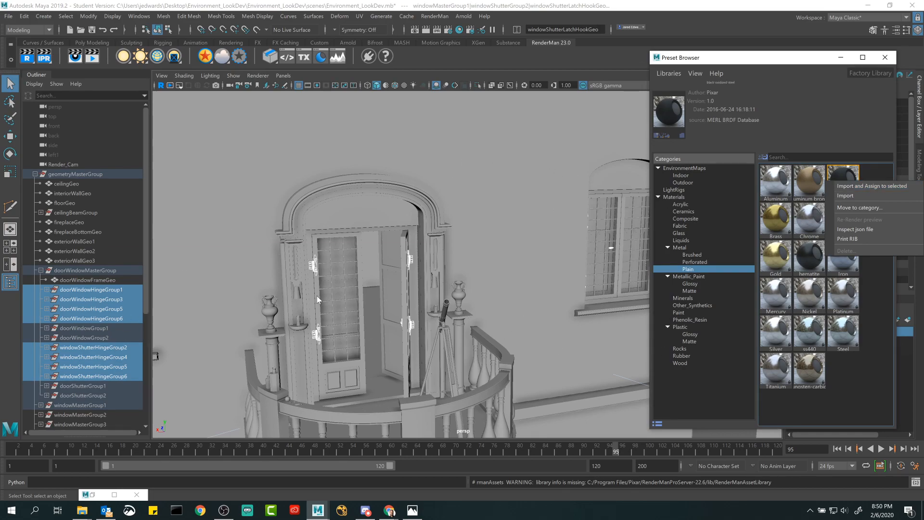
{"action": "left_click", "coordinate": [862, 182]}
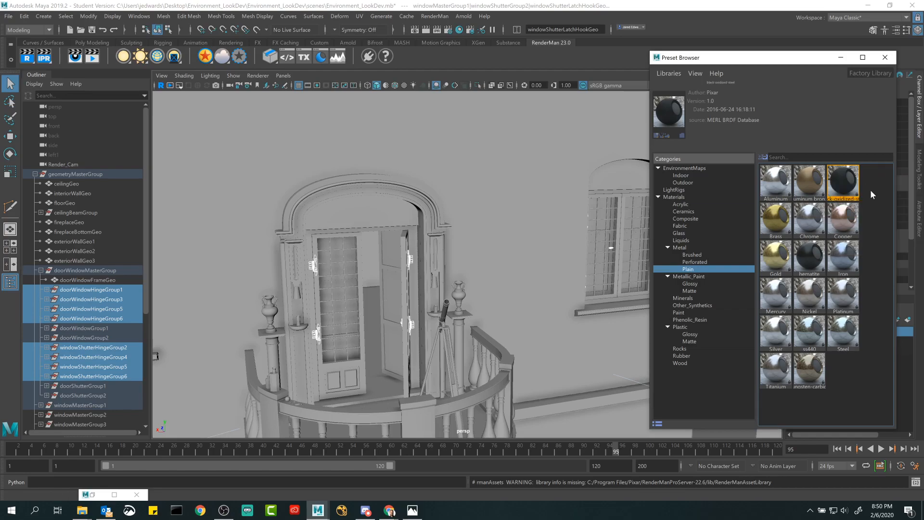
{"action": "left_click", "coordinate": [841, 57]}
Step: Compare the material attributes of the door hinge with those of the balcony arch beside the door
{"action": "right_click_drag", "start_coordinate": [409, 248], "coordinate": [551, 368], "text": "alt"}
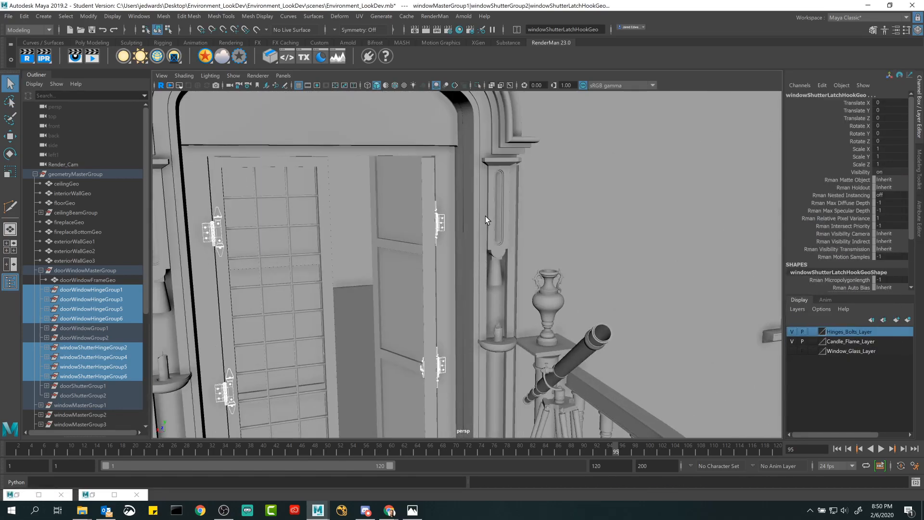
{"action": "left_click", "coordinate": [920, 220]}
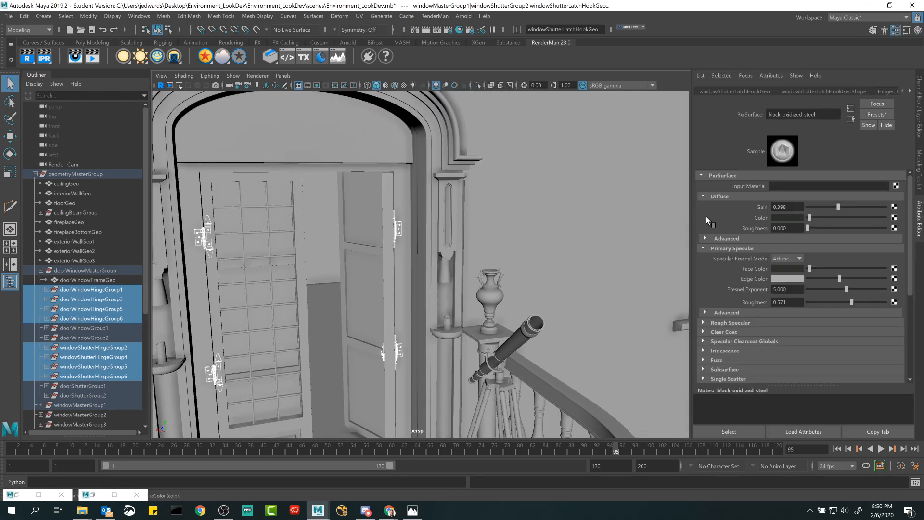
{"action": "left_click_drag", "start_coordinate": [544, 216], "coordinate": [462, 213], "text": "alt"}
{"action": "left_click", "coordinate": [435, 190]}
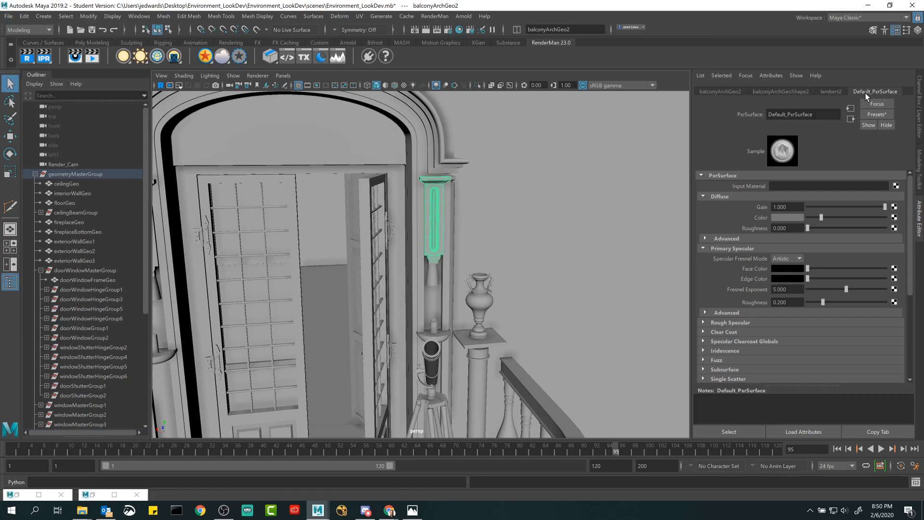
{"action": "left_click", "coordinate": [390, 227]}
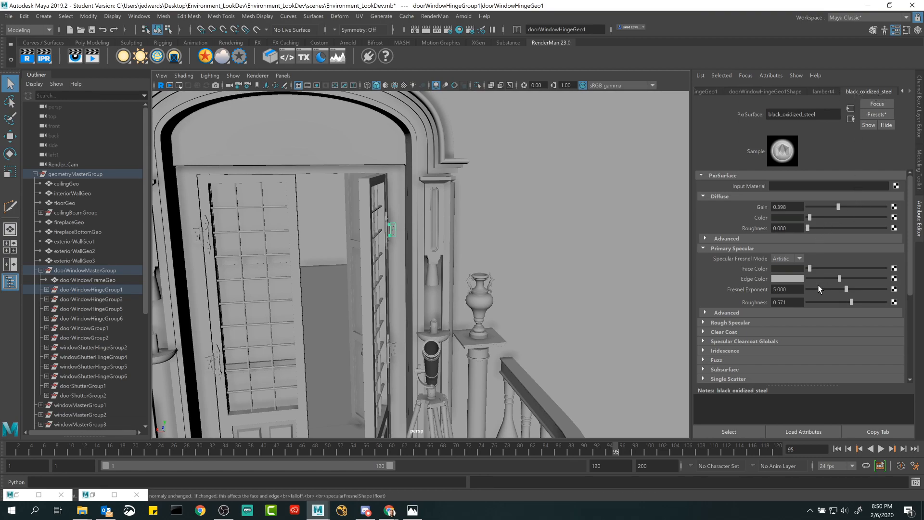
{"action": "left_click", "coordinate": [787, 217]}
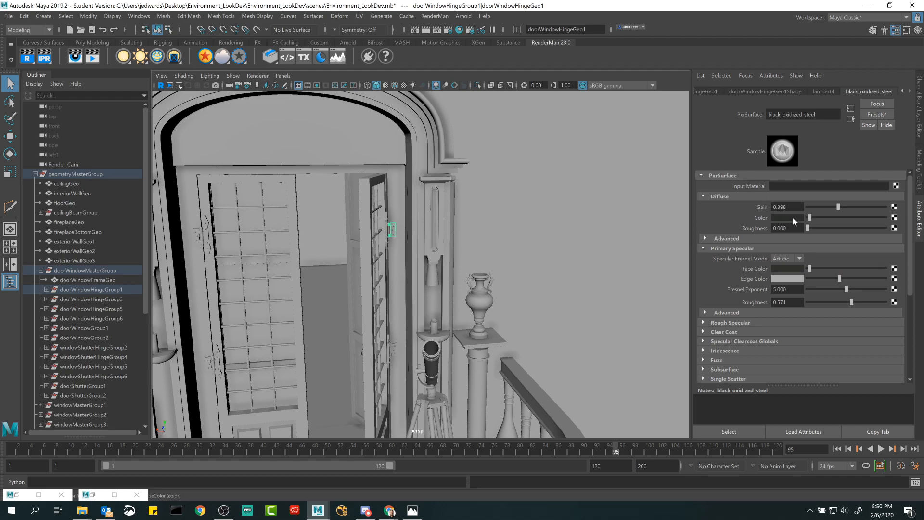
{"action": "left_click", "coordinate": [792, 270]}
Step: Look through Render_Cam in the viewport and start a RenderMan viewport render
{"action": "left_click", "coordinate": [285, 76]}
{"action": "mouse_move", "coordinate": [294, 85]}
{"action": "left_click", "coordinate": [391, 83]}
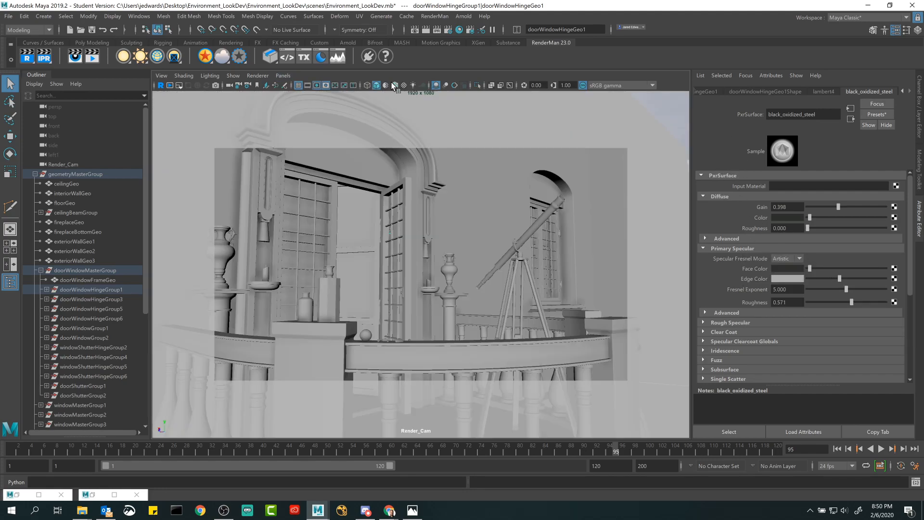
{"action": "left_click", "coordinate": [161, 85]}
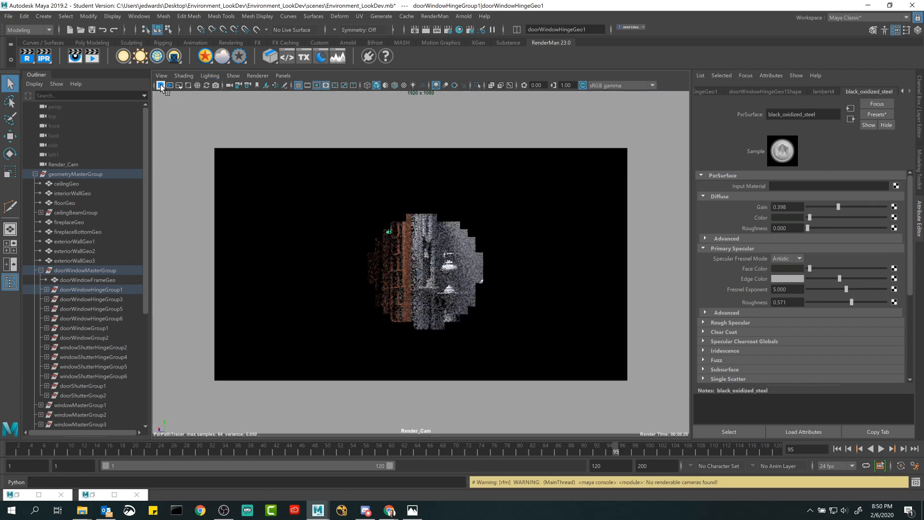
Step: Clear the selection to examine the door and hinges in the viewport render, and stop the render
{"action": "left_click", "coordinate": [388, 230]}
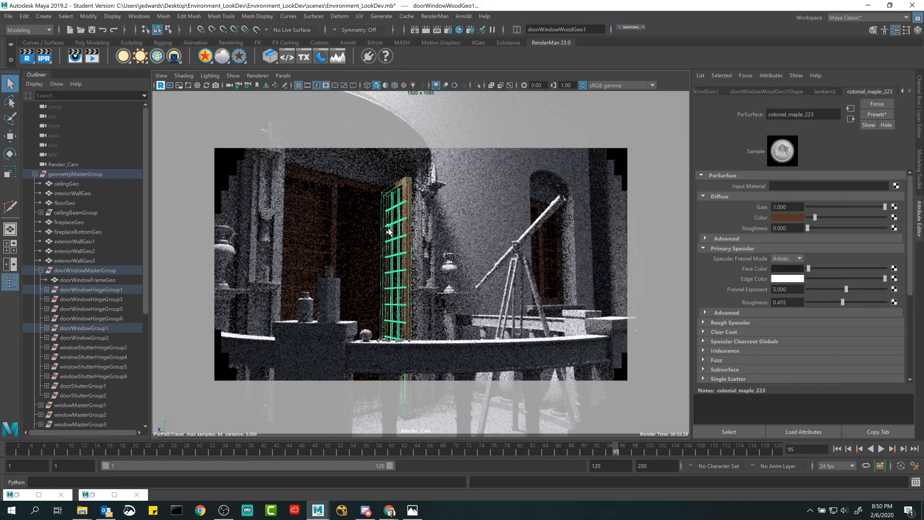
{"action": "left_click", "coordinate": [406, 231]}
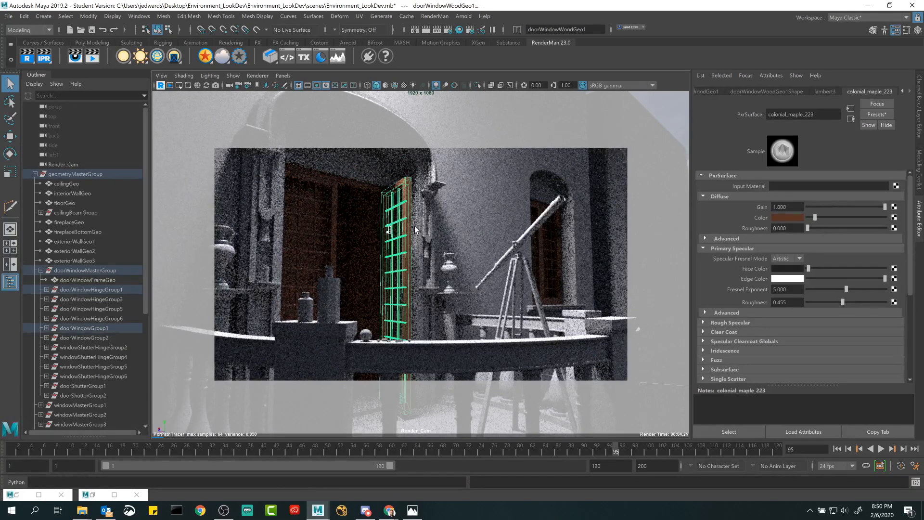
{"action": "left_click", "coordinate": [404, 230]}
{"action": "left_click", "coordinate": [418, 222]}
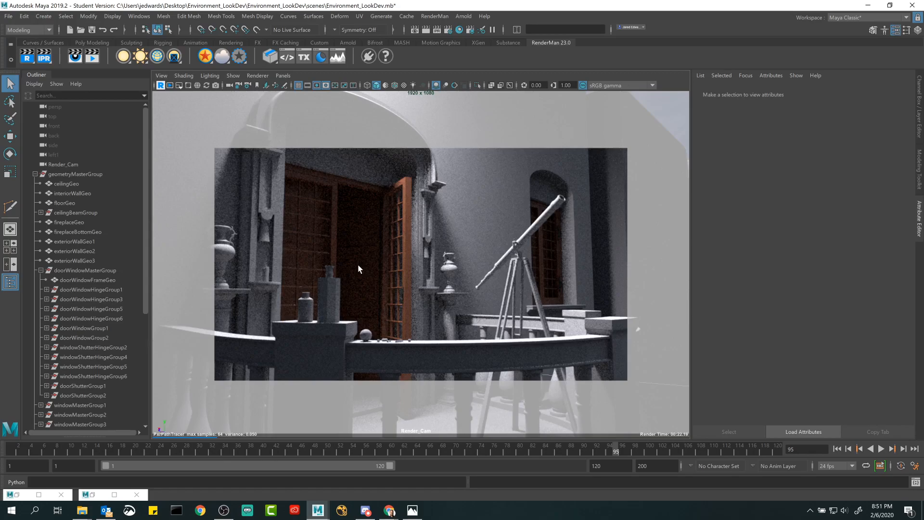
{"action": "left_click", "coordinate": [160, 85]}
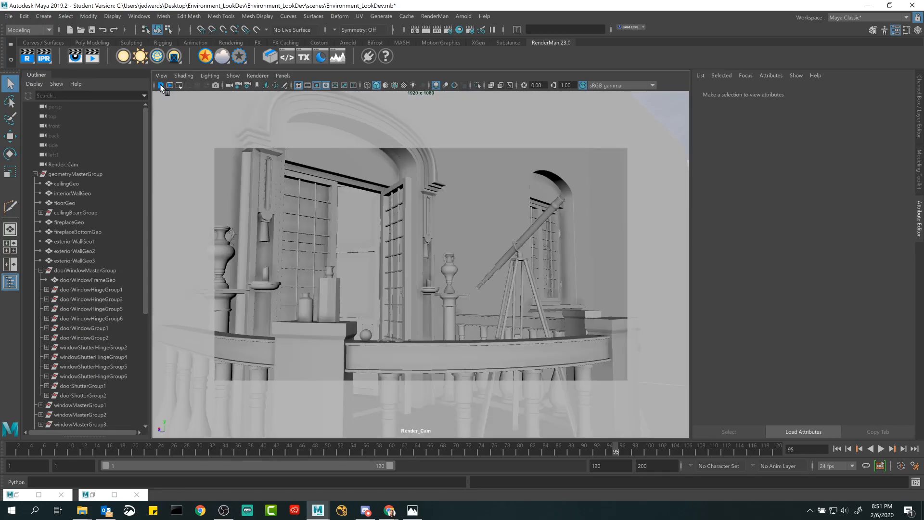
Step: Switch to Chrome and display the Wooden Windows and Doors slide in full screen to review its texture instructions
{"action": "left_click", "coordinate": [387, 512]}
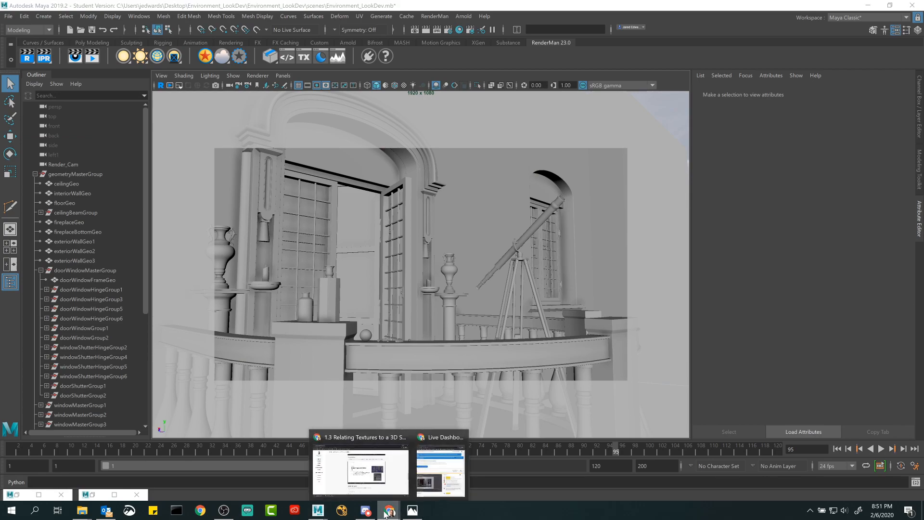
{"action": "left_click", "coordinate": [347, 463]}
{"action": "left_click", "coordinate": [379, 368]}
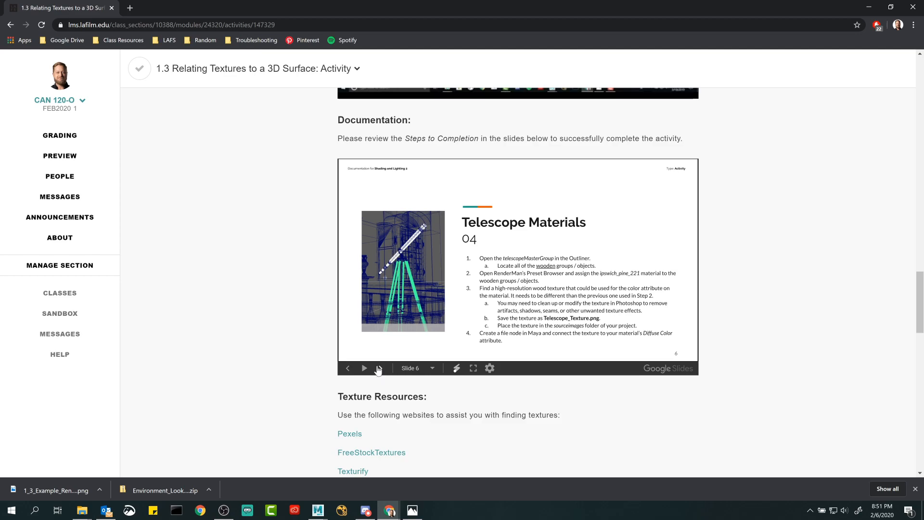
{"action": "left_click", "coordinate": [346, 370]}
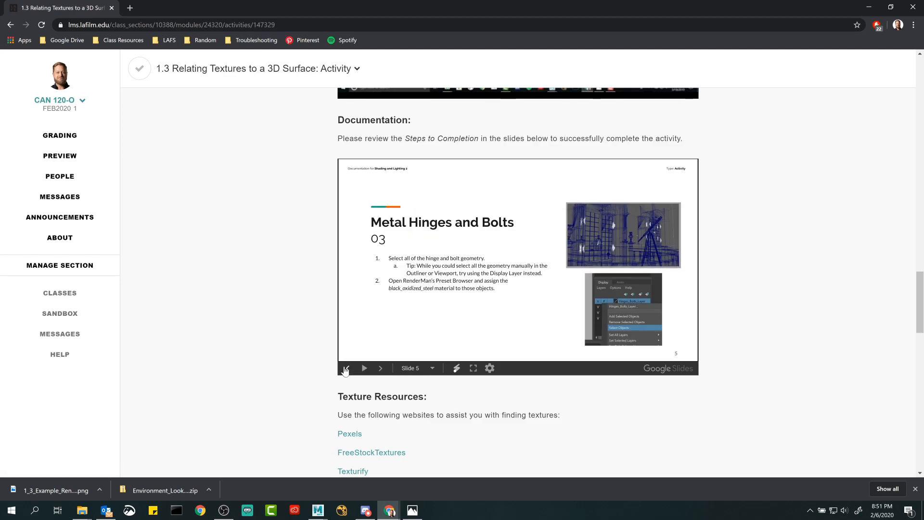
{"action": "left_click", "coordinate": [346, 369]}
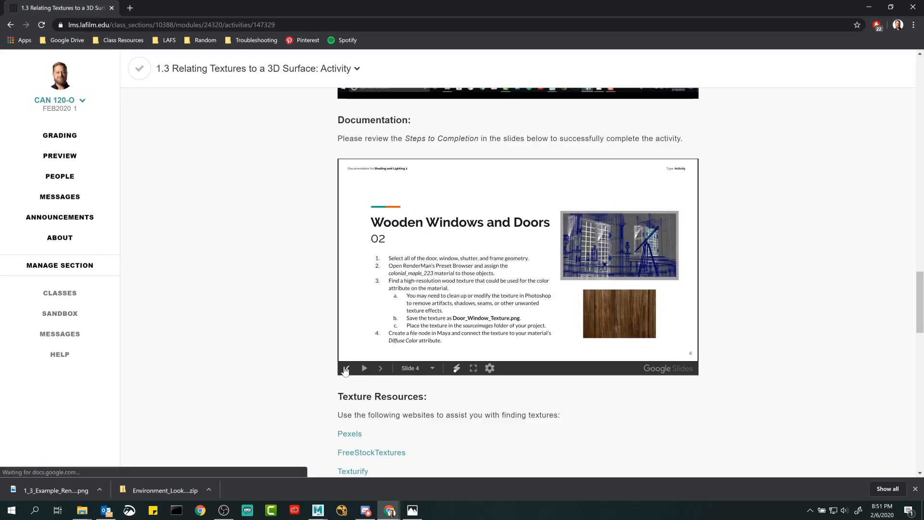
{"action": "left_click", "coordinate": [473, 368]}
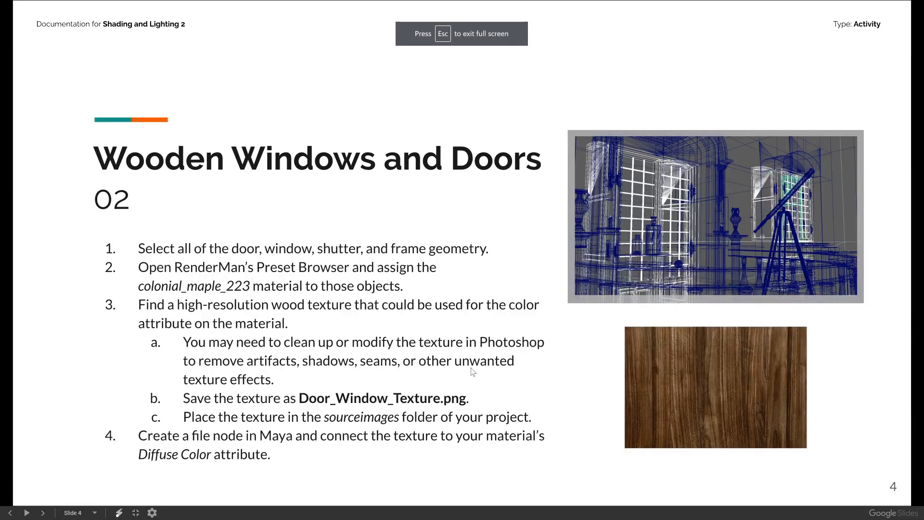
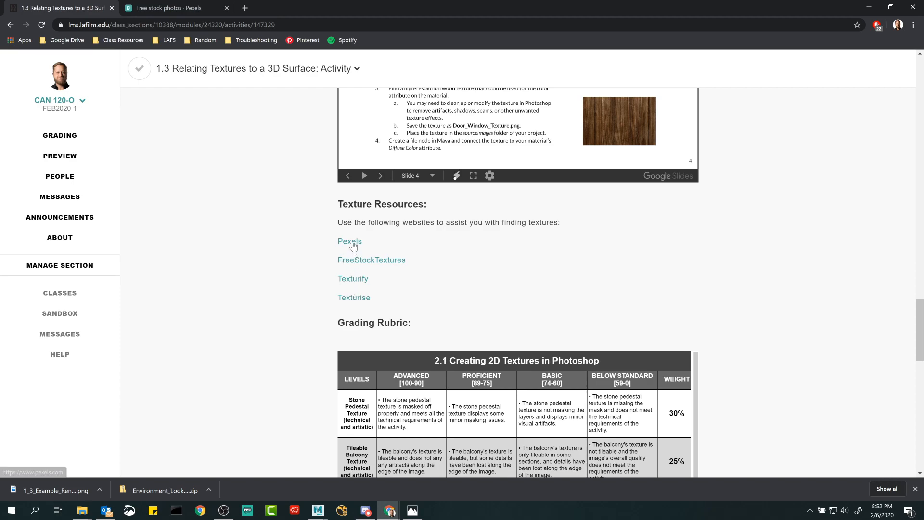
Step: Open the Texturify resource in a new tab and switch to the Pexels tab, ready to enter a photo search
{"action": "middle_click", "coordinate": [354, 280]}
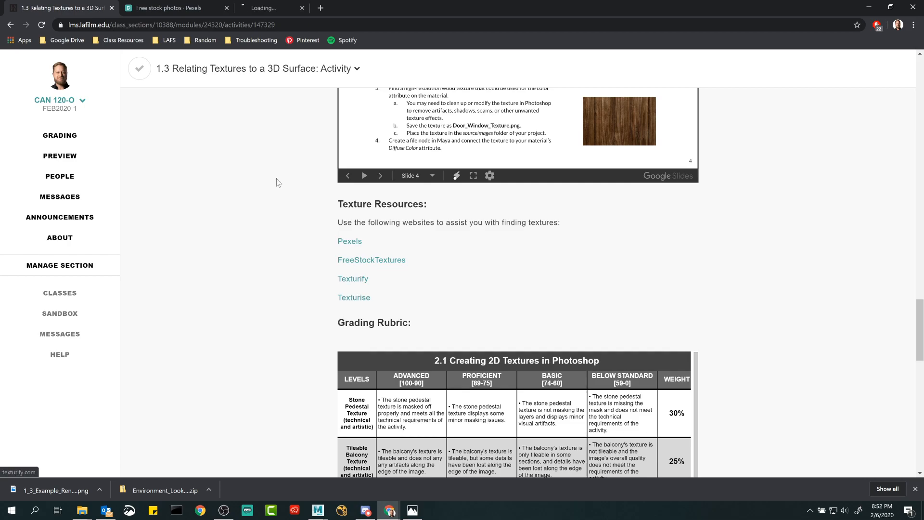
{"action": "left_click", "coordinate": [192, 7]}
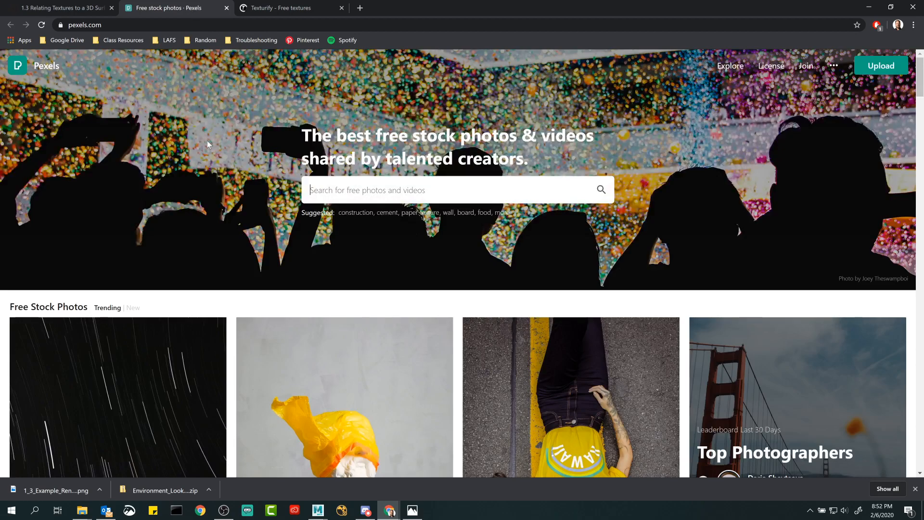
{"action": "left_click", "coordinate": [380, 190]}
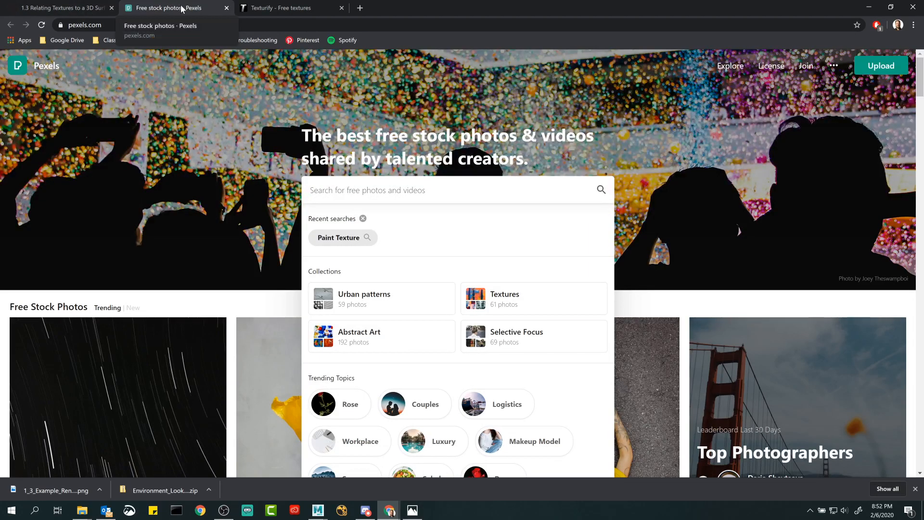
{"action": "key", "text": "Return"}
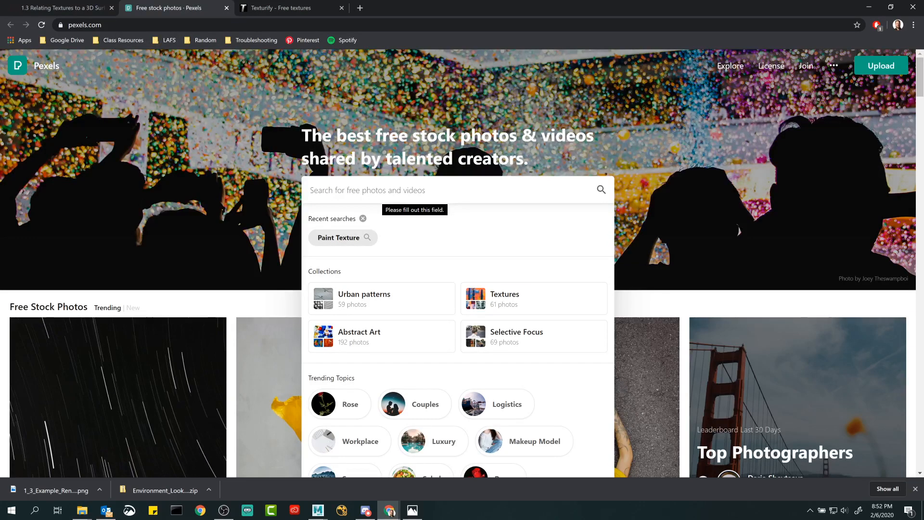
{"action": "type", "text": "lava"}
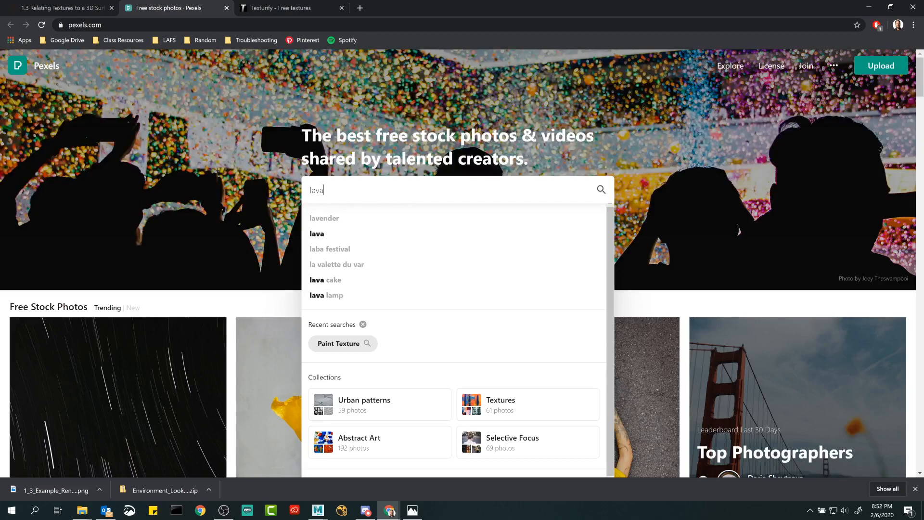
{"action": "key", "text": "BackSpace"}
{"action": "key", "text": "BackSpace"}
{"action": "key", "text": "BackSpace"}
{"action": "key", "text": "BackSpace"}
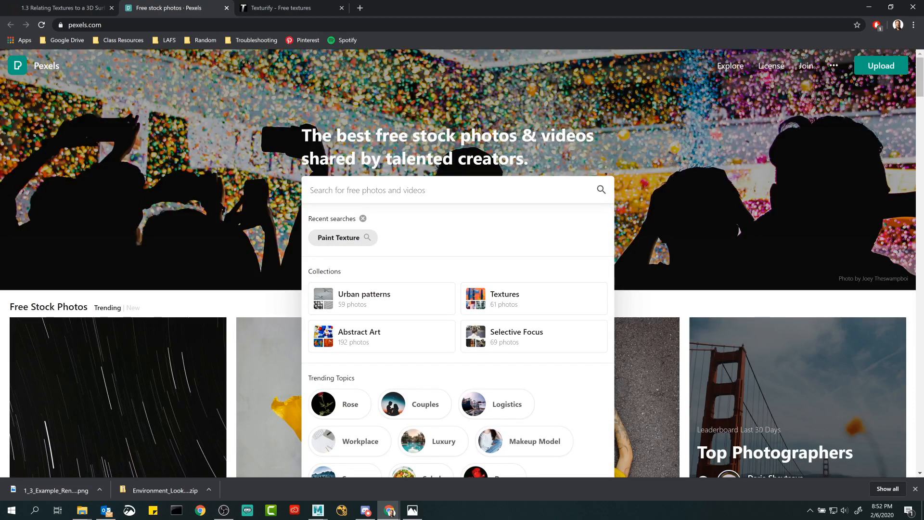
Step: Search the Pexels photos for "texture" and open the dark brown vertical wooden plank photo from the results
{"action": "type", "text": "texture"}
{"action": "key", "text": "Return"}
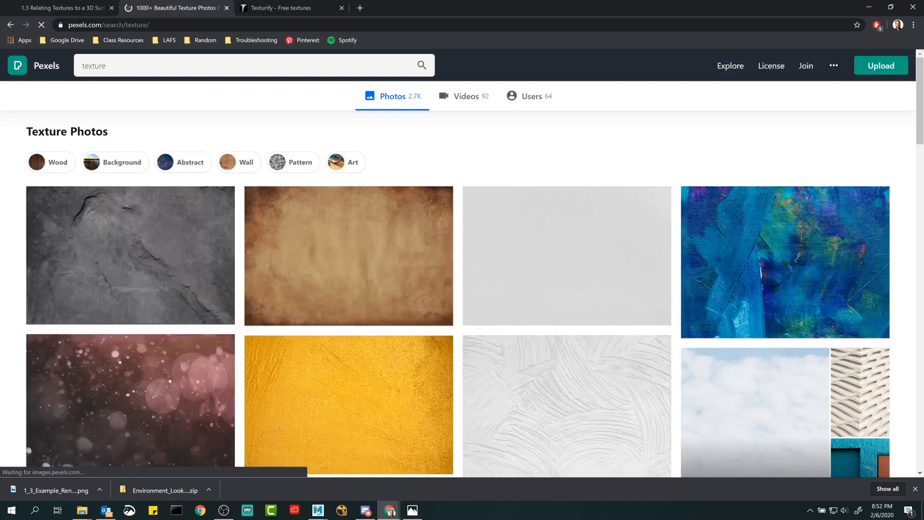
{"action": "scroll", "coordinate": [458, 209], "scroll_direction": "down", "scroll_amount": 7}
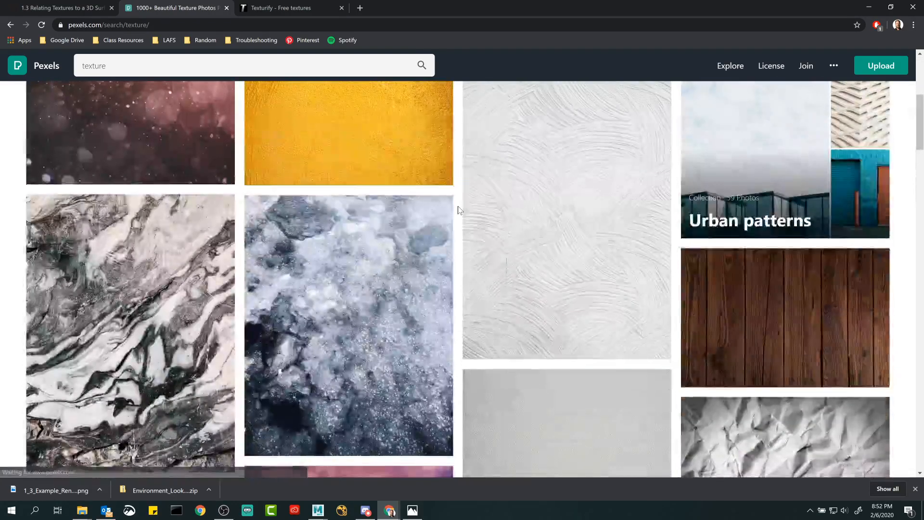
{"action": "scroll", "coordinate": [458, 210], "scroll_direction": "down", "scroll_amount": 2}
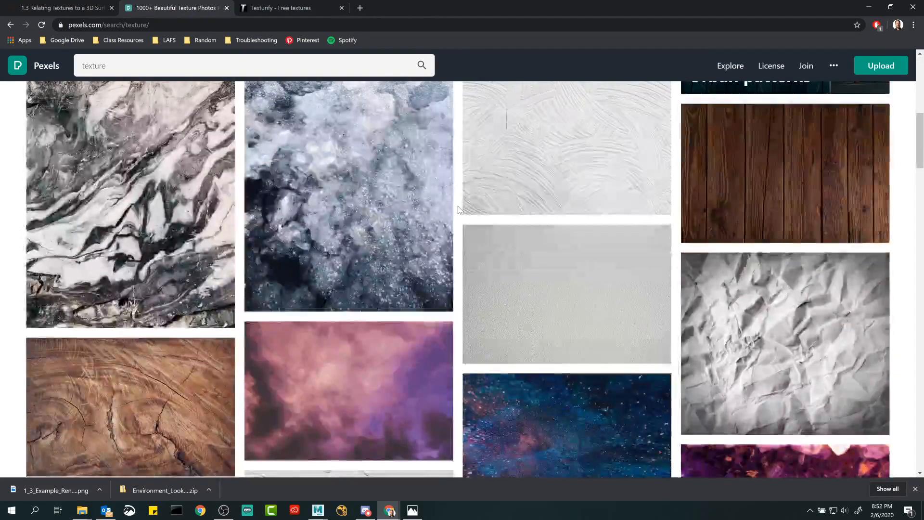
{"action": "scroll", "coordinate": [457, 210], "scroll_direction": "down", "scroll_amount": 4}
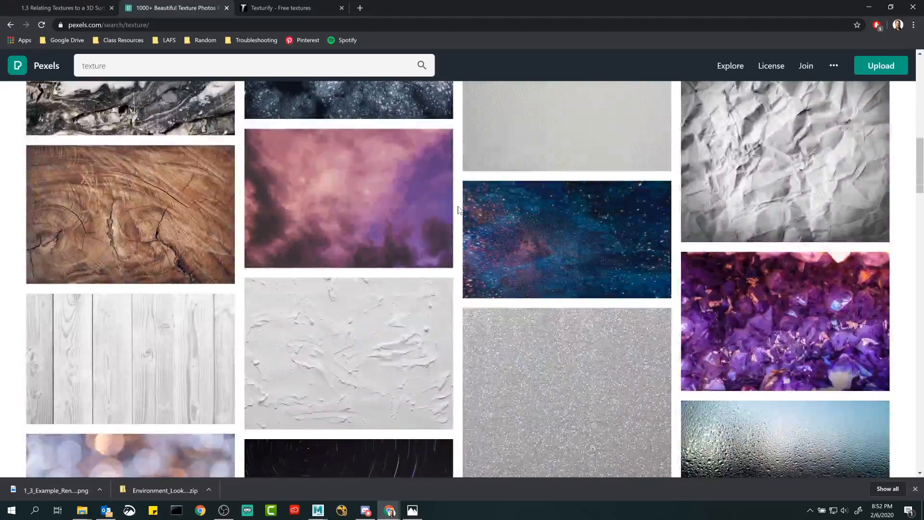
{"action": "scroll", "coordinate": [458, 210], "scroll_direction": "down", "scroll_amount": 8}
{"action": "scroll", "coordinate": [458, 210], "scroll_direction": "up", "scroll_amount": 15}
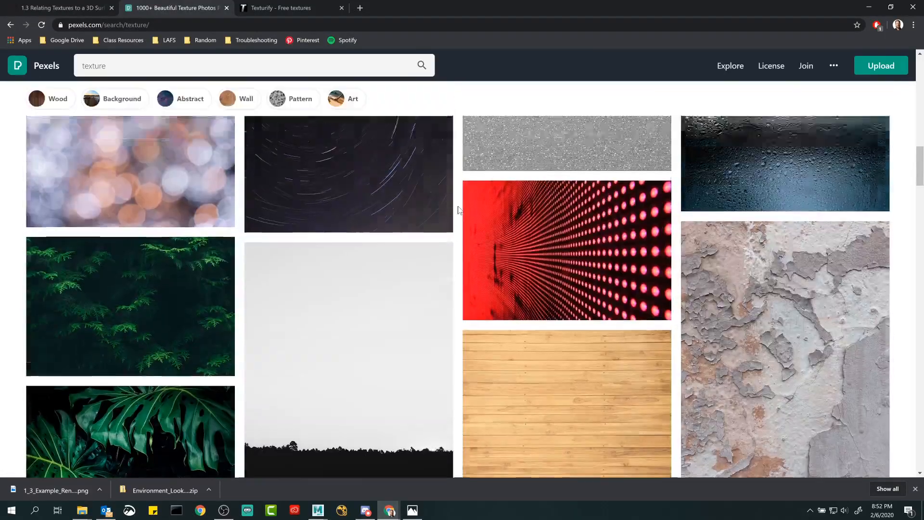
{"action": "scroll", "coordinate": [459, 210], "scroll_direction": "down", "scroll_amount": 3}
{"action": "scroll", "coordinate": [460, 210], "scroll_direction": "up", "scroll_amount": 2}
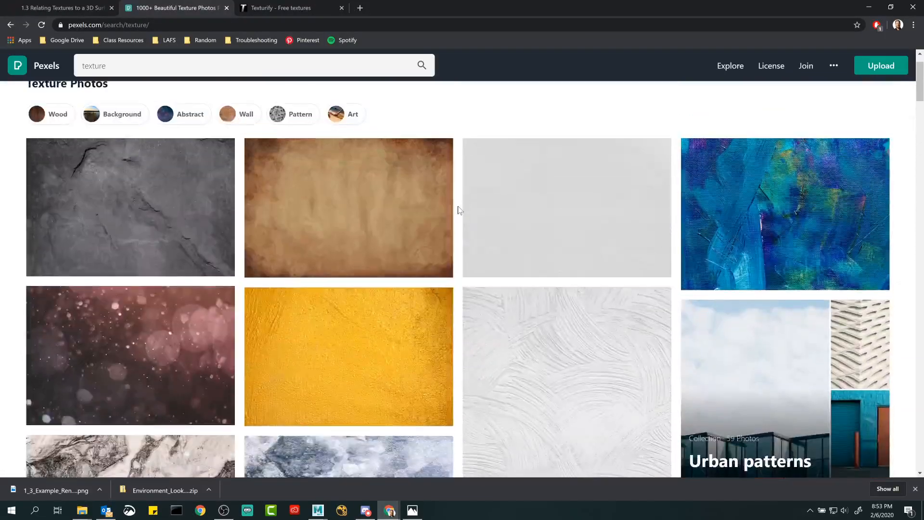
{"action": "scroll", "coordinate": [459, 210], "scroll_direction": "down", "scroll_amount": 1}
{"action": "scroll", "coordinate": [108, 355], "scroll_direction": "down", "scroll_amount": 4}
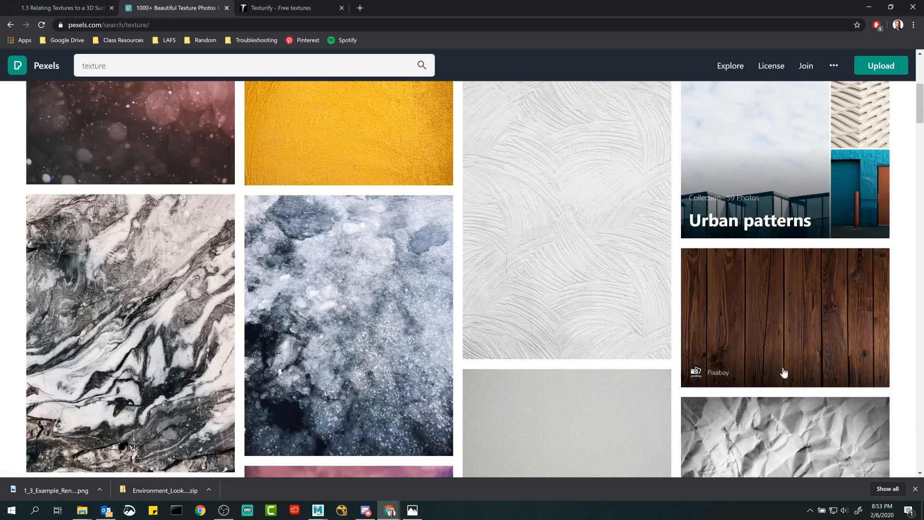
{"action": "left_click", "coordinate": [779, 314]}
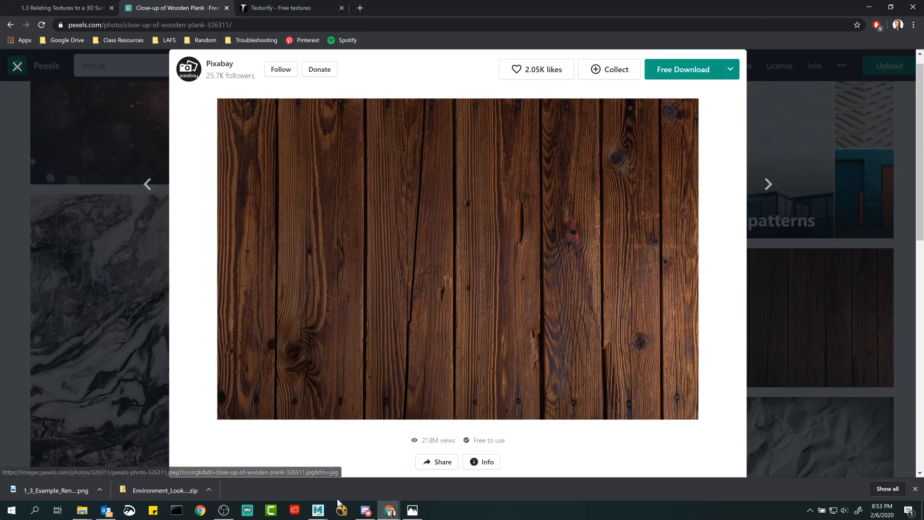
Step: Switch to Maya and select the open door's wood geometry, followed by the door frame, to consider how planks would suit them
{"action": "mouse_move", "coordinate": [317, 510]}
{"action": "left_click", "coordinate": [380, 459]}
{"action": "left_click", "coordinate": [403, 193]}
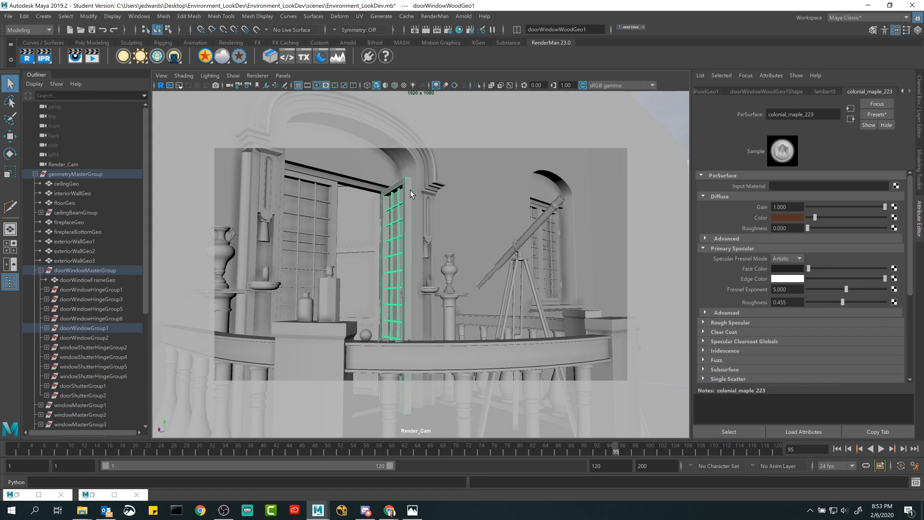
{"action": "left_click", "coordinate": [359, 192]}
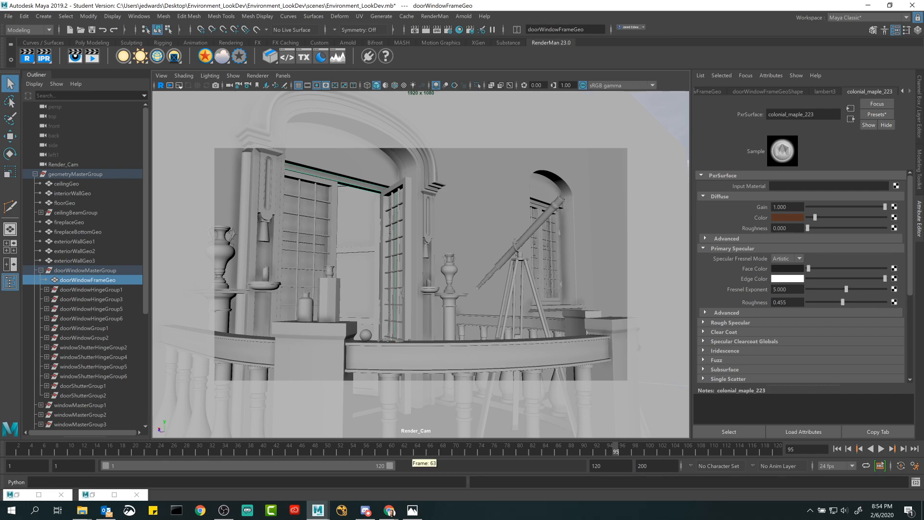
Step: Return to Chrome, close the wooden plank photo and search Pexels for "wood texture"
{"action": "mouse_move", "coordinate": [394, 509]}
{"action": "left_click", "coordinate": [369, 470]}
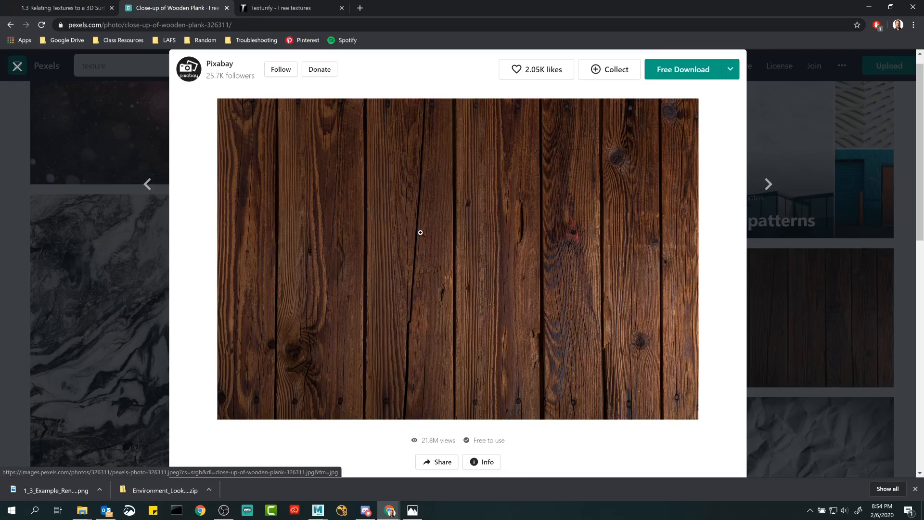
{"action": "left_click", "coordinate": [8, 258]}
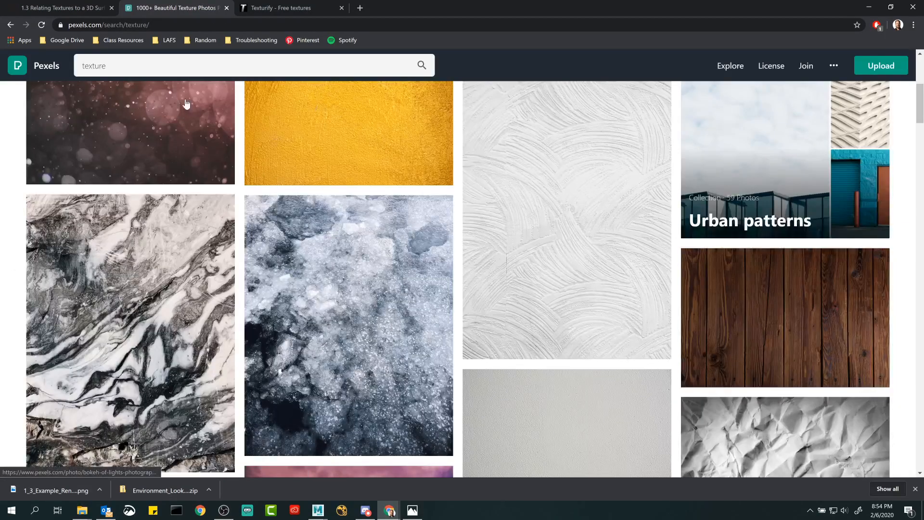
{"action": "left_click", "coordinate": [174, 66]}
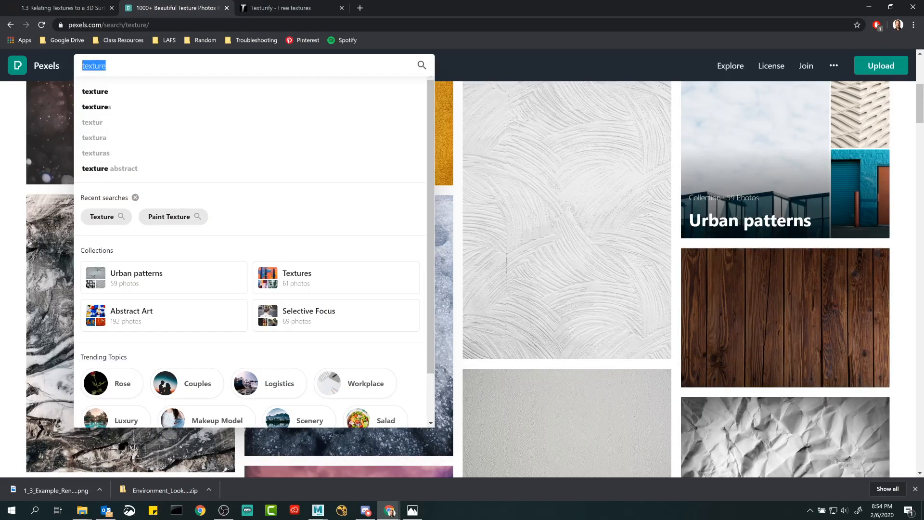
{"action": "type", "text": "wood texture"}
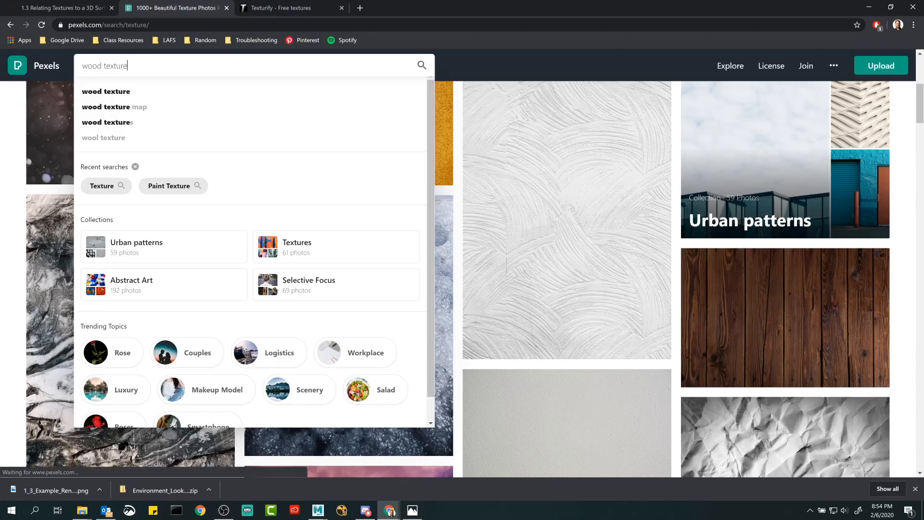
{"action": "key", "text": "Return"}
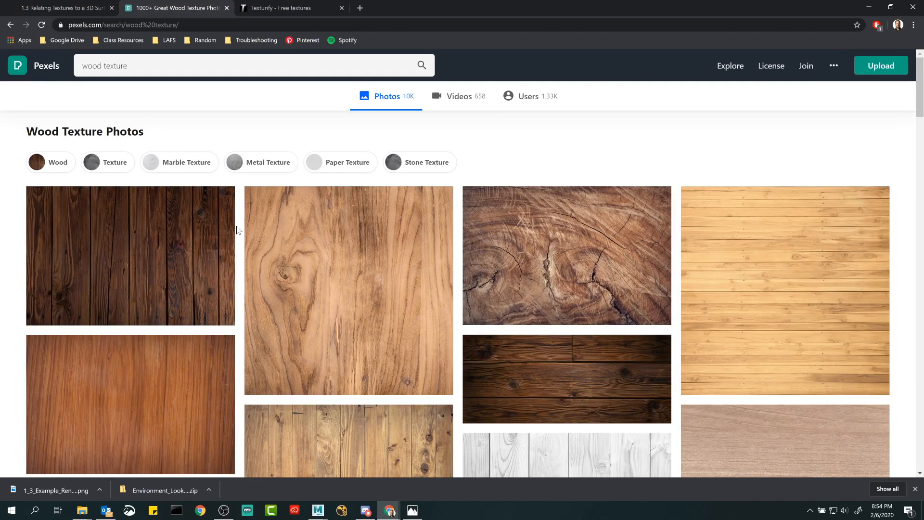
Step: Browse the wood texture photos for grain and plank patterns suitable for the wooden windows and doors
{"action": "scroll", "coordinate": [237, 230], "scroll_direction": "down", "scroll_amount": 1}
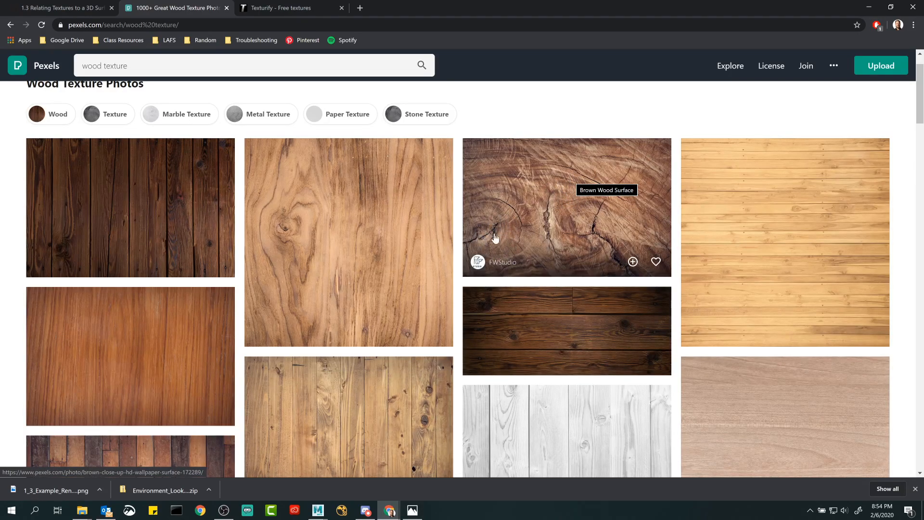
{"action": "scroll", "coordinate": [456, 214], "scroll_direction": "down", "scroll_amount": 6}
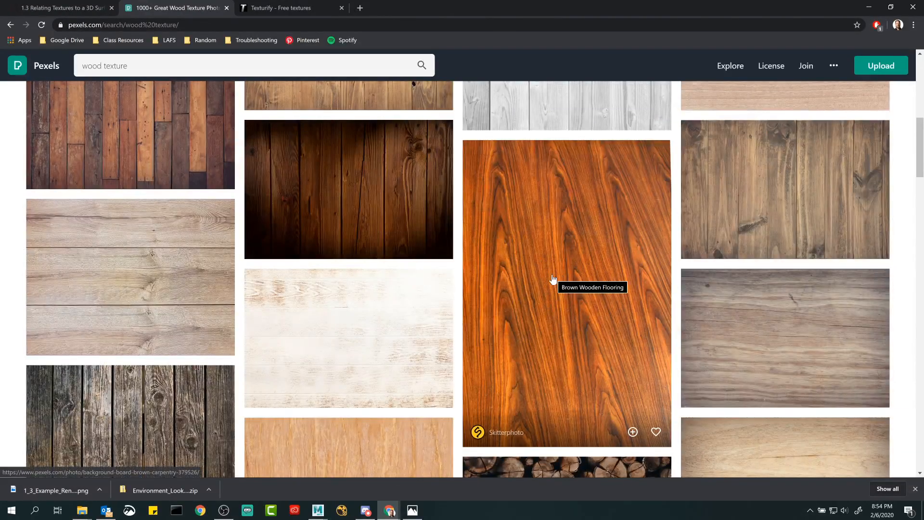
{"action": "scroll", "coordinate": [459, 238], "scroll_direction": "down", "scroll_amount": 7}
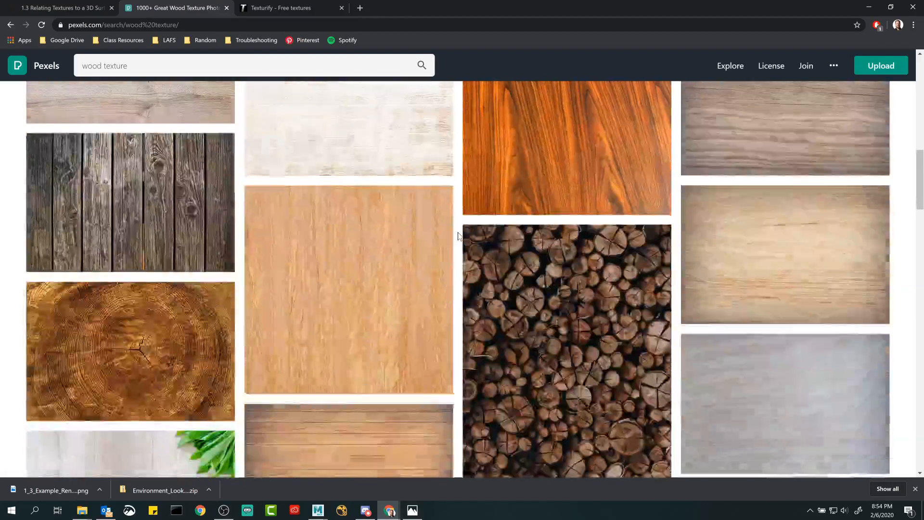
{"action": "scroll", "coordinate": [457, 236], "scroll_direction": "down", "scroll_amount": 11}
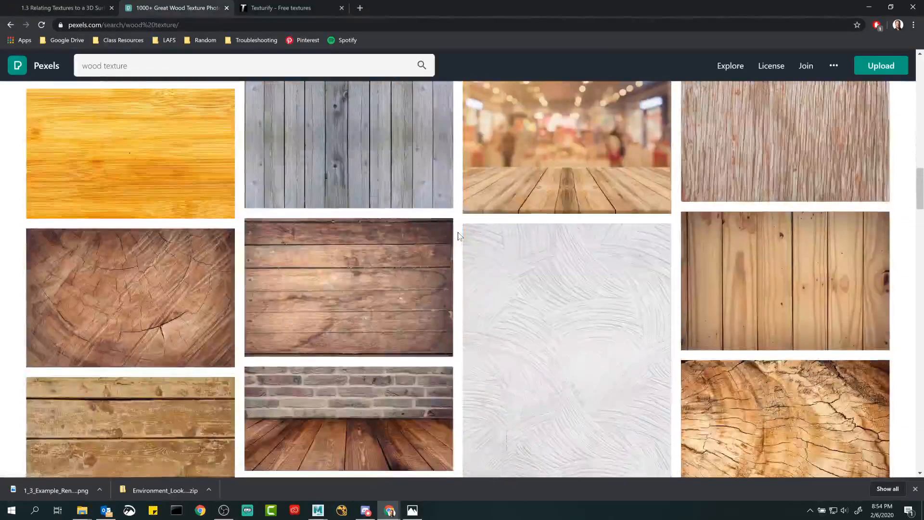
{"action": "scroll", "coordinate": [459, 237], "scroll_direction": "down", "scroll_amount": 8}
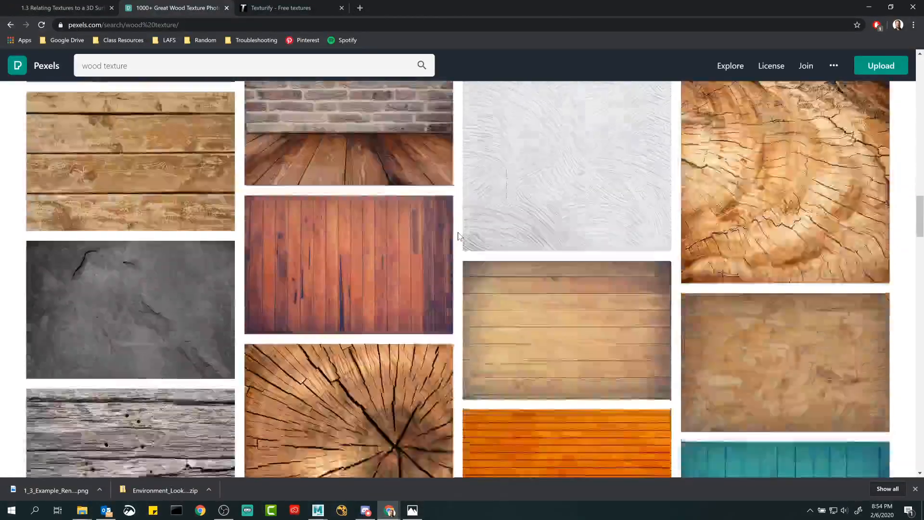
{"action": "scroll", "coordinate": [458, 235], "scroll_direction": "down", "scroll_amount": 11}
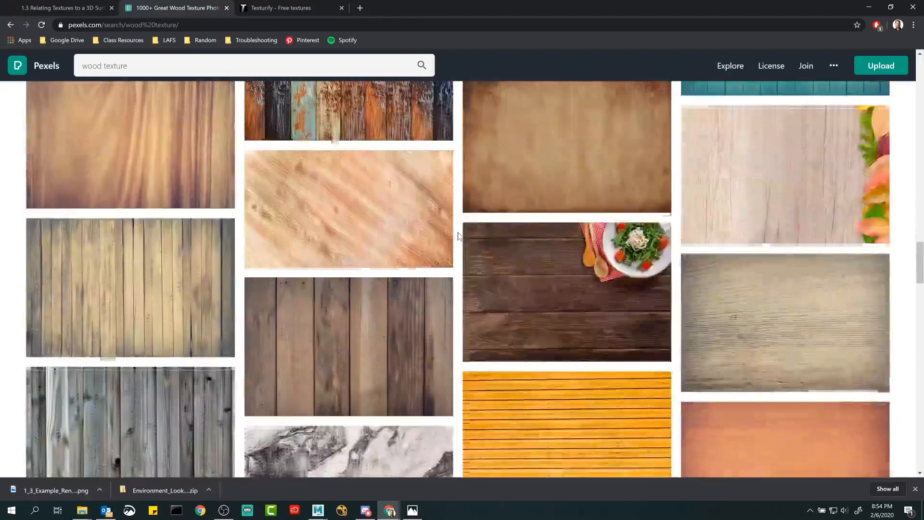
{"action": "scroll", "coordinate": [458, 235], "scroll_direction": "down", "scroll_amount": 7}
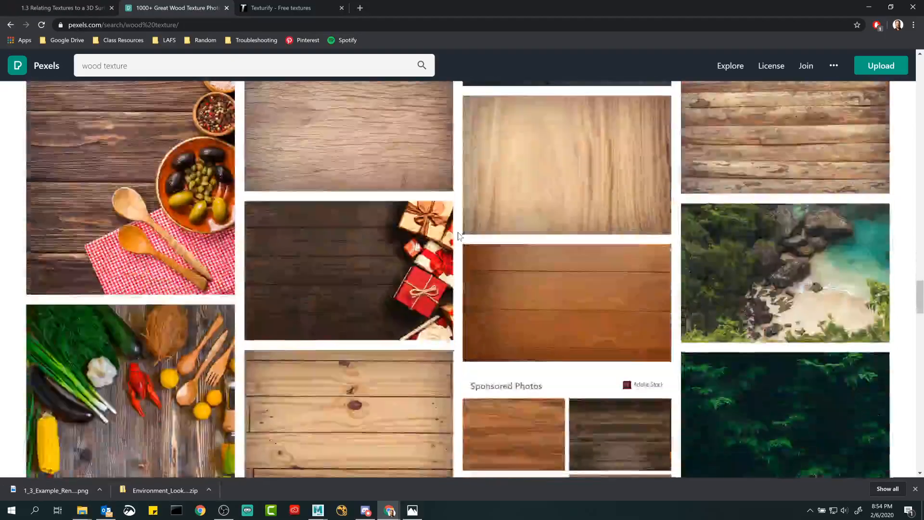
{"action": "scroll", "coordinate": [459, 236], "scroll_direction": "down", "scroll_amount": 7}
{"action": "scroll", "coordinate": [460, 236], "scroll_direction": "up", "scroll_amount": 2}
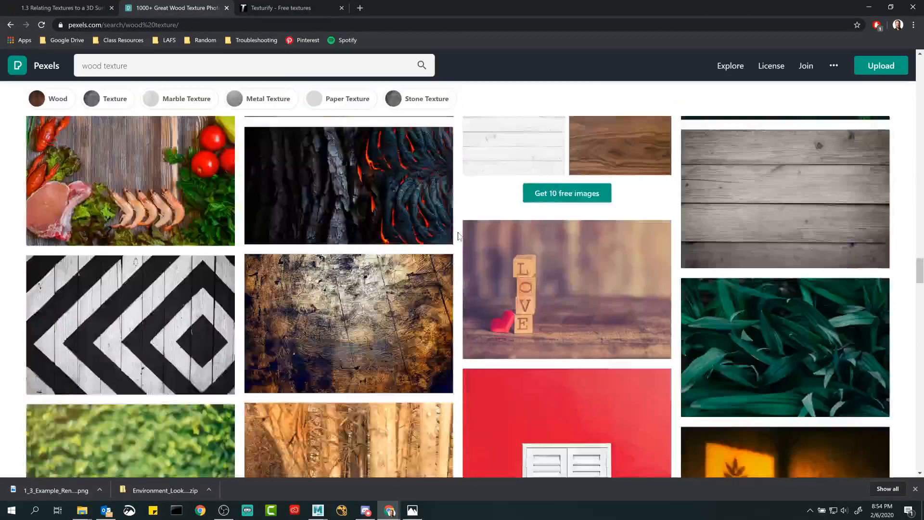
{"action": "scroll", "coordinate": [457, 231], "scroll_direction": "down", "scroll_amount": 14}
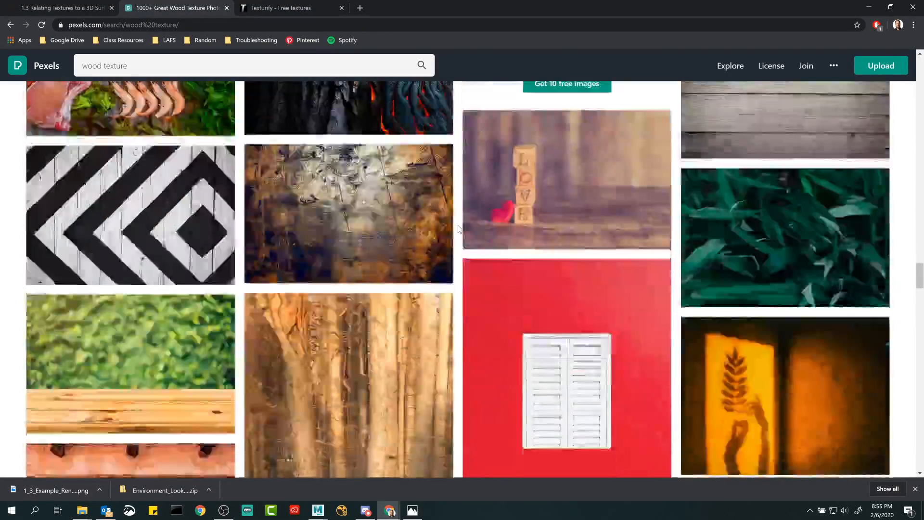
{"action": "scroll", "coordinate": [458, 229], "scroll_direction": "down", "scroll_amount": 10}
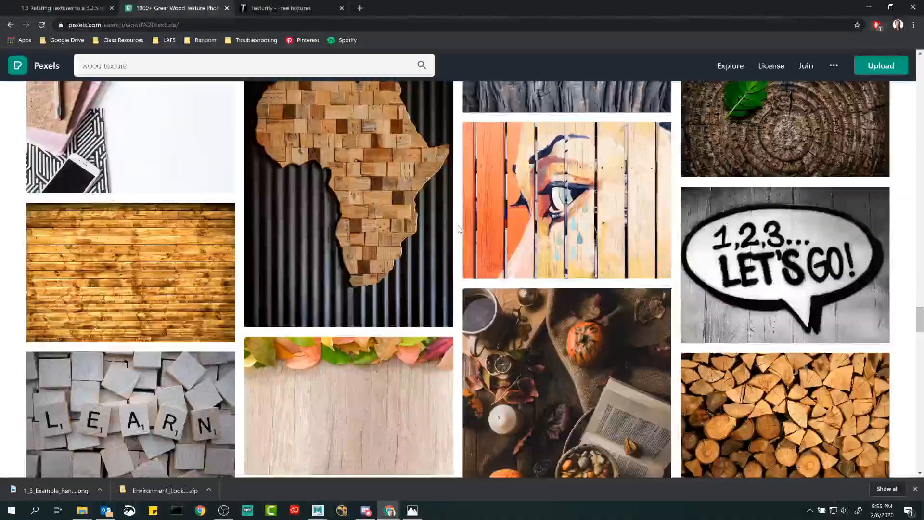
{"action": "scroll", "coordinate": [457, 229], "scroll_direction": "up", "scroll_amount": 7}
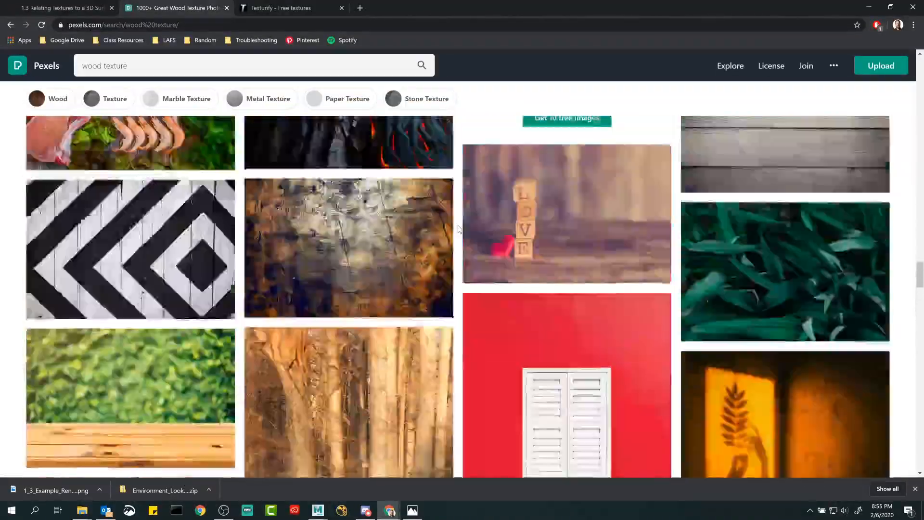
{"action": "scroll", "coordinate": [458, 229], "scroll_direction": "up", "scroll_amount": 5}
{"action": "scroll", "coordinate": [459, 226], "scroll_direction": "up", "scroll_amount": 20}
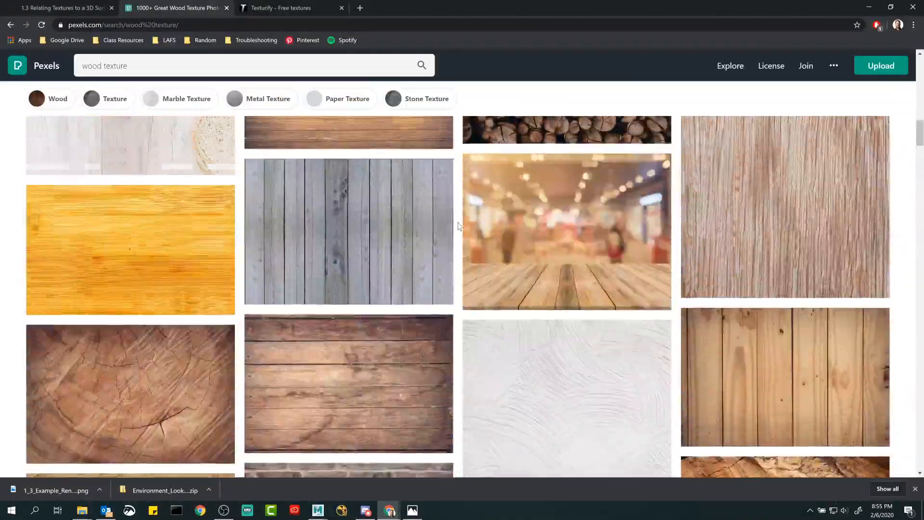
{"action": "scroll", "coordinate": [458, 226], "scroll_direction": "up", "scroll_amount": 8}
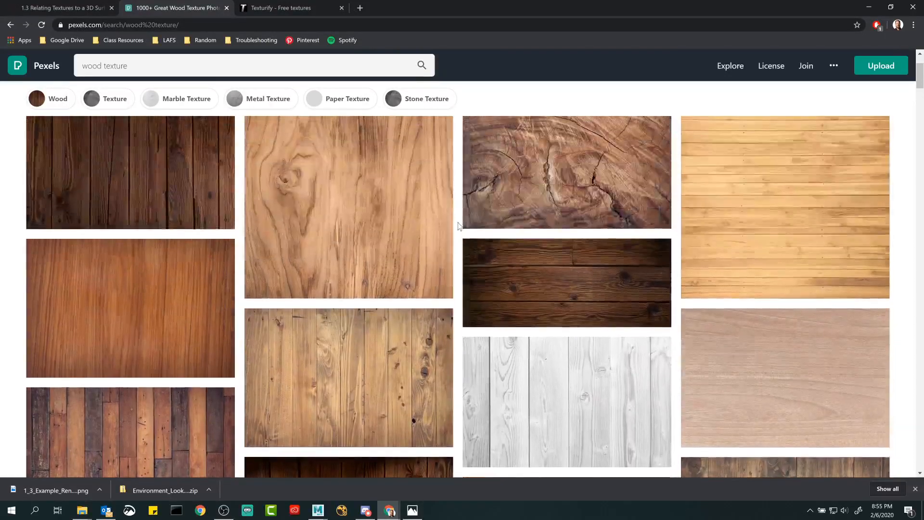
Step: Open the light brown wood surface photo by FWStudio, download it at its original 2832 x 2832 size and dismiss the thank-you dialog
{"action": "scroll", "coordinate": [458, 226], "scroll_direction": "up", "scroll_amount": 1}
{"action": "scroll", "coordinate": [377, 202], "scroll_direction": "down", "scroll_amount": 2}
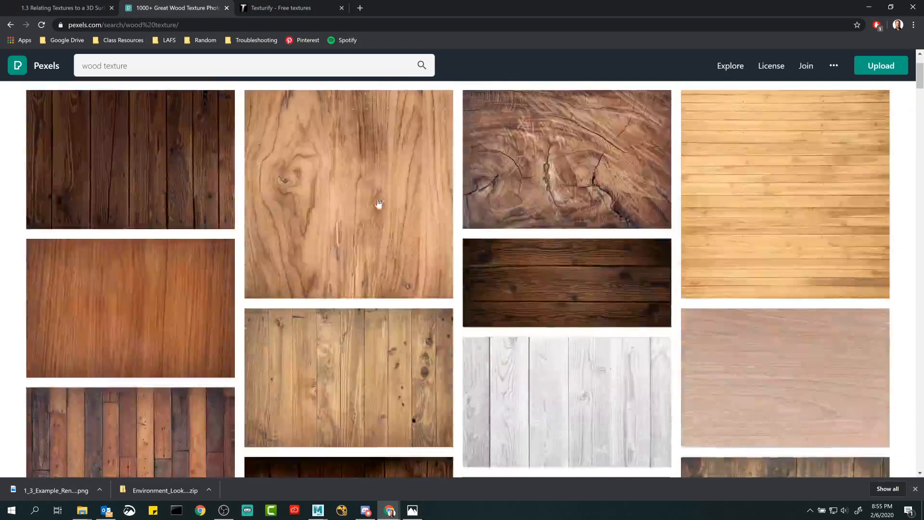
{"action": "left_click", "coordinate": [352, 180]}
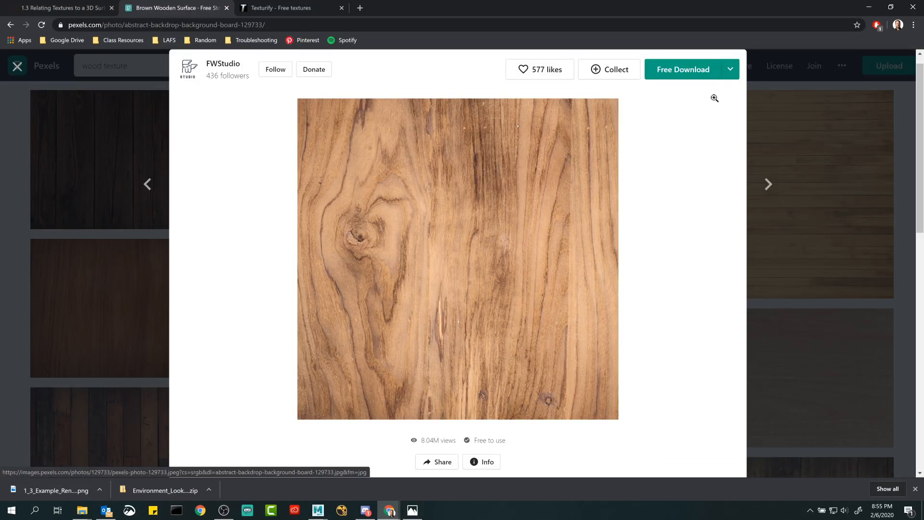
{"action": "left_click", "coordinate": [729, 69]}
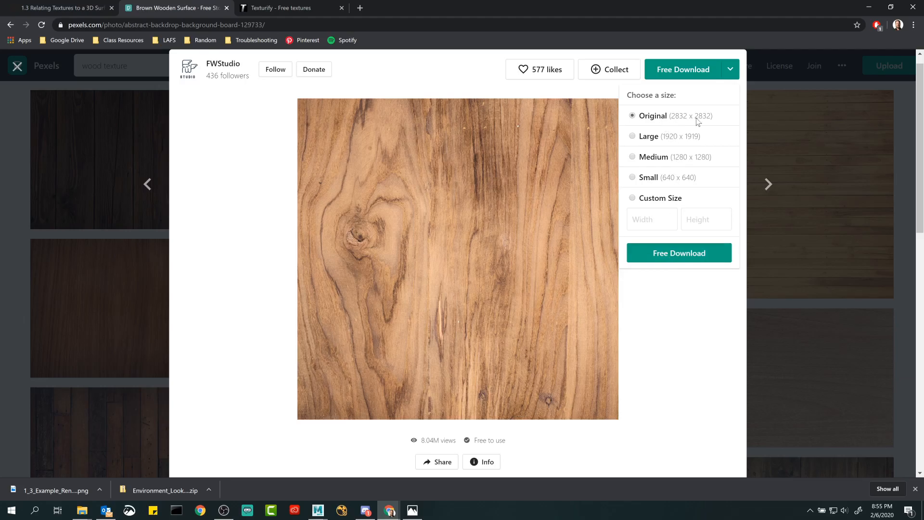
{"action": "left_click", "coordinate": [729, 77]}
{"action": "left_click", "coordinate": [679, 250]}
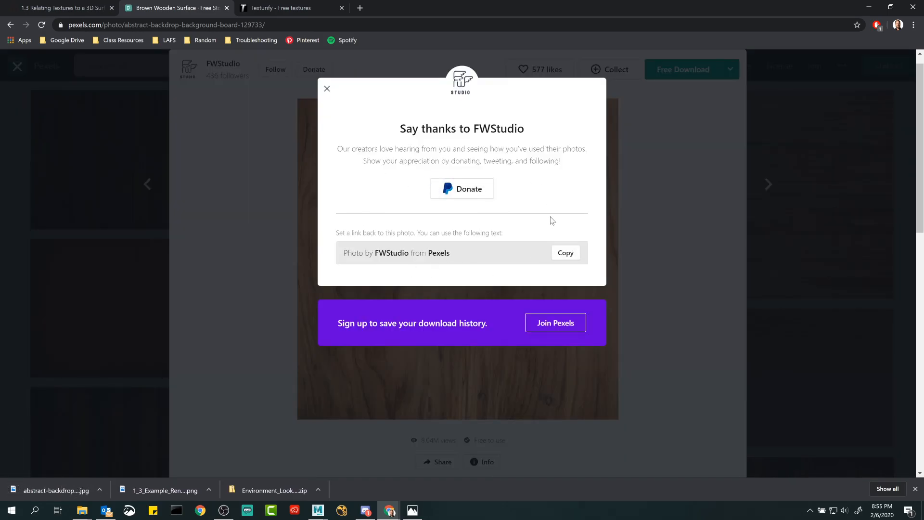
{"action": "left_click", "coordinate": [327, 89]}
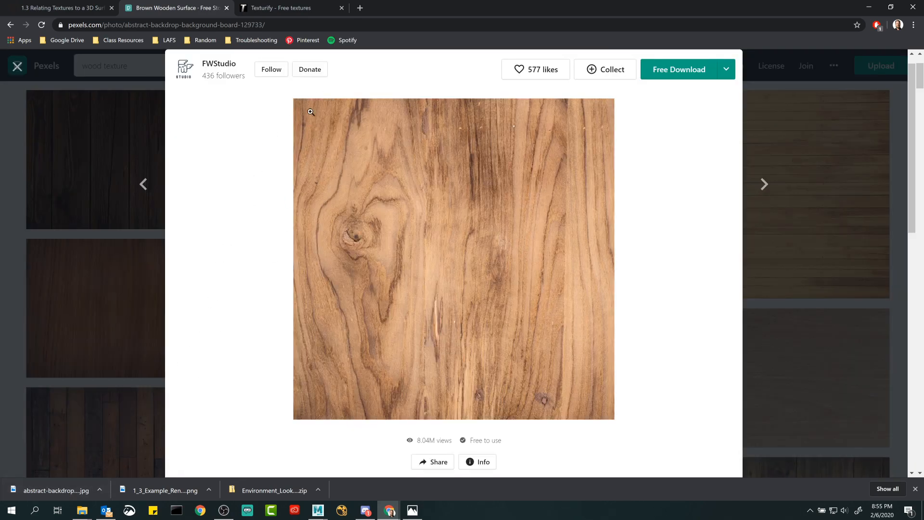
Step: Switch to the Texturify site and search its library for "wood texture", followed by the broader term "wood"
{"action": "left_click", "coordinate": [307, 8]}
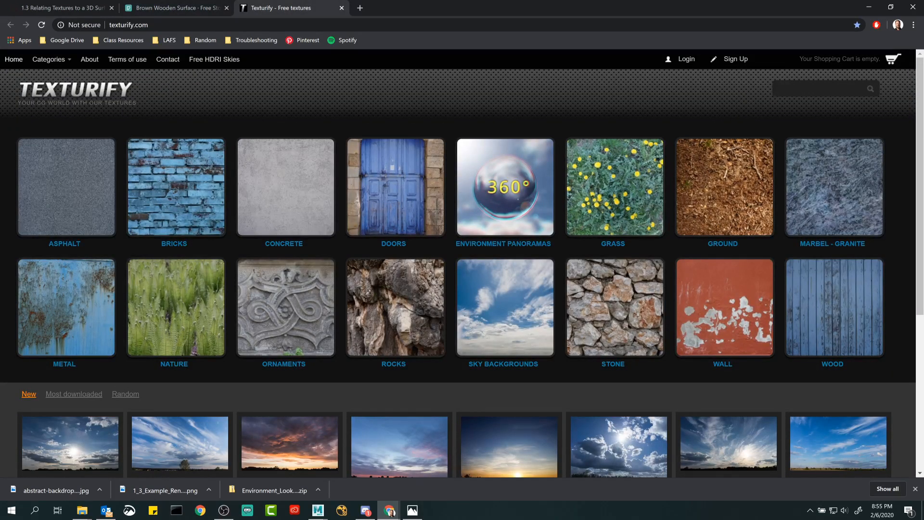
{"action": "type", "text": "wood textu"}
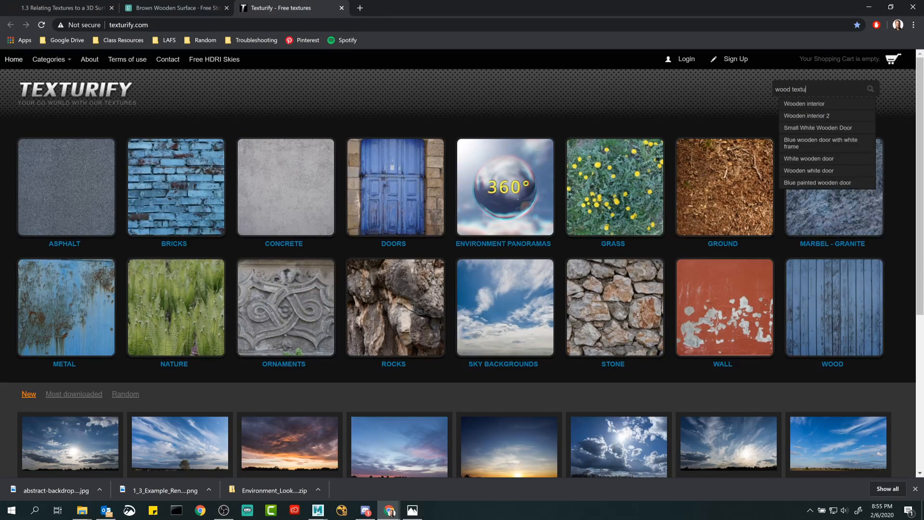
{"action": "type", "text": "re"}
{"action": "key", "text": "Return"}
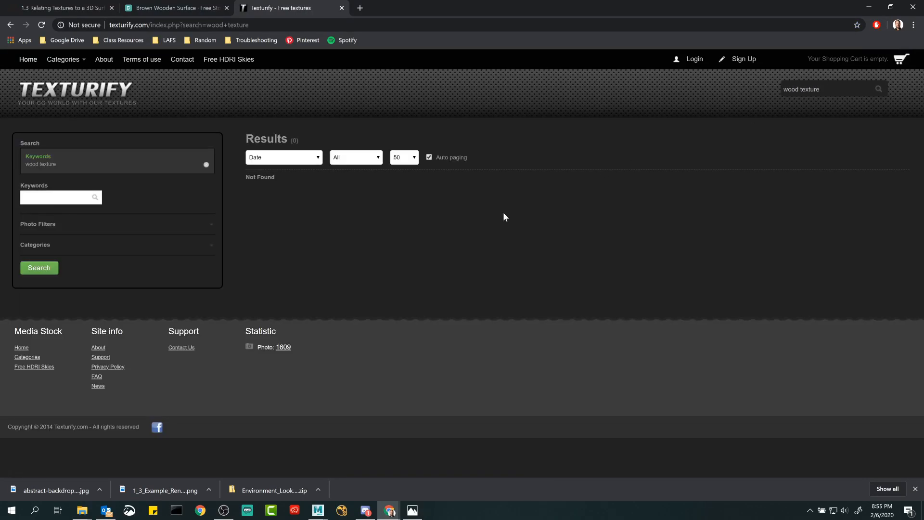
{"action": "left_click", "coordinate": [838, 90]}
{"action": "type", "text": "wood"}
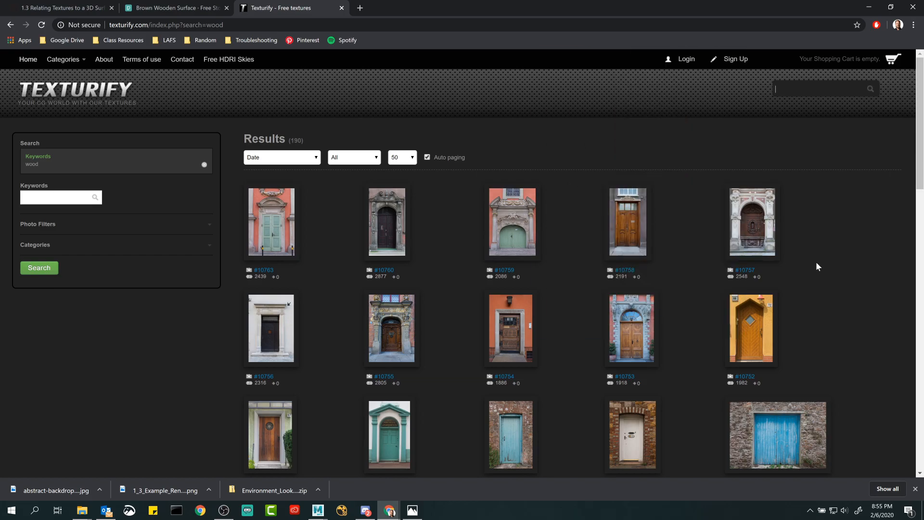
Step: Browse the Texturify wood results, examining the door photos and wooden board textures for ones suited to the doors and windows
{"action": "scroll", "coordinate": [894, 294], "scroll_direction": "down", "scroll_amount": 10}
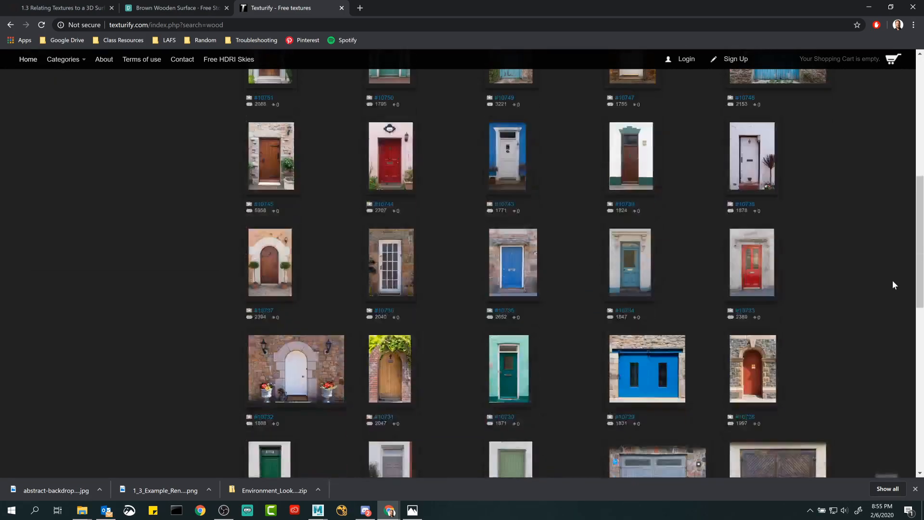
{"action": "scroll", "coordinate": [892, 284], "scroll_direction": "down", "scroll_amount": 4}
{"action": "scroll", "coordinate": [892, 285], "scroll_direction": "up", "scroll_amount": 12}
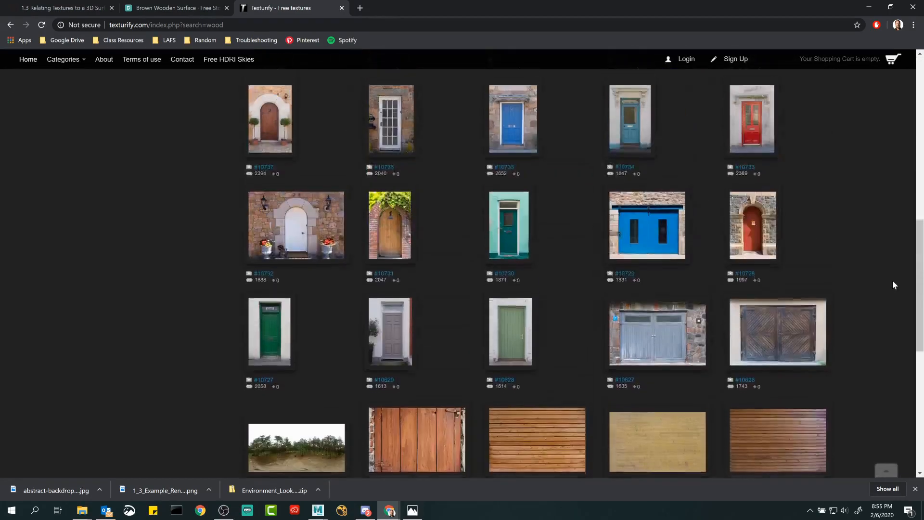
{"action": "scroll", "coordinate": [892, 280], "scroll_direction": "up", "scroll_amount": 3}
{"action": "scroll", "coordinate": [867, 265], "scroll_direction": "down", "scroll_amount": 2}
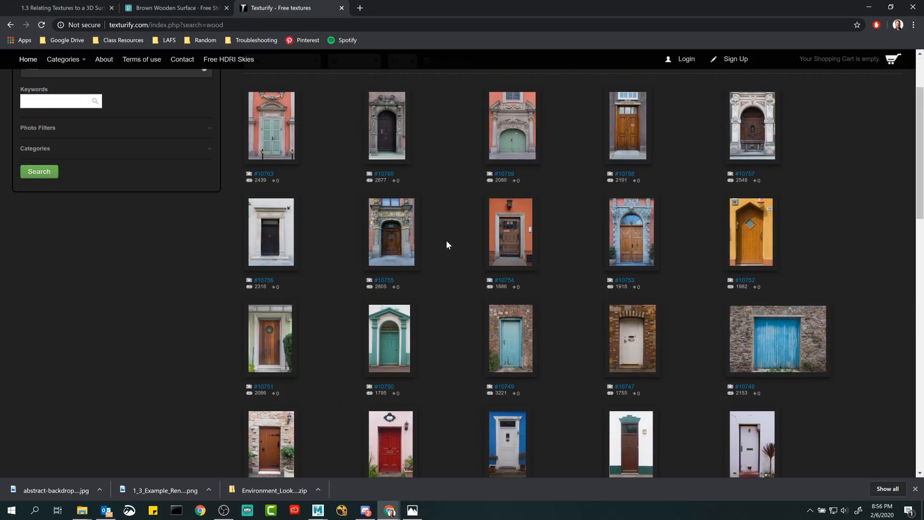
{"action": "mouse_move", "coordinate": [626, 241]}
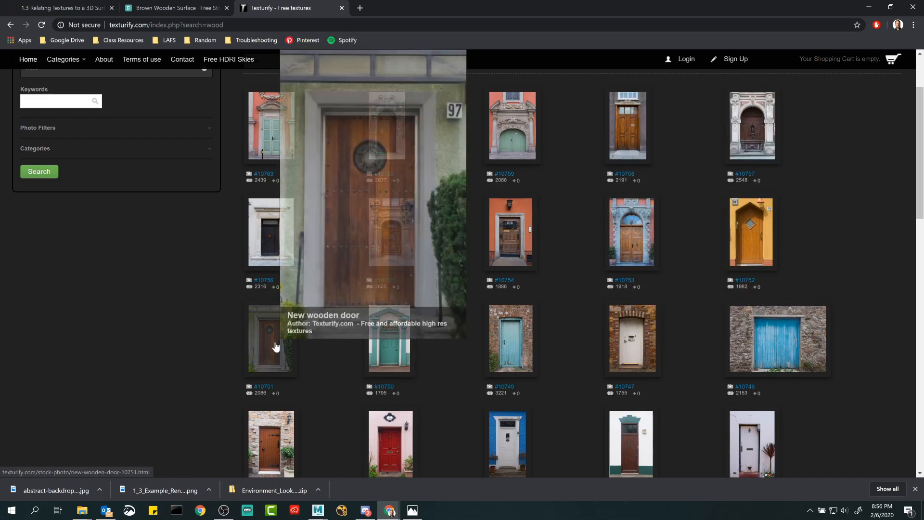
{"action": "scroll", "coordinate": [842, 265], "scroll_direction": "down", "scroll_amount": 14}
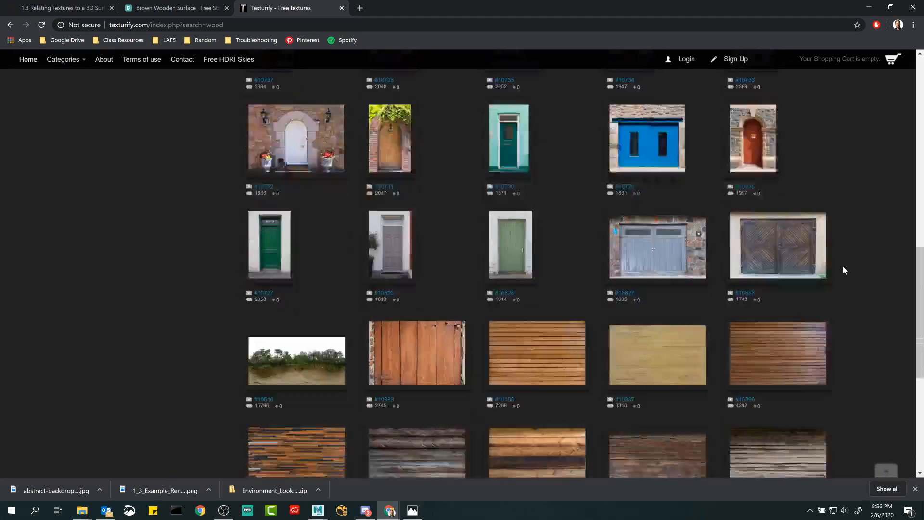
{"action": "scroll", "coordinate": [850, 287], "scroll_direction": "down", "scroll_amount": 3}
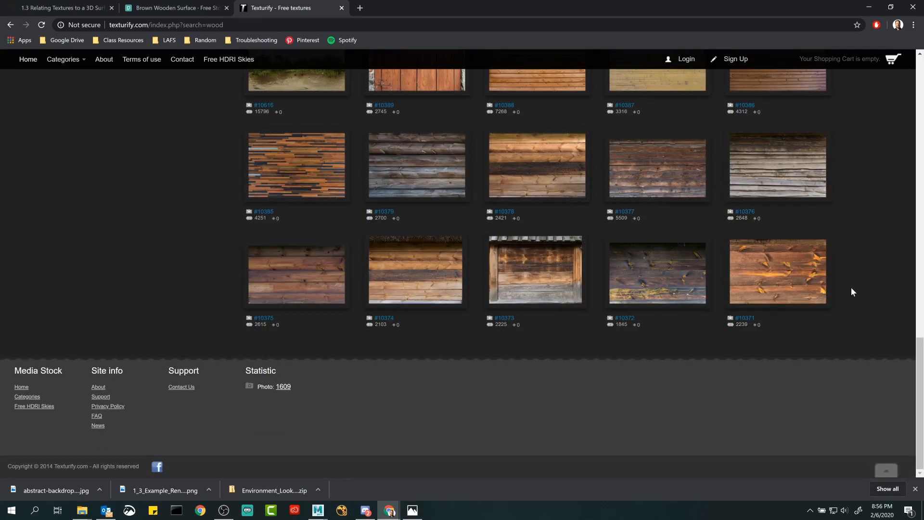
{"action": "scroll", "coordinate": [851, 291], "scroll_direction": "down", "scroll_amount": 7}
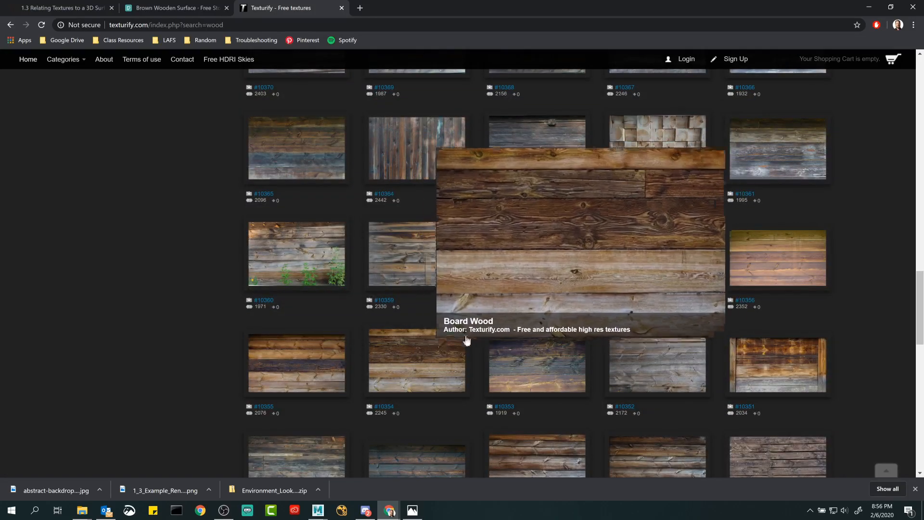
{"action": "scroll", "coordinate": [853, 286], "scroll_direction": "down", "scroll_amount": 3}
{"action": "scroll", "coordinate": [853, 287], "scroll_direction": "down", "scroll_amount": 6}
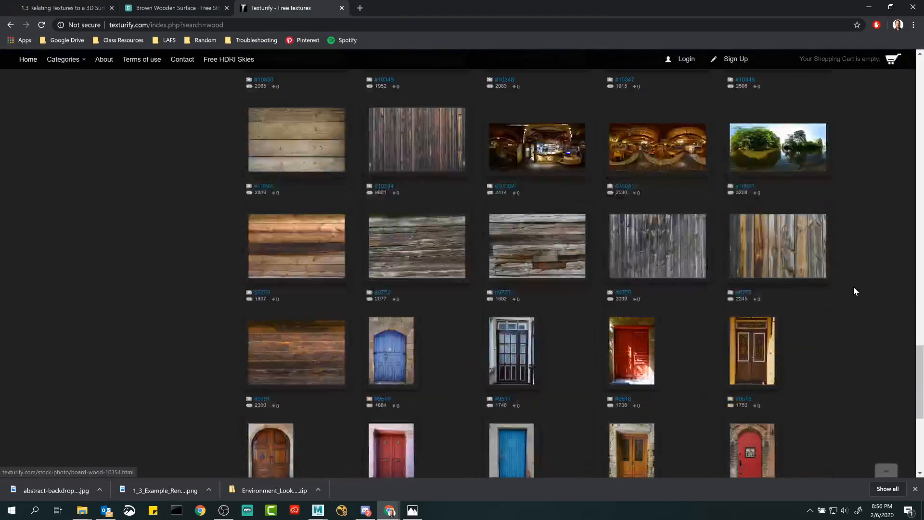
{"action": "scroll", "coordinate": [853, 287], "scroll_direction": "down", "scroll_amount": 5}
{"action": "scroll", "coordinate": [853, 287], "scroll_direction": "down", "scroll_amount": 2}
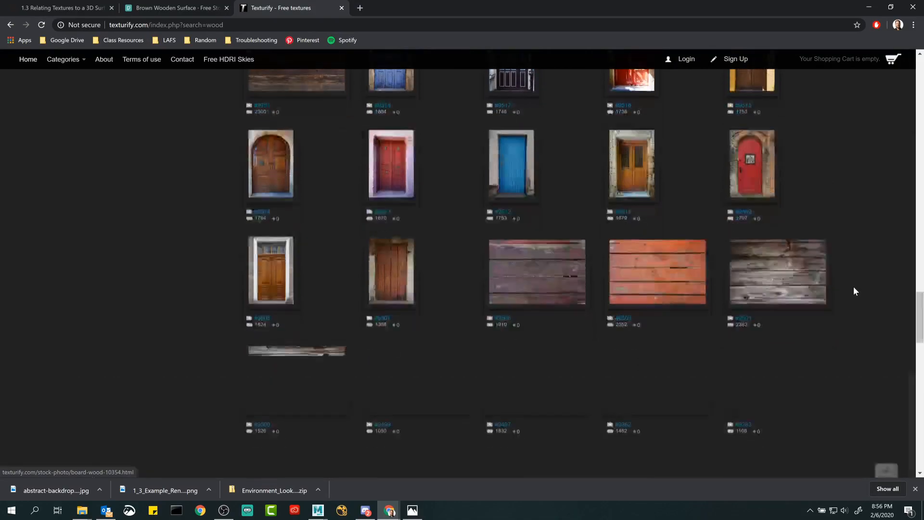
{"action": "scroll", "coordinate": [853, 291], "scroll_direction": "down", "scroll_amount": 1}
{"action": "scroll", "coordinate": [853, 290], "scroll_direction": "down", "scroll_amount": 4}
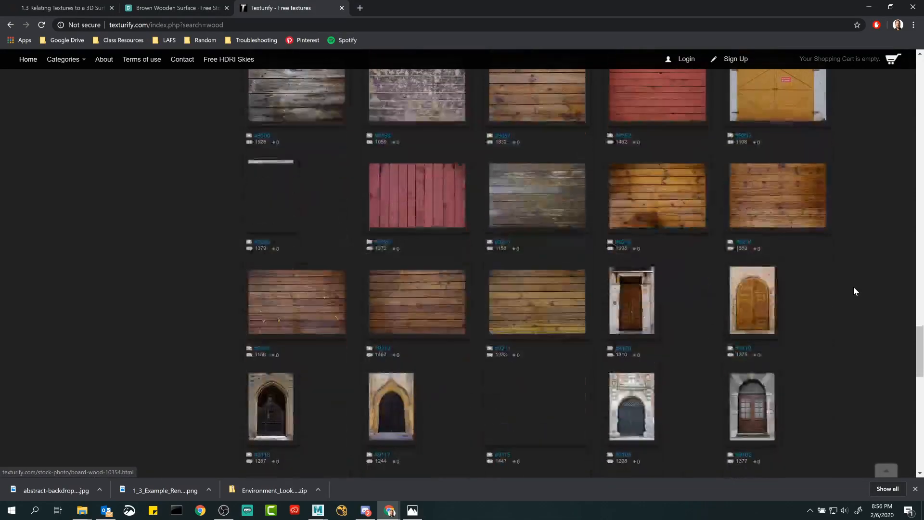
{"action": "scroll", "coordinate": [853, 291], "scroll_direction": "up", "scroll_amount": 1}
{"action": "scroll", "coordinate": [853, 291], "scroll_direction": "down", "scroll_amount": 10}
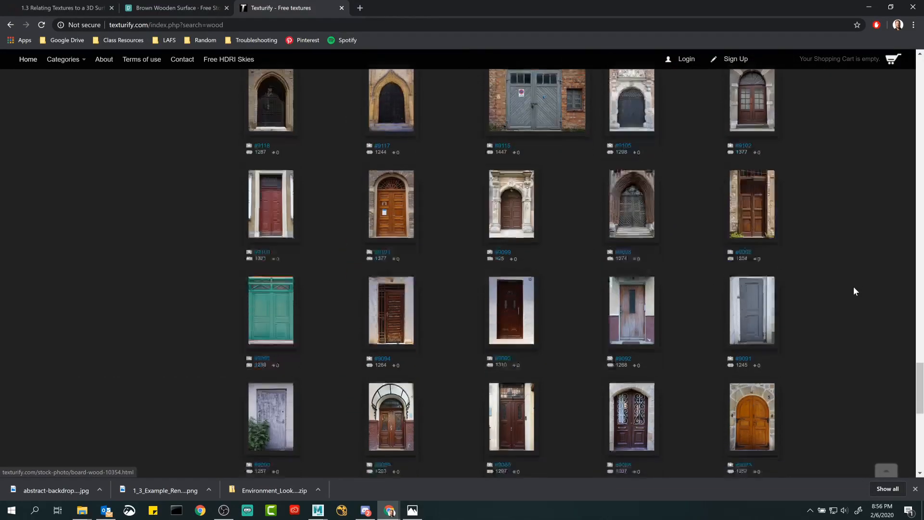
{"action": "scroll", "coordinate": [853, 291], "scroll_direction": "down", "scroll_amount": 8}
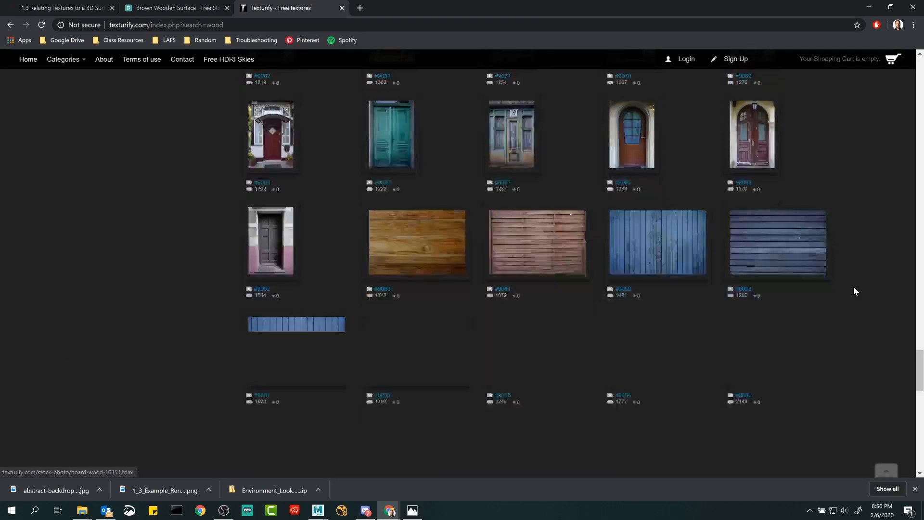
{"action": "scroll", "coordinate": [853, 291], "scroll_direction": "down", "scroll_amount": 7}
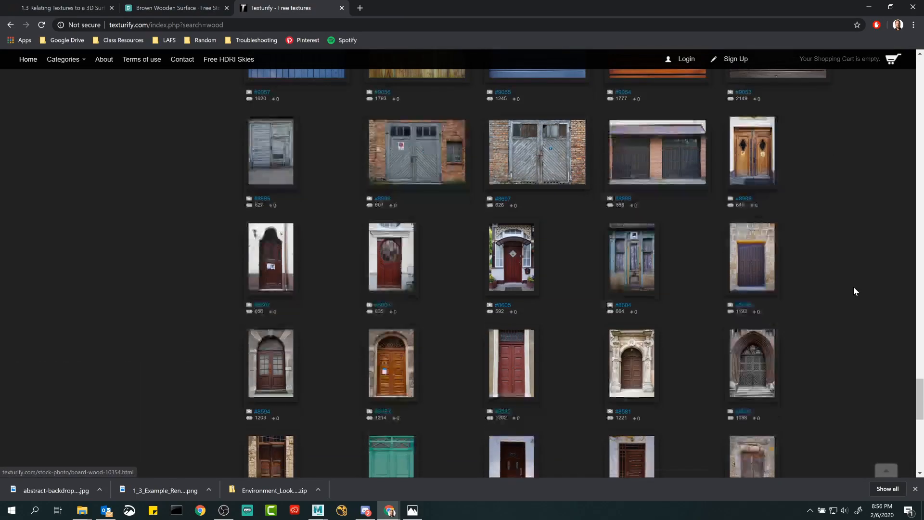
{"action": "scroll", "coordinate": [854, 290], "scroll_direction": "down", "scroll_amount": 7}
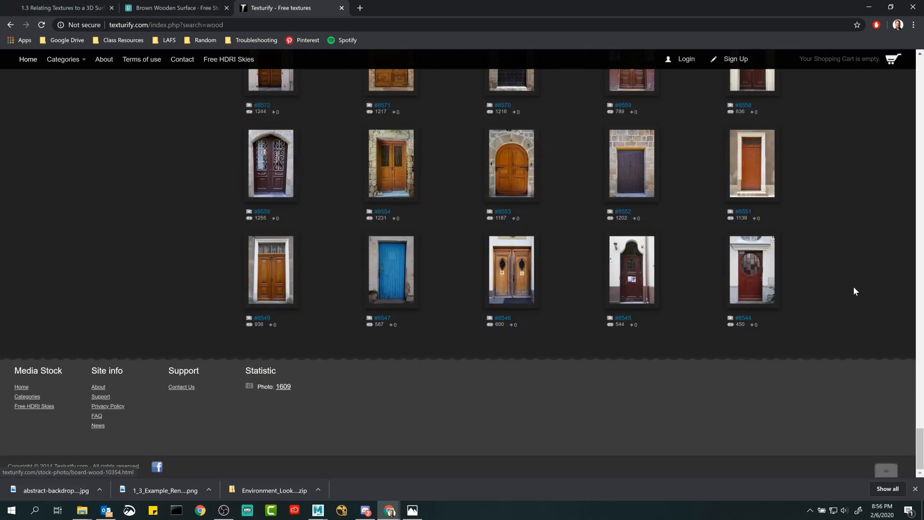
{"action": "scroll", "coordinate": [852, 291], "scroll_direction": "down", "scroll_amount": 10}
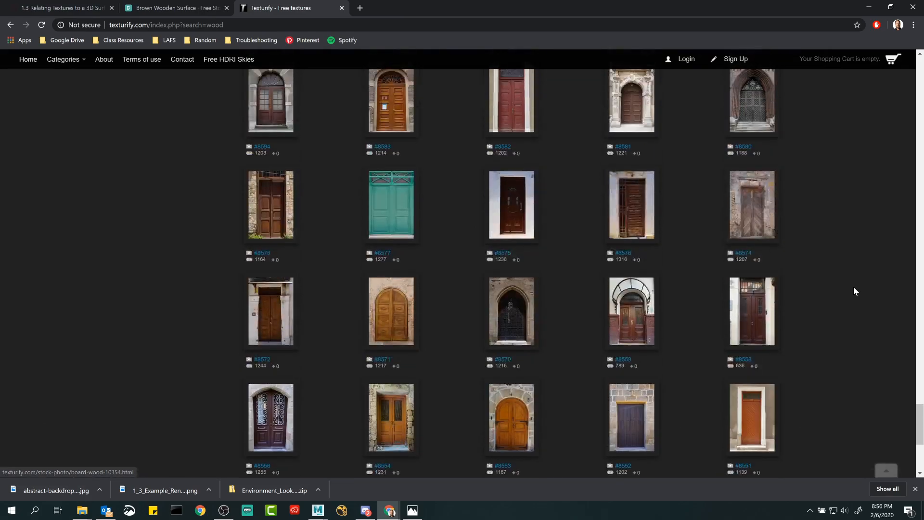
{"action": "scroll", "coordinate": [854, 289], "scroll_direction": "down", "scroll_amount": 5}
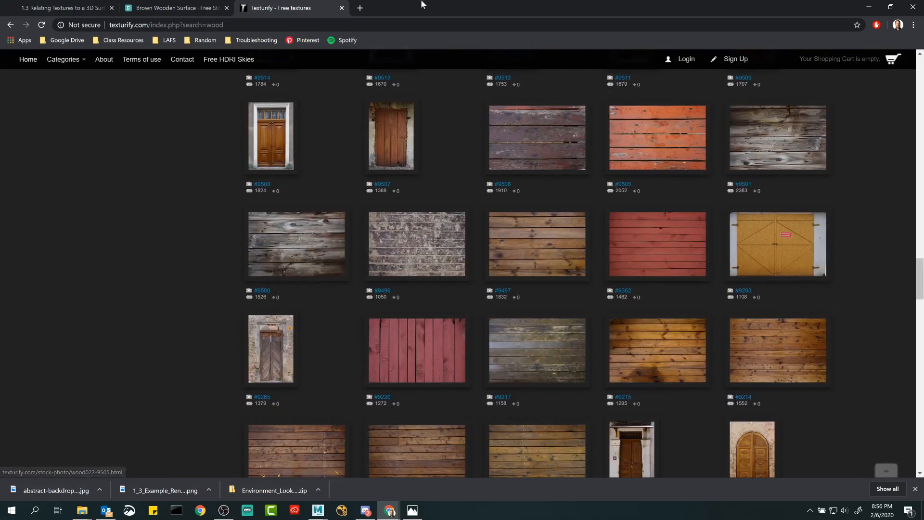
Step: Close Texturify, open FreeStockTextures from the activity page's texture resources and search it for "wood texture"
{"action": "left_click", "coordinate": [341, 7]}
{"action": "left_click", "coordinate": [103, 9]}
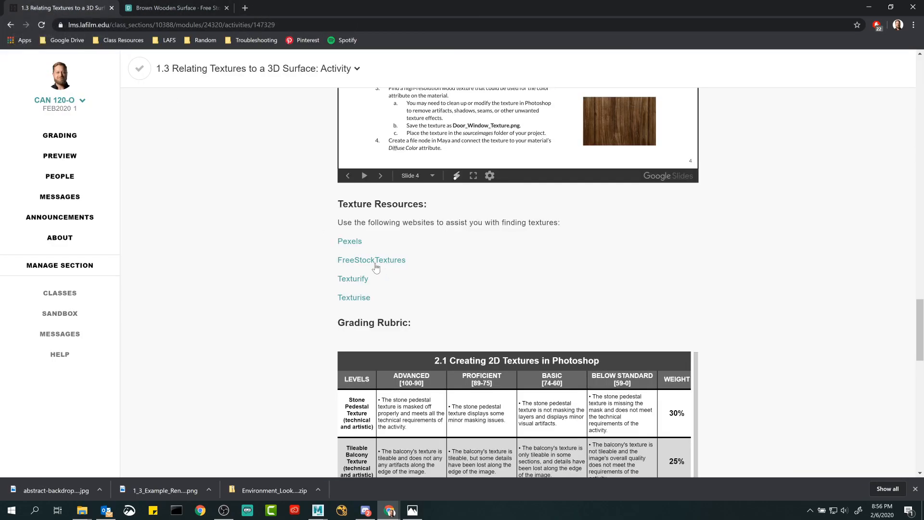
{"action": "left_click", "coordinate": [292, 7]}
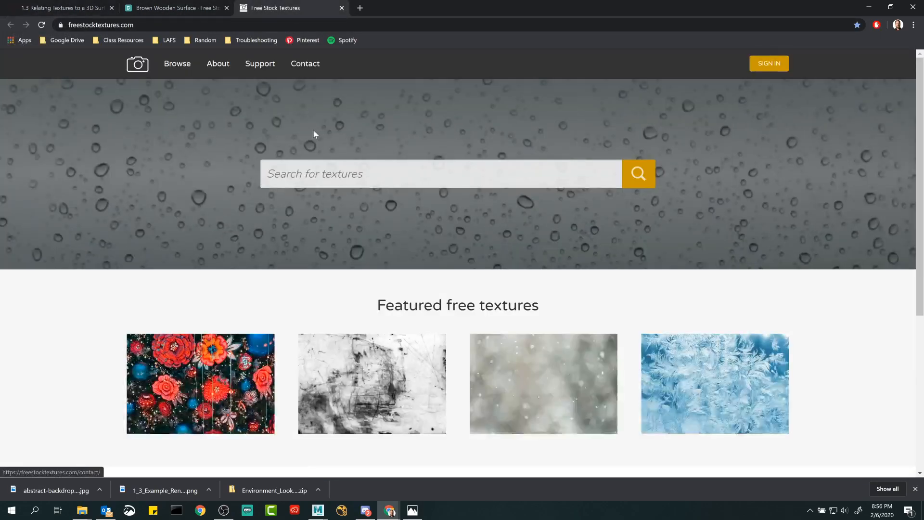
{"action": "left_click", "coordinate": [337, 174]}
{"action": "type", "text": "wood text"}
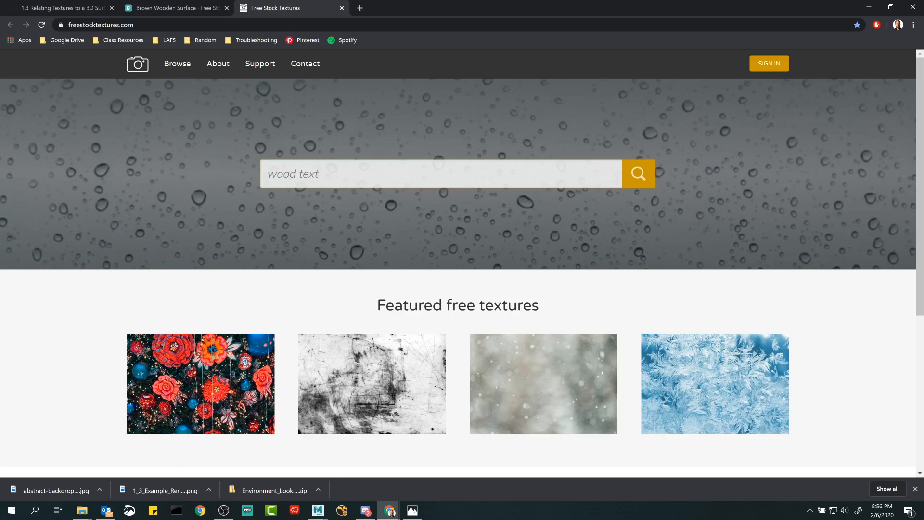
{"action": "type", "text": "ure"}
{"action": "key", "text": "Return"}
Step: Browse the FreeStockTextures wood results for grain and plank images usable on the doors and windows
{"action": "scroll", "coordinate": [96, 243], "scroll_direction": "down", "scroll_amount": 4}
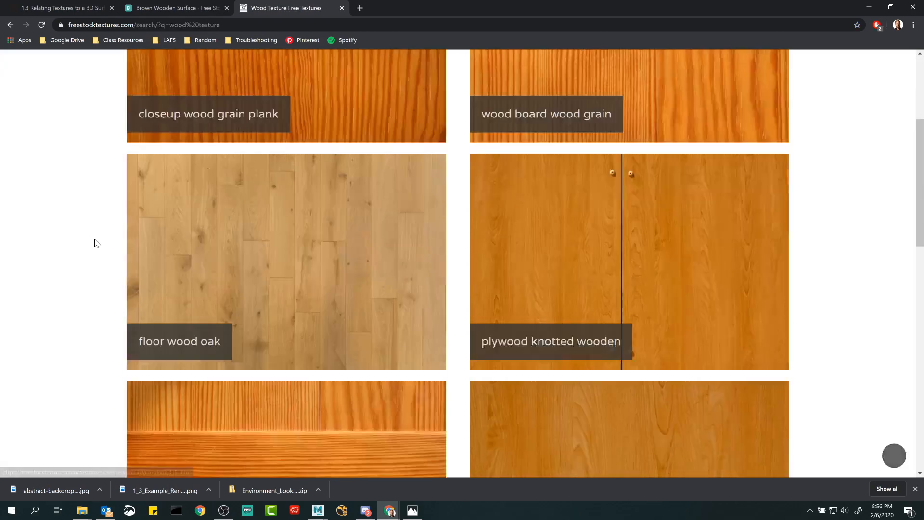
{"action": "scroll", "coordinate": [96, 243], "scroll_direction": "down", "scroll_amount": 10}
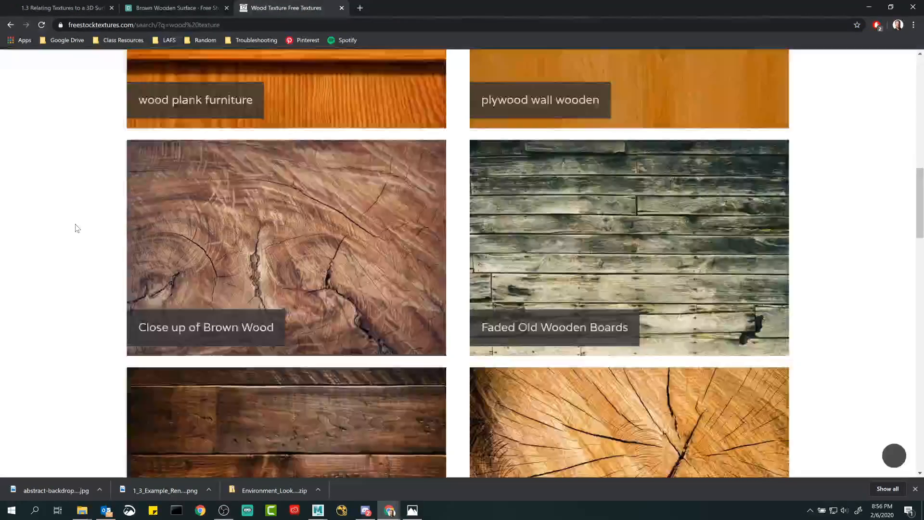
{"action": "scroll", "coordinate": [75, 228], "scroll_direction": "up", "scroll_amount": 10}
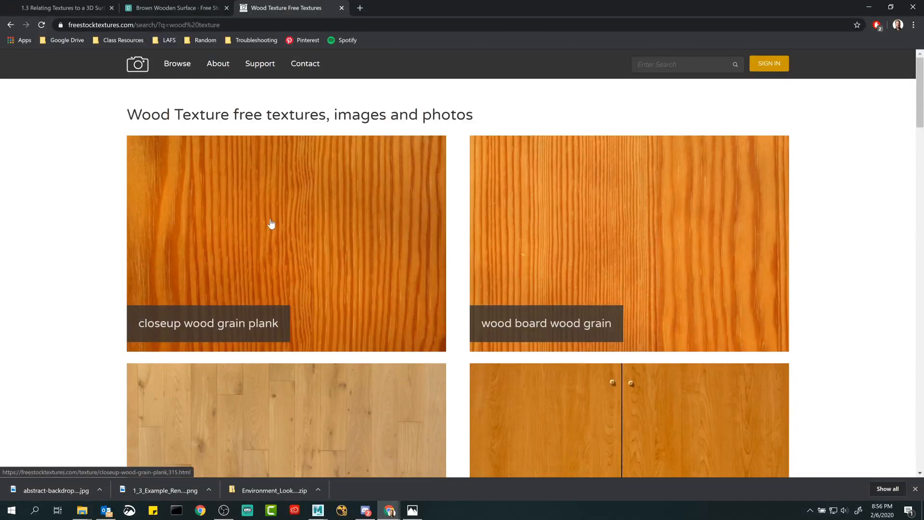
{"action": "scroll", "coordinate": [53, 225], "scroll_direction": "down", "scroll_amount": 20}
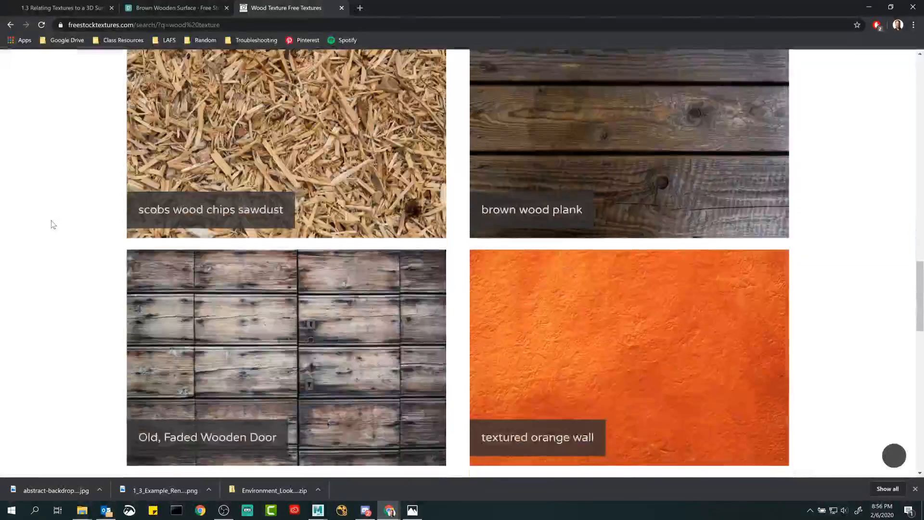
{"action": "scroll", "coordinate": [52, 223], "scroll_direction": "down", "scroll_amount": 13}
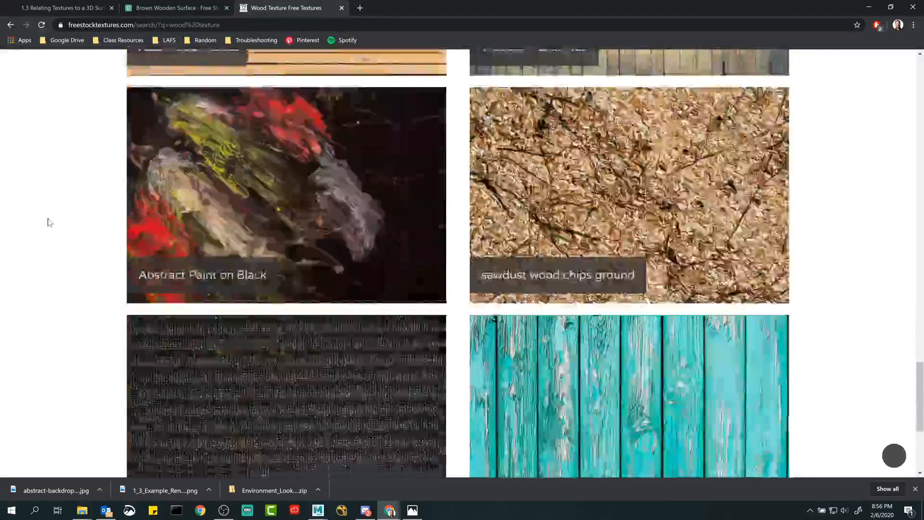
{"action": "scroll", "coordinate": [50, 222], "scroll_direction": "down", "scroll_amount": 10}
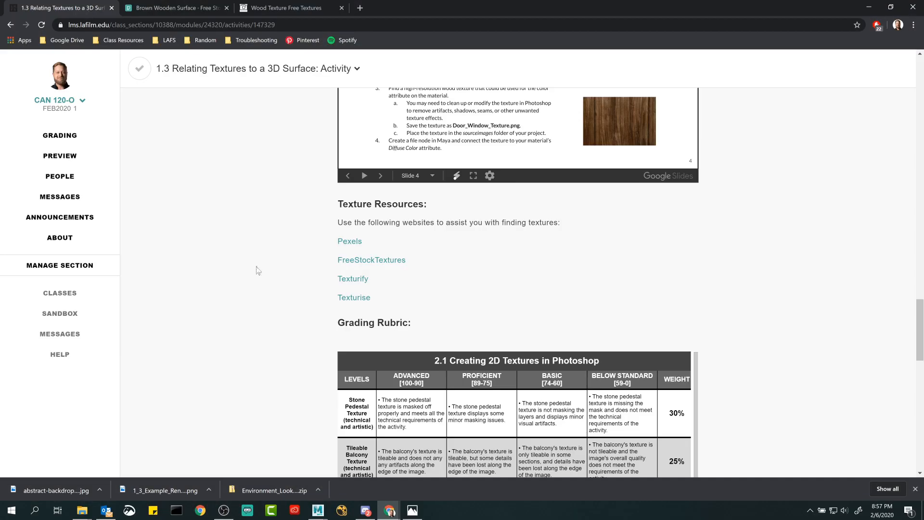
Step: Open the Texturise site from the activity page's resources and browse its Wood category down to the seamless fine pine texture
{"action": "left_click", "coordinate": [383, 9]}
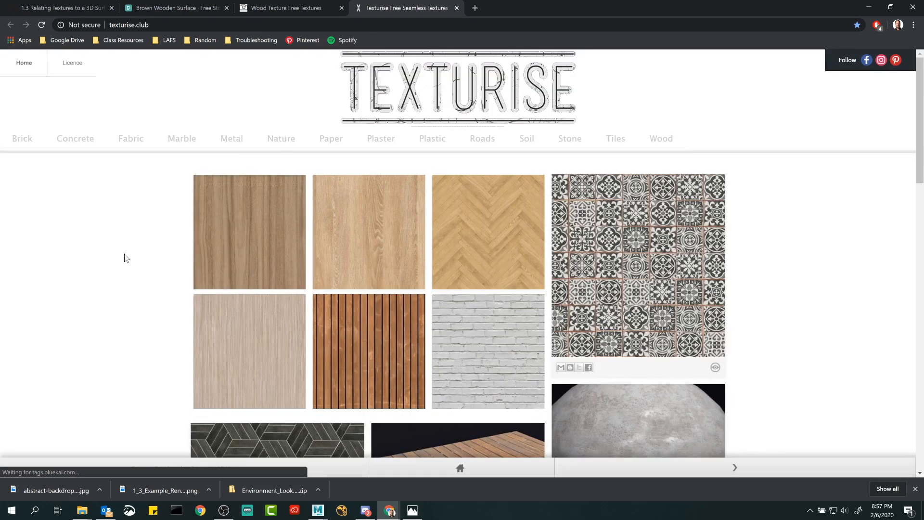
{"action": "left_click", "coordinate": [661, 140]}
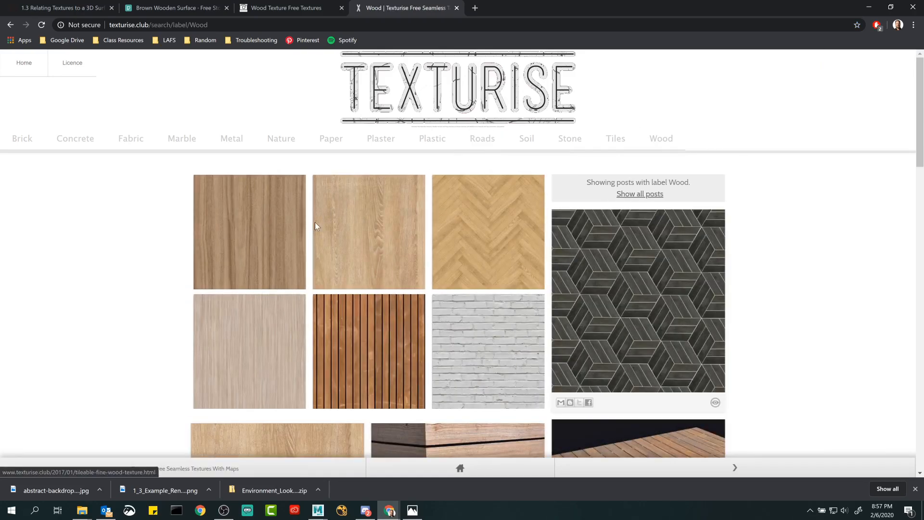
{"action": "mouse_move", "coordinate": [662, 142]}
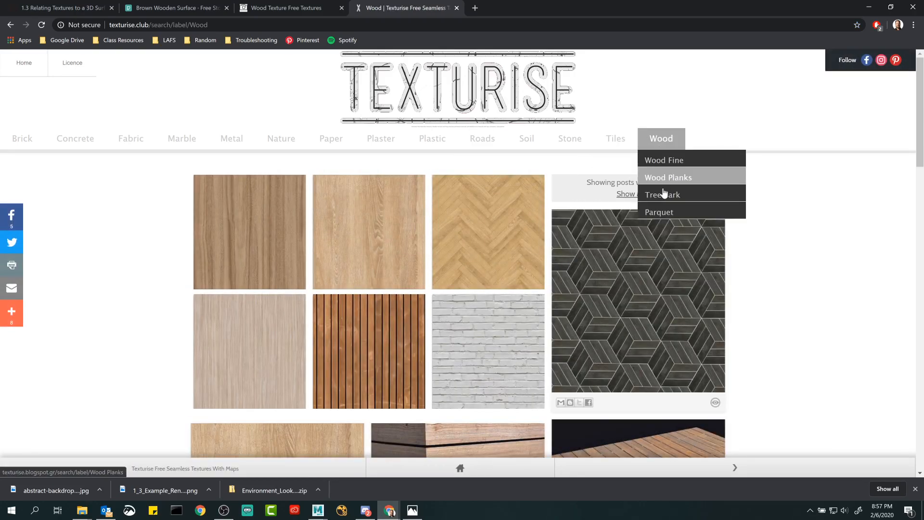
{"action": "scroll", "coordinate": [166, 247], "scroll_direction": "down", "scroll_amount": 6}
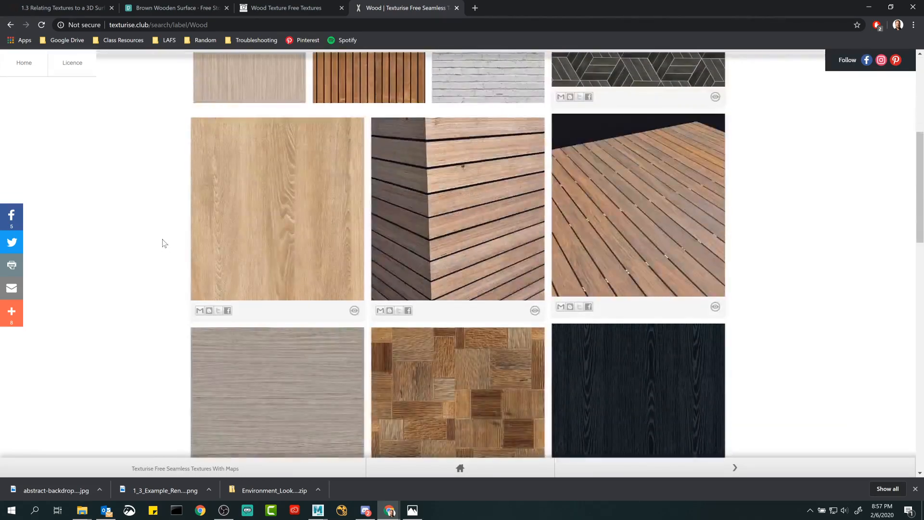
{"action": "scroll", "coordinate": [132, 237], "scroll_direction": "down", "scroll_amount": 11}
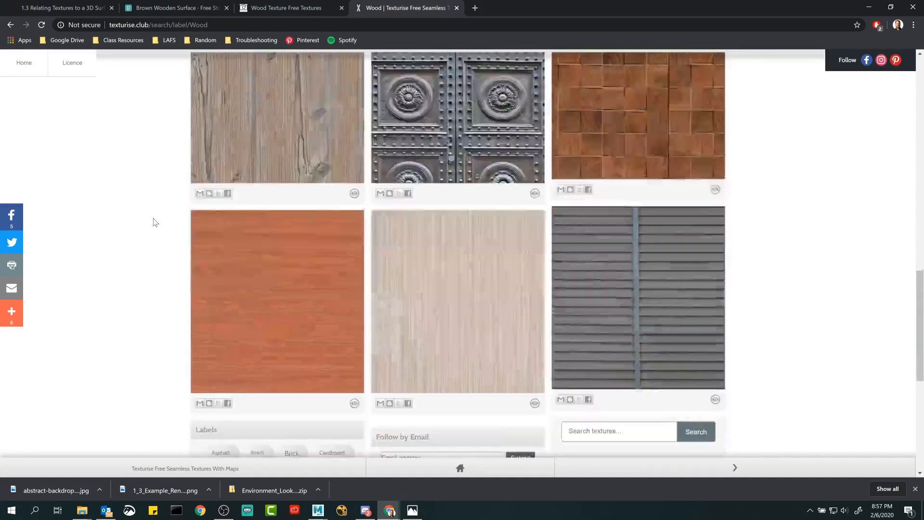
{"action": "scroll", "coordinate": [154, 222], "scroll_direction": "up", "scroll_amount": 2}
{"action": "mouse_move", "coordinate": [291, 195]}
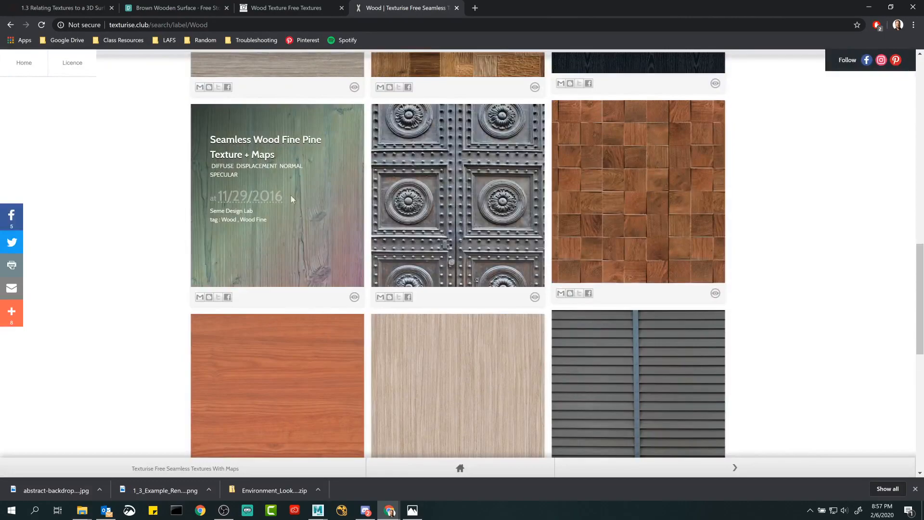
Step: Browse the rest of Texturise's Wood category and open the Tileable Fine Wood Texture page
{"action": "scroll", "coordinate": [146, 245], "scroll_direction": "down", "scroll_amount": 6}
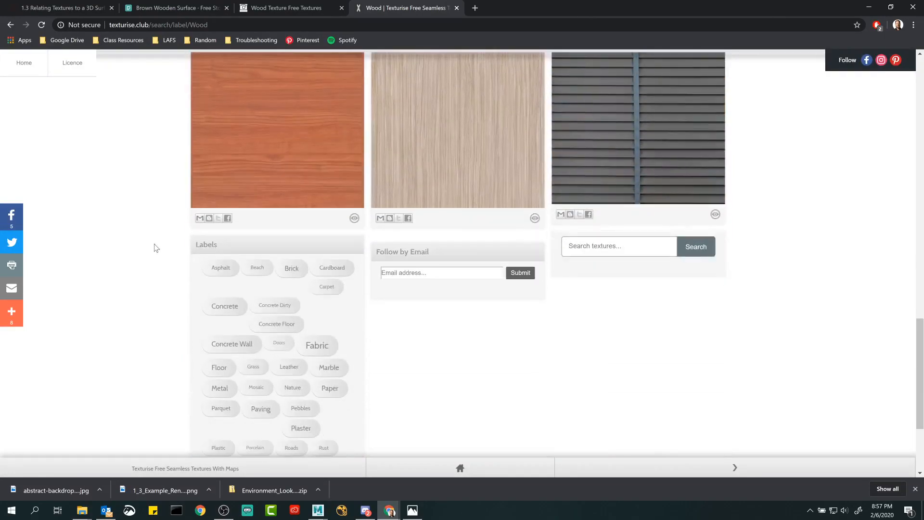
{"action": "scroll", "coordinate": [152, 247], "scroll_direction": "up", "scroll_amount": 2}
{"action": "scroll", "coordinate": [154, 248], "scroll_direction": "down", "scroll_amount": 5}
{"action": "scroll", "coordinate": [154, 247], "scroll_direction": "up", "scroll_amount": 6}
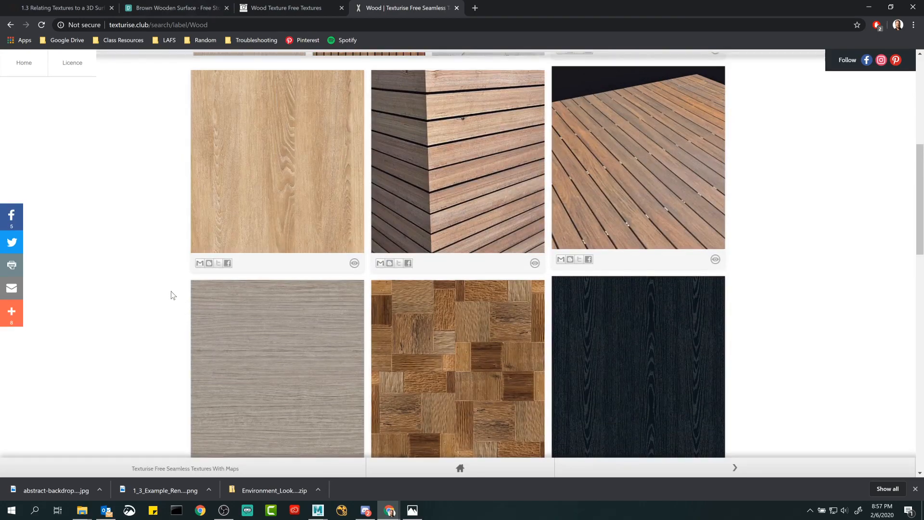
{"action": "scroll", "coordinate": [172, 294], "scroll_direction": "up", "scroll_amount": 1}
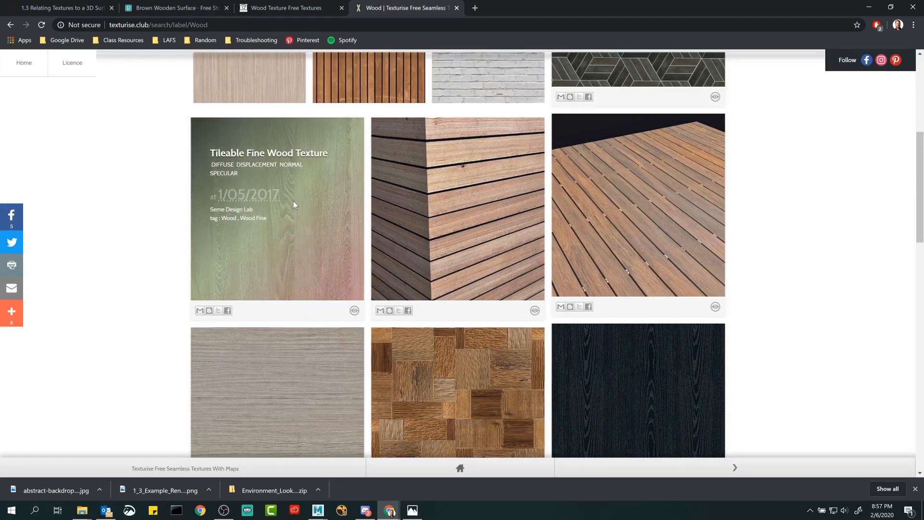
{"action": "left_click", "coordinate": [267, 160]}
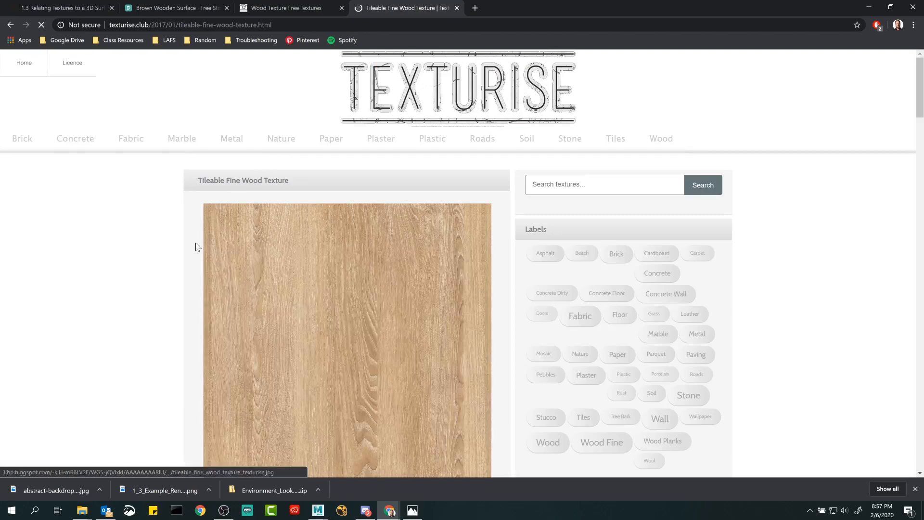
Step: Examine the Tileable Fine Wood Texture's diffuse and accompanying maps, viewing the texture from the popular posts in a separate tab
{"action": "scroll", "coordinate": [153, 255], "scroll_direction": "down", "scroll_amount": 9}
{"action": "scroll", "coordinate": [140, 246], "scroll_direction": "down", "scroll_amount": 13}
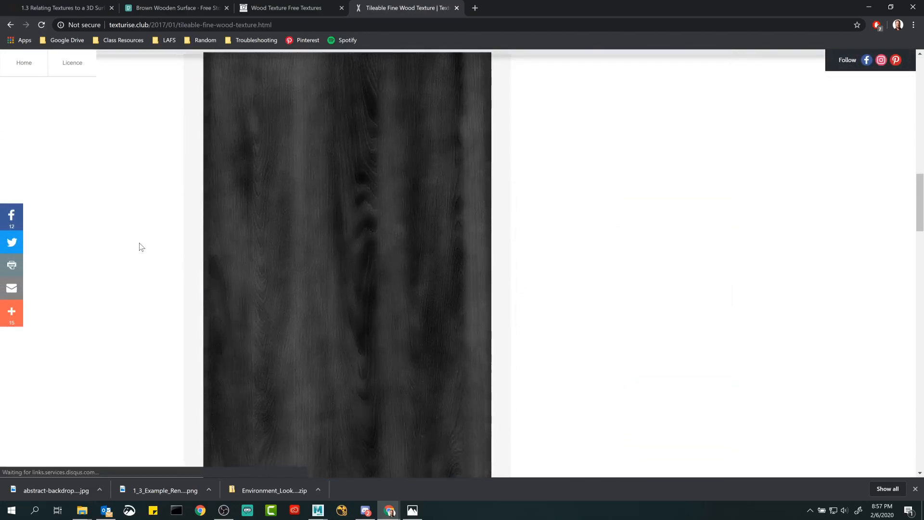
{"action": "scroll", "coordinate": [140, 247], "scroll_direction": "up", "scroll_amount": 20}
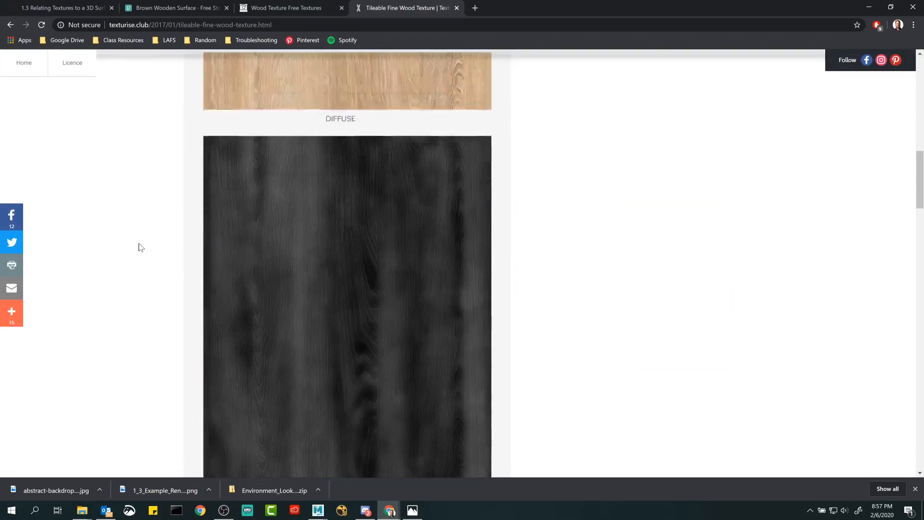
{"action": "scroll", "coordinate": [141, 247], "scroll_direction": "up", "scroll_amount": 3}
{"action": "scroll", "coordinate": [139, 248], "scroll_direction": "down", "scroll_amount": 5}
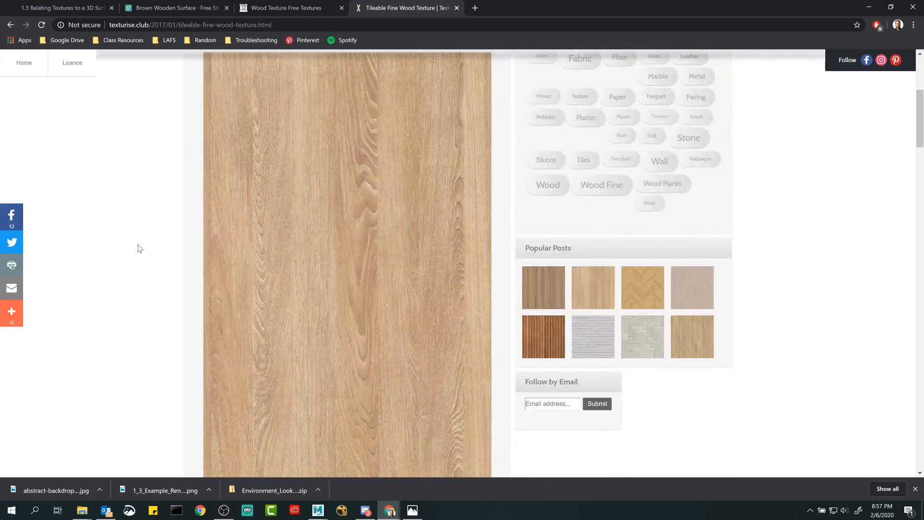
{"action": "left_click", "coordinate": [598, 283]}
{"action": "scroll", "coordinate": [290, 295], "scroll_direction": "down", "scroll_amount": 6}
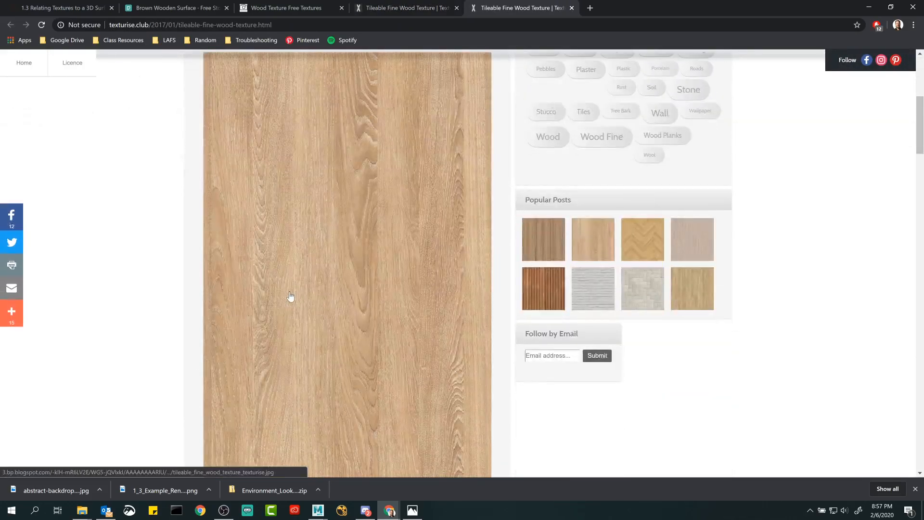
Step: Close the two Texturise tabs and the FreeStockTextures results, returning to the Pexels brown wooden surface photo
{"action": "left_click", "coordinate": [571, 8]}
{"action": "left_click", "coordinate": [456, 8]}
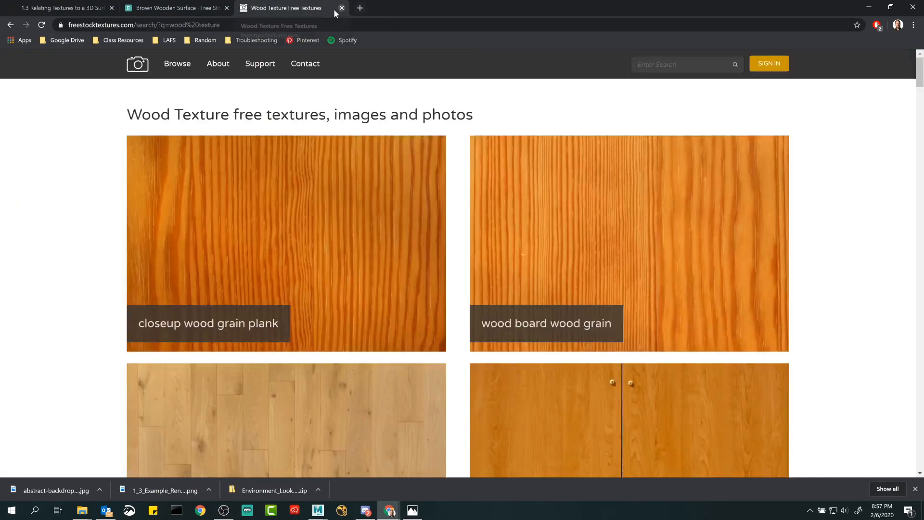
{"action": "left_click", "coordinate": [342, 8]}
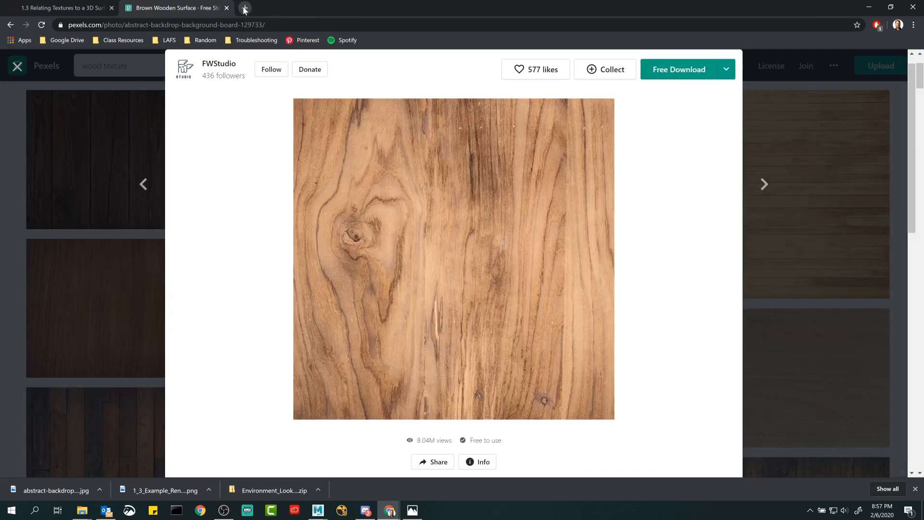
Step: Search Google Images for "wood texture" in a new tab
{"action": "left_click", "coordinate": [244, 8]}
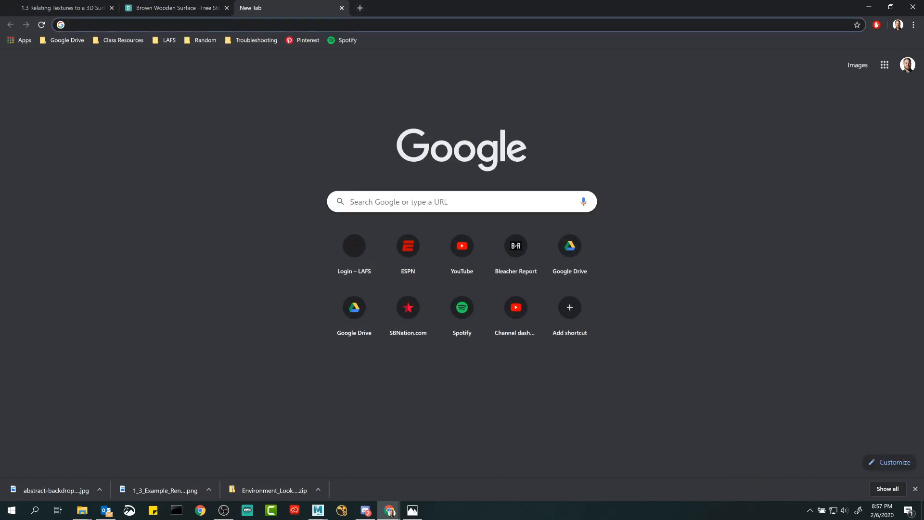
{"action": "left_click", "coordinate": [399, 201]}
{"action": "type", "text": "wood texture"}
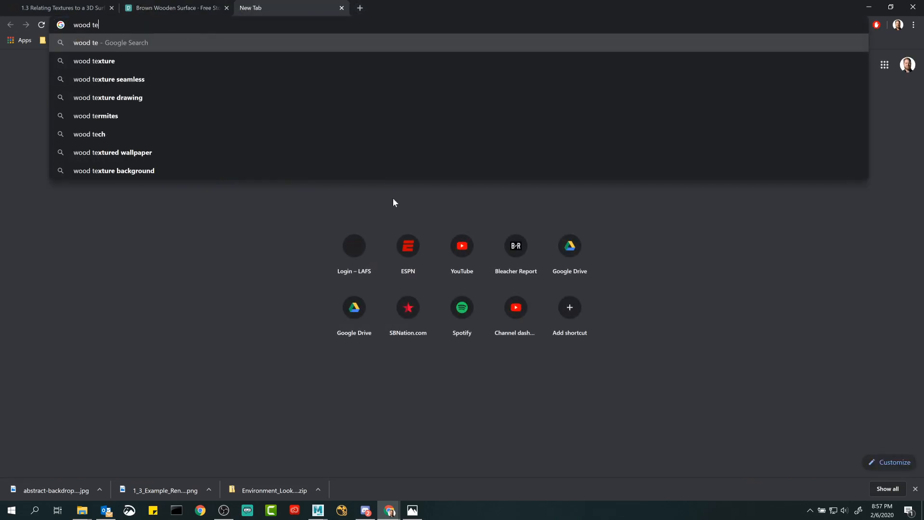
{"action": "key", "text": "Return"}
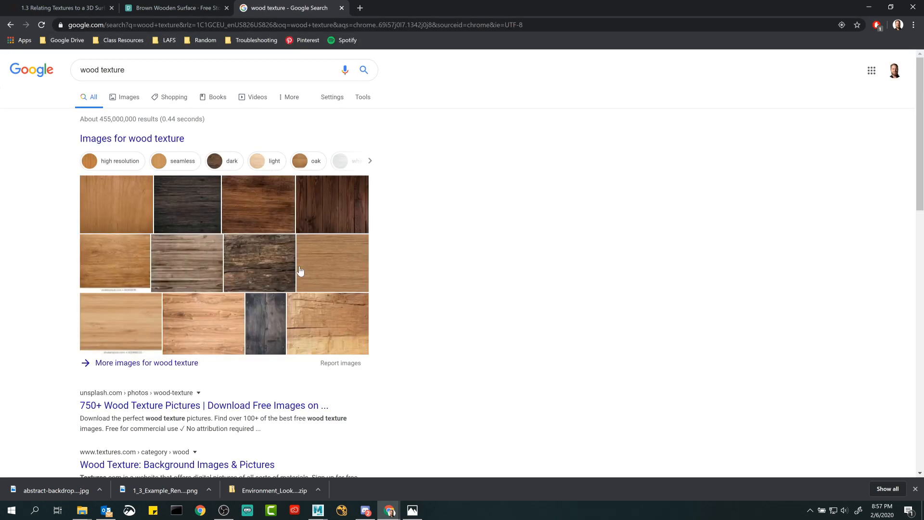
{"action": "left_click", "coordinate": [131, 98]}
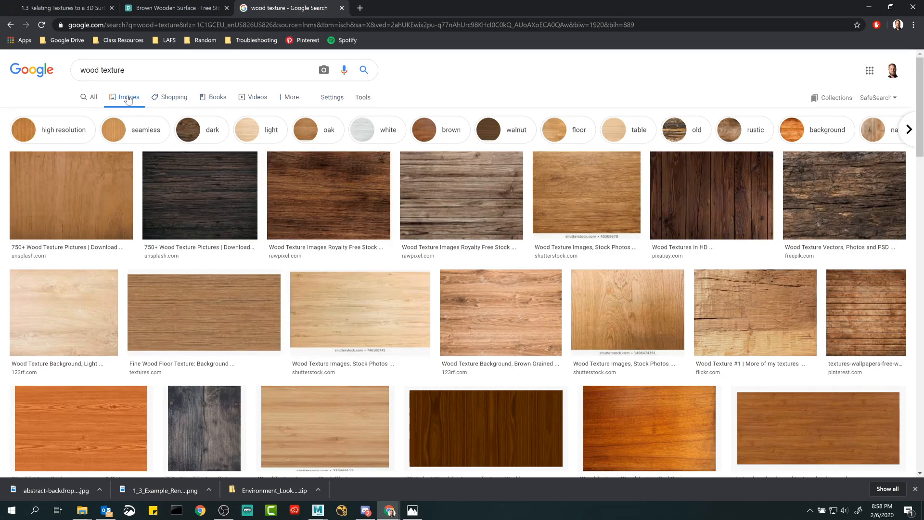
Step: Filter the wood texture image results to the Large size
{"action": "left_click", "coordinate": [363, 98]}
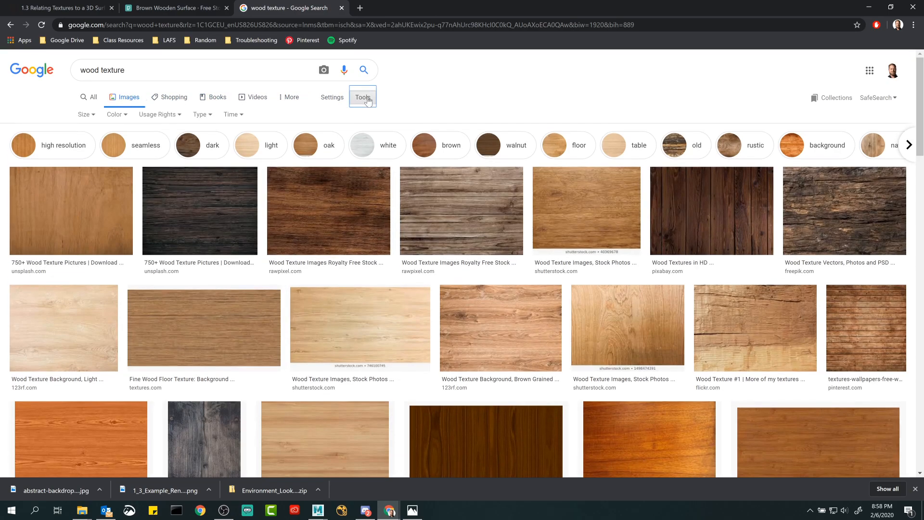
{"action": "left_click", "coordinate": [86, 115]}
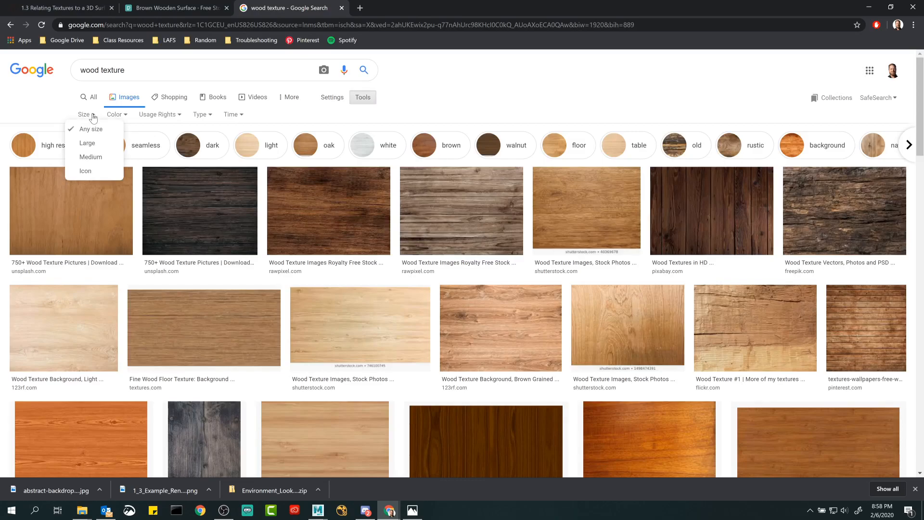
{"action": "left_click", "coordinate": [90, 144]}
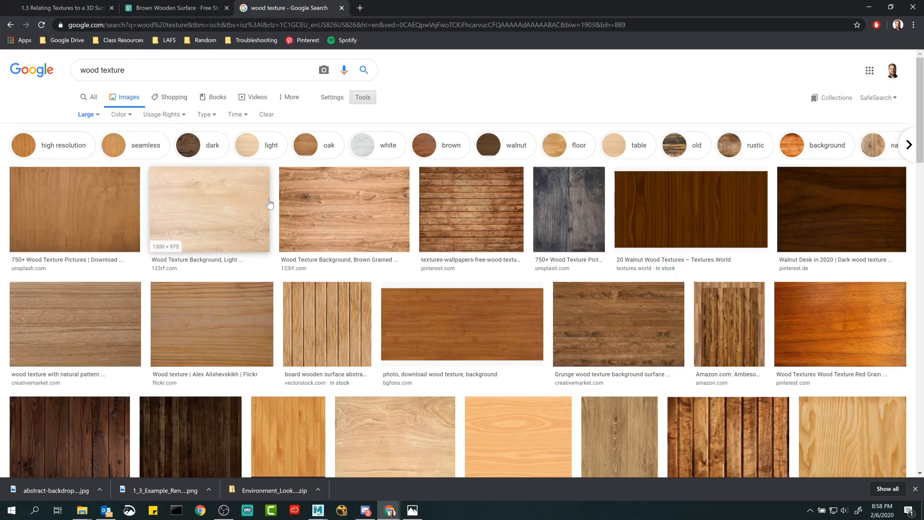
Step: Browse the large wood texture image results for grain and plank patterns suited to the doors and windows
{"action": "scroll", "coordinate": [238, 231], "scroll_direction": "down", "scroll_amount": 1}
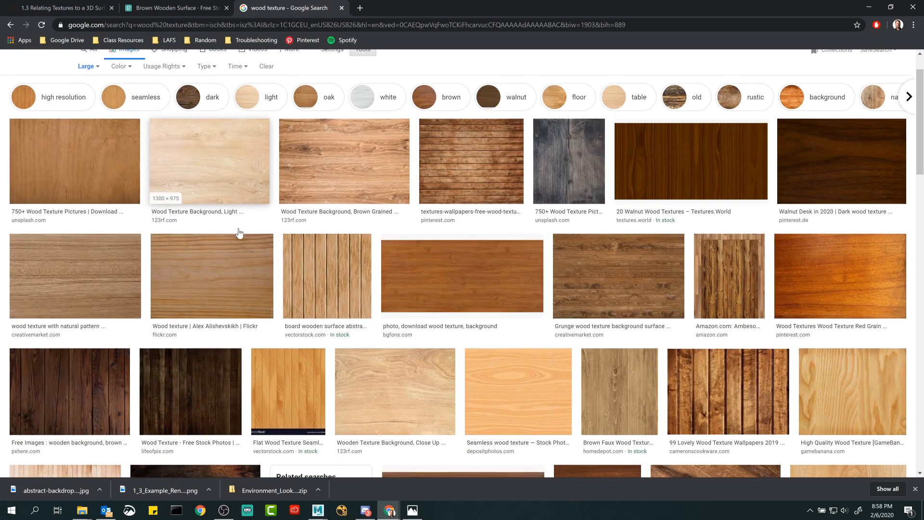
{"action": "scroll", "coordinate": [238, 228], "scroll_direction": "down", "scroll_amount": 7}
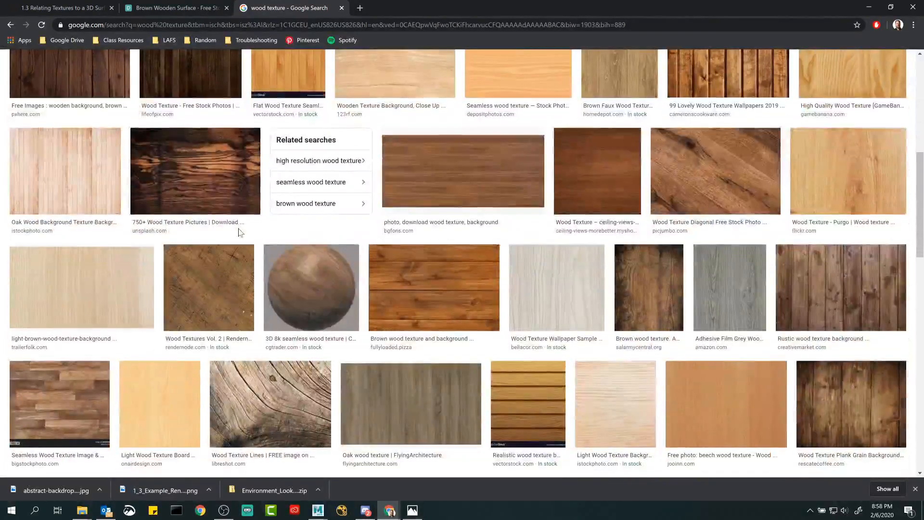
{"action": "scroll", "coordinate": [240, 233], "scroll_direction": "down", "scroll_amount": 3}
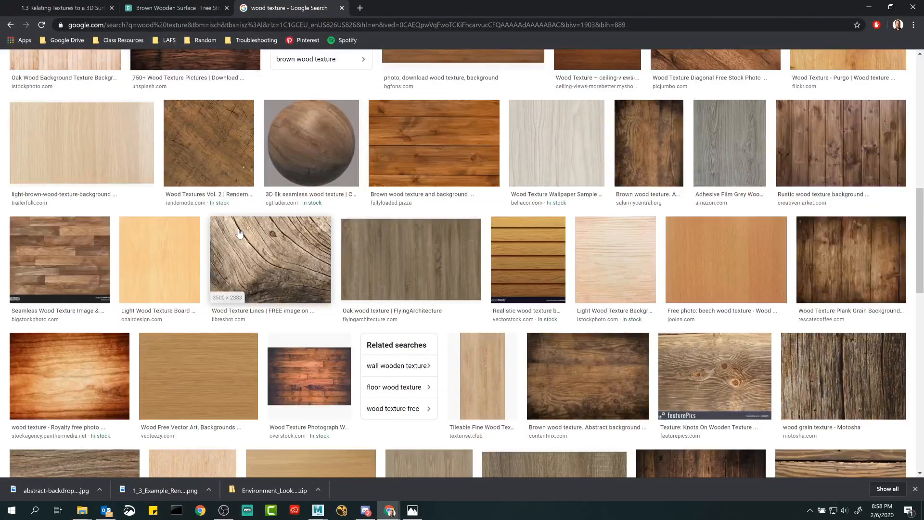
{"action": "scroll", "coordinate": [239, 233], "scroll_direction": "down", "scroll_amount": 3}
{"action": "scroll", "coordinate": [241, 234], "scroll_direction": "down", "scroll_amount": 3}
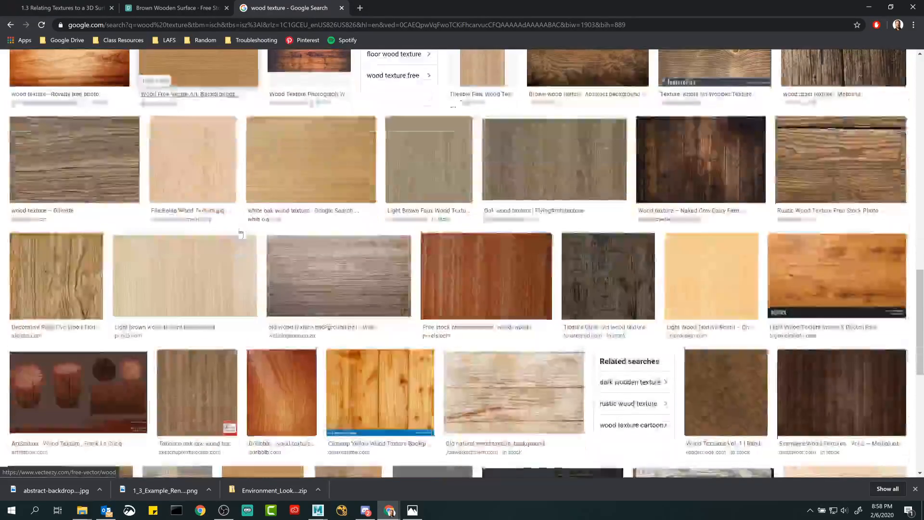
{"action": "scroll", "coordinate": [238, 228], "scroll_direction": "down", "scroll_amount": 4}
{"action": "scroll", "coordinate": [239, 233], "scroll_direction": "up", "scroll_amount": 1}
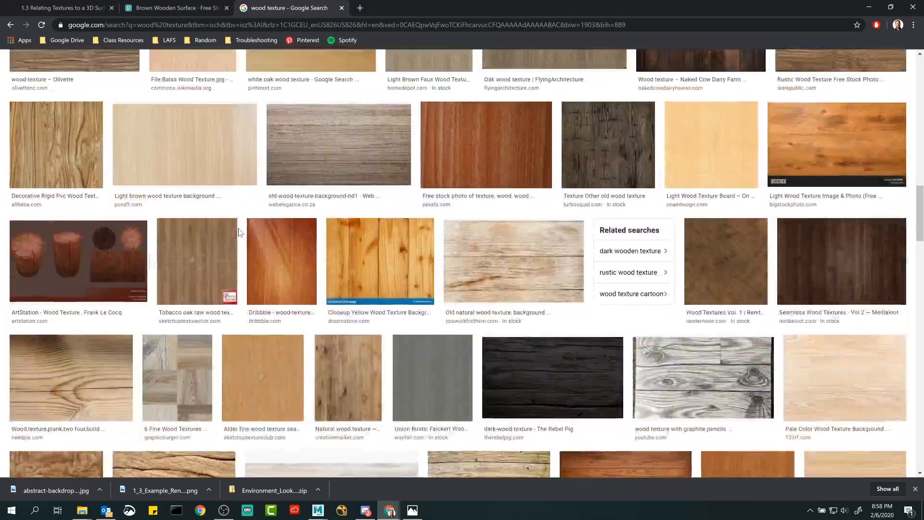
{"action": "scroll", "coordinate": [239, 232], "scroll_direction": "down", "scroll_amount": 4}
{"action": "scroll", "coordinate": [239, 232], "scroll_direction": "up", "scroll_amount": 3}
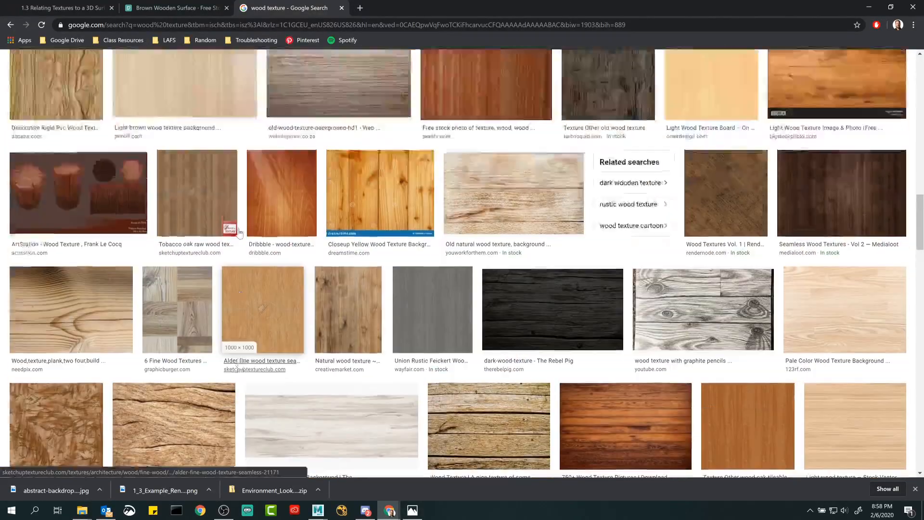
{"action": "scroll", "coordinate": [240, 232], "scroll_direction": "up", "scroll_amount": 15}
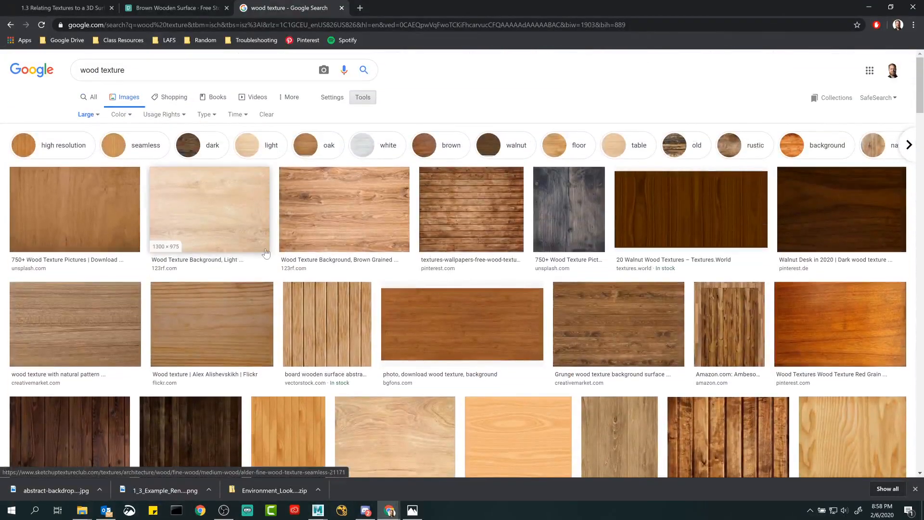
Step: Preview the 123RF, Unsplash and Flickr wood results, plus the related aljanh.net wood texture, to compare their grain
{"action": "left_click", "coordinate": [342, 208]}
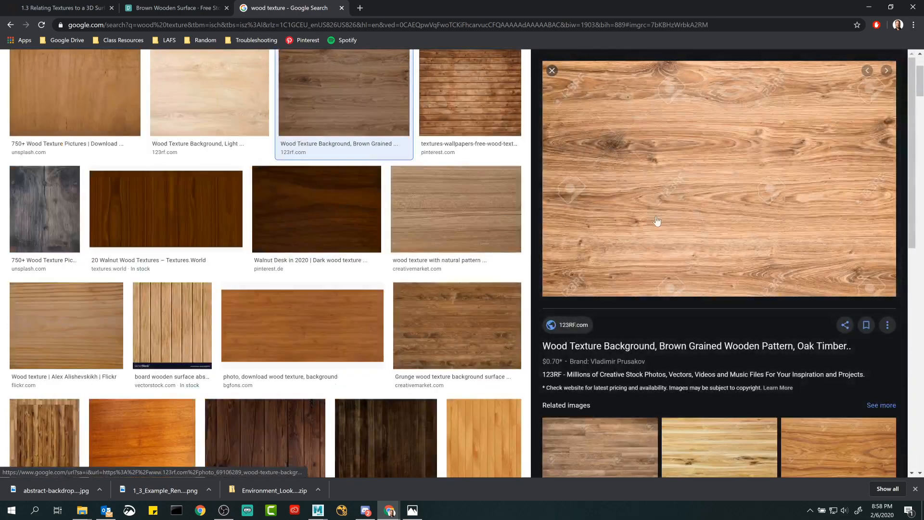
{"action": "left_click", "coordinate": [217, 96]}
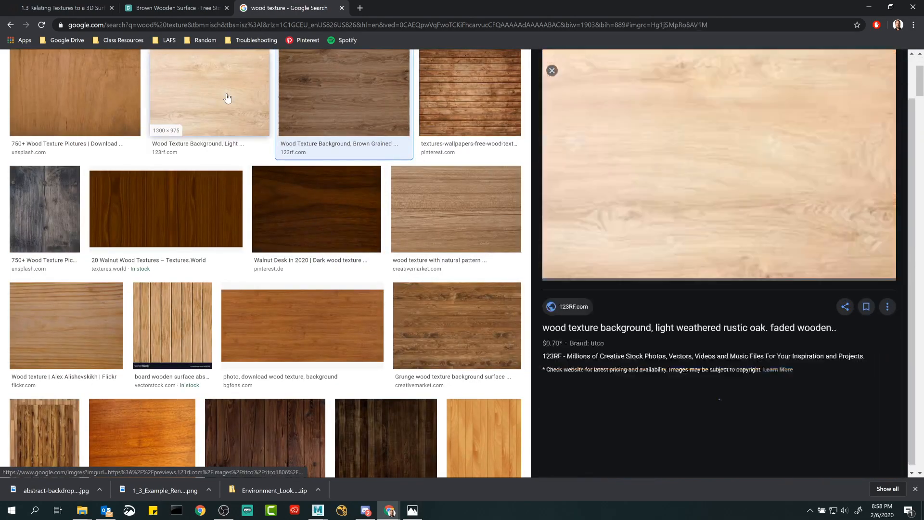
{"action": "left_click", "coordinate": [97, 98]}
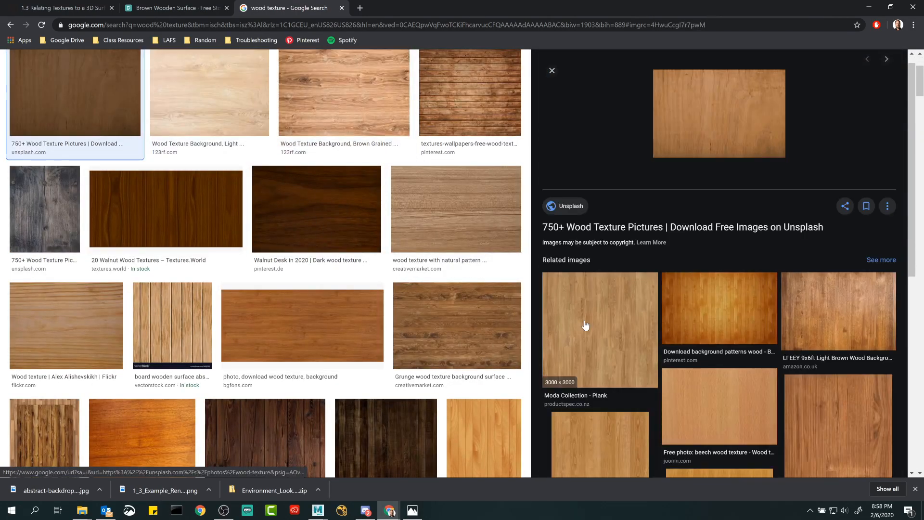
{"action": "left_click", "coordinate": [56, 319]}
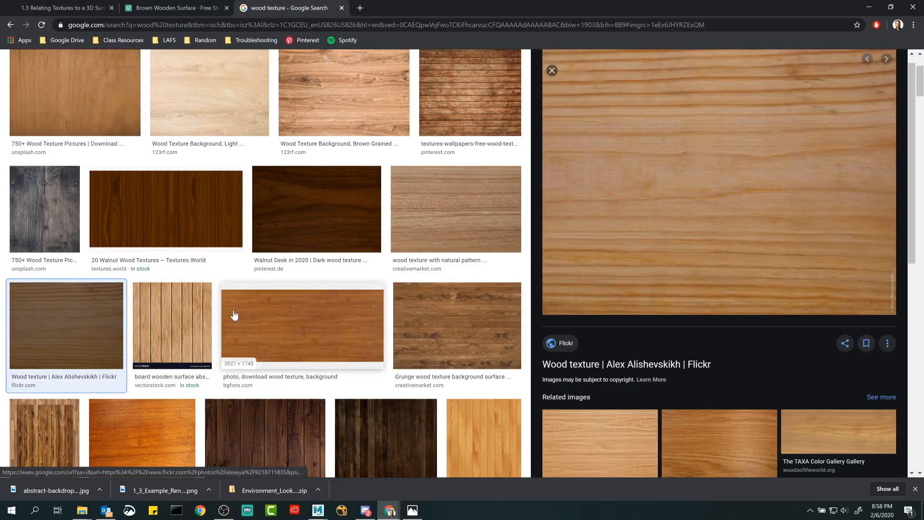
{"action": "left_click", "coordinate": [701, 429]}
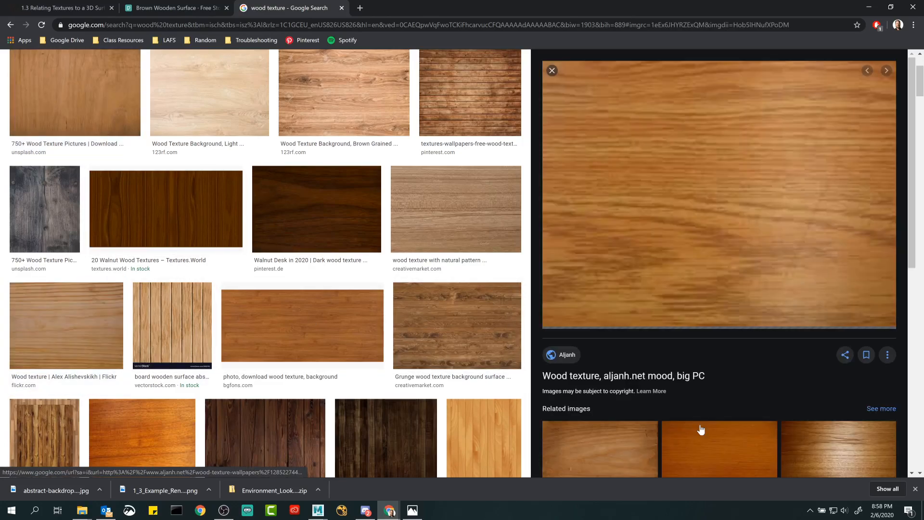
{"action": "scroll", "coordinate": [666, 380], "scroll_direction": "down", "scroll_amount": 3}
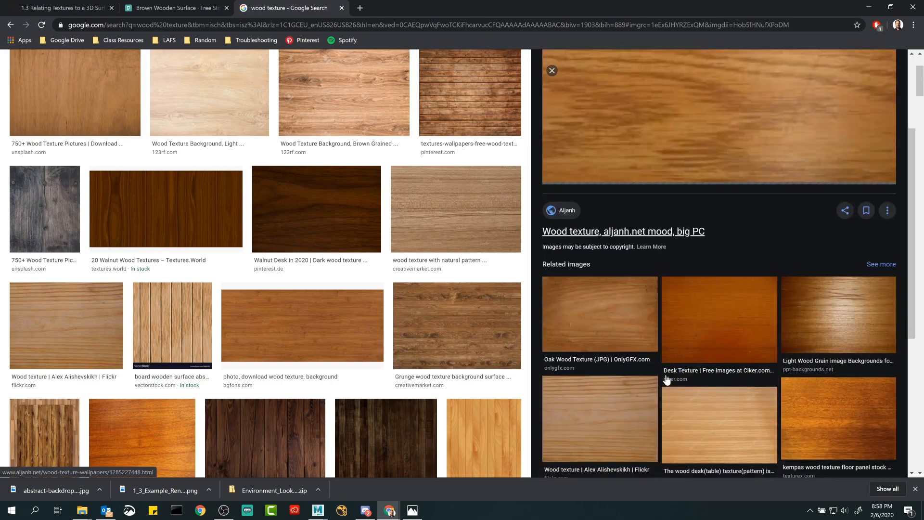
{"action": "scroll", "coordinate": [673, 216], "scroll_direction": "up", "scroll_amount": 3}
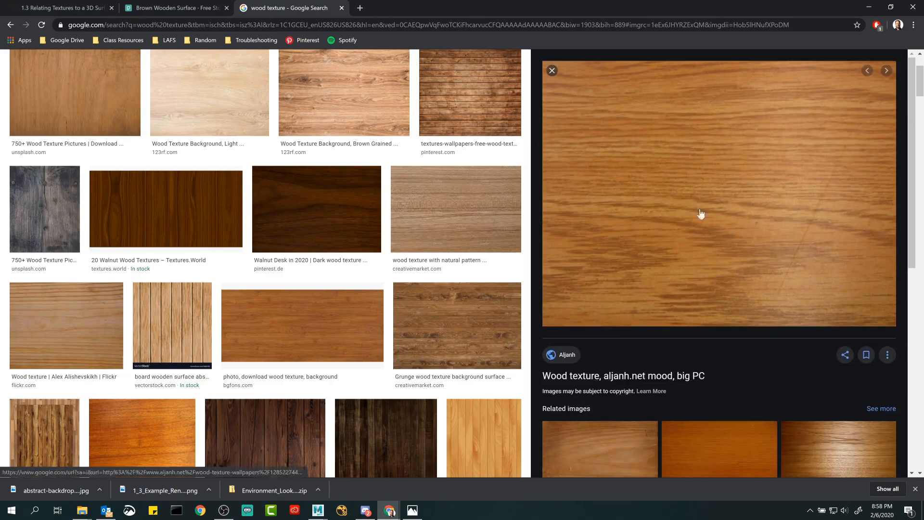
Step: Open the previewed wood texture's aljanh.net source page and examine the image and its original-resolution download details
{"action": "right_click", "coordinate": [693, 202]}
{"action": "left_click", "coordinate": [655, 206]}
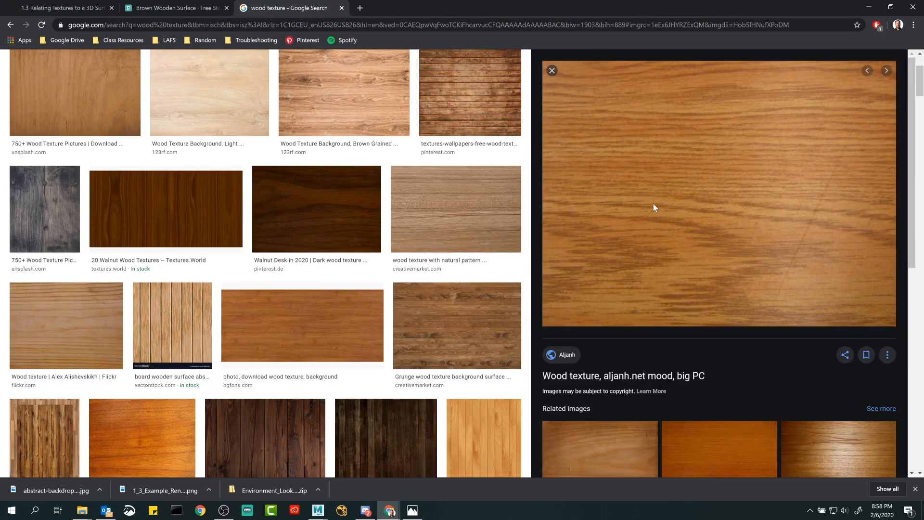
{"action": "left_click", "coordinate": [654, 203]}
{"action": "scroll", "coordinate": [341, 272], "scroll_direction": "down", "scroll_amount": 3}
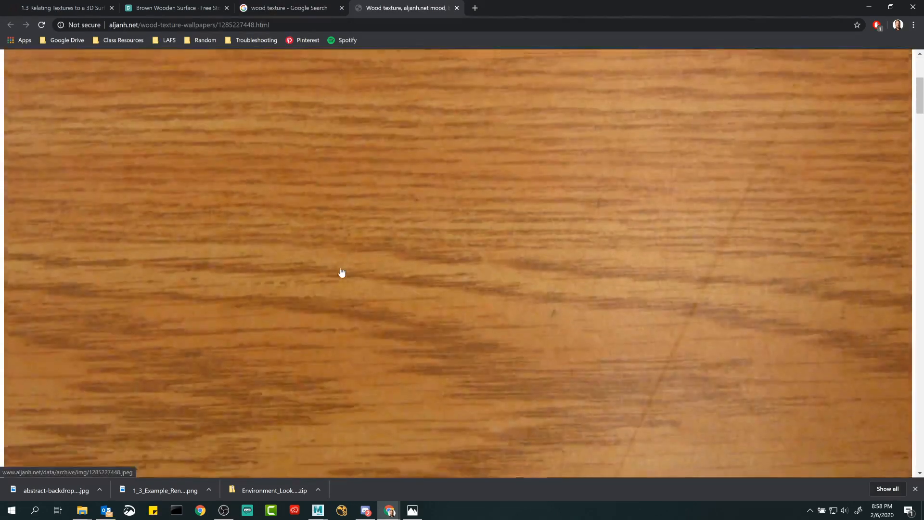
{"action": "scroll", "coordinate": [28, 76], "scroll_direction": "up", "scroll_amount": 3}
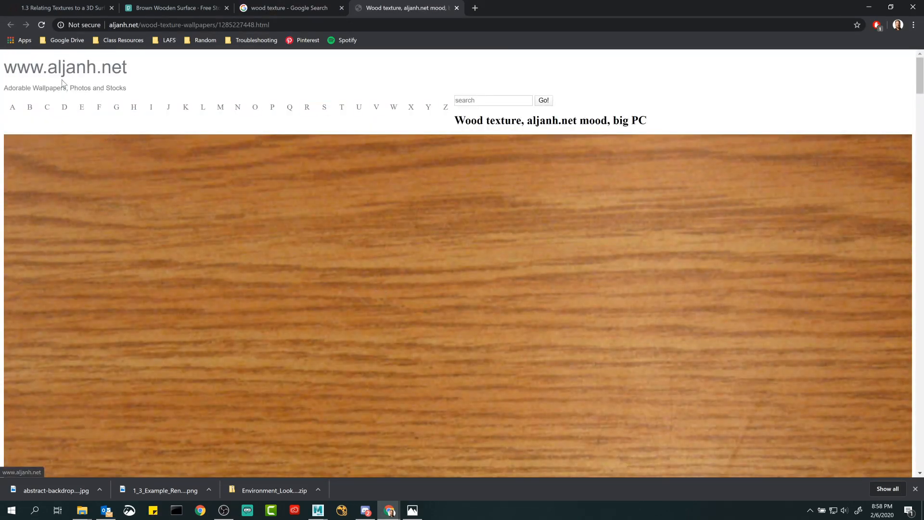
{"action": "scroll", "coordinate": [290, 243], "scroll_direction": "down", "scroll_amount": 13}
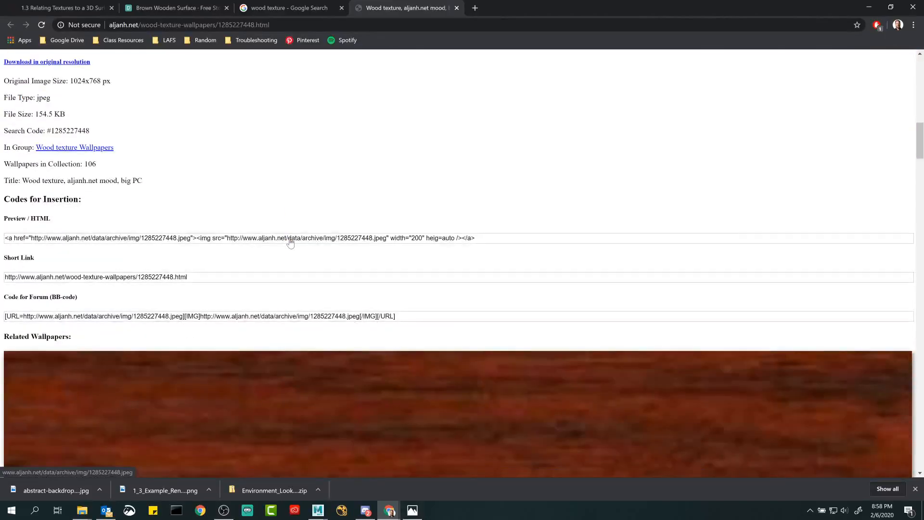
Step: Save the aljanh.net wood image as window_texture1 in the Environment_LookDev project's sourceimages/Window_Textures folder
{"action": "scroll", "coordinate": [291, 243], "scroll_direction": "down", "scroll_amount": 5}
{"action": "scroll", "coordinate": [290, 243], "scroll_direction": "up", "scroll_amount": 10}
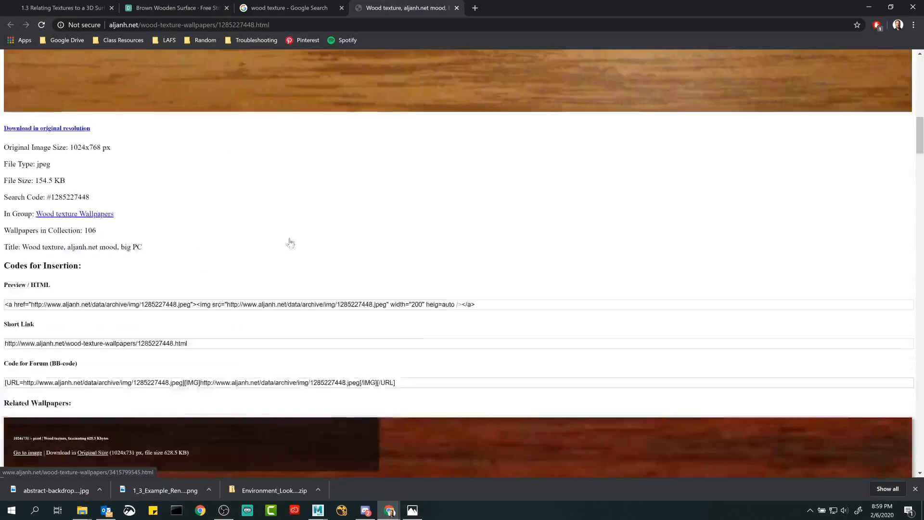
{"action": "right_click", "coordinate": [399, 210]}
{"action": "left_click", "coordinate": [440, 253]}
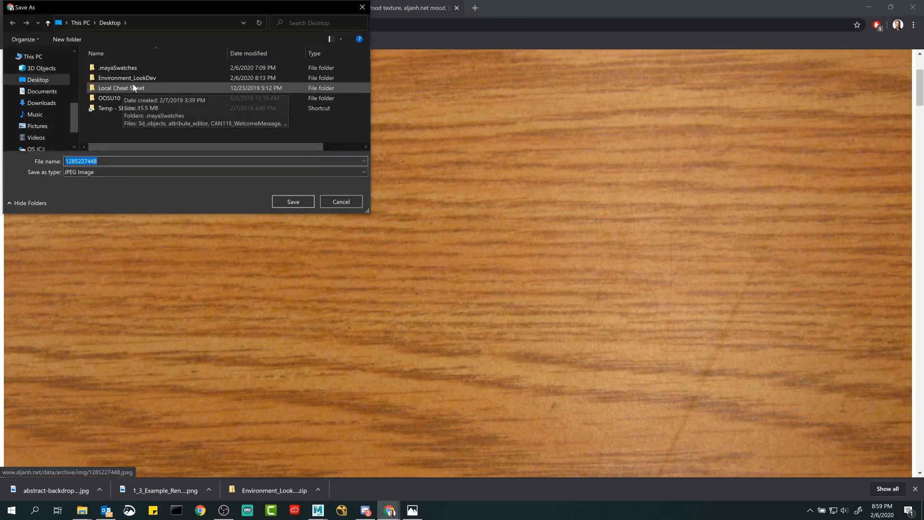
{"action": "double_click", "coordinate": [129, 79]}
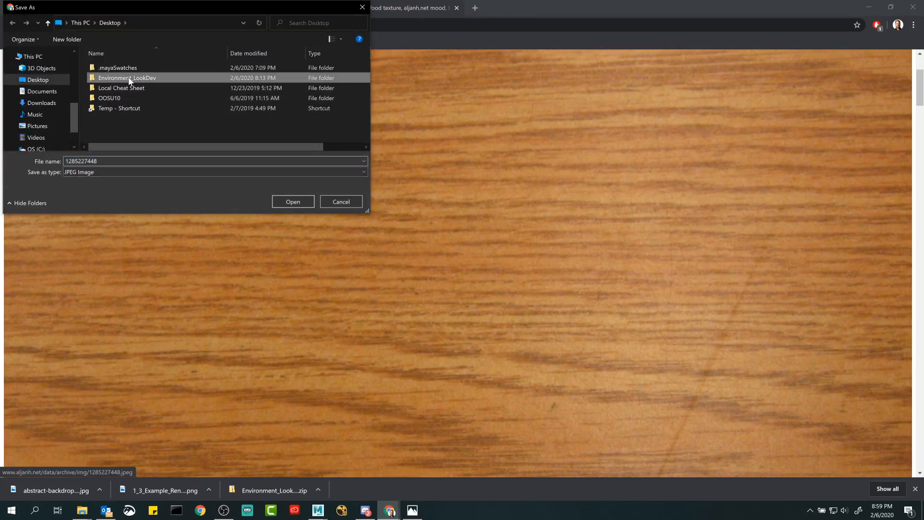
{"action": "double_click", "coordinate": [127, 68]}
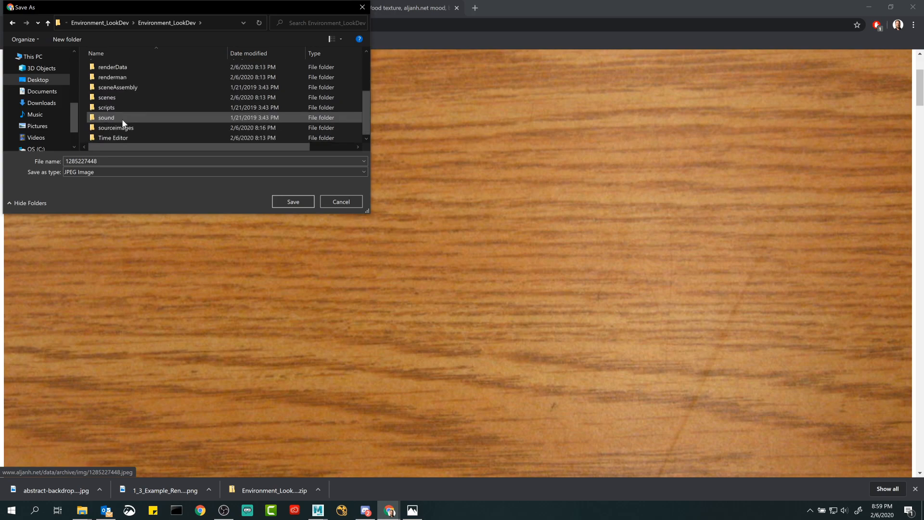
{"action": "double_click", "coordinate": [121, 126]}
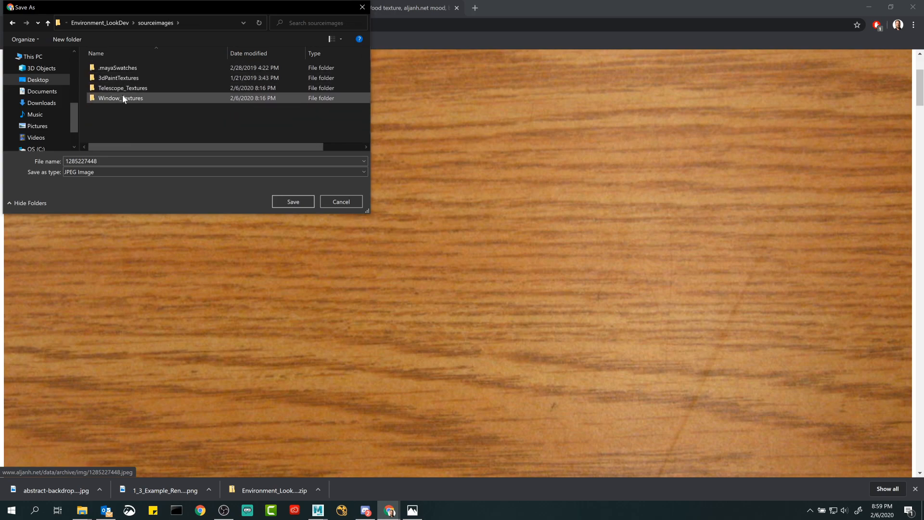
{"action": "double_click", "coordinate": [122, 96]}
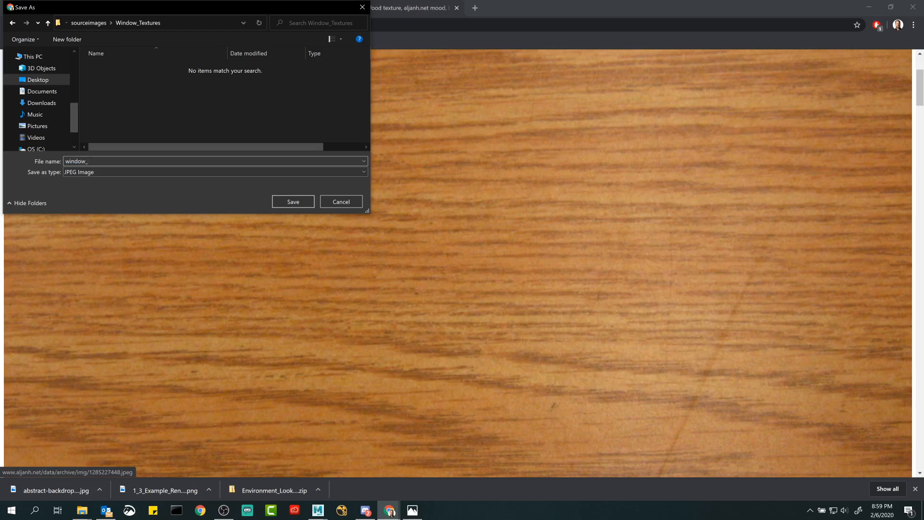
{"action": "type", "text": "texture1"}
{"action": "left_click", "coordinate": [291, 200]}
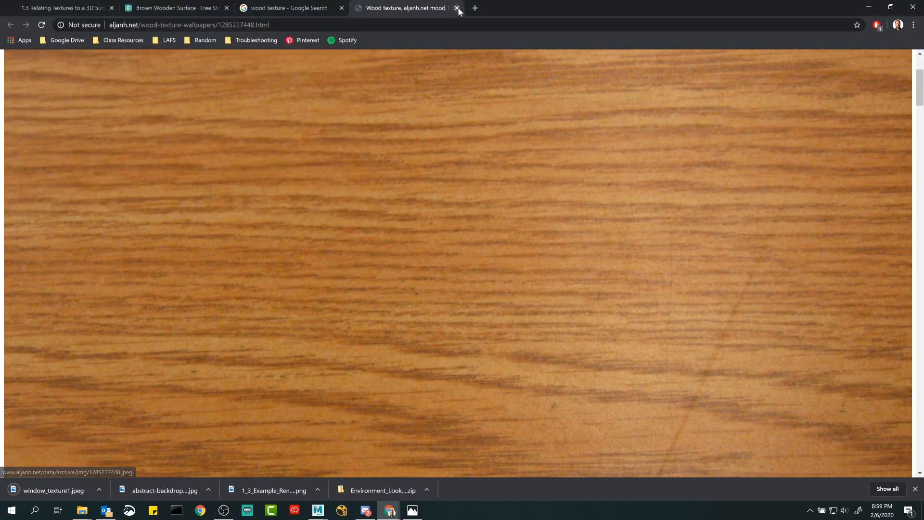
Step: Close the aljanh.net page and open the project's sourceimages folder and the Downloads folder in separate File Explorer windows
{"action": "left_click", "coordinate": [456, 7]}
{"action": "left_click", "coordinate": [173, 7]}
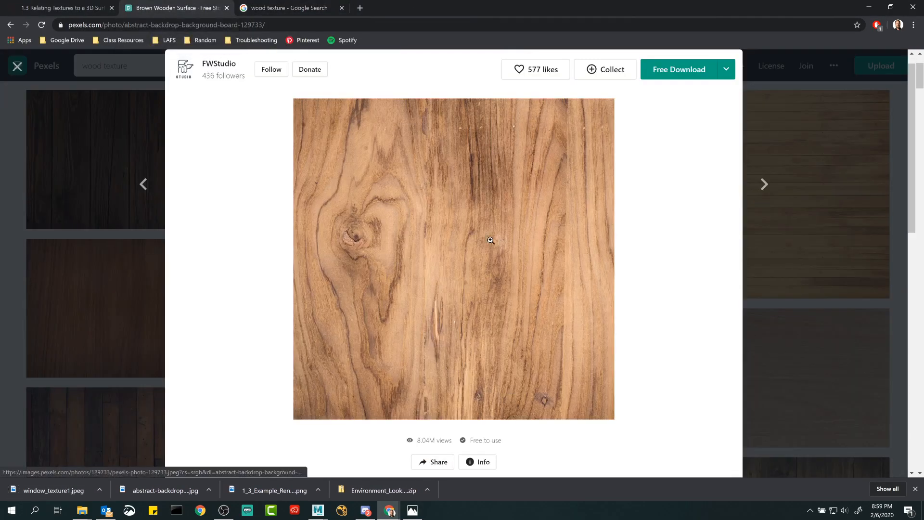
{"action": "mouse_move", "coordinate": [82, 510]}
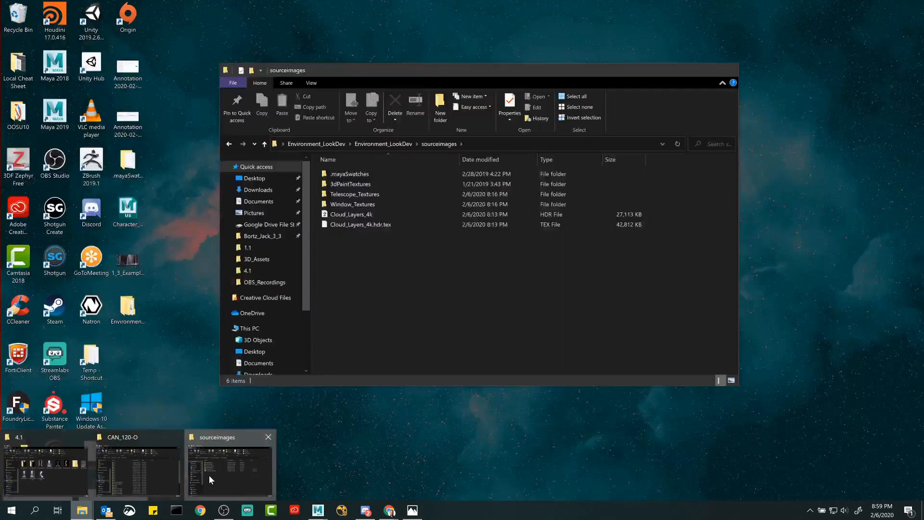
{"action": "left_click", "coordinate": [209, 475]}
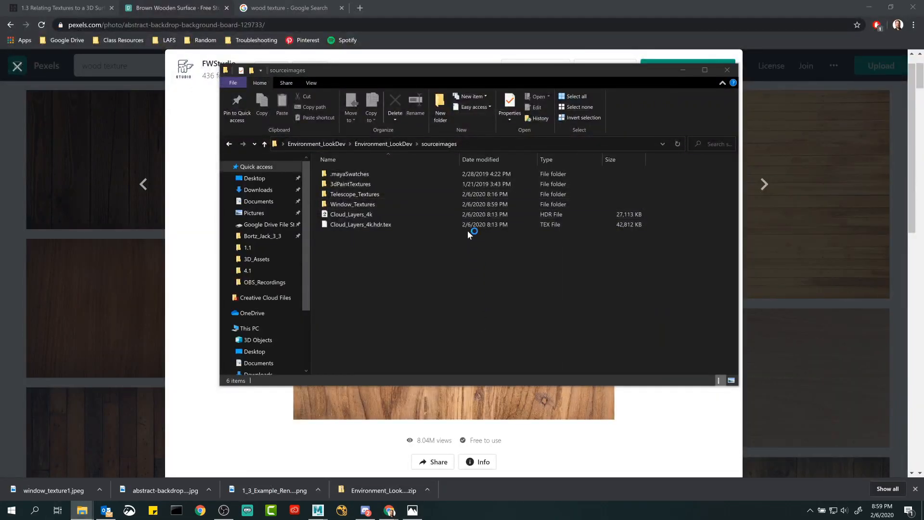
{"action": "left_click_drag", "start_coordinate": [461, 80], "coordinate": [266, 126]}
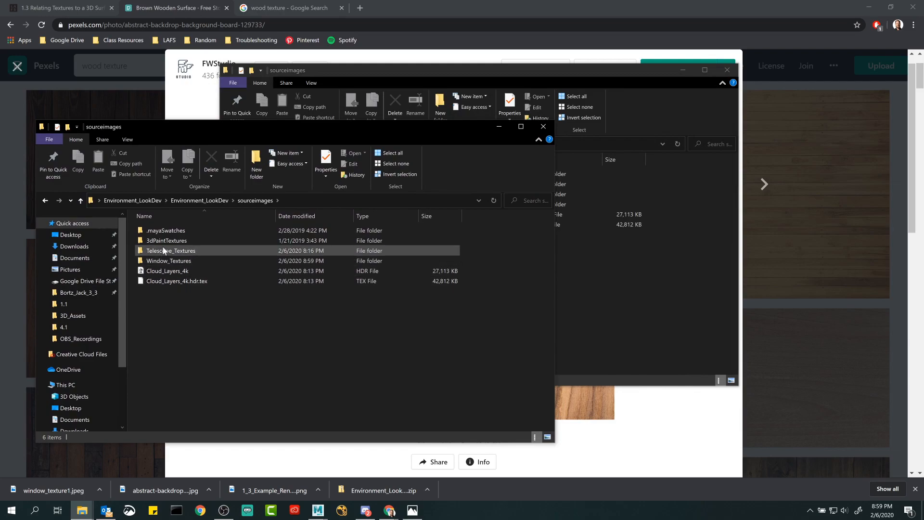
{"action": "left_click", "coordinate": [76, 430]}
Step: Move the downloaded abstract-backdrop wood image from Downloads into the Window_Textures folder inside sourceimages
{"action": "left_click", "coordinate": [154, 285]}
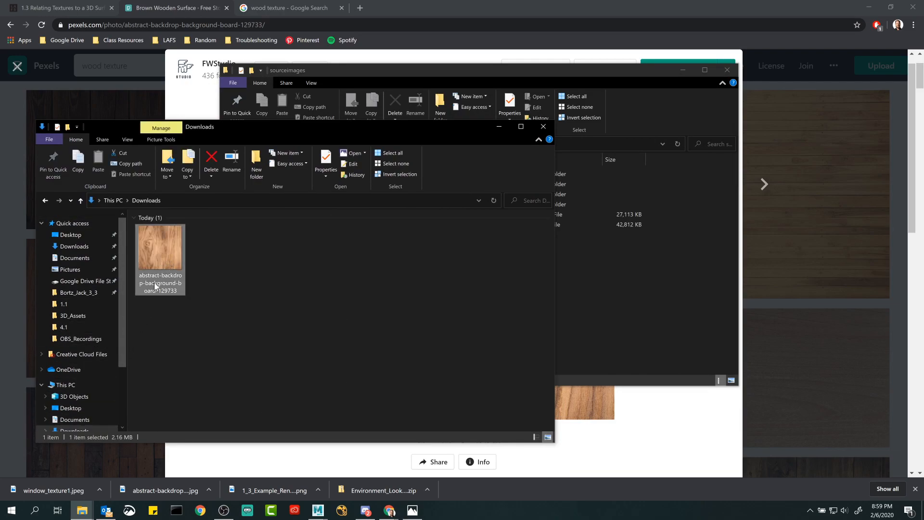
{"action": "left_click", "coordinate": [155, 285]}
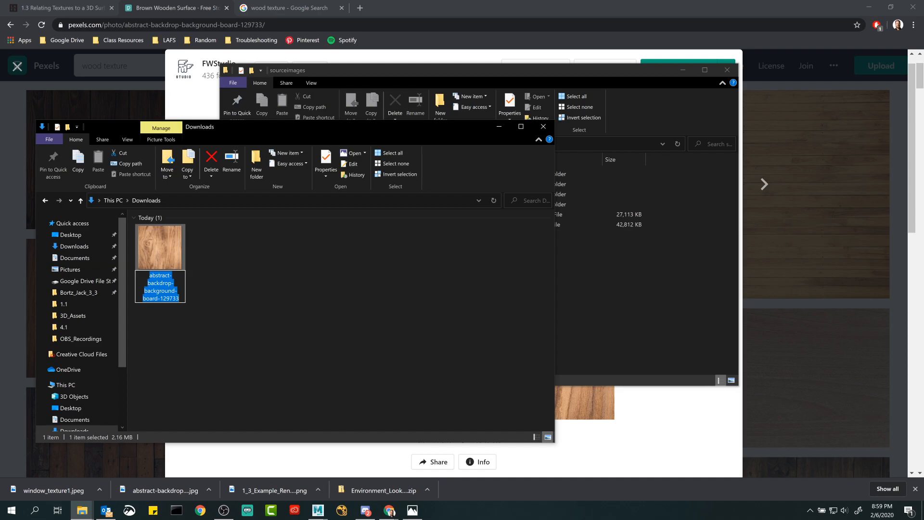
{"action": "left_click_drag", "start_coordinate": [331, 126], "coordinate": [364, 221]}
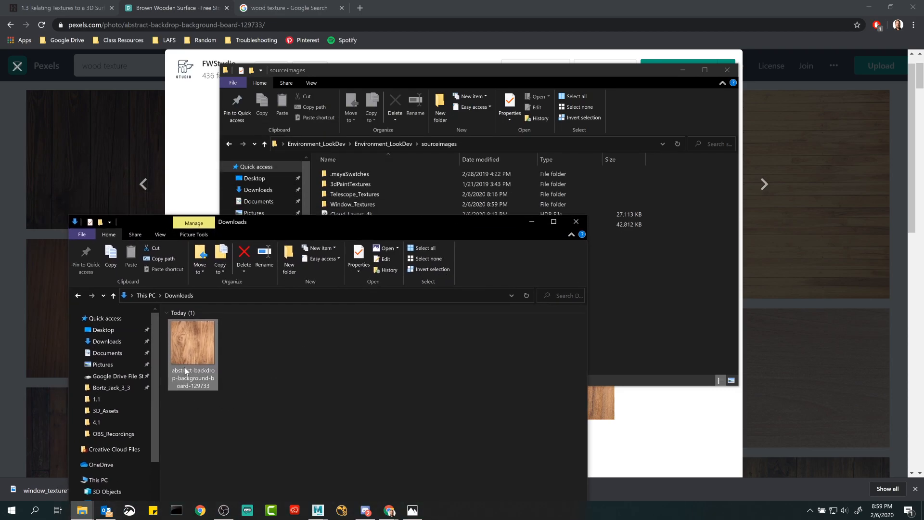
{"action": "left_click_drag", "start_coordinate": [185, 370], "coordinate": [511, 331]}
{"action": "left_click", "coordinate": [263, 417]}
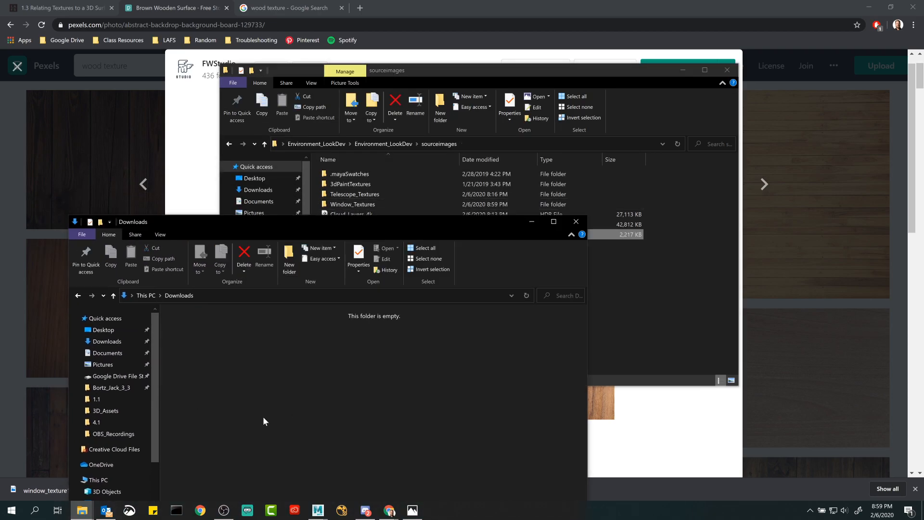
{"action": "left_click", "coordinate": [576, 221]}
{"action": "left_click_drag", "start_coordinate": [361, 236], "coordinate": [351, 204]}
Step: Rename the abstract-backdrop image in the Window_Textures folder as window_texture2 and put the folder window away
{"action": "double_click", "coordinate": [351, 204]}
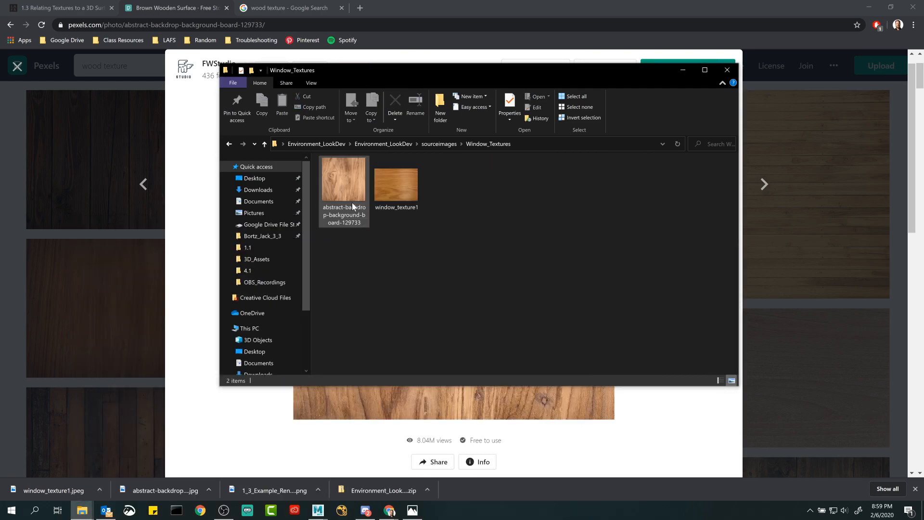
{"action": "left_click", "coordinate": [346, 220]}
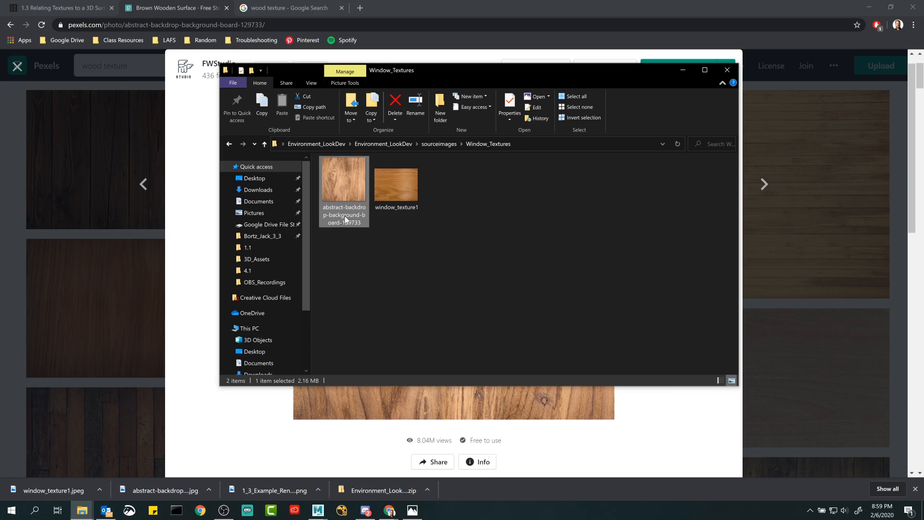
{"action": "left_click", "coordinate": [345, 220]}
{"action": "type", "text": "window_tex"}
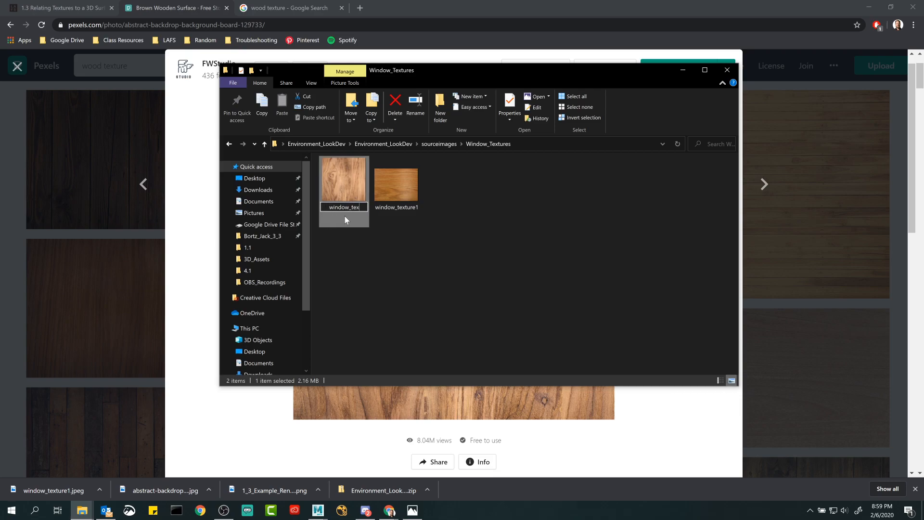
{"action": "type", "text": "ture2"}
{"action": "left_click", "coordinate": [345, 219]}
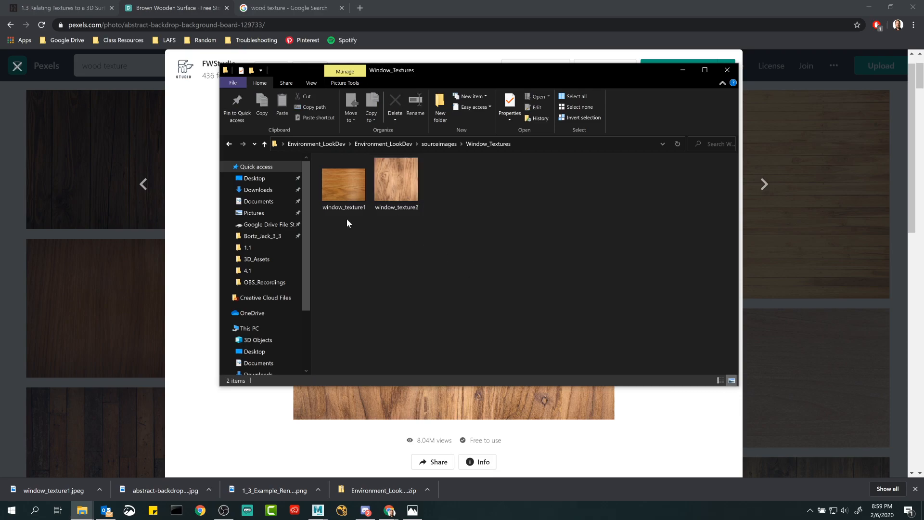
{"action": "left_click", "coordinate": [682, 70]}
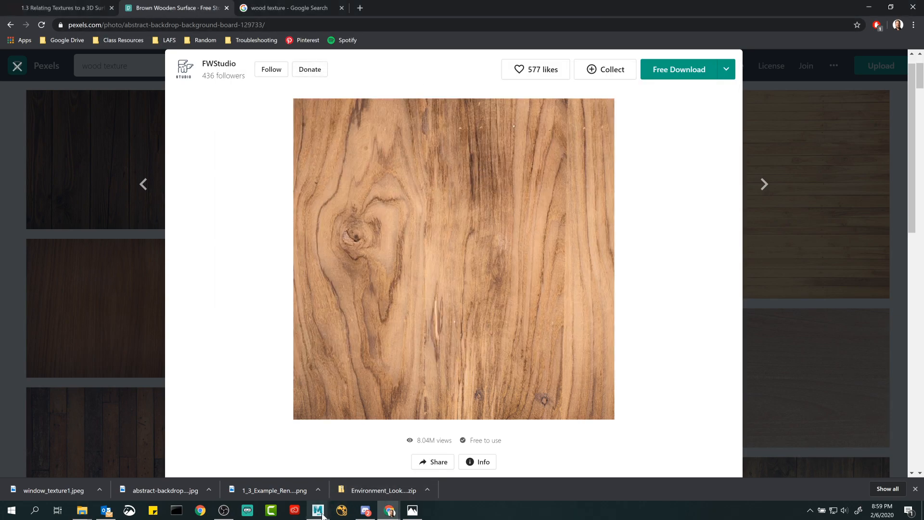
Step: Switch to Maya and view the 1_3_Example_Render.png reference for the wooden door and window look
{"action": "mouse_move", "coordinate": [318, 510]}
{"action": "left_click", "coordinate": [359, 449]}
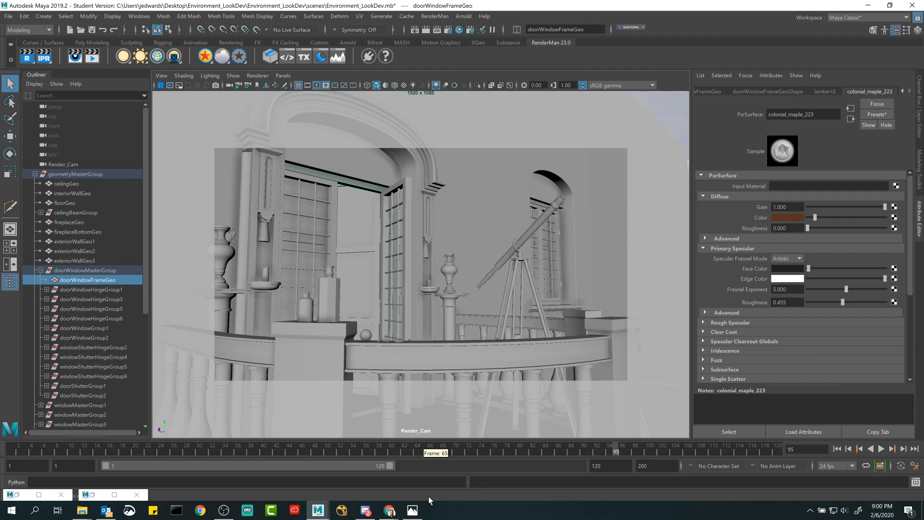
{"action": "left_click", "coordinate": [413, 511]}
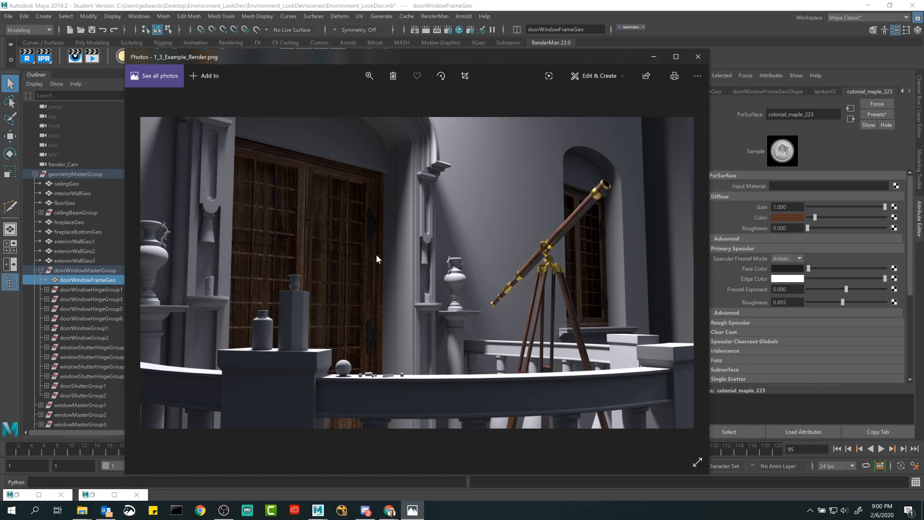
{"action": "key", "text": "alt+Tab"}
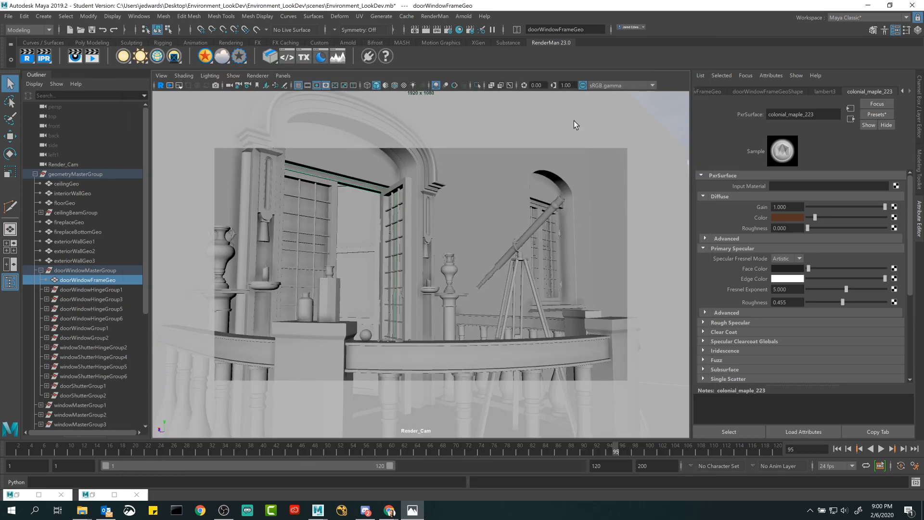
Step: Run a RenderMan render in the Render_Cam viewport to examine the doors' plain diffuse color, and stop it
{"action": "left_click", "coordinate": [160, 85]}
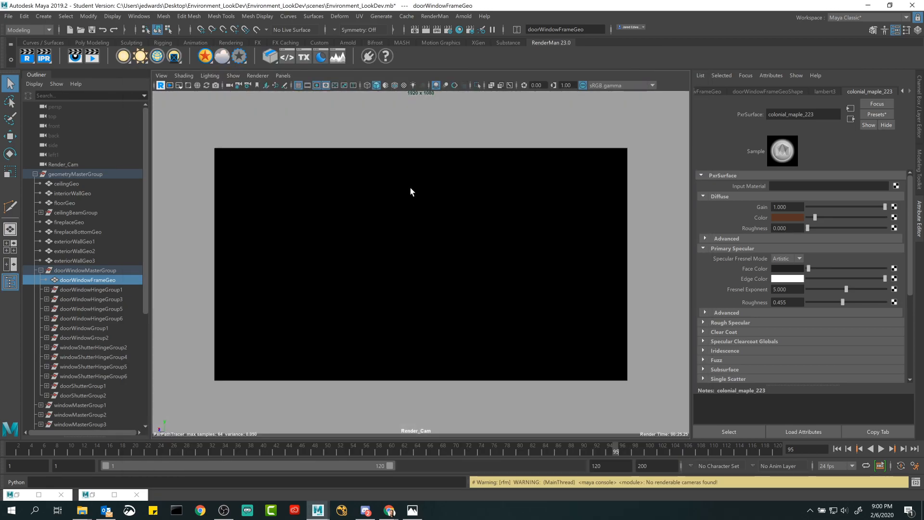
{"action": "left_click", "coordinate": [784, 217]}
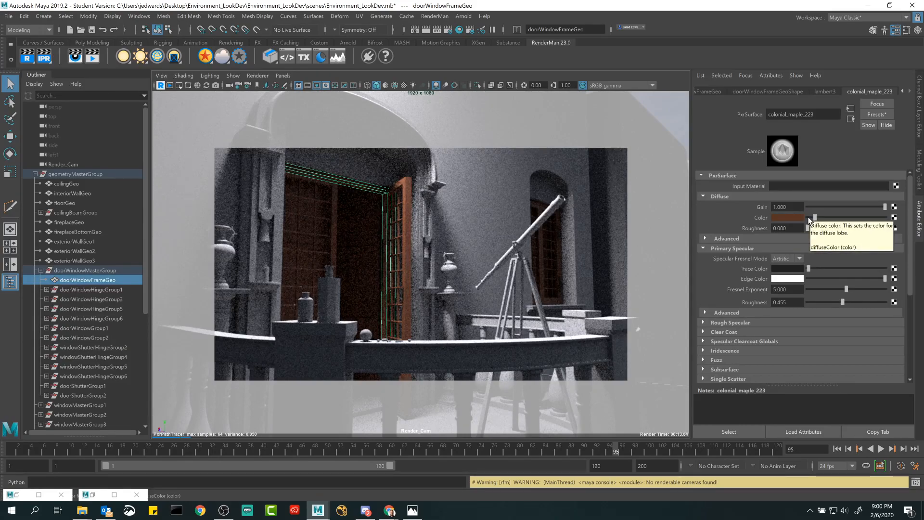
{"action": "left_click", "coordinate": [159, 85]}
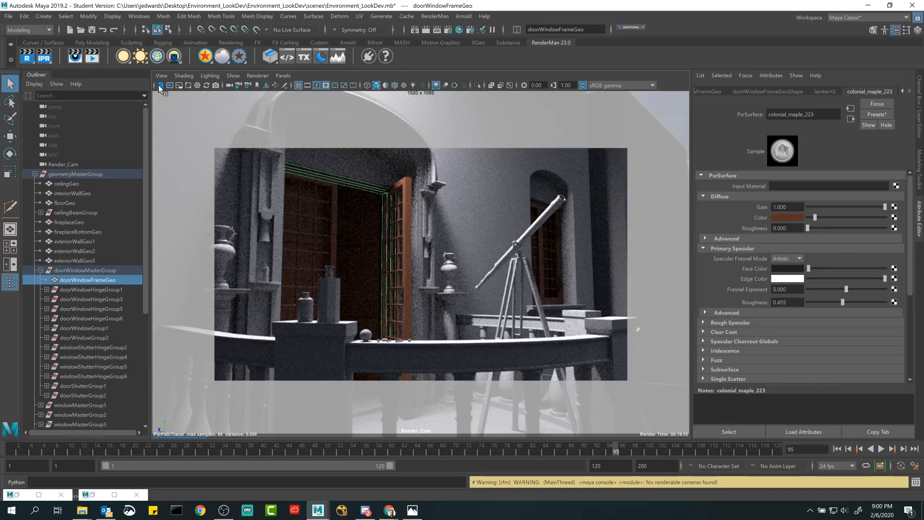
Step: Save the scene under the new name Environment_LookDev_Part1.mb in the project's scenes folder
{"action": "left_click", "coordinate": [9, 16]}
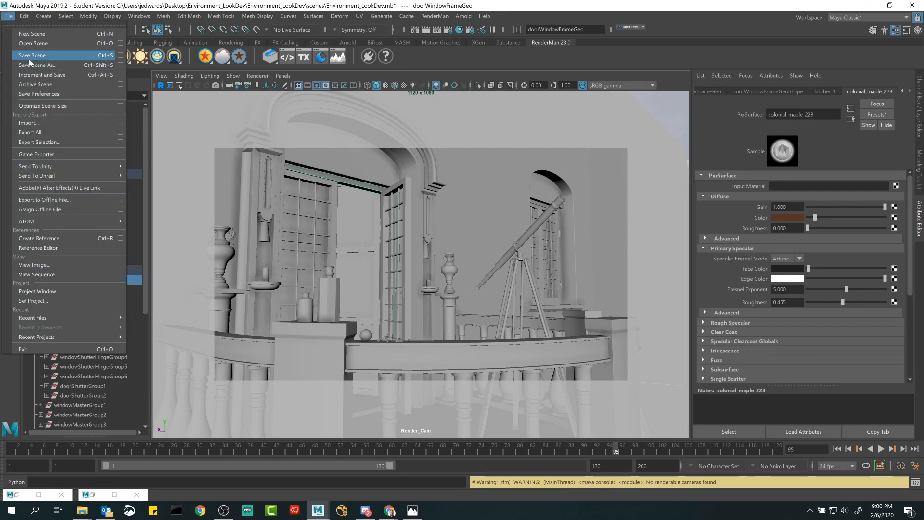
{"action": "left_click", "coordinate": [30, 56]}
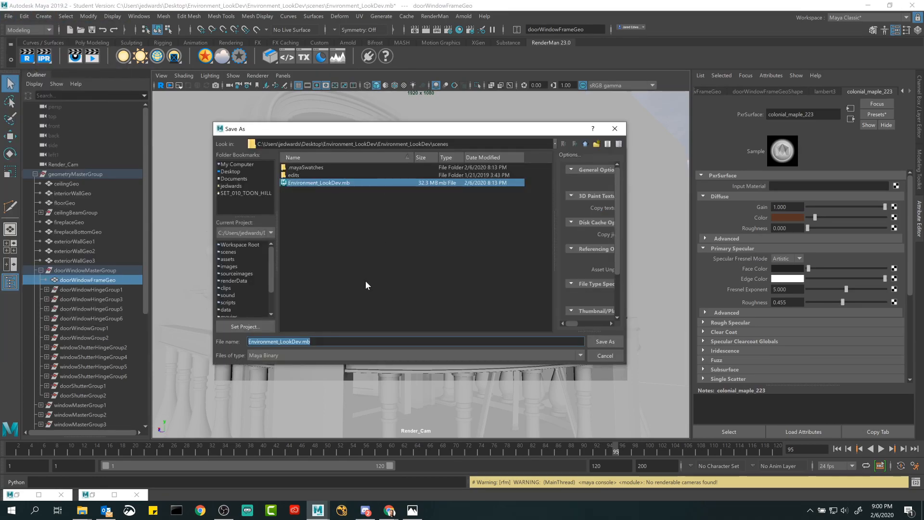
{"action": "left_click", "coordinate": [332, 341]}
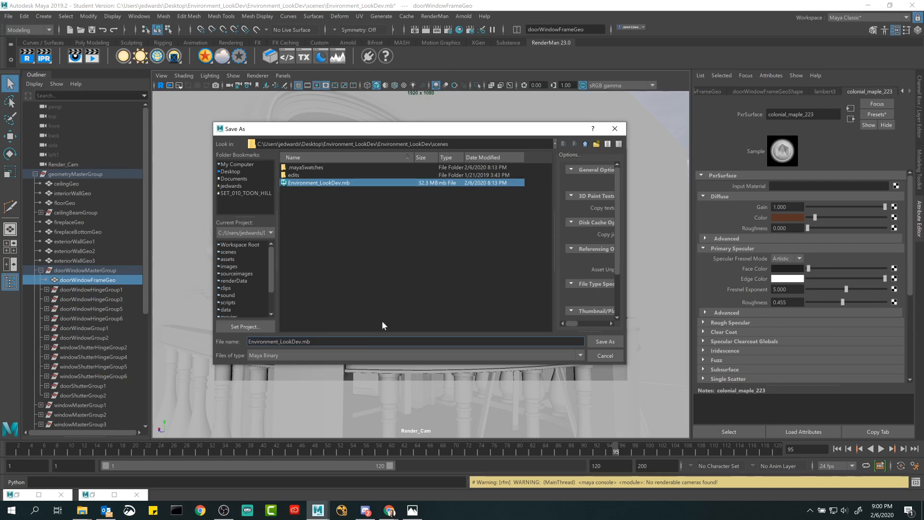
{"action": "type", "text": "_"}
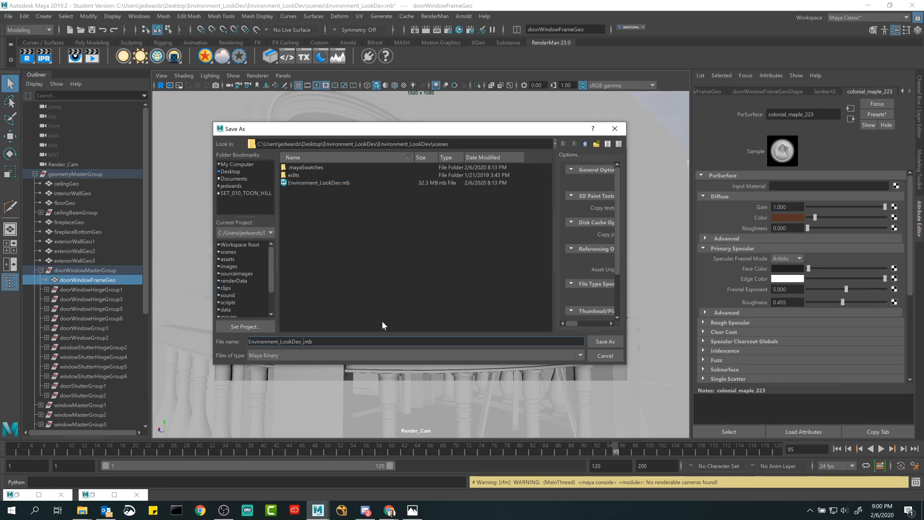
{"action": "type", "text": "Part1"}
{"action": "left_click", "coordinate": [605, 342]}
{"action": "left_click", "coordinate": [443, 271]}
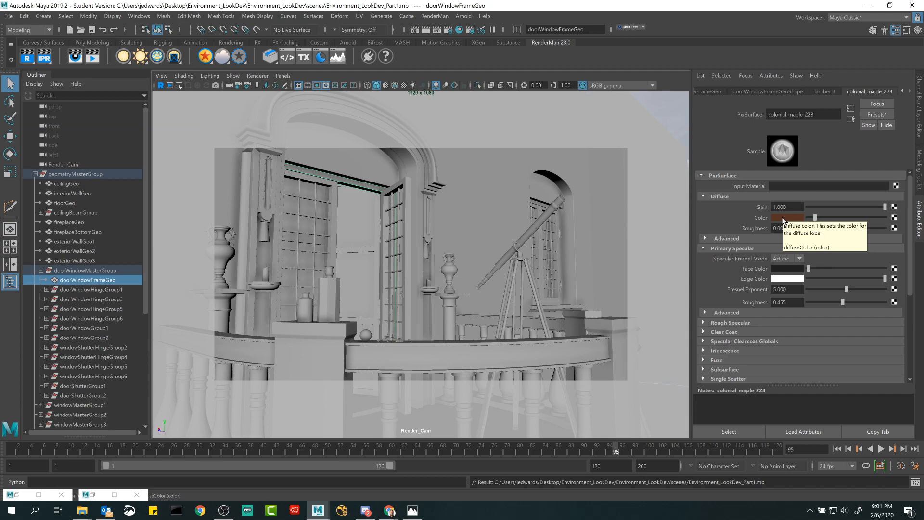
Step: Connect a 2D File texture node to the diffuse color of the open door's colonial_maple_223 material
{"action": "left_click", "coordinate": [405, 184]}
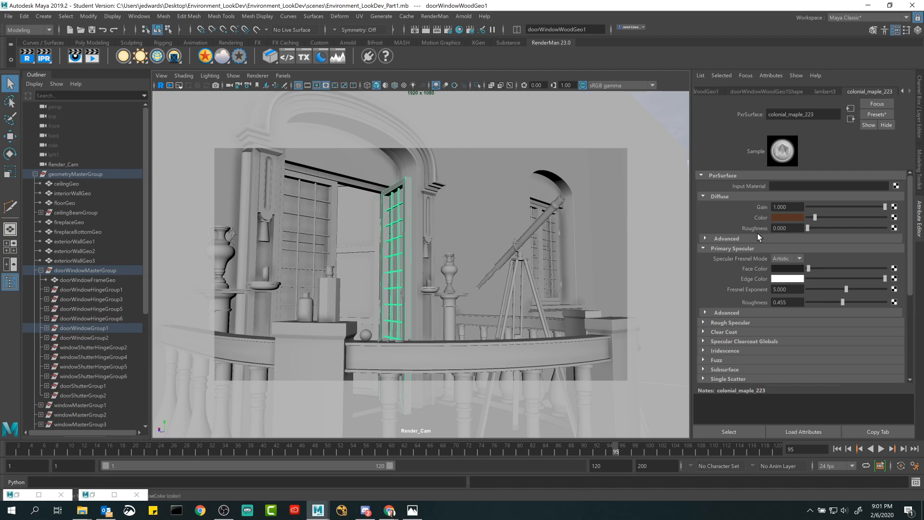
{"action": "left_click", "coordinate": [894, 218]}
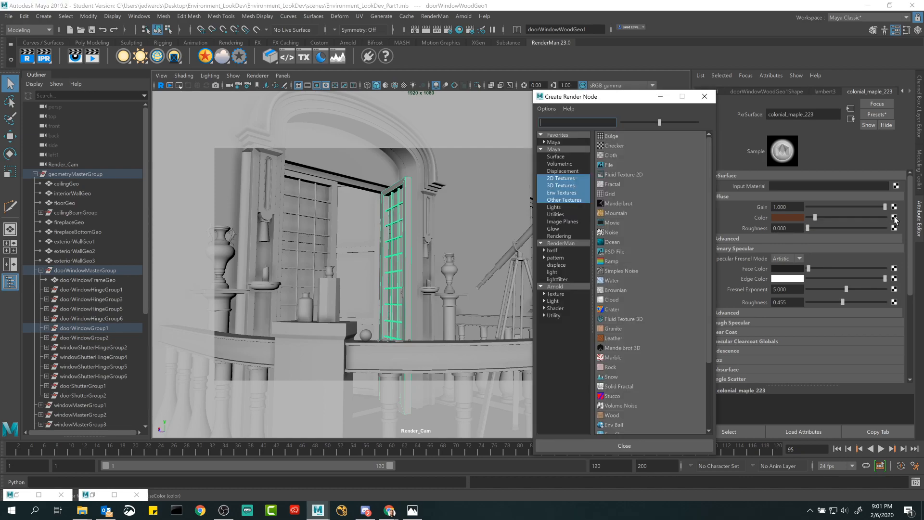
{"action": "left_click_drag", "start_coordinate": [624, 96], "coordinate": [576, 91]}
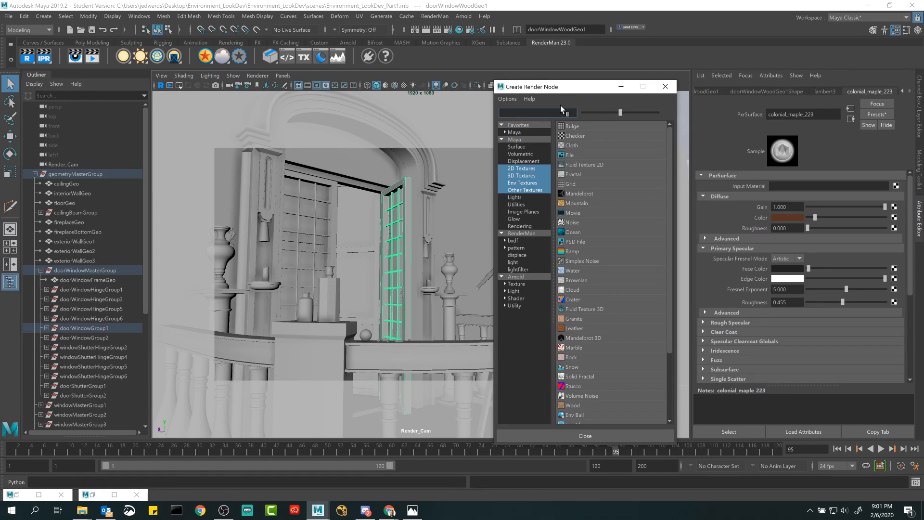
{"action": "middle_click_drag", "start_coordinate": [567, 183], "coordinate": [566, 177]}
{"action": "middle_click_drag", "start_coordinate": [533, 169], "coordinate": [739, 217]}
{"action": "left_click", "coordinate": [524, 169]}
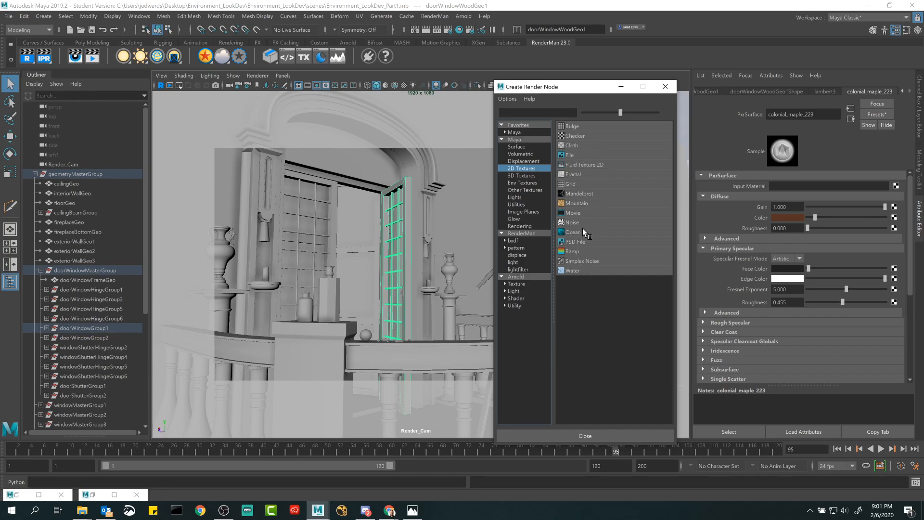
{"action": "left_click", "coordinate": [527, 176]}
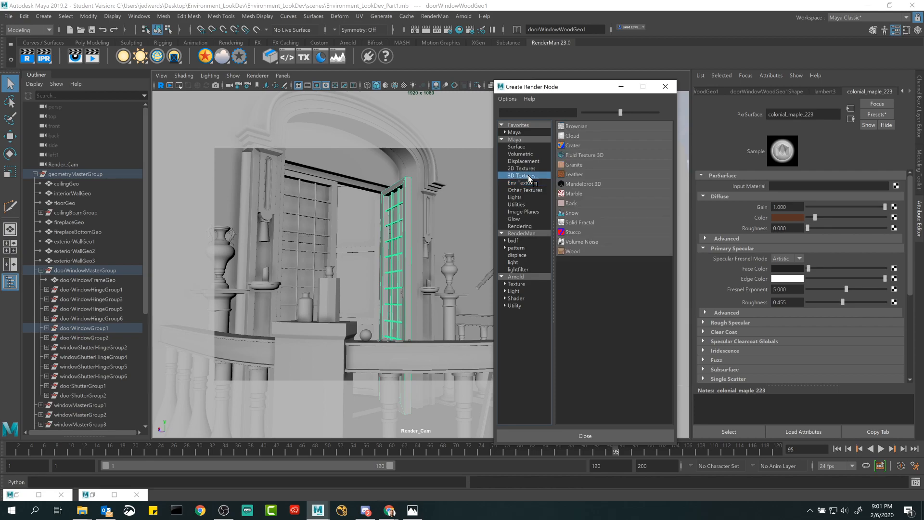
{"action": "left_click", "coordinate": [516, 248]}
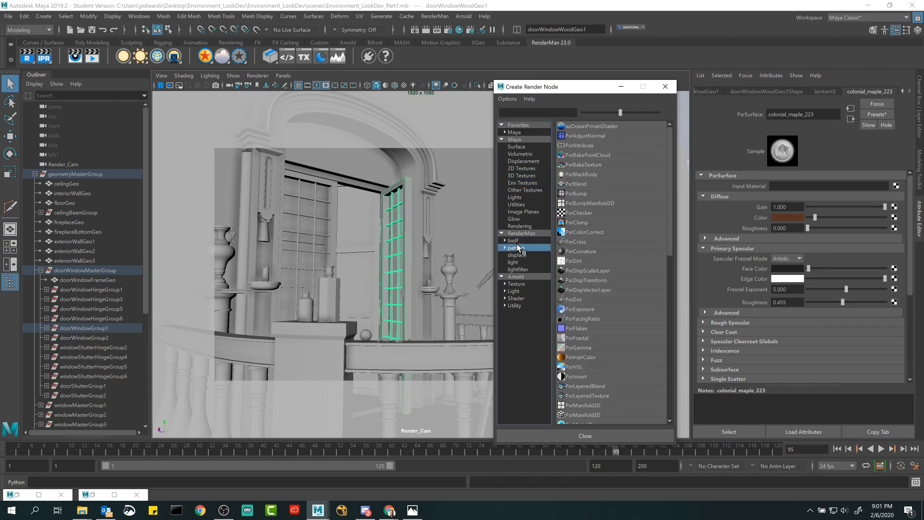
{"action": "scroll", "coordinate": [607, 278], "scroll_direction": "down", "scroll_amount": 10}
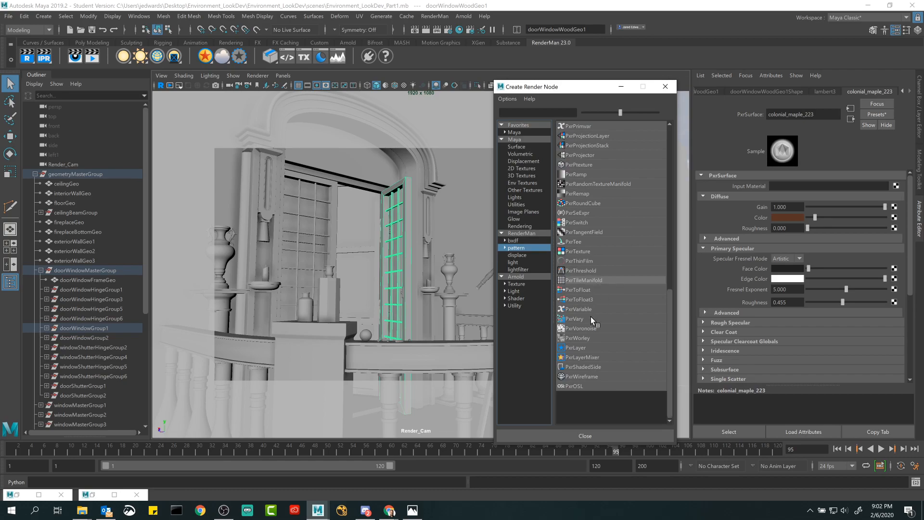
{"action": "scroll", "coordinate": [572, 279], "scroll_direction": "up", "scroll_amount": 10}
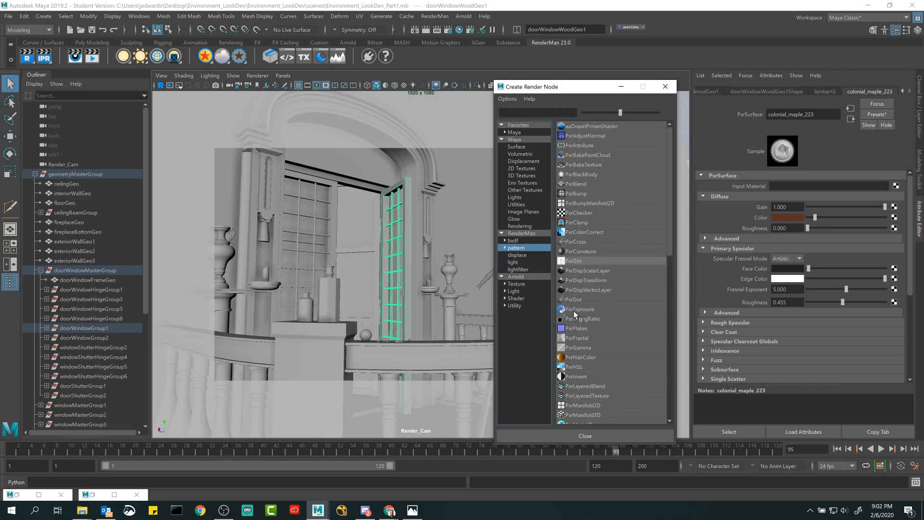
{"action": "left_click", "coordinate": [521, 168]}
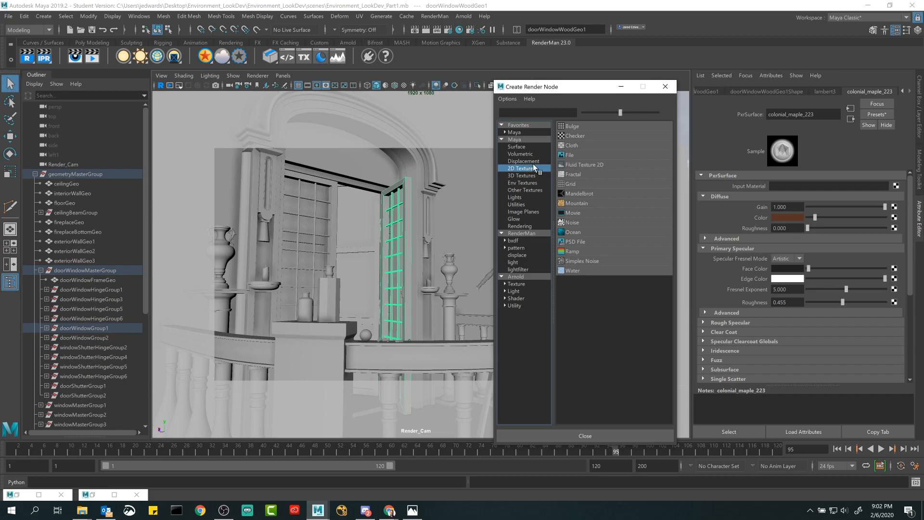
{"action": "left_click", "coordinate": [576, 154]}
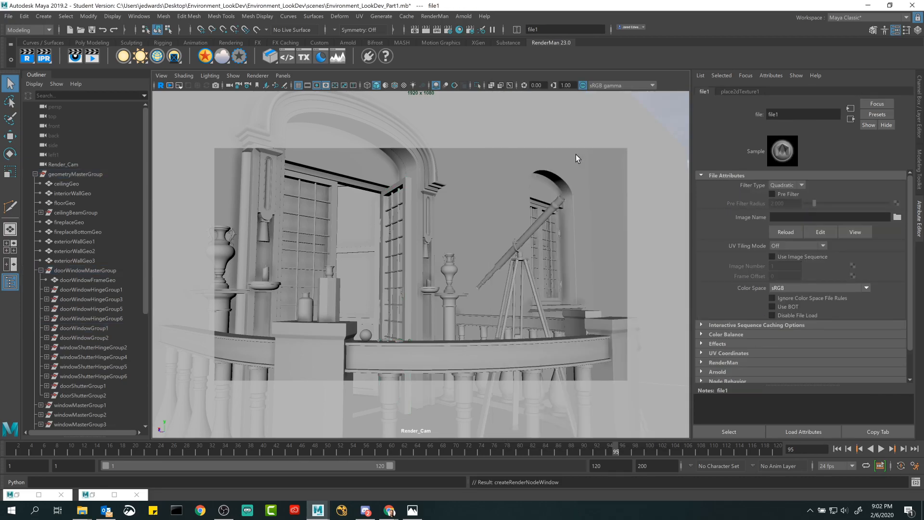
Step: Reselect the open door and go from its material's diffuse color to the connected file texture node
{"action": "left_click", "coordinate": [407, 202]}
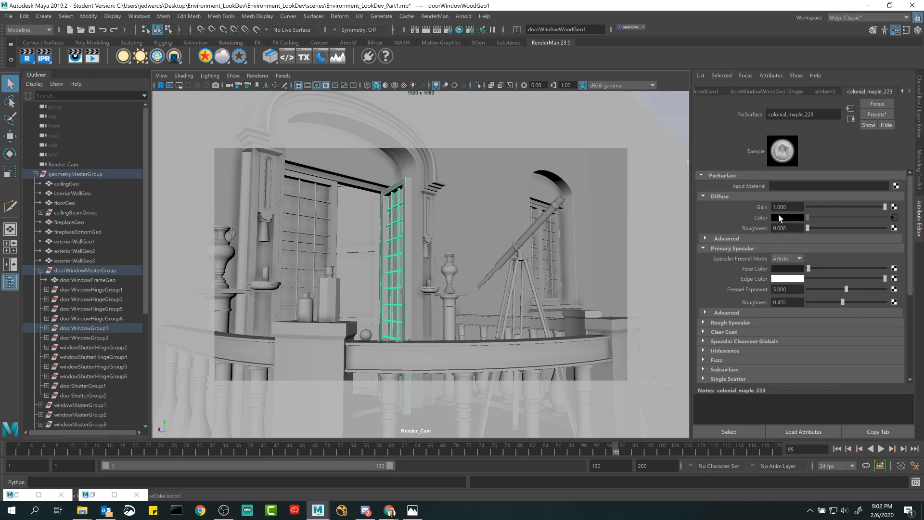
{"action": "left_click", "coordinate": [844, 207]}
{"action": "left_click_drag", "start_coordinate": [832, 206], "coordinate": [919, 207]}
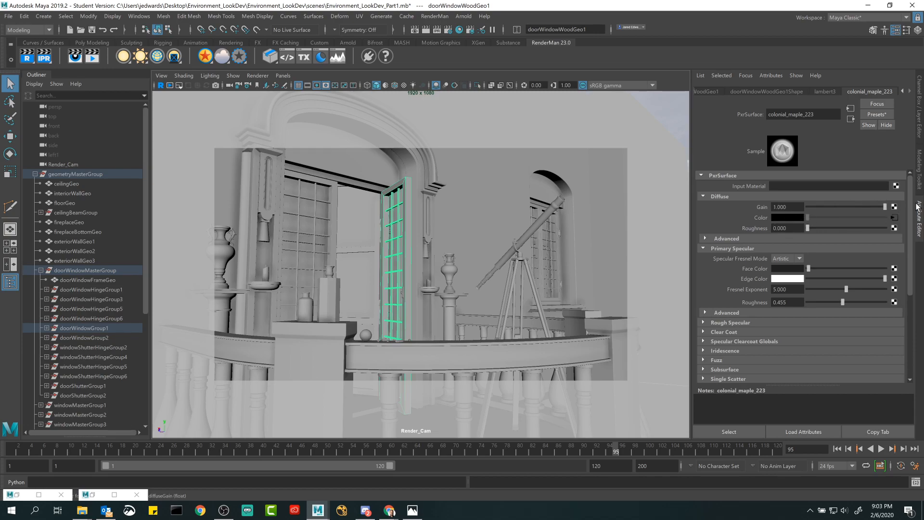
{"action": "left_click", "coordinate": [894, 217]}
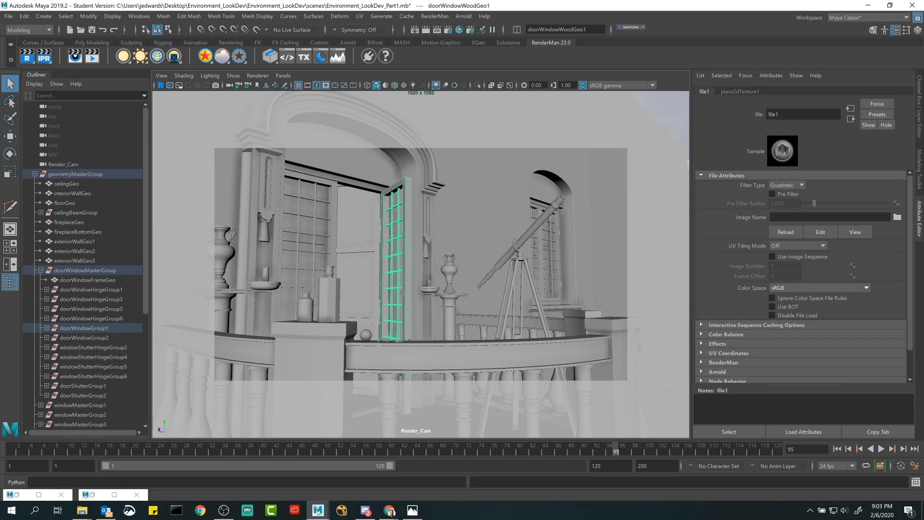
Step: Load window_texture2.jpg from the sourceimages Window_Textures folder as the file node's image
{"action": "left_click", "coordinate": [897, 217]}
{"action": "left_click", "coordinate": [897, 217]}
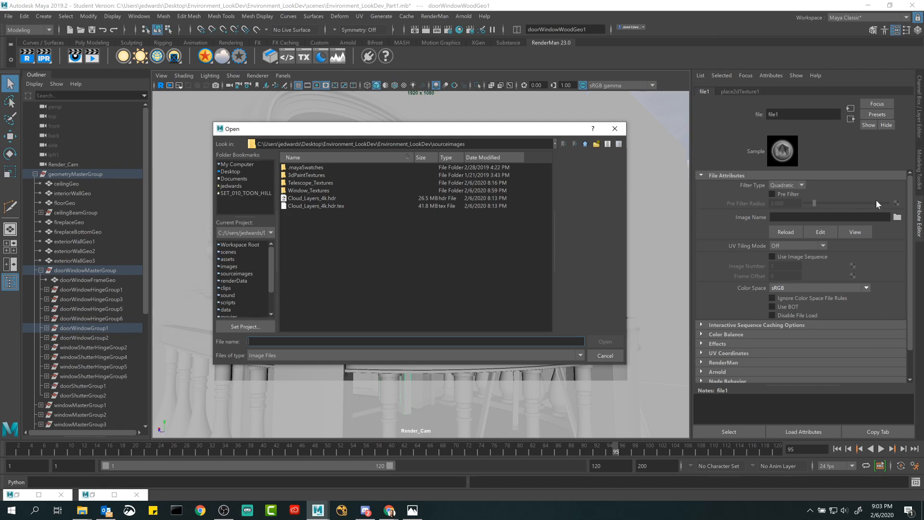
{"action": "double_click", "coordinate": [305, 189]}
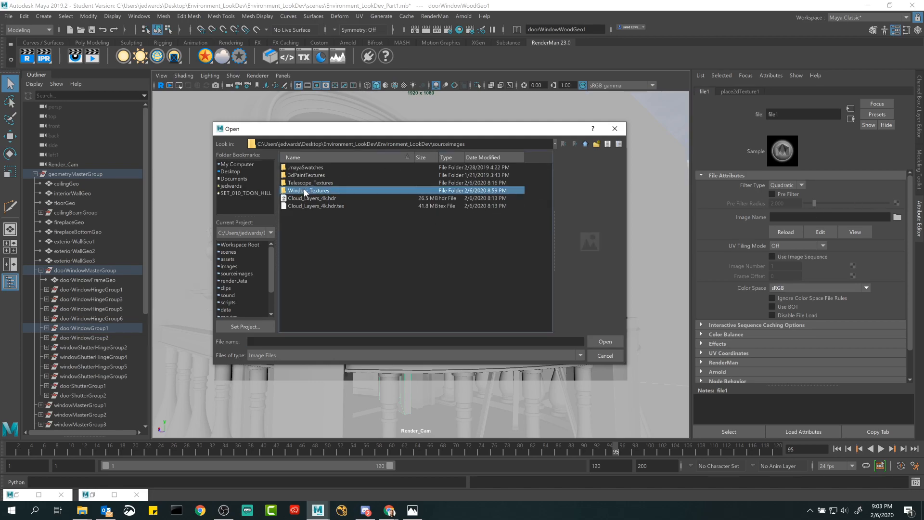
{"action": "left_click", "coordinate": [308, 169]}
{"action": "left_click", "coordinate": [308, 174]}
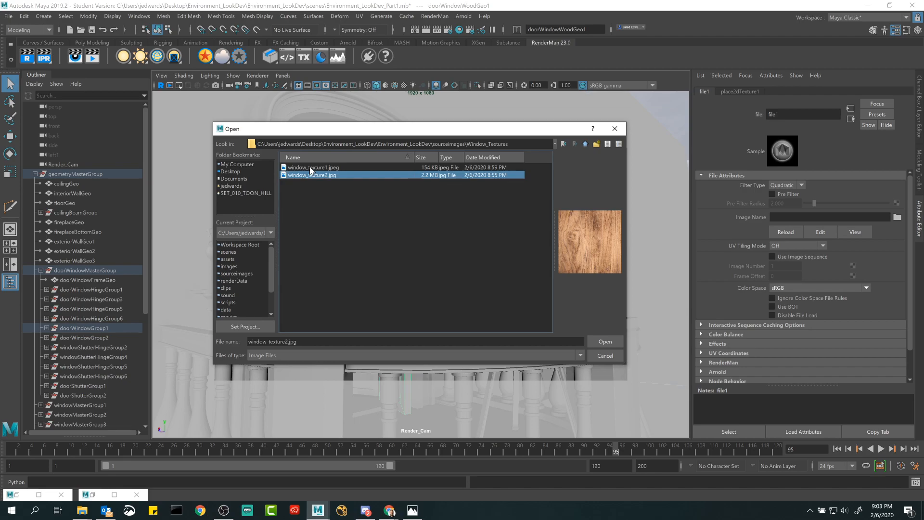
{"action": "left_click", "coordinate": [310, 167]}
{"action": "left_click", "coordinate": [311, 175]}
{"action": "left_click", "coordinate": [602, 339]}
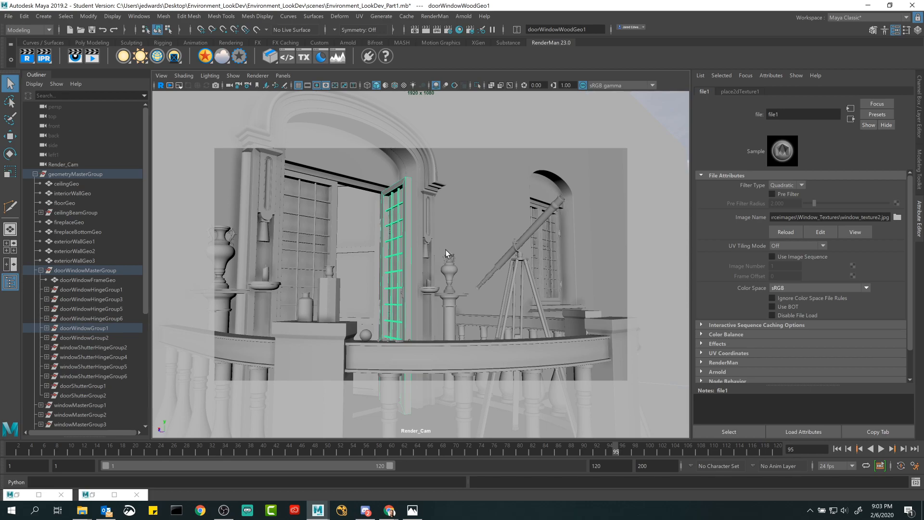
Step: Run a RenderMan render in the Render_Cam viewport and deselect the door to examine its wood texture
{"action": "left_click", "coordinate": [162, 87]}
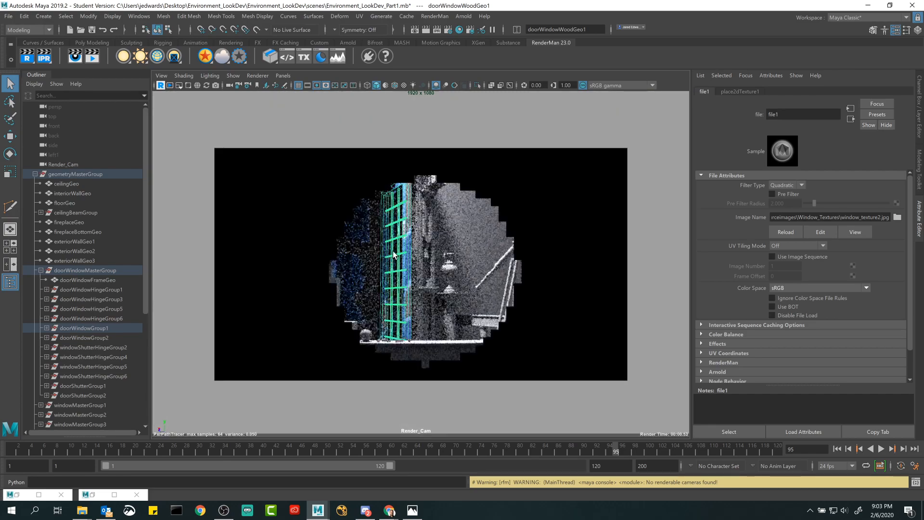
{"action": "left_click", "coordinate": [398, 249]}
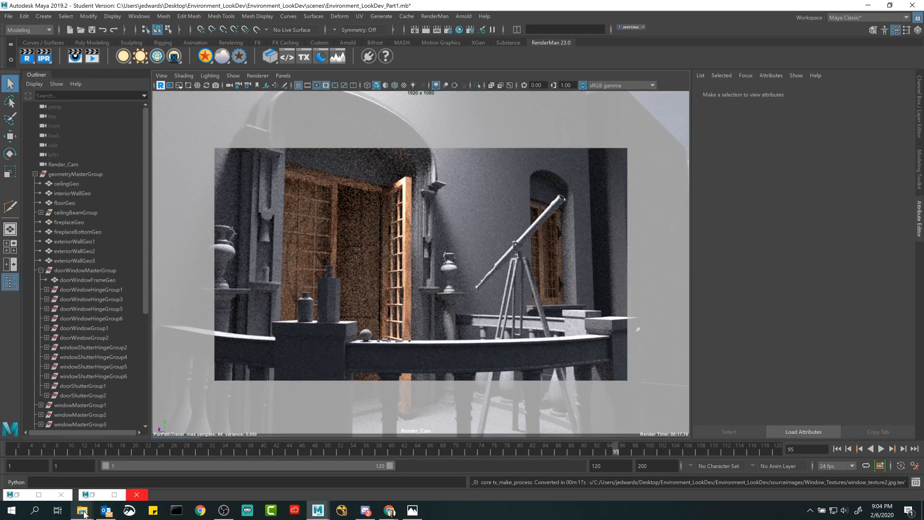
Step: Switch to the Window_Textures folder, compare window_texture2 with its window_texture2.jpg.tex file, and return to the render in Maya
{"action": "mouse_move", "coordinate": [81, 510]}
{"action": "left_click", "coordinate": [208, 473]}
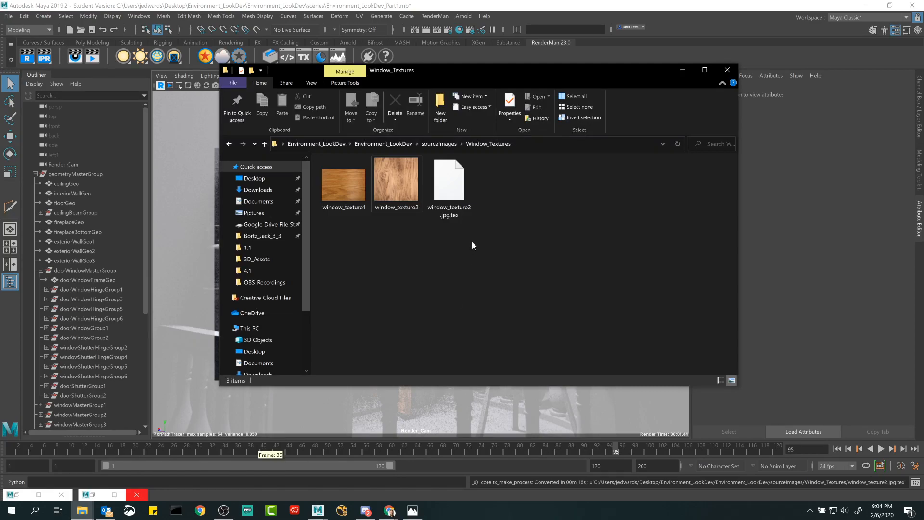
{"action": "left_click", "coordinate": [384, 172]}
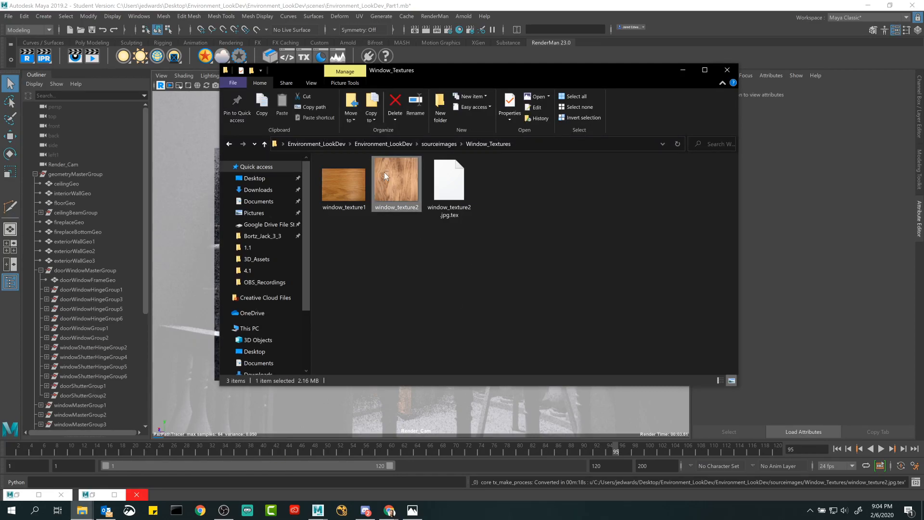
{"action": "left_click", "coordinate": [410, 247]}
{"action": "left_click", "coordinate": [441, 195]}
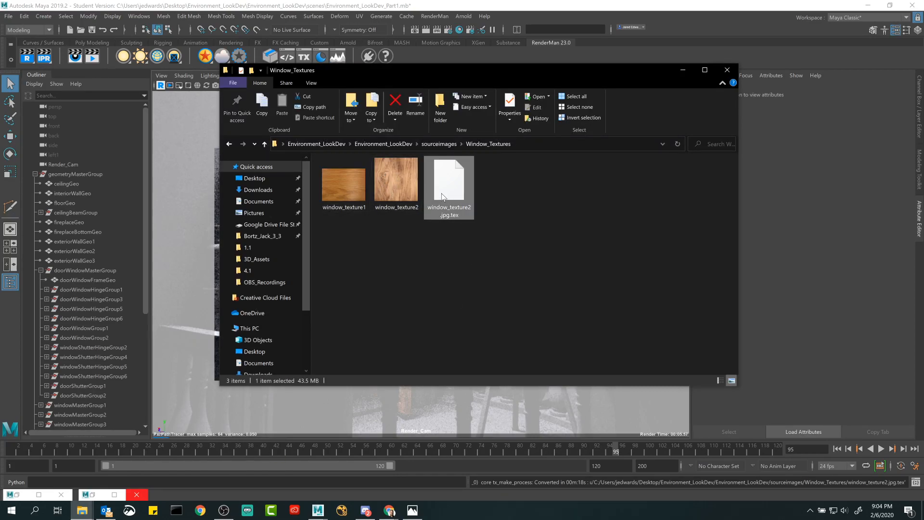
{"action": "left_click", "coordinate": [394, 217]}
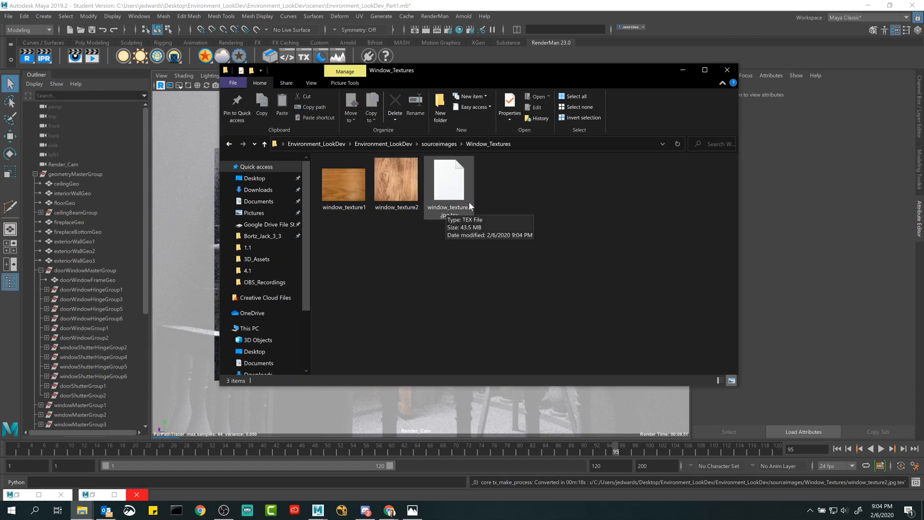
{"action": "left_click", "coordinate": [401, 192]}
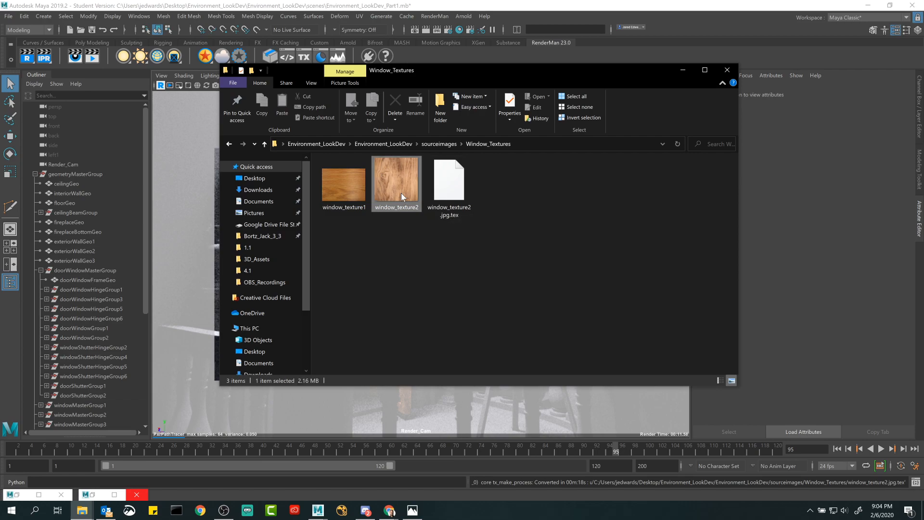
{"action": "left_click", "coordinate": [443, 224]}
{"action": "left_click", "coordinate": [447, 214]}
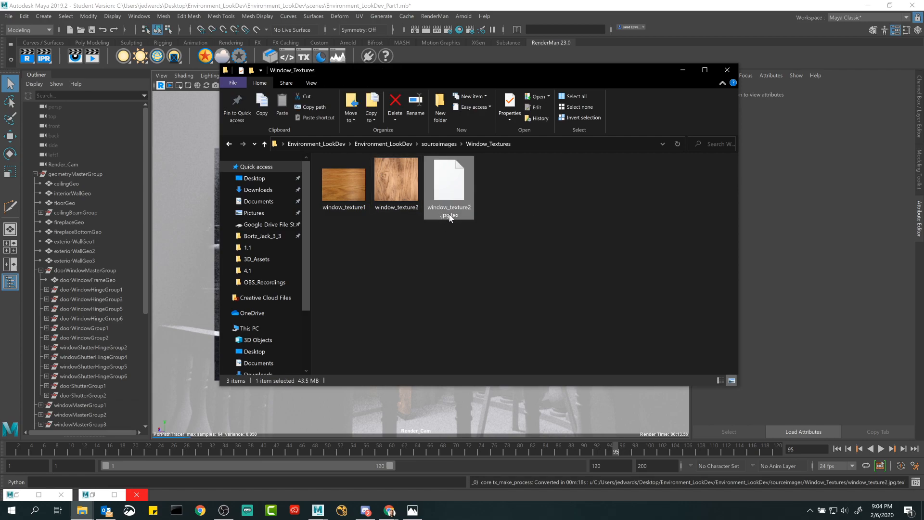
{"action": "left_click", "coordinate": [516, 237]}
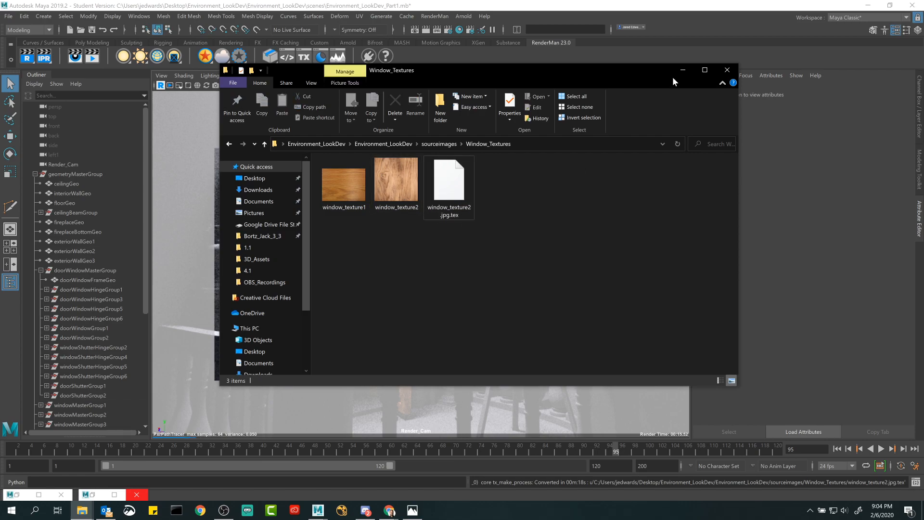
{"action": "left_click", "coordinate": [682, 69]}
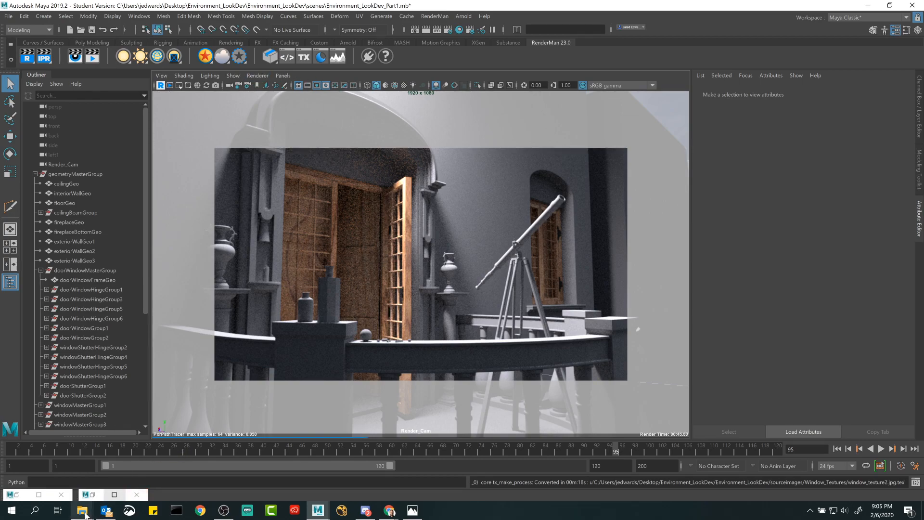
Step: Revisit the Window_Textures folder to check the .tex file's type and size, and put the window away again
{"action": "mouse_move", "coordinate": [83, 512]}
{"action": "left_click", "coordinate": [226, 463]}
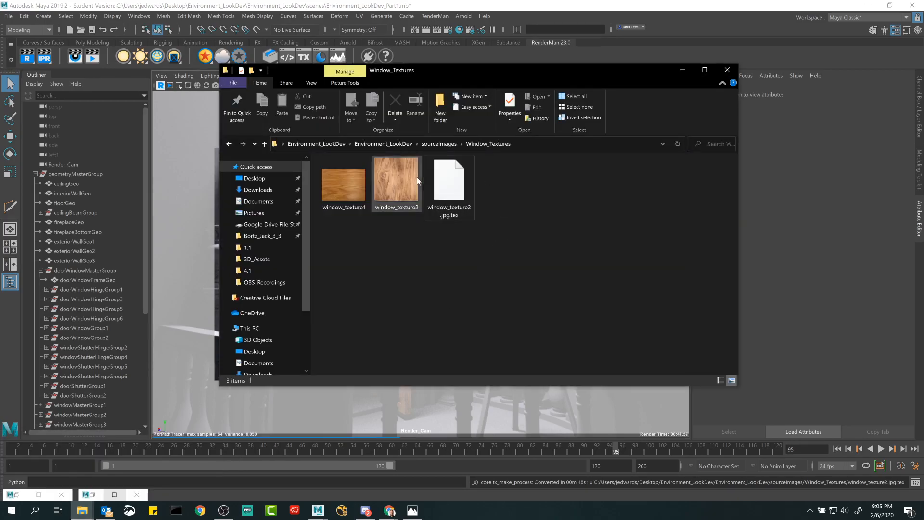
{"action": "left_click", "coordinate": [680, 71]}
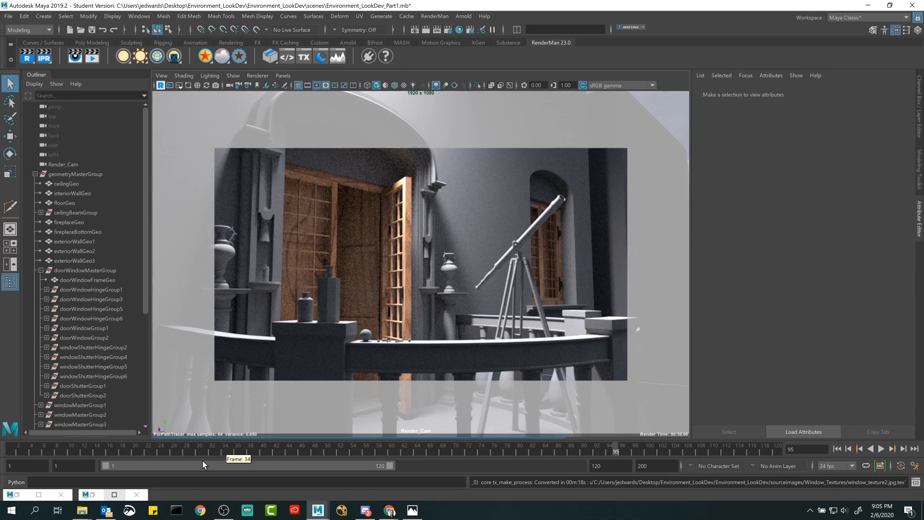
{"action": "mouse_move", "coordinate": [94, 504]}
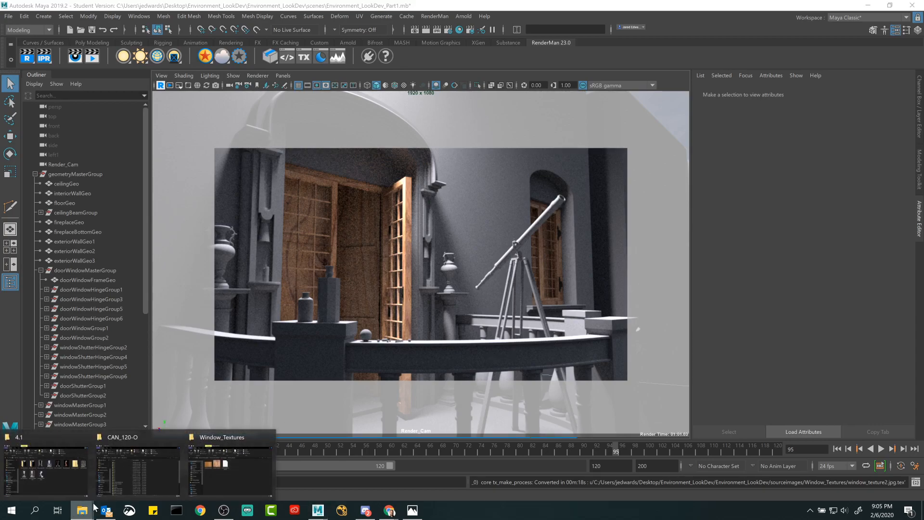
{"action": "left_click", "coordinate": [230, 465]}
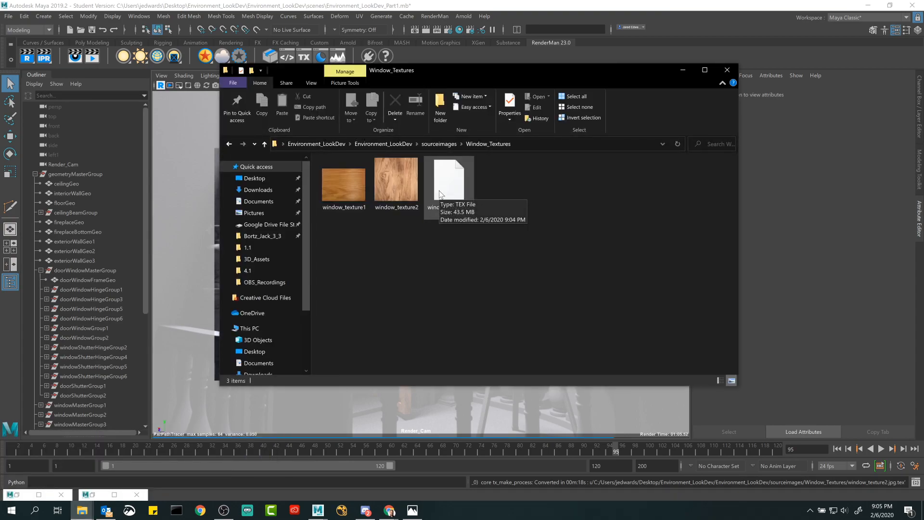
{"action": "left_click", "coordinate": [439, 194]}
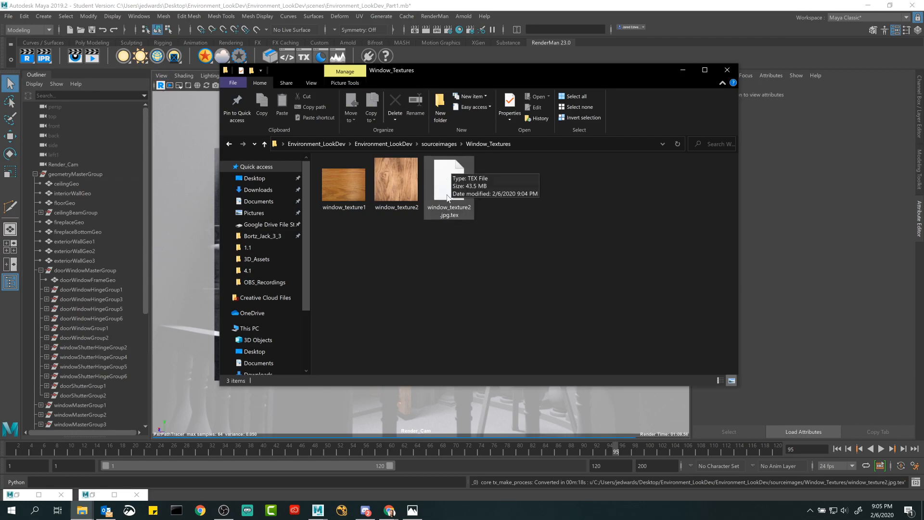
{"action": "left_click", "coordinate": [681, 71]}
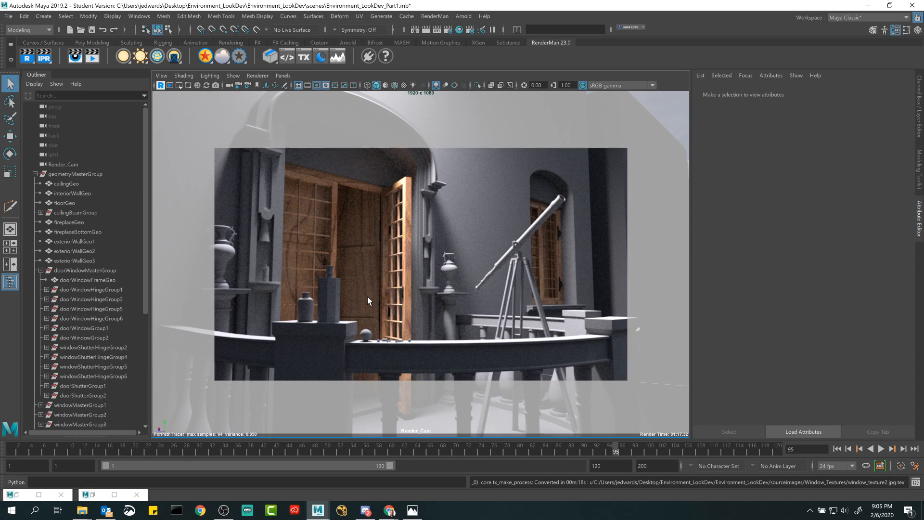
Step: Select the open door window and limit the RenderMan viewport render to a crop region around the doorway
{"action": "left_click", "coordinate": [406, 224]}
{"action": "key", "text": "Delete"}
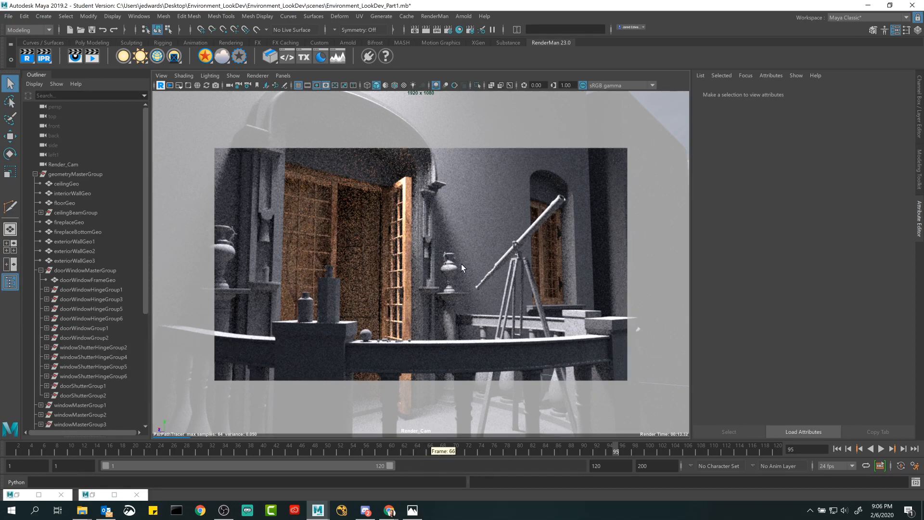
{"action": "left_click", "coordinate": [409, 194]}
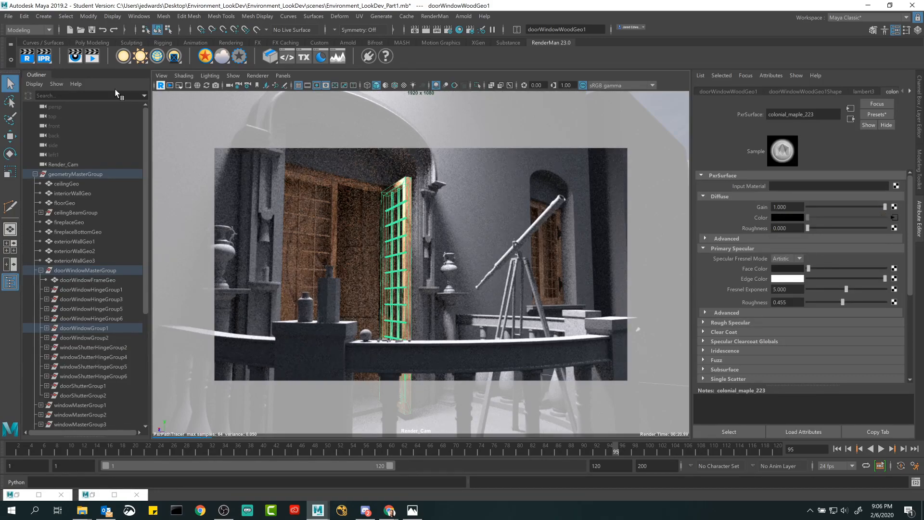
{"action": "left_click", "coordinate": [189, 85]}
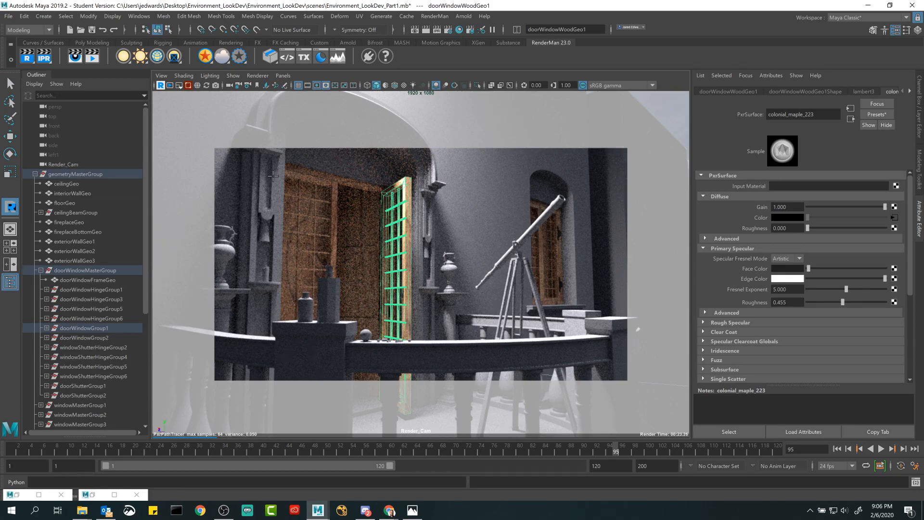
{"action": "left_click_drag", "start_coordinate": [272, 155], "coordinate": [418, 399]}
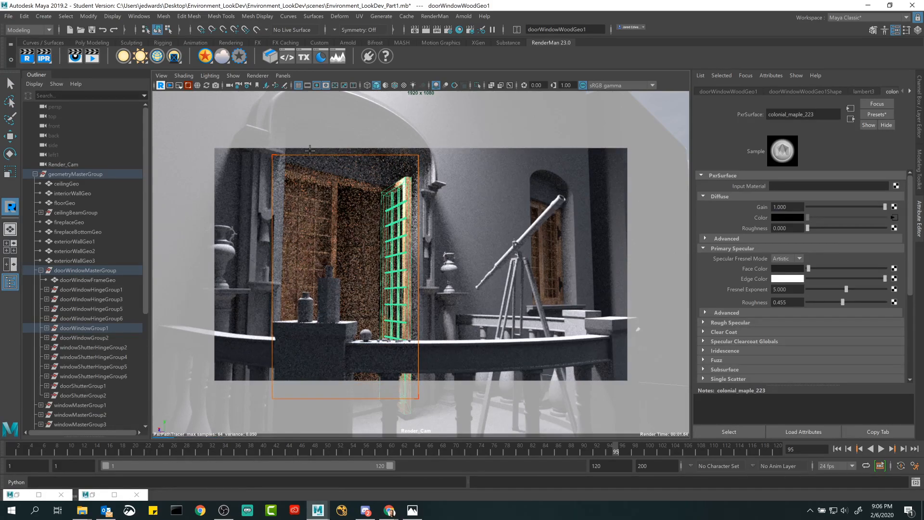
{"action": "left_click", "coordinate": [188, 86]}
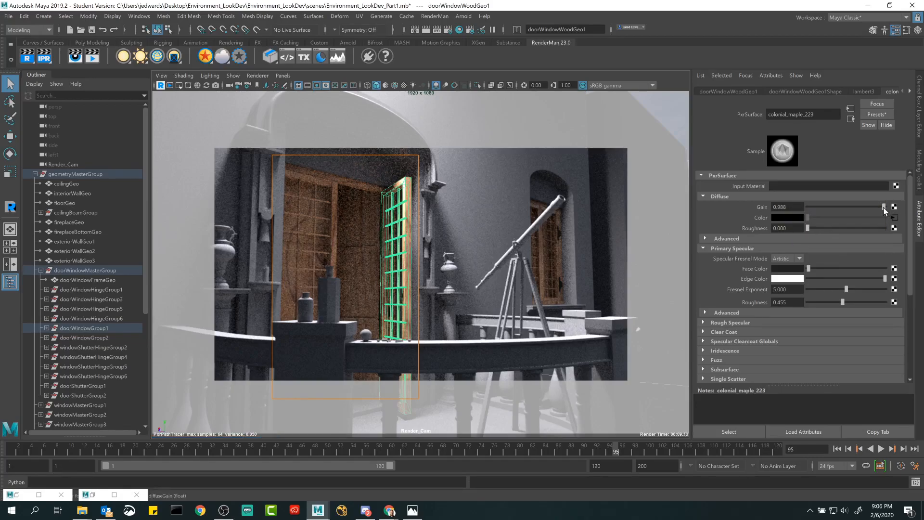
Step: Set the colonial_maple_223 material's diffuse gain to 0.783, deselect the door, and compare the render with 1_3_Example_Render.png
{"action": "left_click_drag", "start_coordinate": [884, 207], "coordinate": [829, 207]}
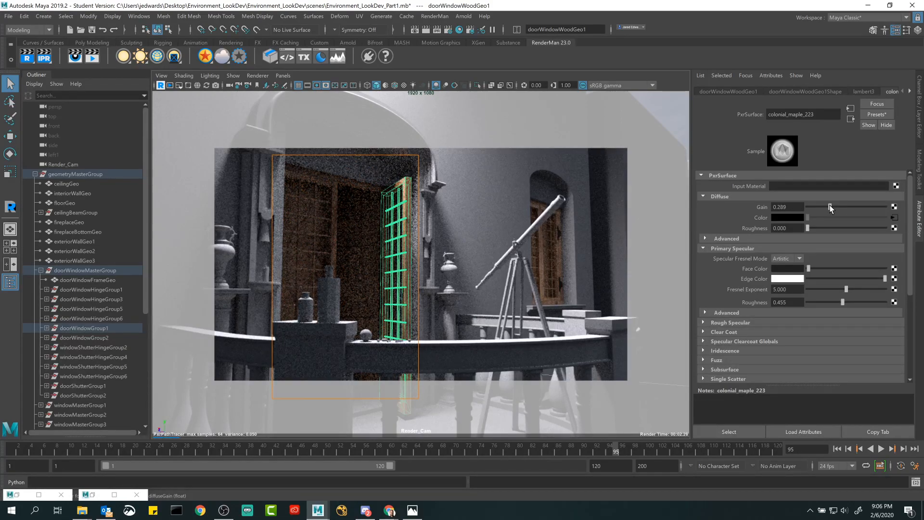
{"action": "left_click_drag", "start_coordinate": [829, 207], "coordinate": [867, 207]}
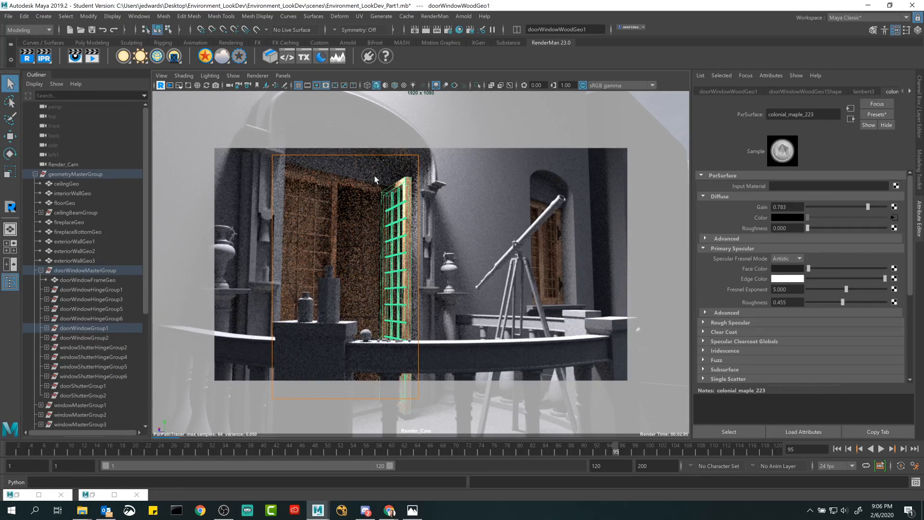
{"action": "left_click", "coordinate": [406, 206]}
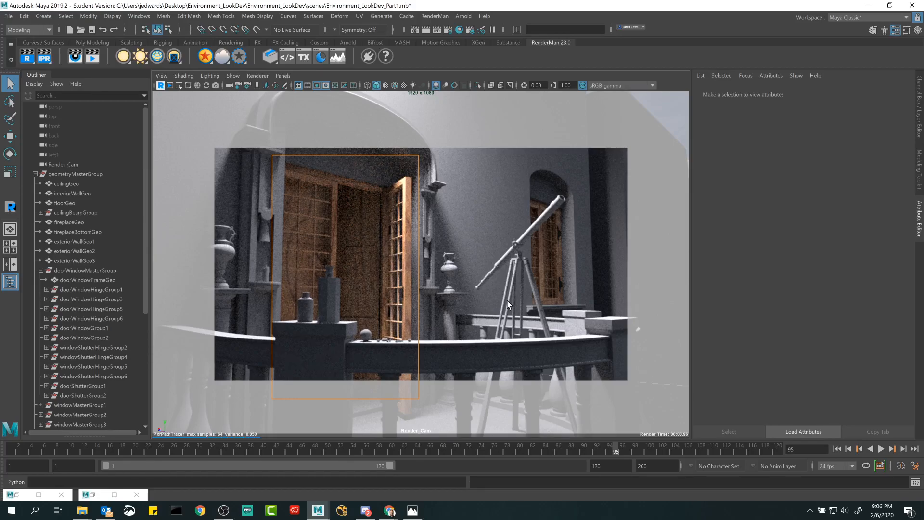
{"action": "left_click", "coordinate": [412, 510]}
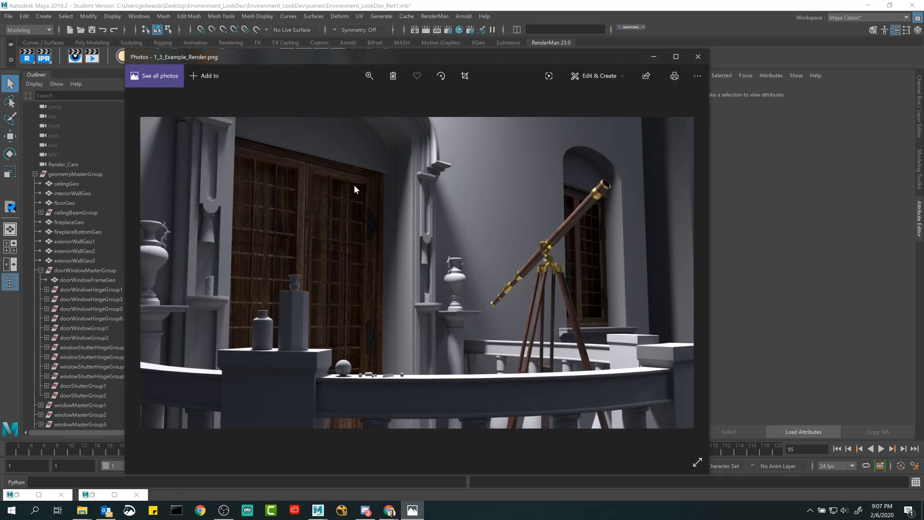
{"action": "left_click", "coordinate": [653, 56]}
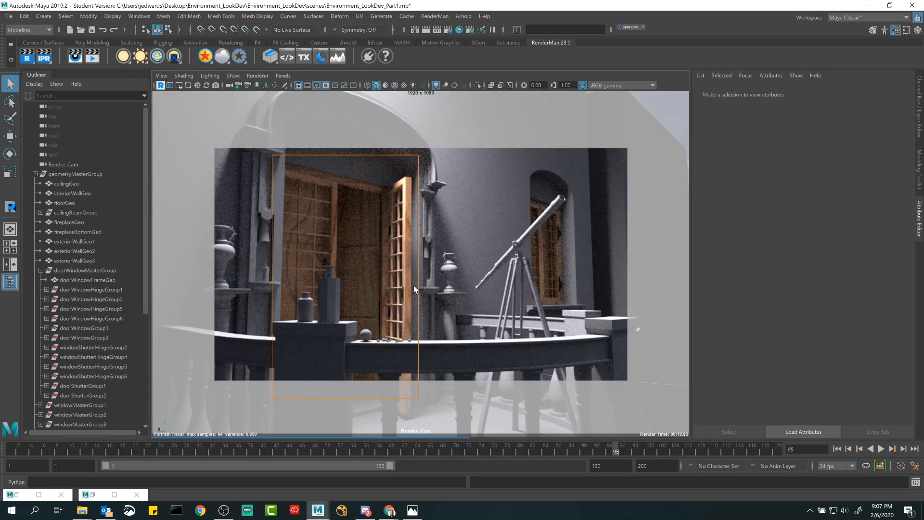
Step: Try a lighter primary specular face color on the other door window's colonial_maple_223 material, undo the change, and deselect the geometry
{"action": "left_click", "coordinate": [334, 206]}
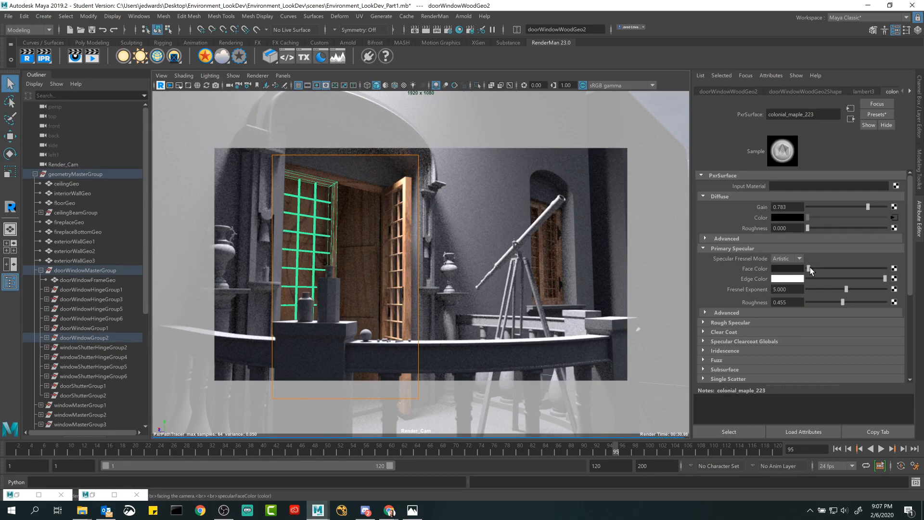
{"action": "left_click", "coordinate": [831, 271]}
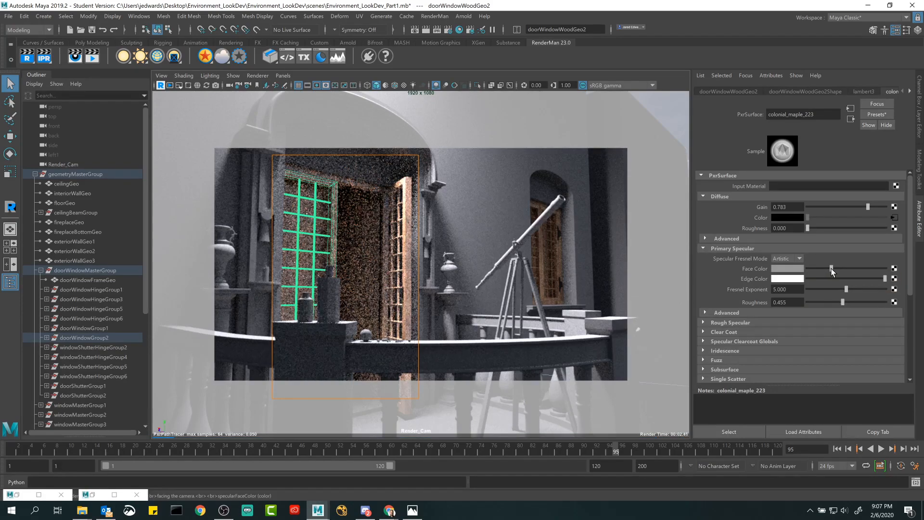
{"action": "key", "text": "ctrl+z"}
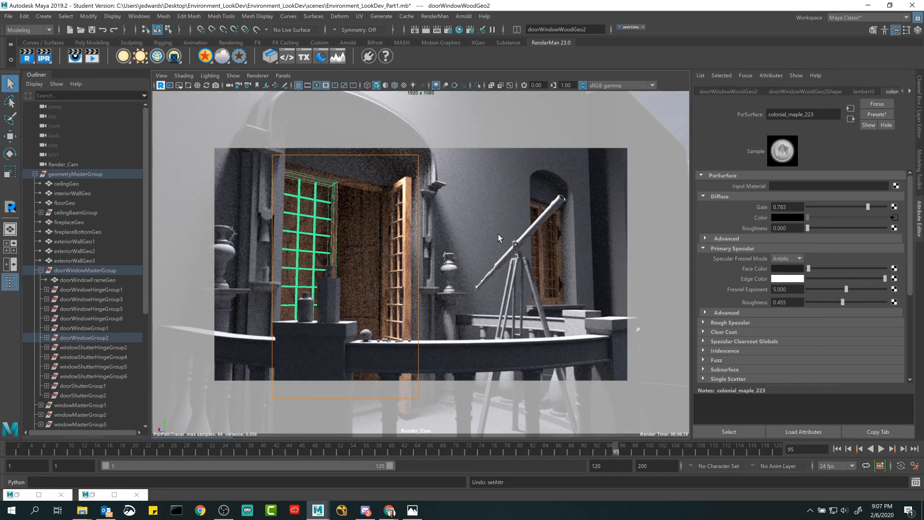
{"action": "left_click", "coordinate": [344, 207]}
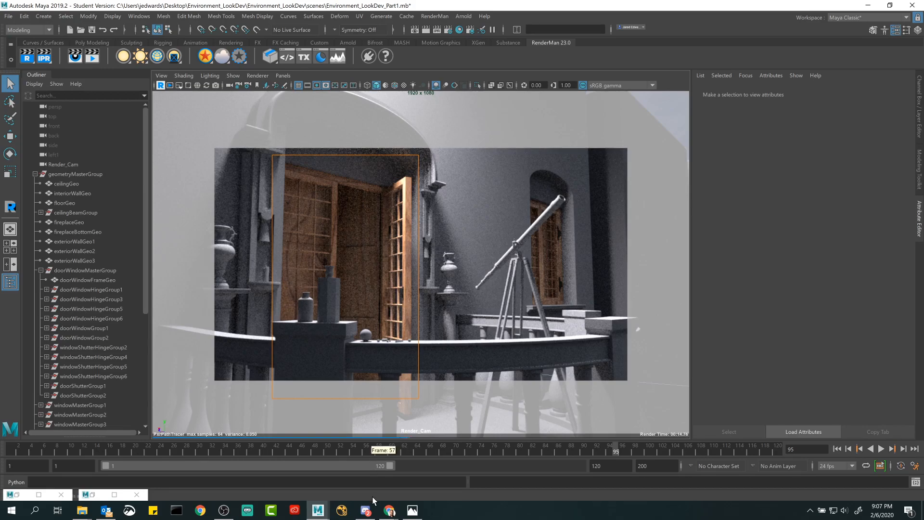
Step: Switch to the 1.3 Relating Textures to a 3D Surface page in Chrome, stop its full-screen video, and show the documentation slides
{"action": "mouse_move", "coordinate": [389, 513]}
{"action": "left_click", "coordinate": [365, 473]}
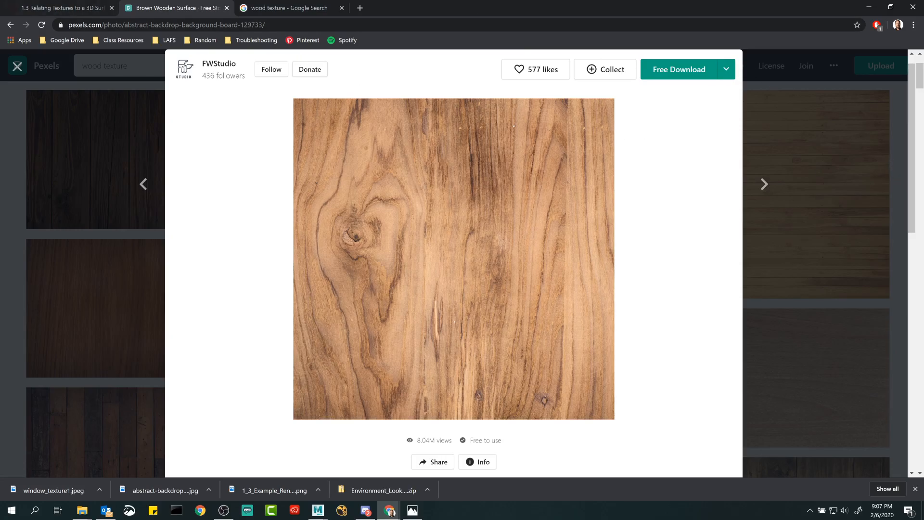
{"action": "left_click", "coordinate": [62, 8]}
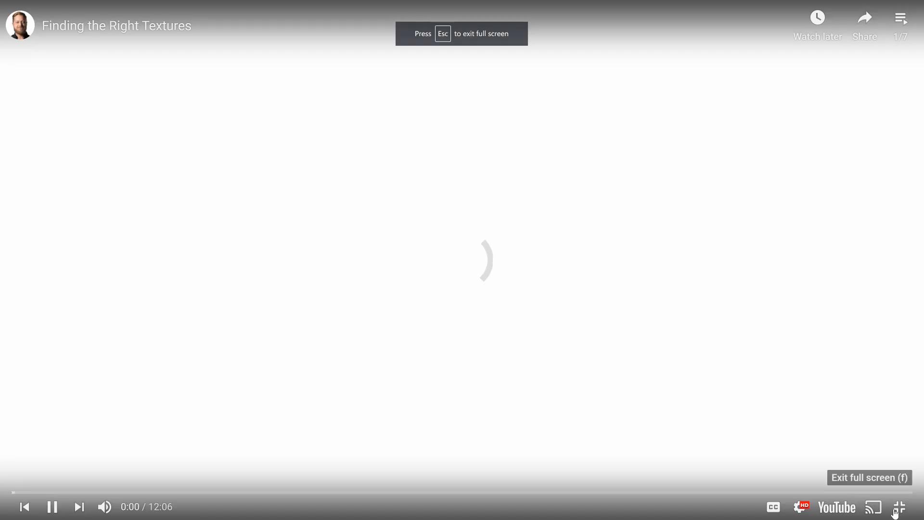
{"action": "left_click", "coordinate": [899, 507]}
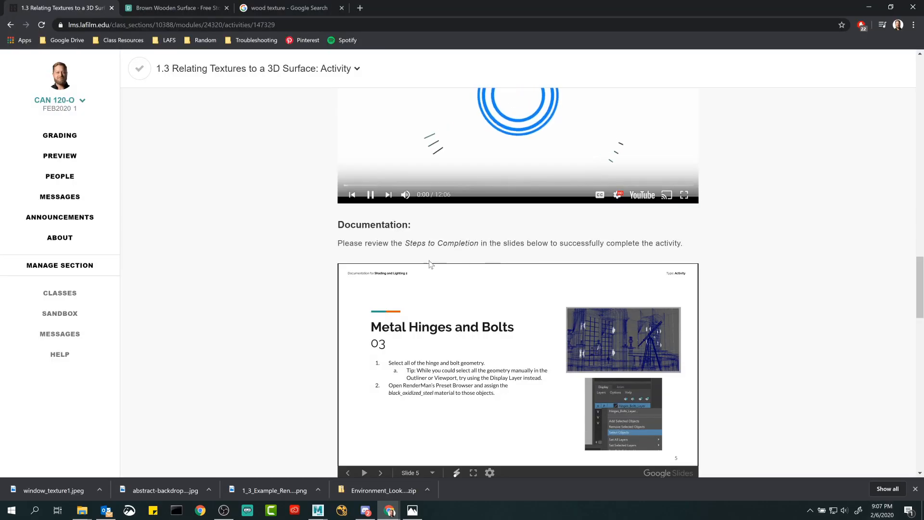
{"action": "left_click", "coordinate": [370, 194]}
{"action": "scroll", "coordinate": [336, 298], "scroll_direction": "down", "scroll_amount": 3}
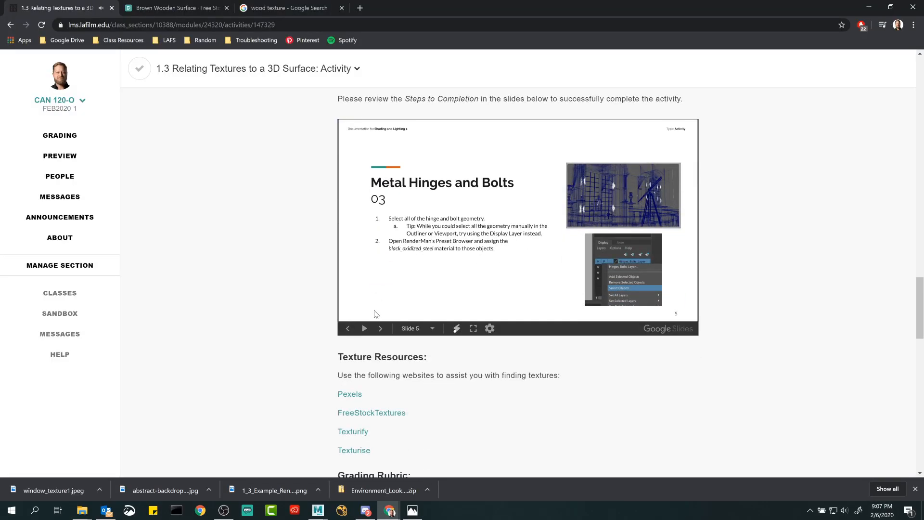
Step: Read the two Telescope Materials slides and return to the Wooden Windows and Doors slide
{"action": "left_click", "coordinate": [380, 328]}
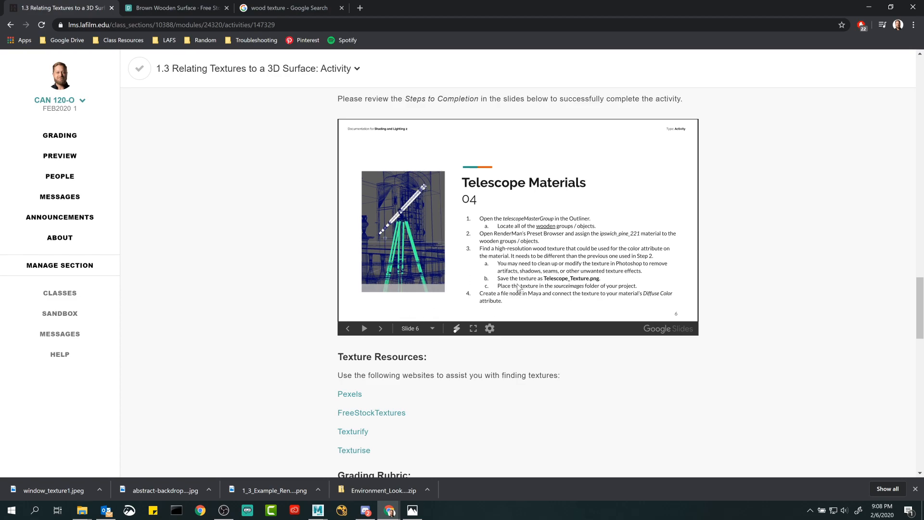
{"action": "left_click", "coordinate": [380, 328]}
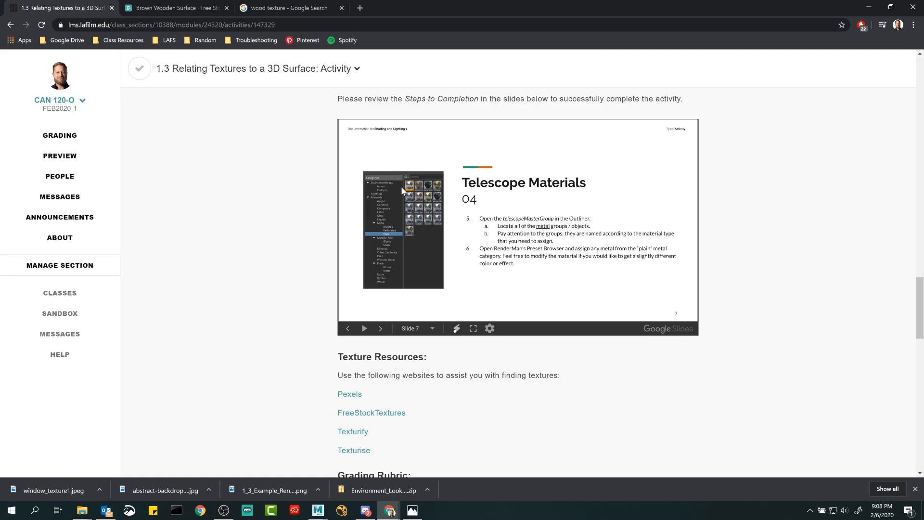
{"action": "left_click", "coordinate": [348, 328]}
{"action": "left_click", "coordinate": [347, 328]}
{"action": "left_click", "coordinate": [347, 329]}
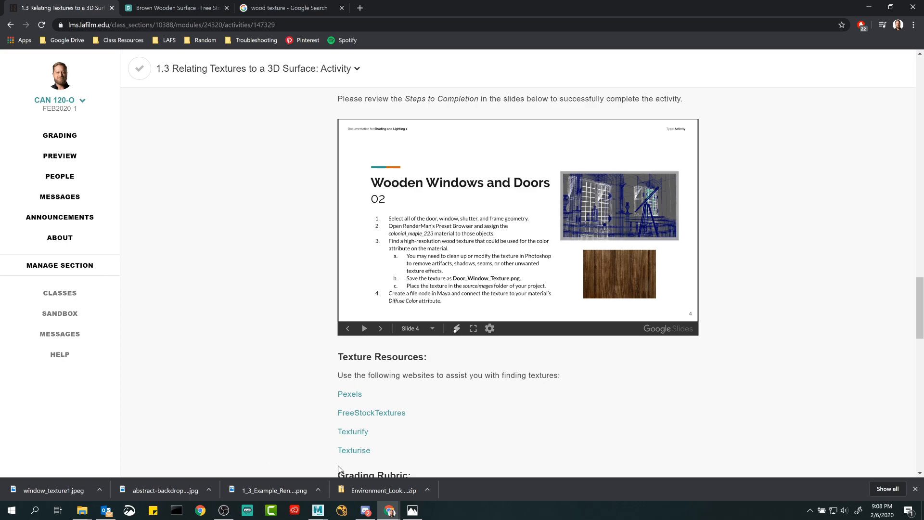
Step: Switch back to Maya, stop the viewport render, and open the Hypershade with its node graph framed
{"action": "left_click", "coordinate": [317, 510]}
{"action": "left_click", "coordinate": [357, 481]}
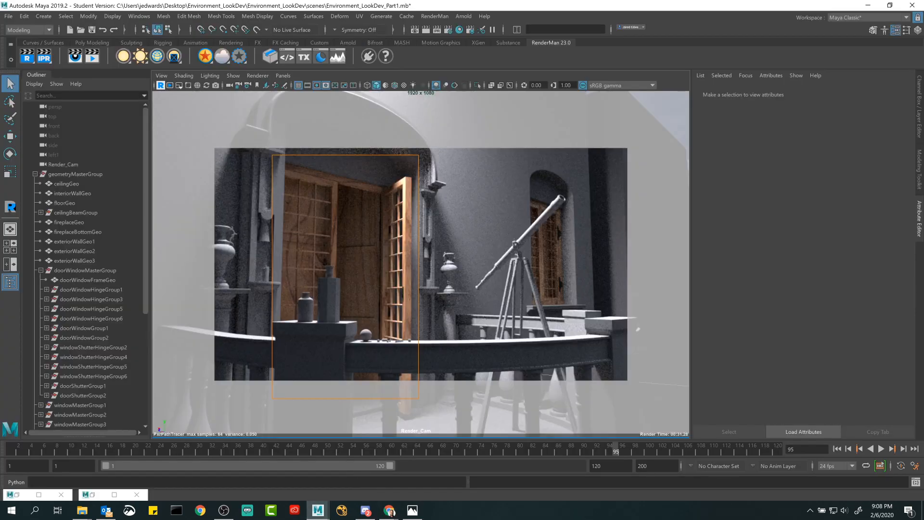
{"action": "left_click", "coordinate": [160, 85]}
{"action": "left_click", "coordinate": [459, 30]}
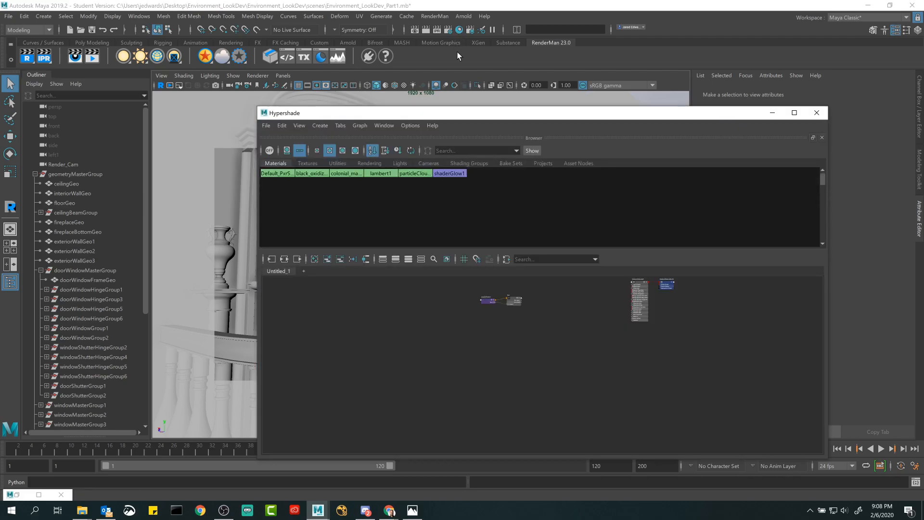
{"action": "left_click_drag", "start_coordinate": [484, 108], "coordinate": [452, 93]}
{"action": "middle_click_drag", "start_coordinate": [509, 339], "coordinate": [466, 389], "text": "alt"}
{"action": "right_click_drag", "start_coordinate": [470, 386], "coordinate": [525, 410], "text": "alt"}
{"action": "middle_click_drag", "start_coordinate": [513, 343], "coordinate": [492, 375], "text": "alt"}
{"action": "right_click_drag", "start_coordinate": [492, 375], "coordinate": [512, 397], "text": "alt"}
{"action": "middle_click_drag", "start_coordinate": [508, 348], "coordinate": [504, 359], "text": "alt"}
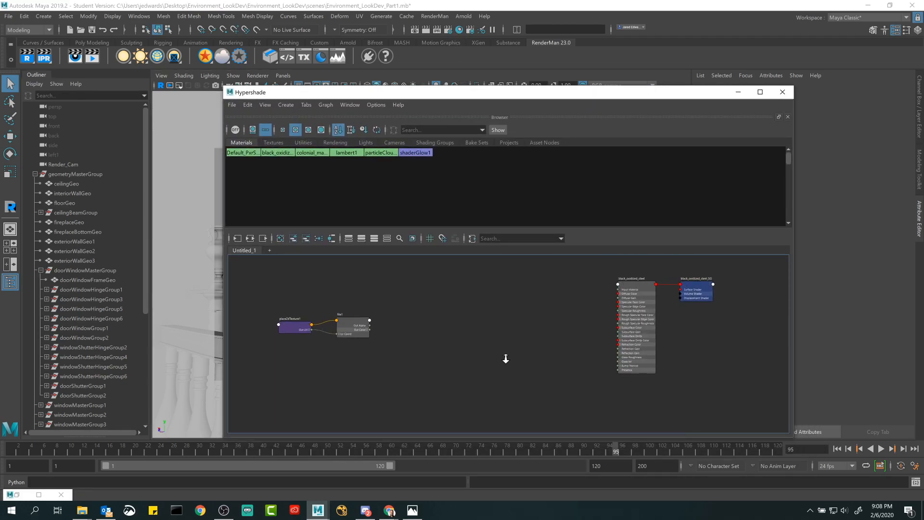
{"action": "right_click_drag", "start_coordinate": [505, 359], "coordinate": [511, 364], "text": "alt"}
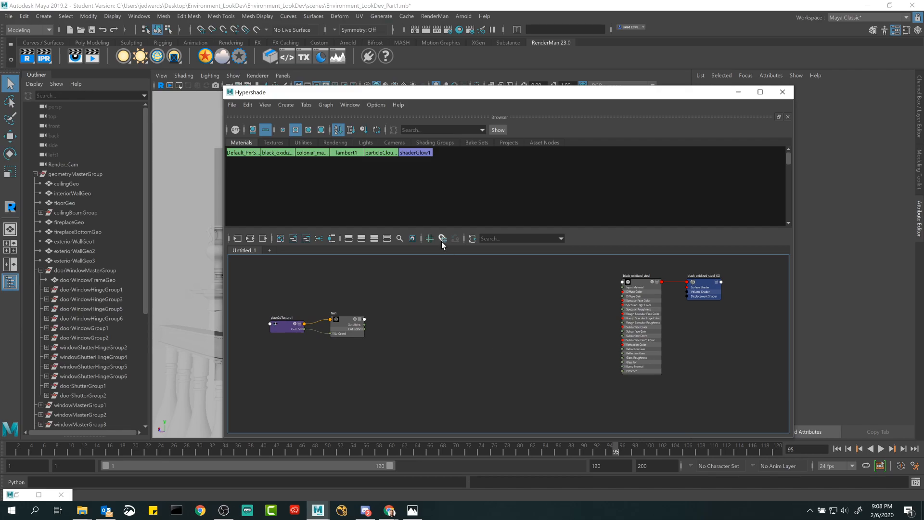
Step: Rearrange the file1 and black_oxidized_steel nodes in the Hypershade graph and inspect file1's image attributes
{"action": "left_click_drag", "start_coordinate": [266, 276], "coordinate": [379, 349]}
{"action": "left_click_drag", "start_coordinate": [354, 318], "coordinate": [410, 292]}
{"action": "left_click", "coordinate": [579, 333]}
{"action": "left_click_drag", "start_coordinate": [636, 296], "coordinate": [597, 308]}
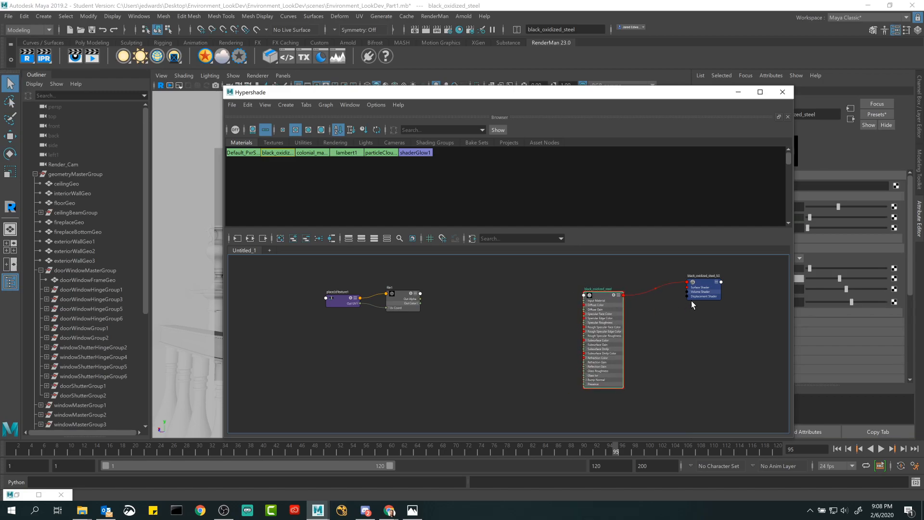
{"action": "left_click", "coordinate": [399, 307]}
{"action": "left_click_drag", "start_coordinate": [552, 96], "coordinate": [474, 90]}
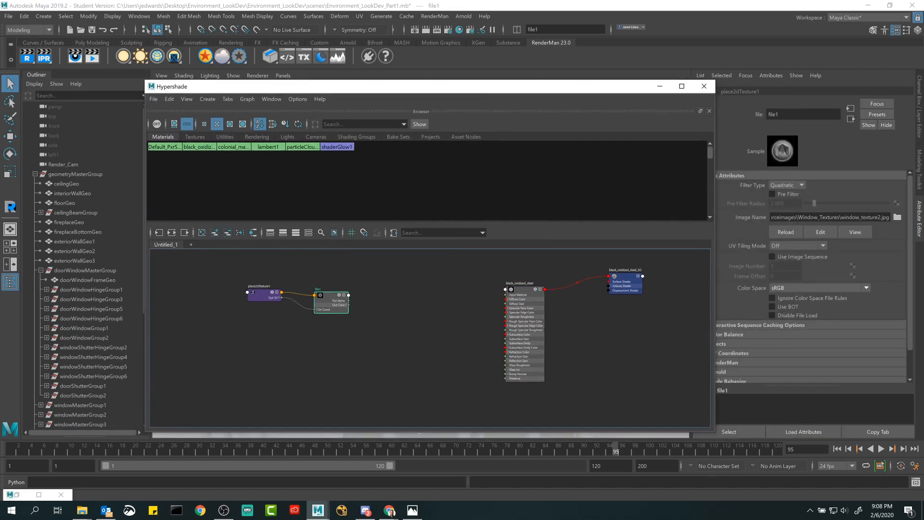
{"action": "left_click", "coordinate": [429, 311]}
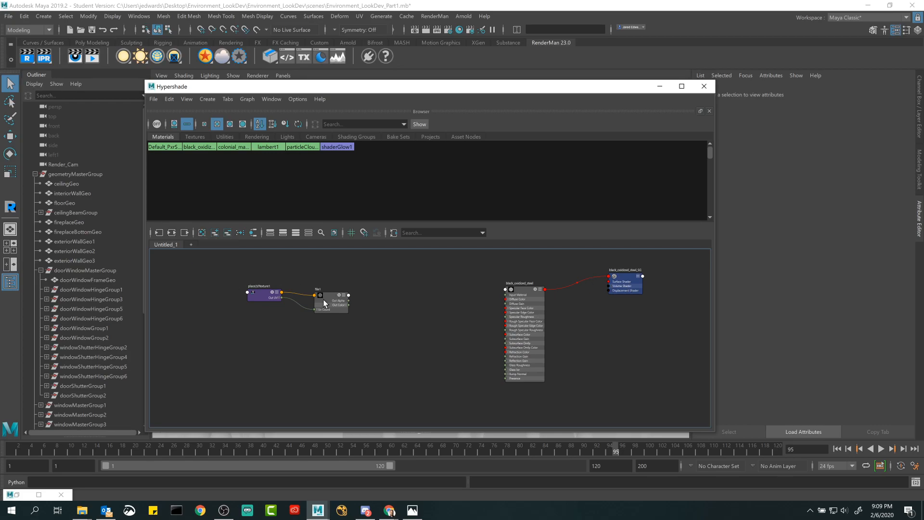
Step: Clear the Hypershade graph, uncover the viewport, and check the file texture connected to the door material's diffuse color
{"action": "left_click", "coordinate": [214, 233]}
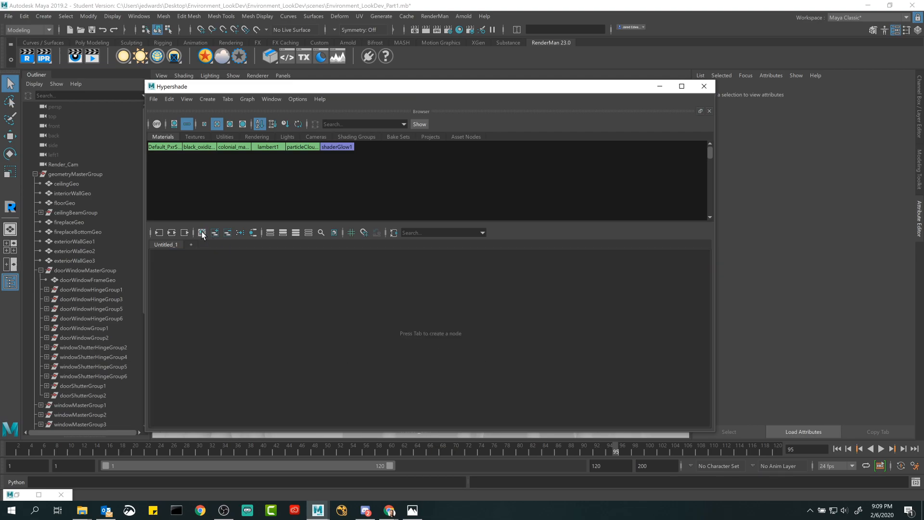
{"action": "left_click_drag", "start_coordinate": [422, 96], "coordinate": [410, 362]}
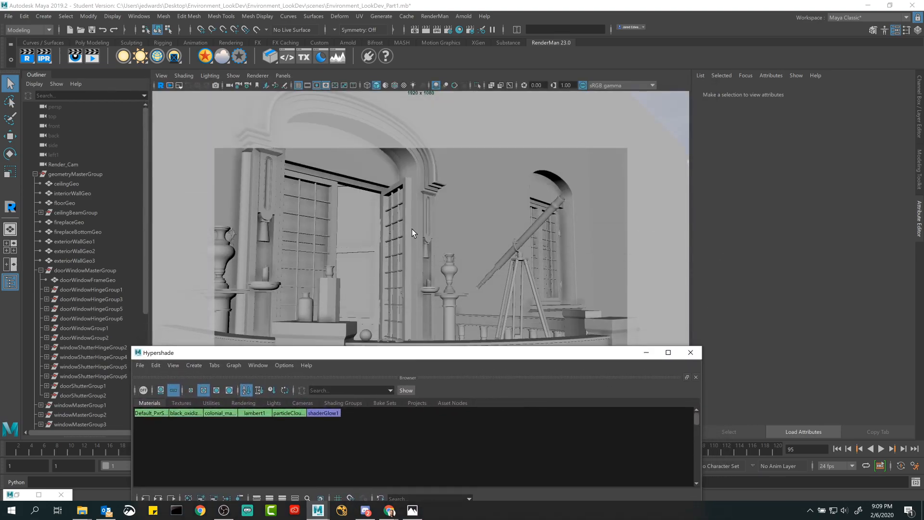
{"action": "left_click", "coordinate": [411, 197]}
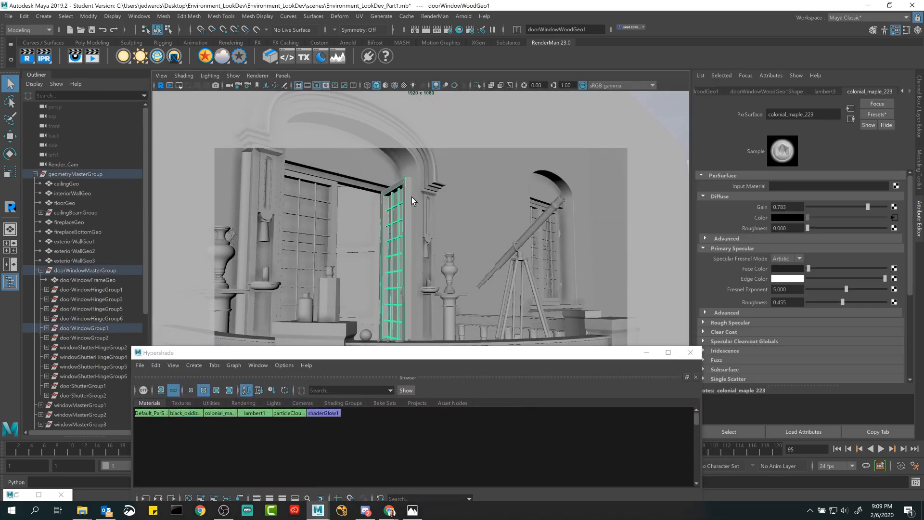
{"action": "left_click", "coordinate": [892, 218]}
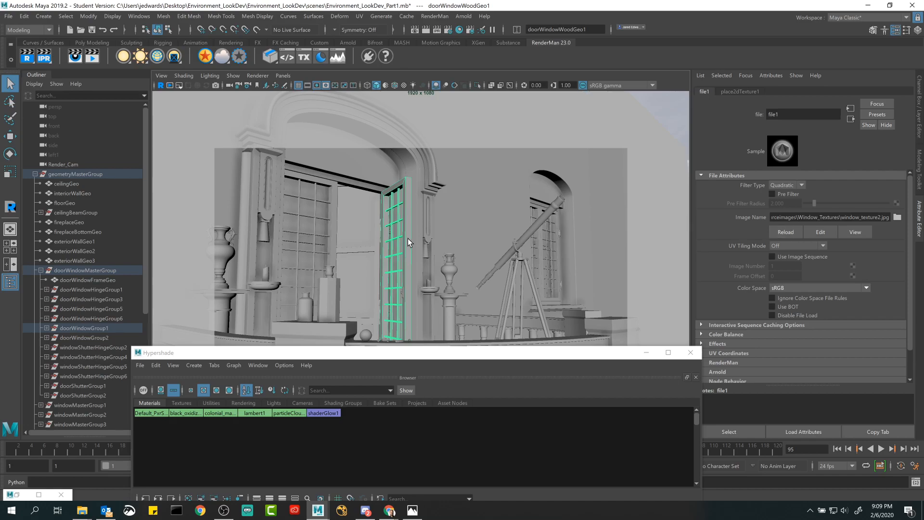
{"action": "left_click", "coordinate": [407, 224]}
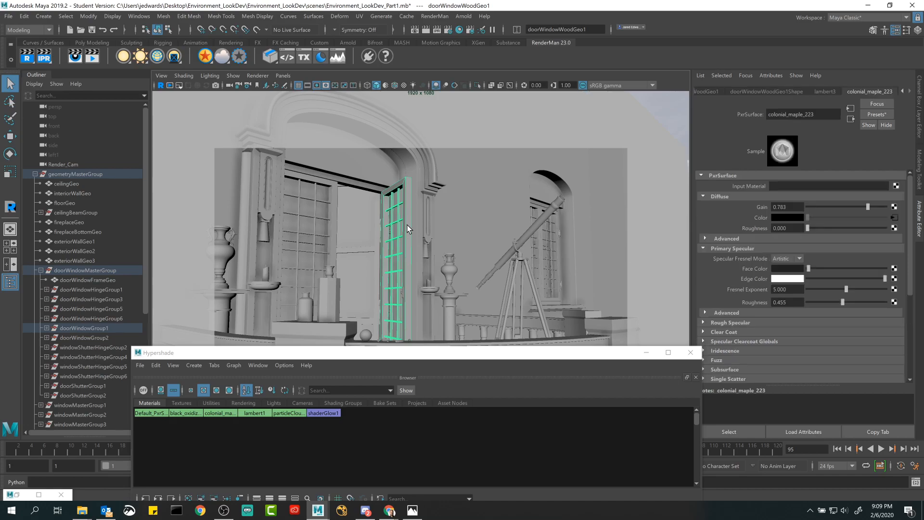
{"action": "left_click", "coordinate": [894, 217]}
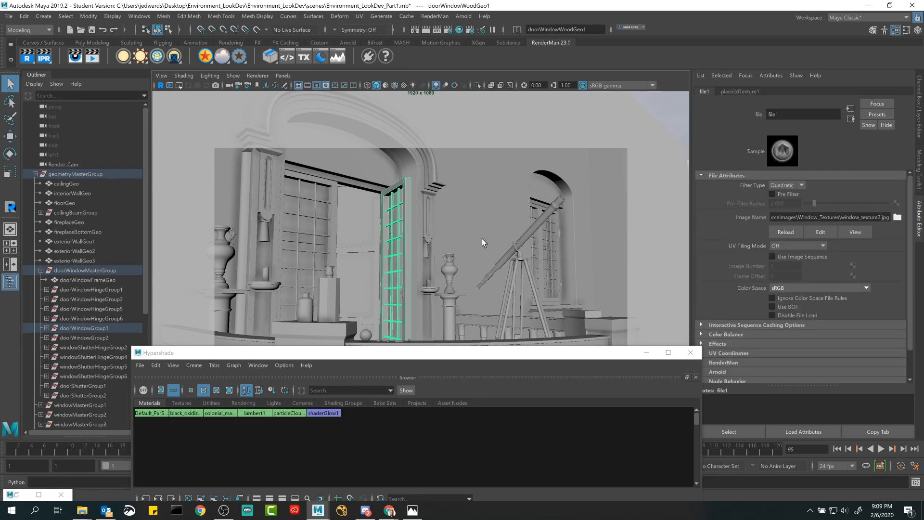
{"action": "left_click", "coordinate": [410, 209]}
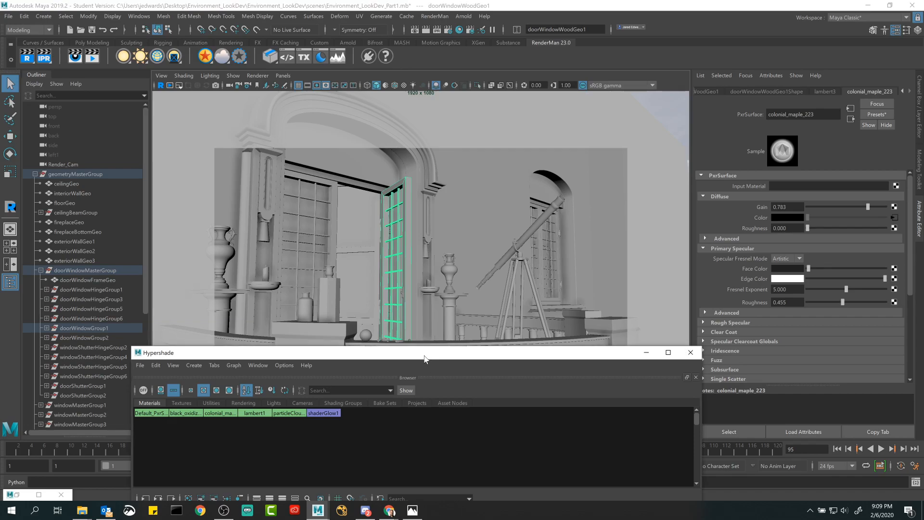
Step: Move the Hypershade off the scene view and graph the colonial_maple_223 material's network in it
{"action": "left_click_drag", "start_coordinate": [429, 358], "coordinate": [506, 96]}
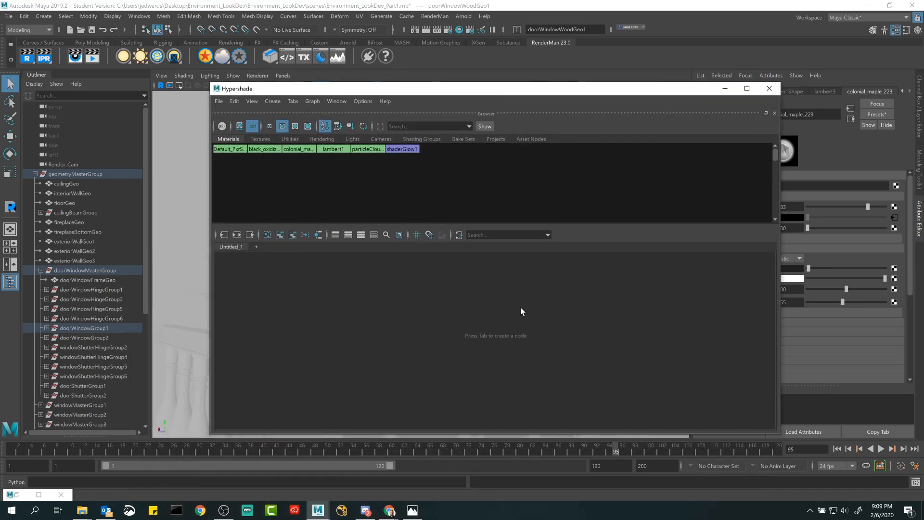
{"action": "left_click_drag", "start_coordinate": [489, 94], "coordinate": [727, 118]}
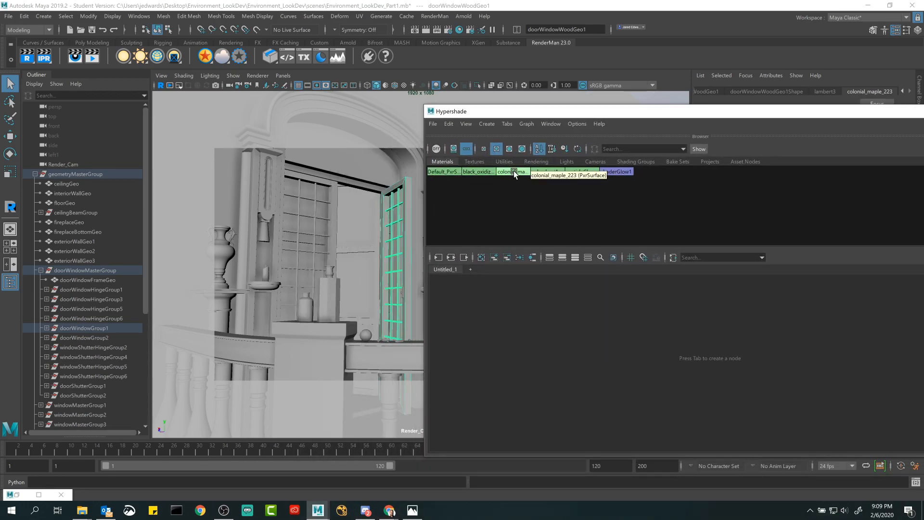
{"action": "left_click", "coordinate": [516, 192]}
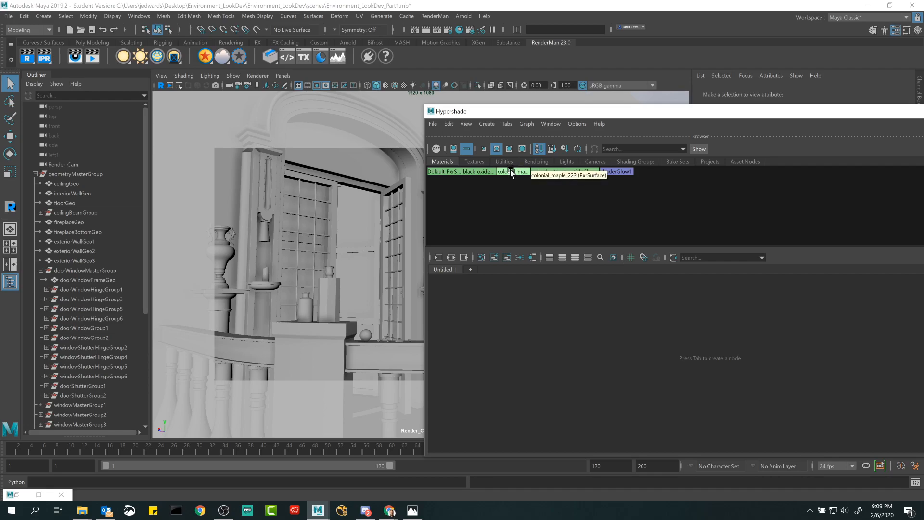
{"action": "right_click", "coordinate": [512, 173]}
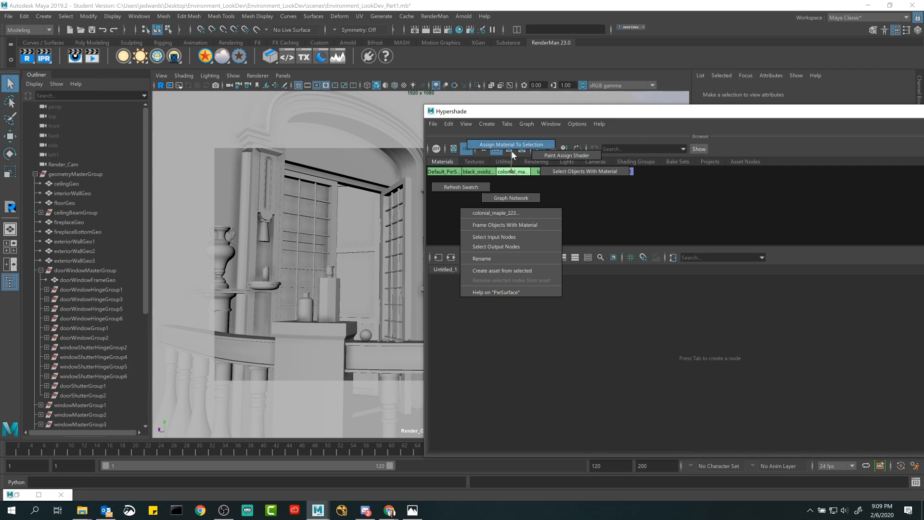
{"action": "left_click", "coordinate": [515, 195]}
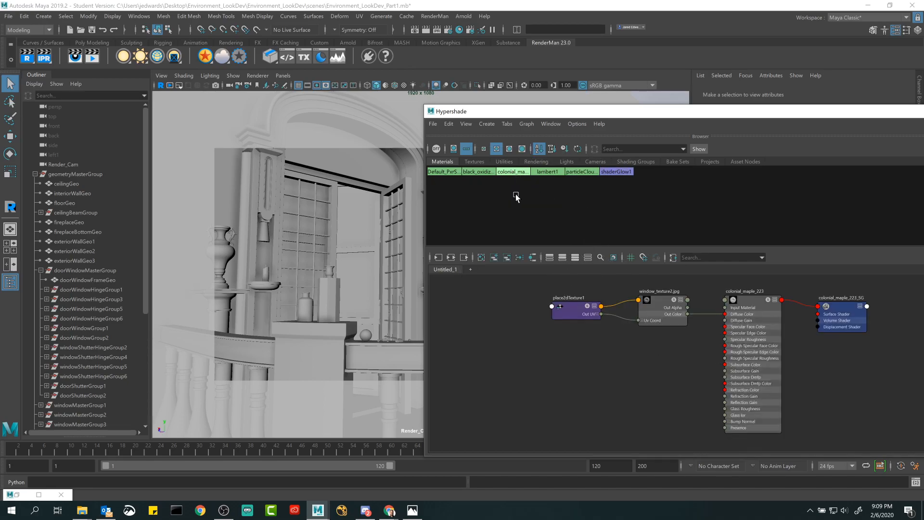
Step: Reposition the Hypershade to uncover the attributes and inspect the colonial_maple_223 node in the graph
{"action": "left_click_drag", "start_coordinate": [661, 111], "coordinate": [681, 77]}
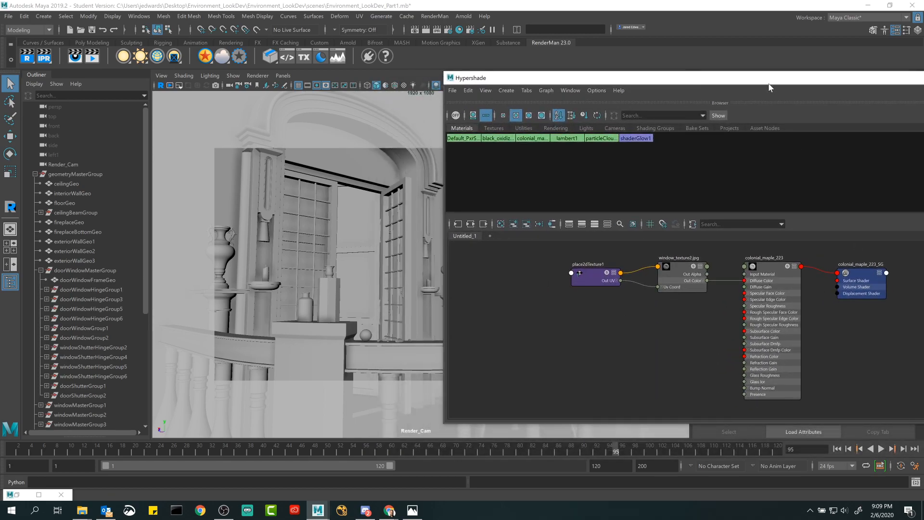
{"action": "left_click_drag", "start_coordinate": [770, 87], "coordinate": [485, 64]}
{"action": "scroll", "coordinate": [514, 312], "scroll_direction": "up", "scroll_amount": 3}
{"action": "left_click", "coordinate": [501, 296]}
{"action": "scroll", "coordinate": [530, 303], "scroll_direction": "down", "scroll_amount": 1}
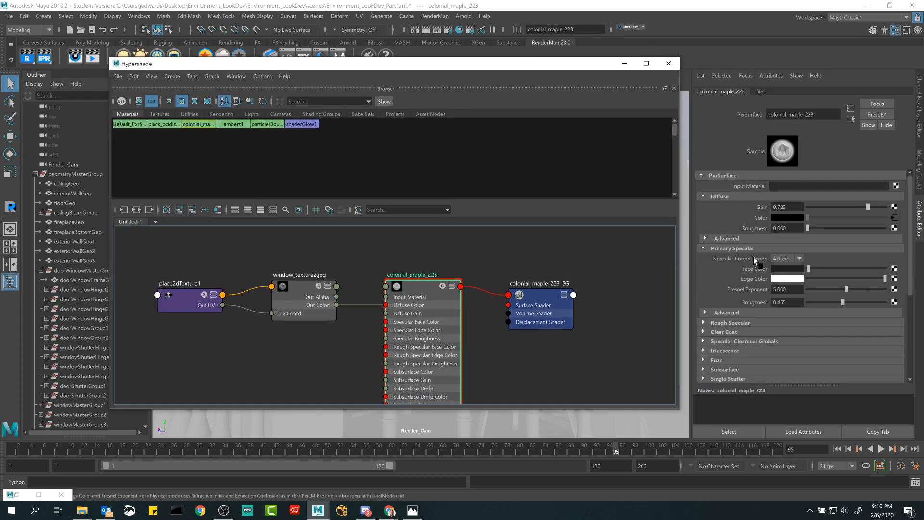
Step: Select the open door's wood geometry in the viewport to check its assigned material, keeping the Hypershade graph at hand
{"action": "left_click", "coordinate": [533, 358]}
{"action": "left_click_drag", "start_coordinate": [576, 69], "coordinate": [494, 339]}
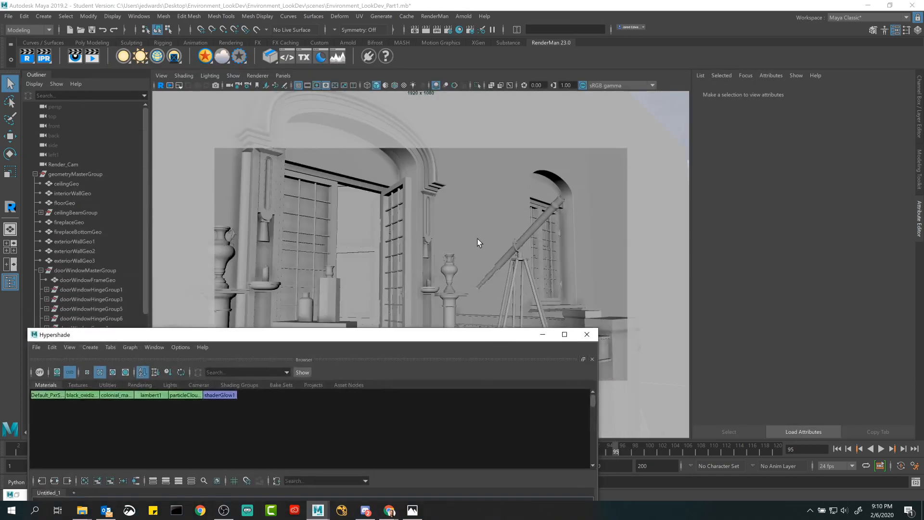
{"action": "left_click", "coordinate": [408, 207]}
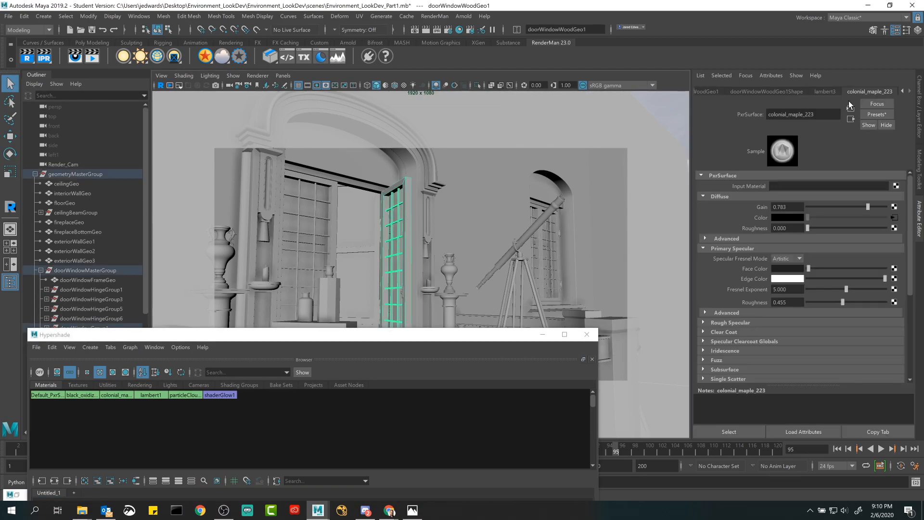
{"action": "left_click_drag", "start_coordinate": [437, 334], "coordinate": [617, 73]}
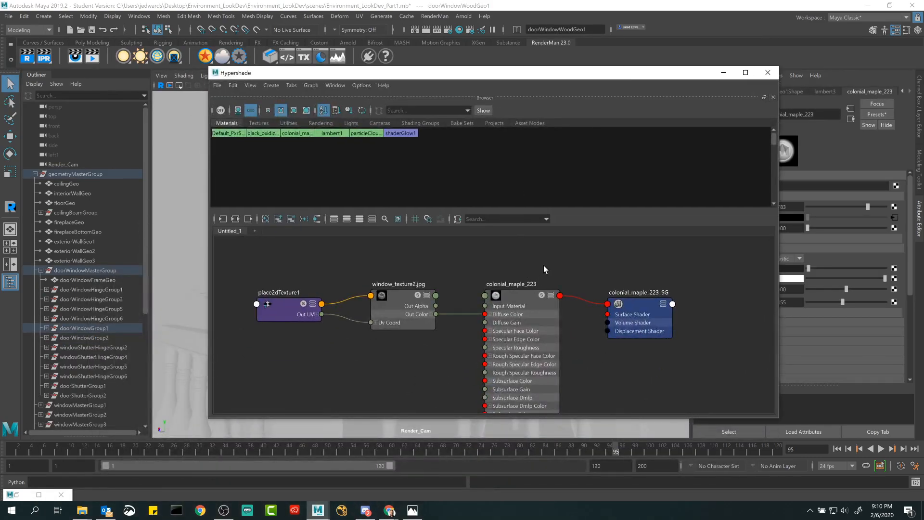
Step: Inspect the window_texture2.jpg node and its Out Color connection to the Diffuse Color of colonial_maple_223
{"action": "left_click", "coordinate": [526, 294]}
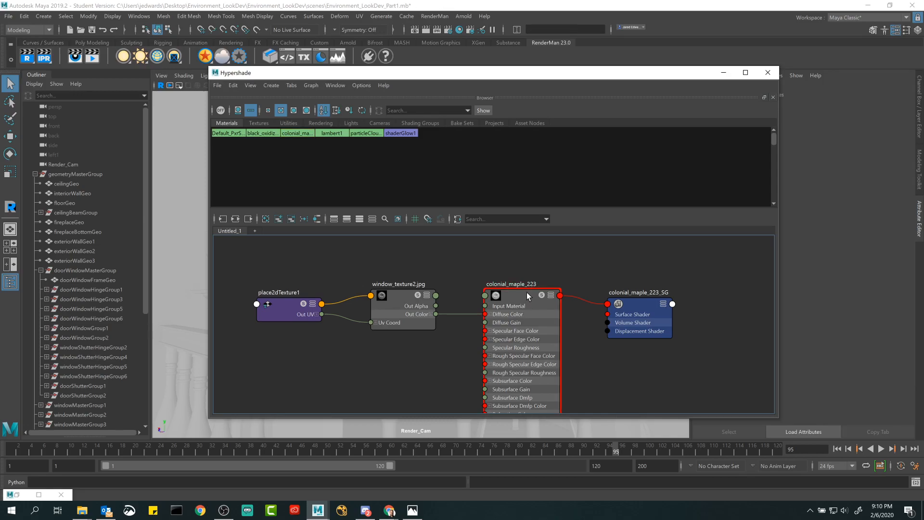
{"action": "left_click", "coordinate": [405, 302]}
{"action": "scroll", "coordinate": [414, 313], "scroll_direction": "up", "scroll_amount": 5}
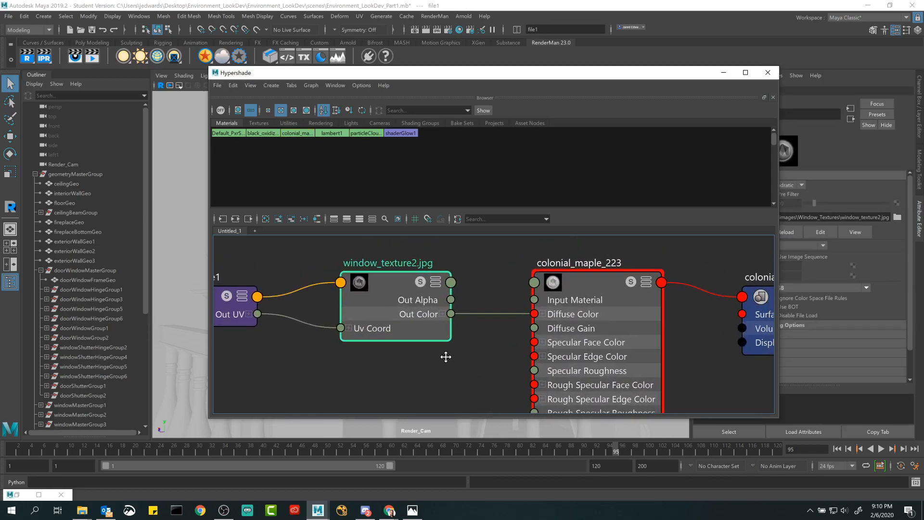
{"action": "scroll", "coordinate": [446, 357], "scroll_direction": "up", "scroll_amount": 2}
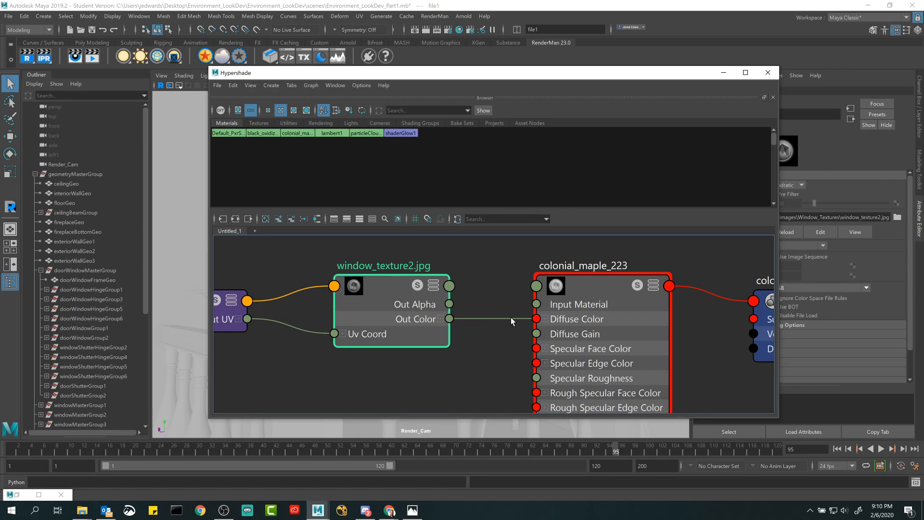
{"action": "left_click", "coordinate": [598, 284]}
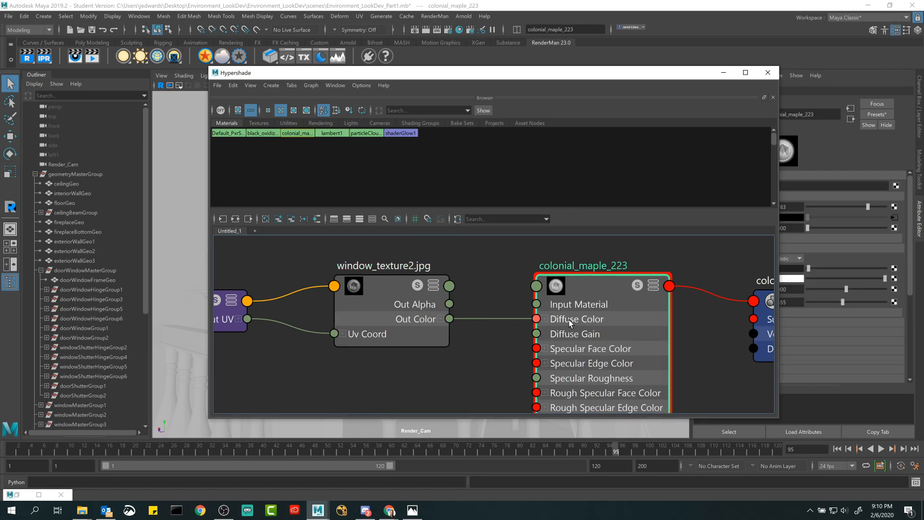
Step: Compare the inputs on the colonial_maple_223 node with the material's Diffuse and Primary Specular attributes
{"action": "left_click_drag", "start_coordinate": [620, 78], "coordinate": [454, 59]}
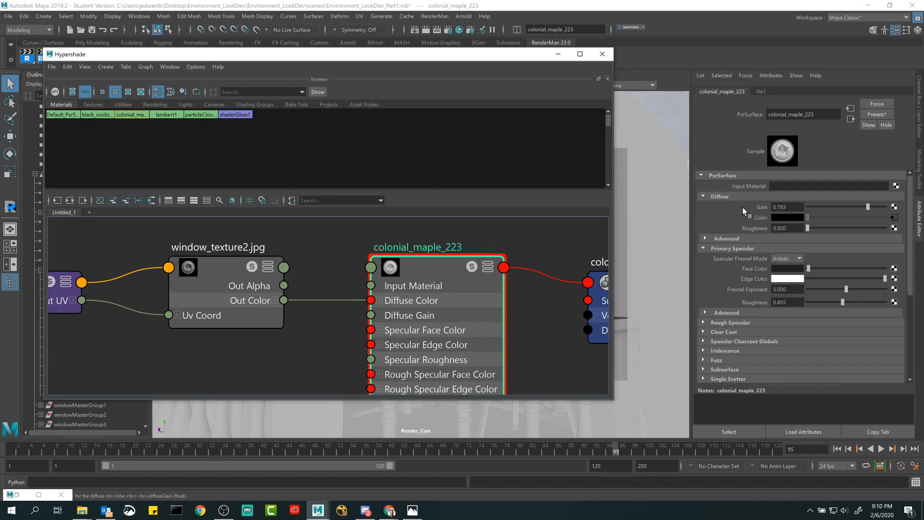
{"action": "middle_click_drag", "start_coordinate": [373, 286], "coordinate": [384, 245], "text": "alt"}
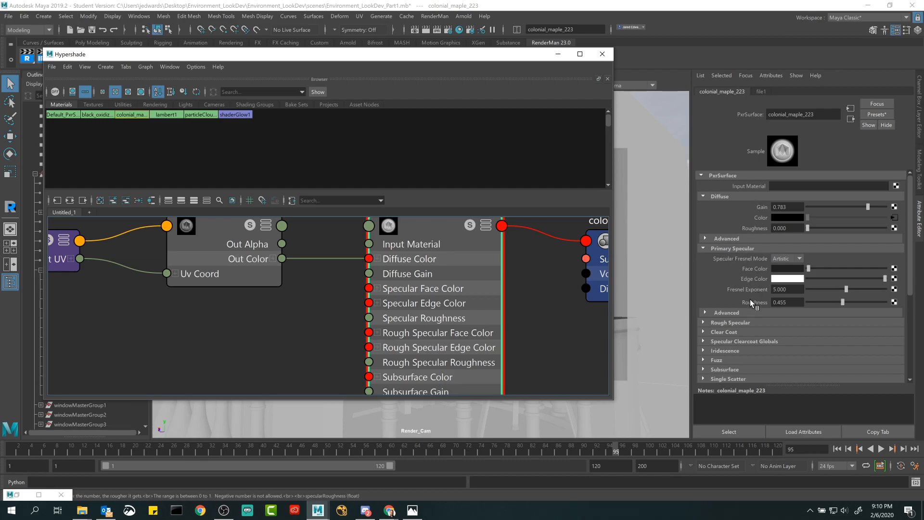
{"action": "scroll", "coordinate": [755, 356], "scroll_direction": "down", "scroll_amount": 3}
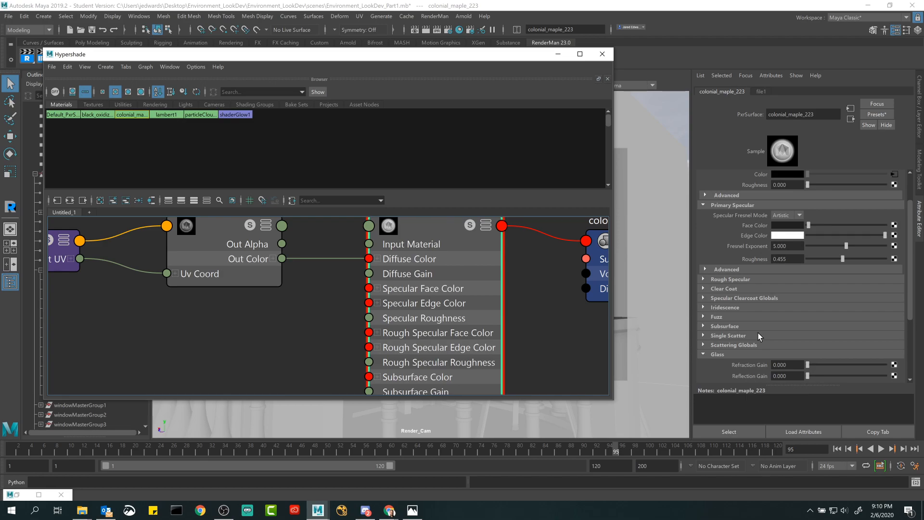
{"action": "scroll", "coordinate": [744, 287], "scroll_direction": "up", "scroll_amount": 3}
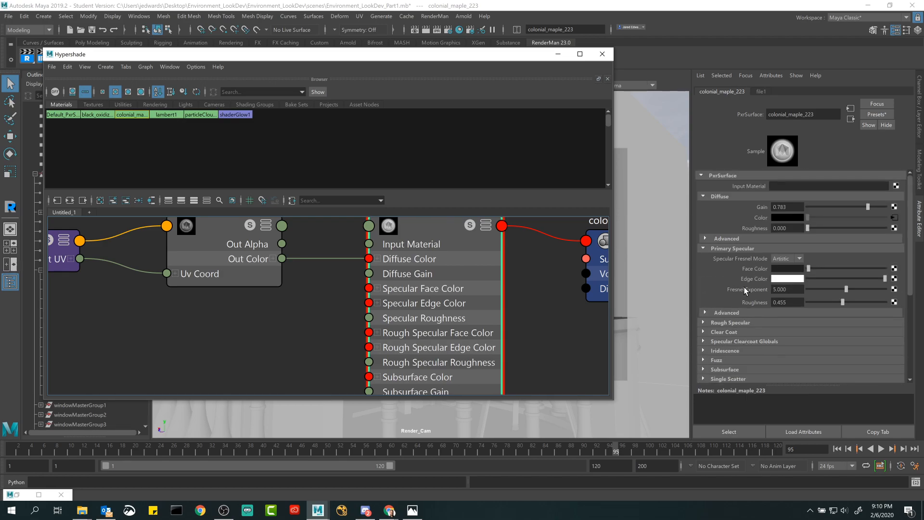
Step: Look into the material's Clear Coat, Specular Clearcoat Globals and Iridescence attribute sections, collapsing each one again
{"action": "scroll", "coordinate": [744, 286], "scroll_direction": "down", "scroll_amount": 3}
{"action": "left_click", "coordinate": [726, 289]}
{"action": "left_click", "coordinate": [728, 289]}
{"action": "left_click", "coordinate": [728, 290]}
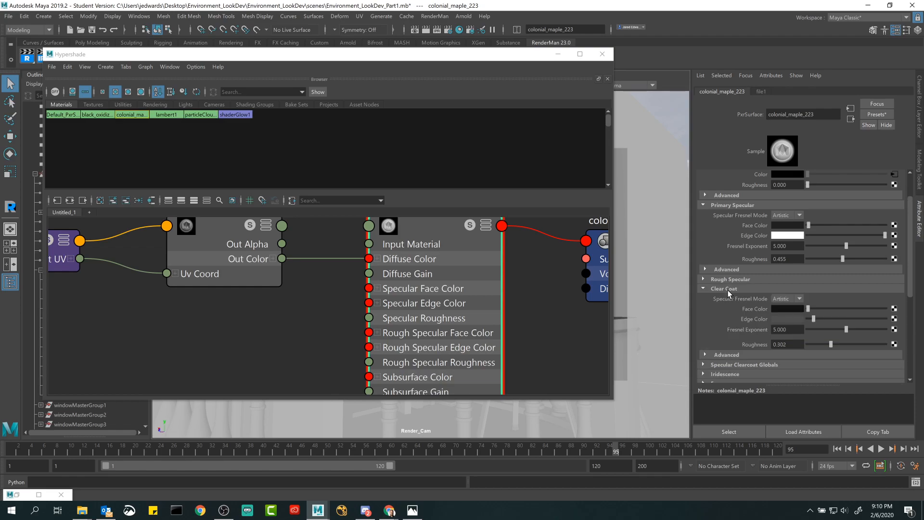
{"action": "left_click", "coordinate": [726, 288]}
{"action": "left_click", "coordinate": [726, 298]}
{"action": "left_click", "coordinate": [726, 297]}
{"action": "left_click", "coordinate": [724, 306]}
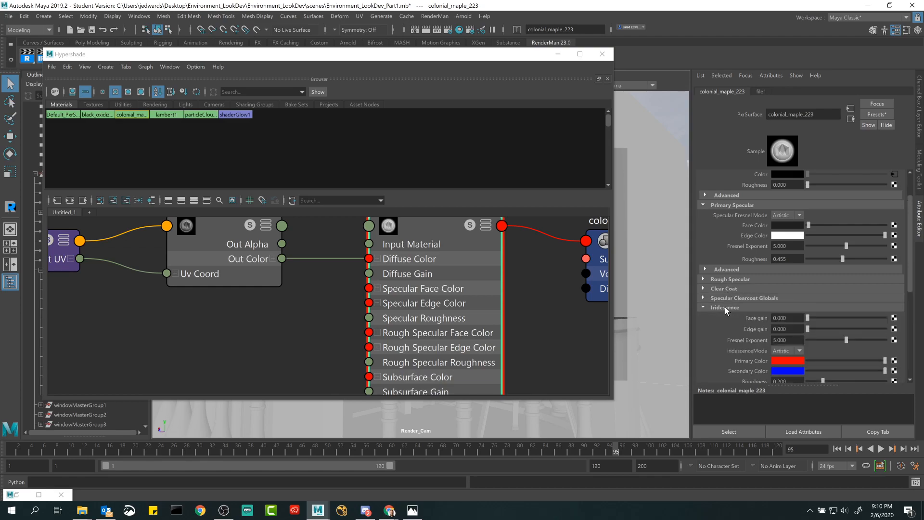
{"action": "left_click", "coordinate": [725, 306]}
Step: Enlarge the Hypershade window and fit the whole colonial_maple_223 network in its graph
{"action": "scroll", "coordinate": [540, 296], "scroll_direction": "down", "scroll_amount": 5}
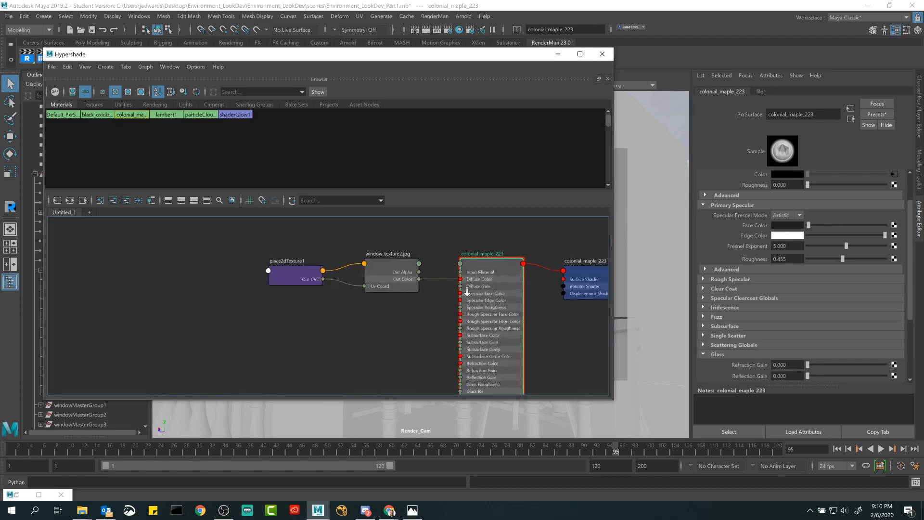
{"action": "left_click_drag", "start_coordinate": [495, 59], "coordinate": [553, 31]}
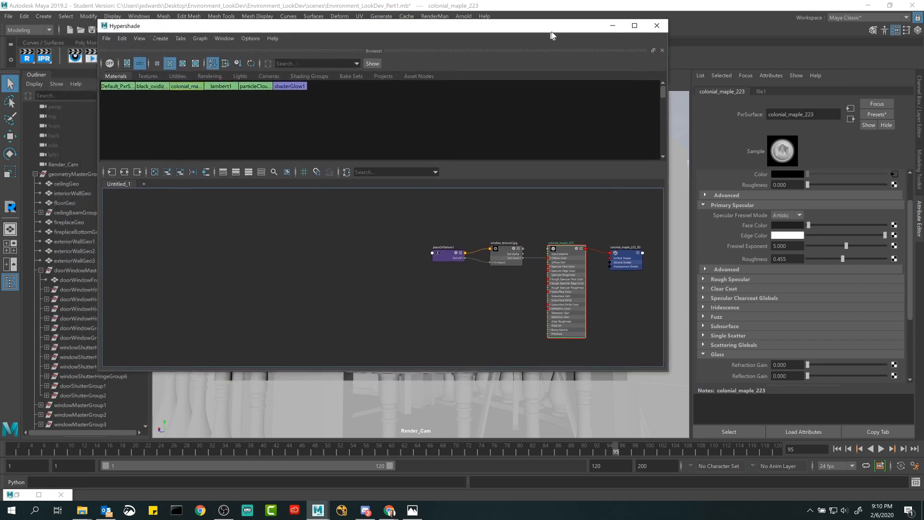
{"action": "left_click_drag", "start_coordinate": [668, 371], "coordinate": [692, 413]}
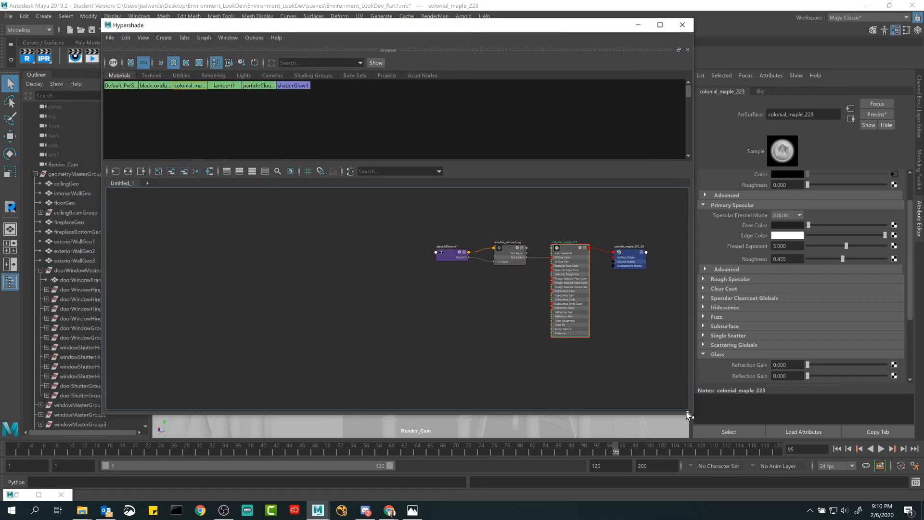
{"action": "scroll", "coordinate": [529, 322], "scroll_direction": "up", "scroll_amount": 5}
{"action": "scroll", "coordinate": [580, 347], "scroll_direction": "up", "scroll_amount": 2}
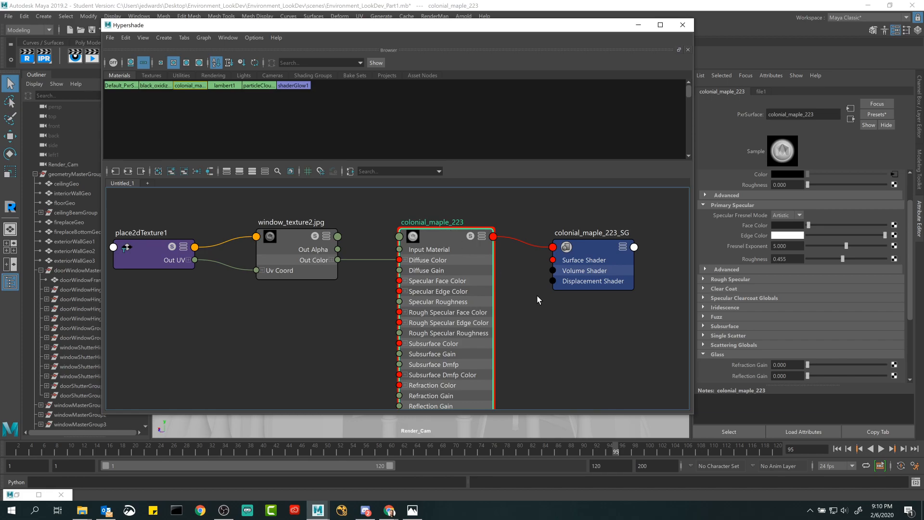
{"action": "scroll", "coordinate": [487, 263], "scroll_direction": "down", "scroll_amount": 1}
{"action": "scroll", "coordinate": [487, 263], "scroll_direction": "down", "scroll_amount": 1}
{"action": "scroll", "coordinate": [530, 274], "scroll_direction": "up", "scroll_amount": 1}
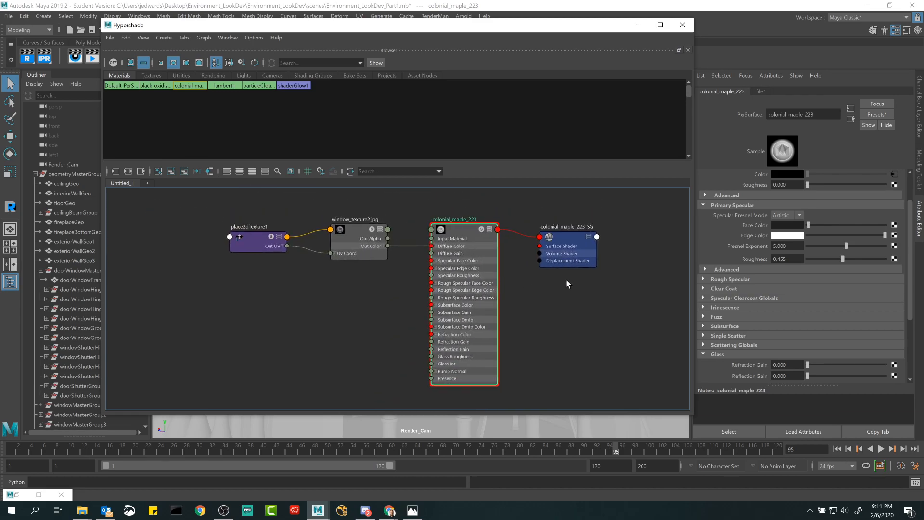
Step: Cycle the colonial_maple_223 node through its collapsed, connected-only, full and custom attribute displays, ending with all attributes shown
{"action": "key", "text": "1"}
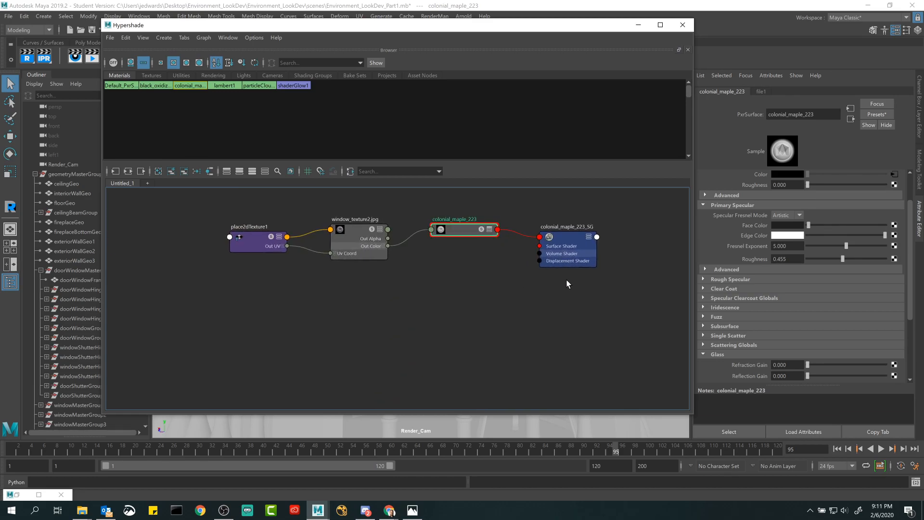
{"action": "key", "text": "2"}
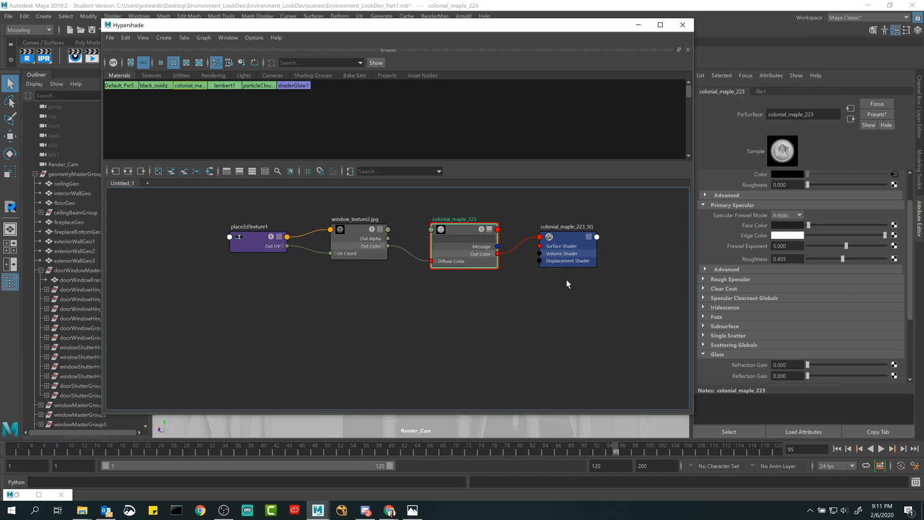
{"action": "key", "text": "3"}
{"action": "key", "text": "4"}
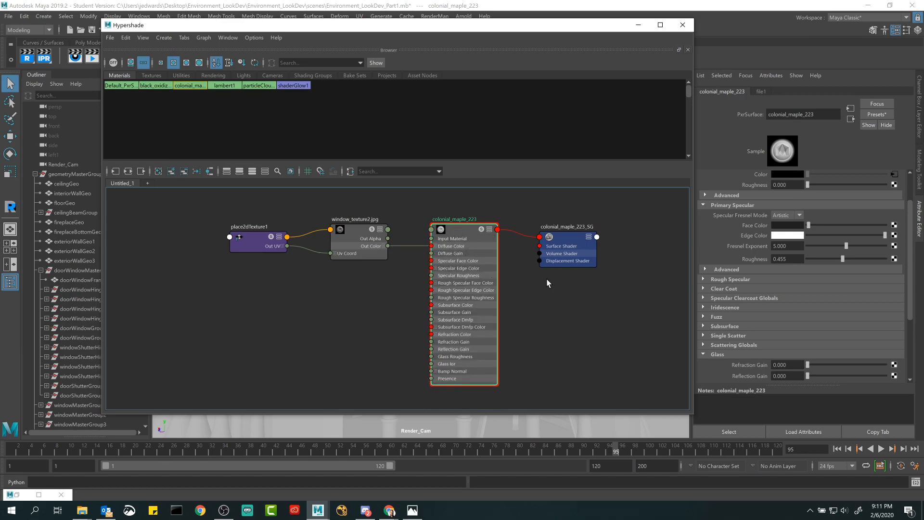
{"action": "key", "text": "3"}
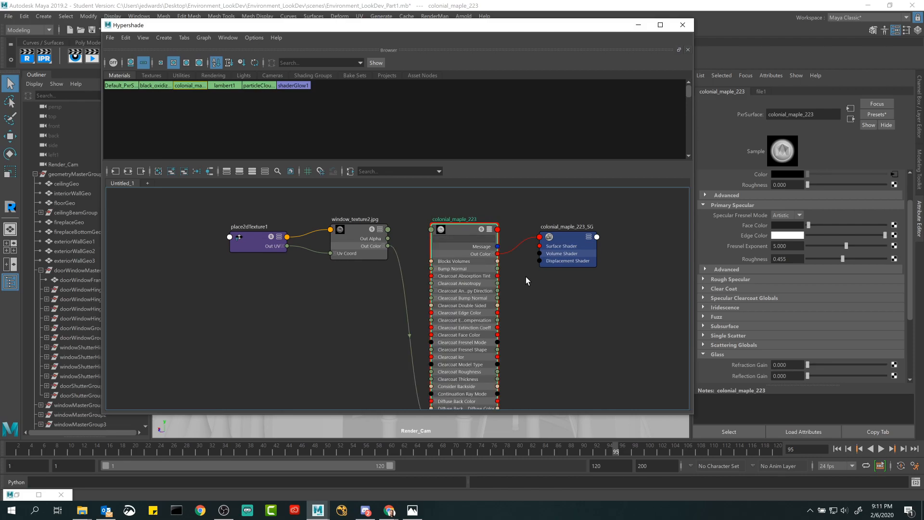
Step: Examine the full attribute list on the colonial_maple_223 node down to Utility Pattern, then return to the network's upper part
{"action": "middle_click_drag", "start_coordinate": [532, 331], "coordinate": [532, 331], "text": "alt"}
{"action": "right_click_drag", "start_coordinate": [532, 331], "coordinate": [585, 368], "text": "alt"}
{"action": "mouse_move", "coordinate": [529, 293]}
{"action": "middle_mouse_down", "text": "alt"}
{"action": "mouse_move", "coordinate": [555, 369]}
{"action": "mouse_move", "coordinate": [553, 259]}
{"action": "middle_mouse_up", "text": "alt"}
{"action": "middle_click_drag", "start_coordinate": [535, 331], "coordinate": [532, 216], "text": "alt"}
{"action": "middle_click_drag", "start_coordinate": [532, 351], "coordinate": [532, 187], "text": "alt"}
{"action": "mouse_move", "coordinate": [532, 318]}
{"action": "middle_mouse_down", "text": "alt"}
{"action": "mouse_move", "coordinate": [522, 218]}
{"action": "mouse_move", "coordinate": [528, 303]}
{"action": "mouse_move", "coordinate": [525, 233]}
{"action": "middle_mouse_up", "text": "alt"}
{"action": "middle_click_drag", "start_coordinate": [531, 349], "coordinate": [530, 276], "text": "alt"}
{"action": "mouse_move", "coordinate": [530, 380]}
{"action": "middle_mouse_down", "text": "alt"}
{"action": "mouse_move", "coordinate": [519, 239]}
{"action": "mouse_move", "coordinate": [522, 315]}
{"action": "middle_mouse_up", "text": "alt"}
{"action": "middle_click_drag", "start_coordinate": [524, 433], "coordinate": [524, 336], "text": "alt"}
{"action": "middle_click_drag", "start_coordinate": [519, 411], "coordinate": [514, 266], "text": "alt"}
{"action": "middle_click_drag", "start_coordinate": [512, 380], "coordinate": [509, 296], "text": "alt"}
{"action": "scroll", "coordinate": [513, 312], "scroll_direction": "down", "scroll_amount": 5}
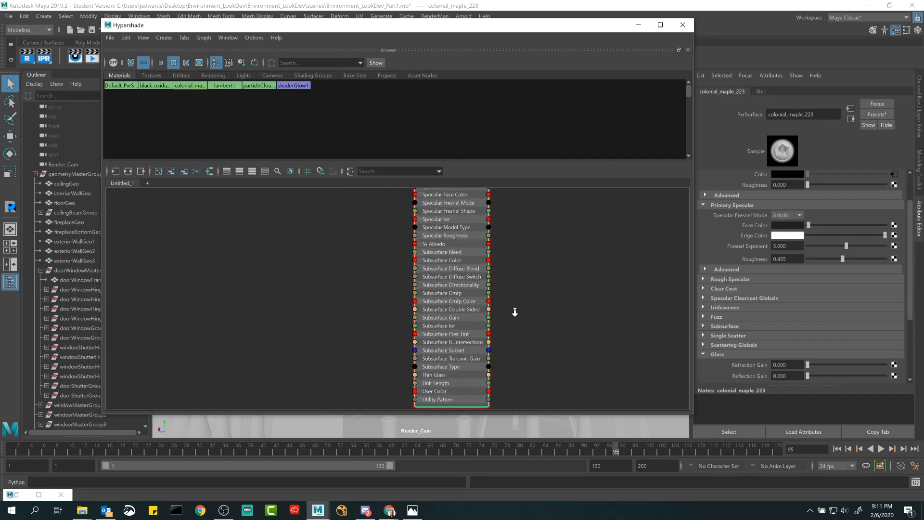
{"action": "scroll", "coordinate": [581, 353], "scroll_direction": "up", "scroll_amount": 3}
{"action": "scroll", "coordinate": [534, 344], "scroll_direction": "up", "scroll_amount": 2}
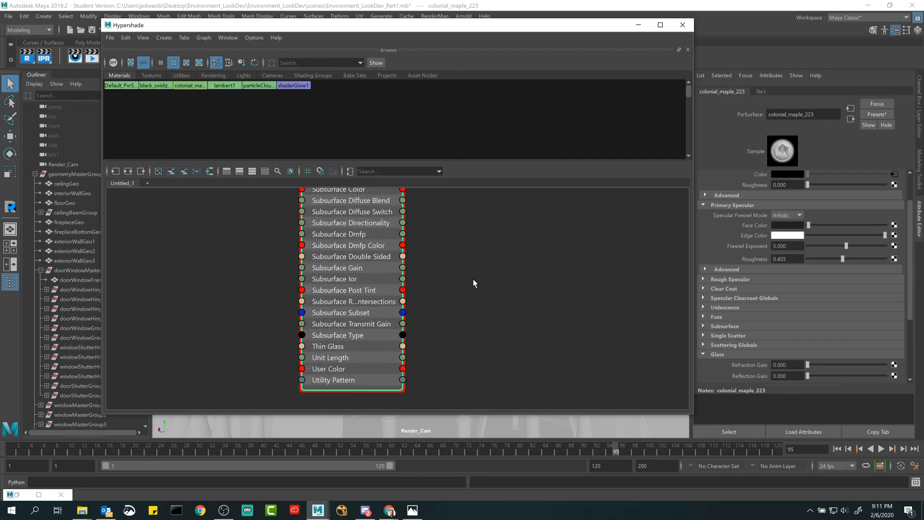
{"action": "middle_click_drag", "start_coordinate": [468, 281], "coordinate": [484, 361], "text": "alt"}
{"action": "middle_click_drag", "start_coordinate": [471, 260], "coordinate": [479, 333], "text": "alt"}
{"action": "right_click_drag", "start_coordinate": [520, 256], "coordinate": [405, 255], "text": "alt"}
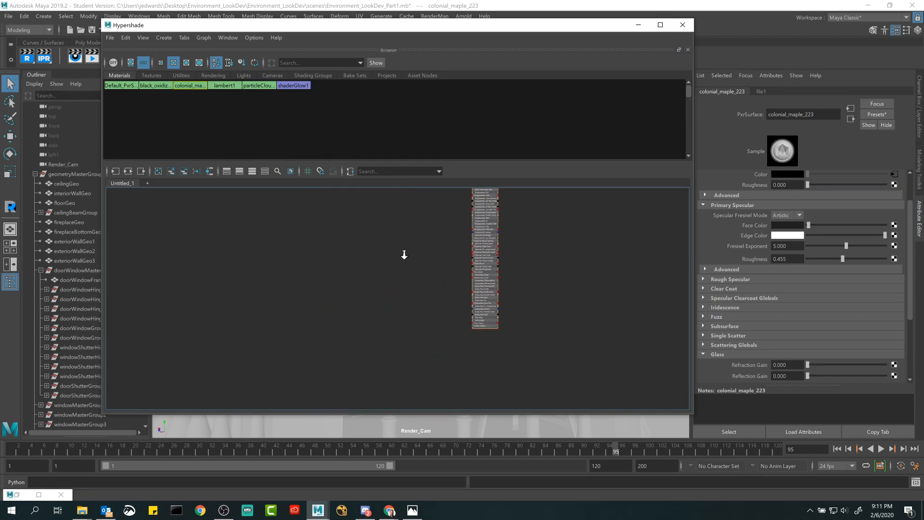
{"action": "middle_click_drag", "start_coordinate": [405, 254], "coordinate": [374, 312], "text": "alt"}
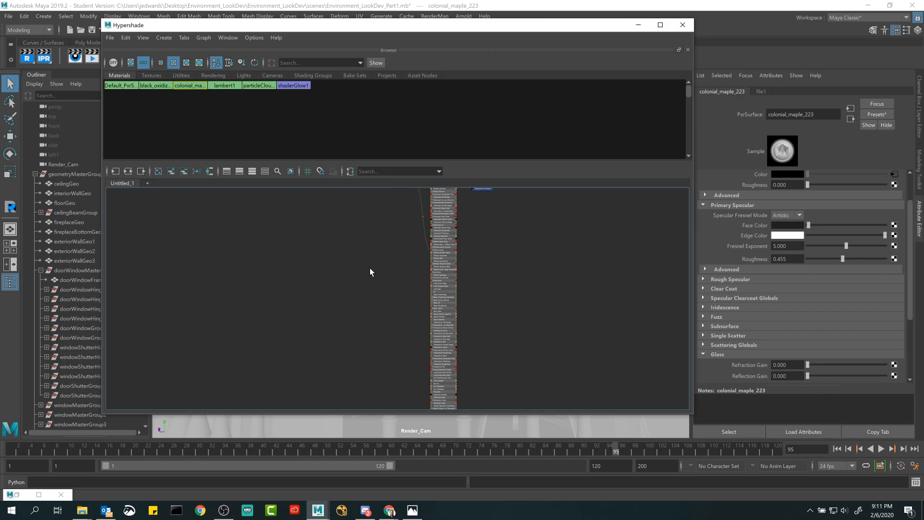
{"action": "middle_click_drag", "start_coordinate": [370, 268], "coordinate": [369, 316], "text": "alt"}
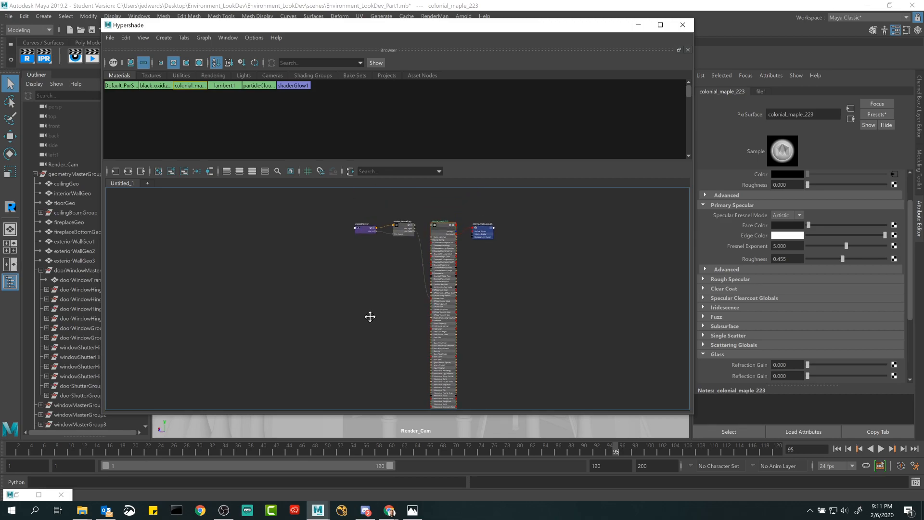
{"action": "right_click_drag", "start_coordinate": [326, 270], "coordinate": [349, 301], "text": "alt"}
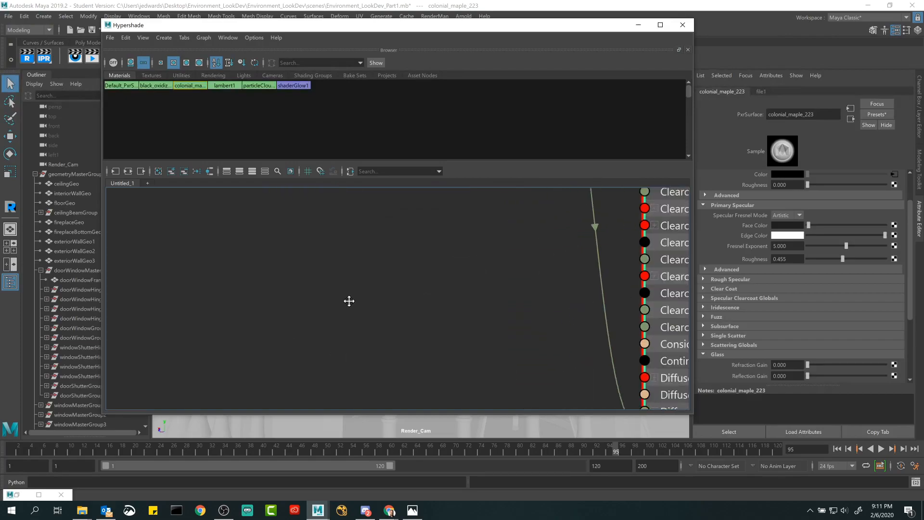
Step: Collapse the colonial_maple_223 node, expand it to only its connected attributes, and inspect the texture's link into Diffuse Color
{"action": "scroll", "coordinate": [541, 381], "scroll_direction": "down", "scroll_amount": 2}
{"action": "scroll", "coordinate": [449, 334], "scroll_direction": "down", "scroll_amount": 4}
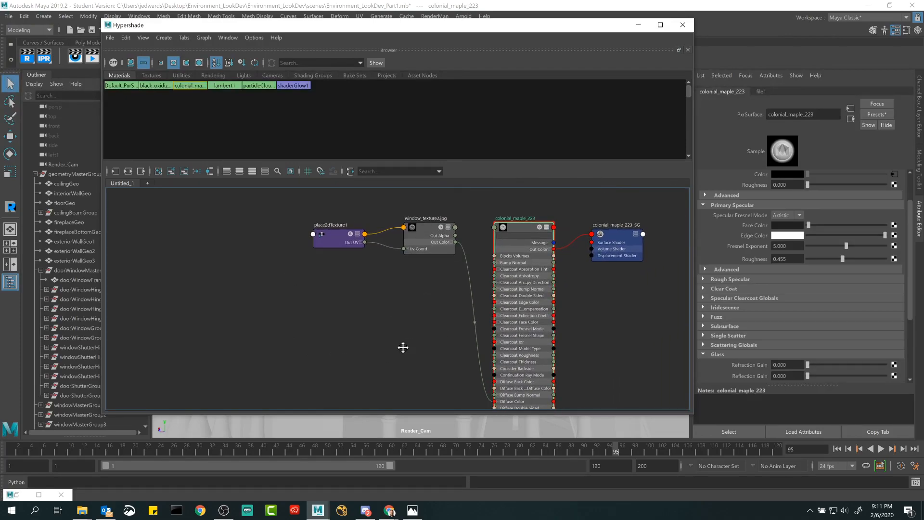
{"action": "middle_click_drag", "start_coordinate": [403, 347], "coordinate": [402, 347], "text": "alt"}
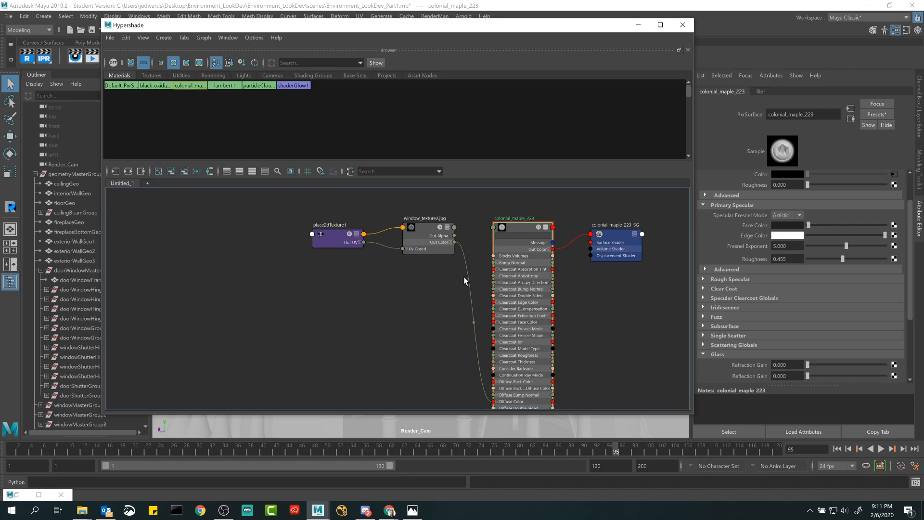
{"action": "middle_click_drag", "start_coordinate": [453, 289], "coordinate": [414, 290], "text": "alt"}
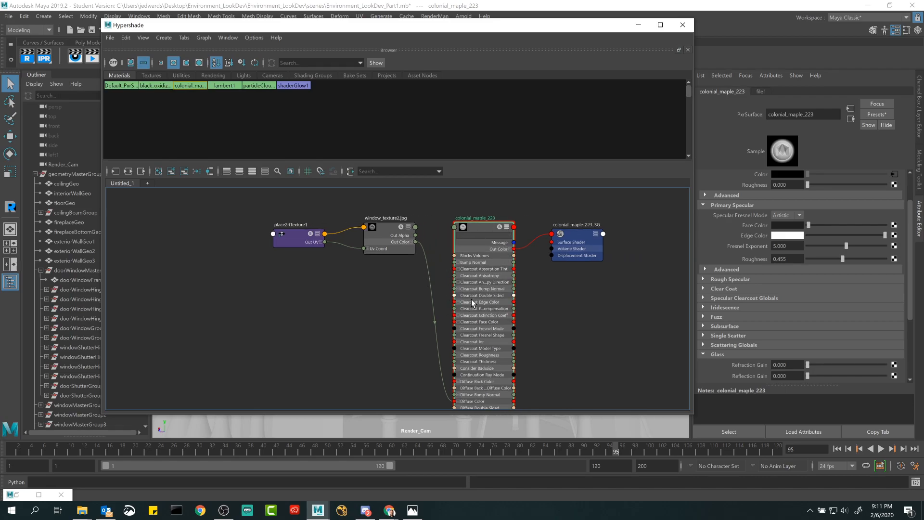
{"action": "key", "text": "1"}
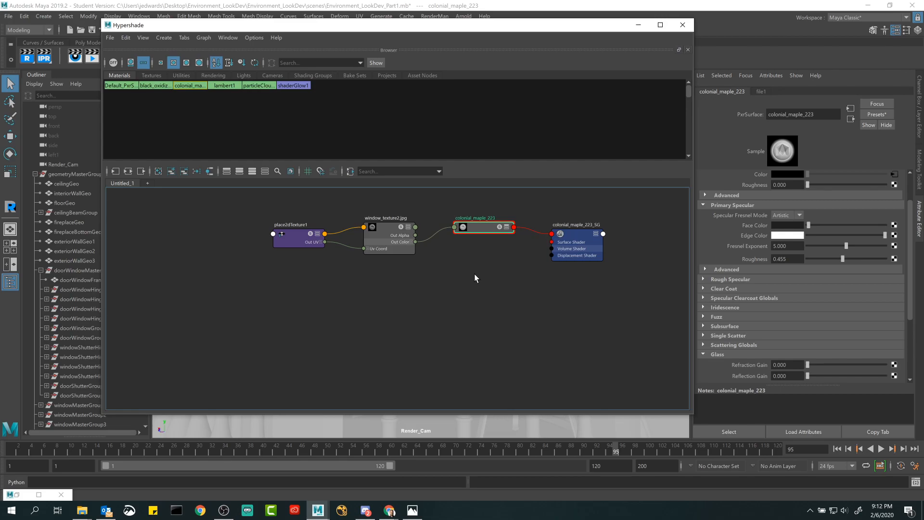
{"action": "key", "text": "2"}
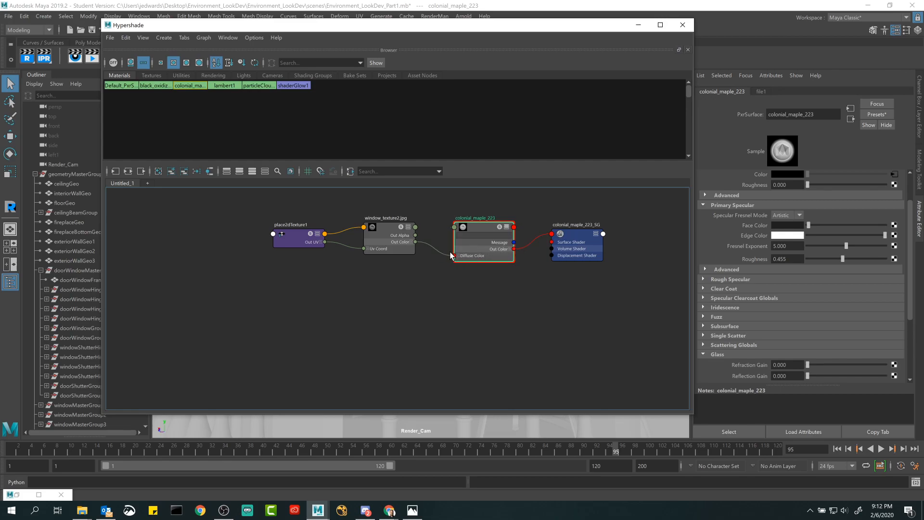
{"action": "middle_click_drag", "start_coordinate": [483, 261], "coordinate": [475, 282], "text": "alt"}
{"action": "right_click_drag", "start_coordinate": [475, 281], "coordinate": [543, 347], "text": "alt"}
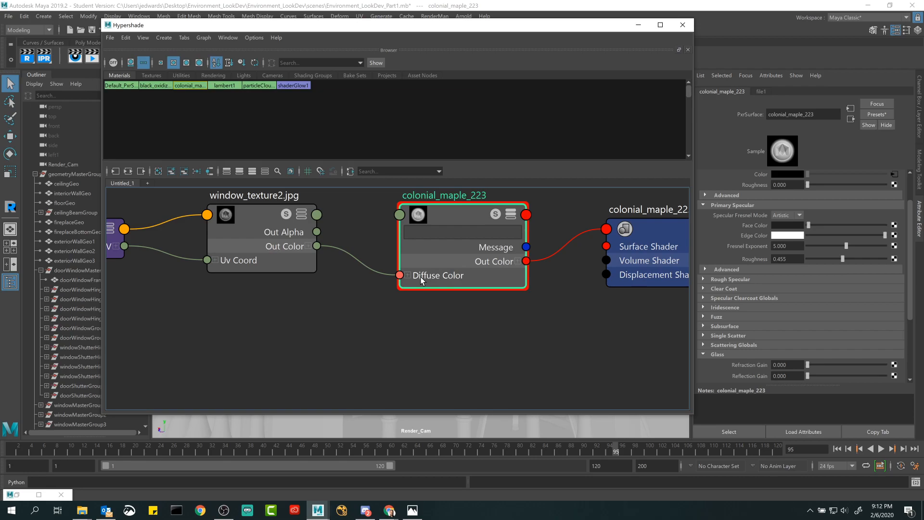
Step: Switch the colonial_maple_223 node to its custom attribute display, centre the network in the graph and deselect the node
{"action": "key", "text": "3"}
{"action": "key", "text": "4"}
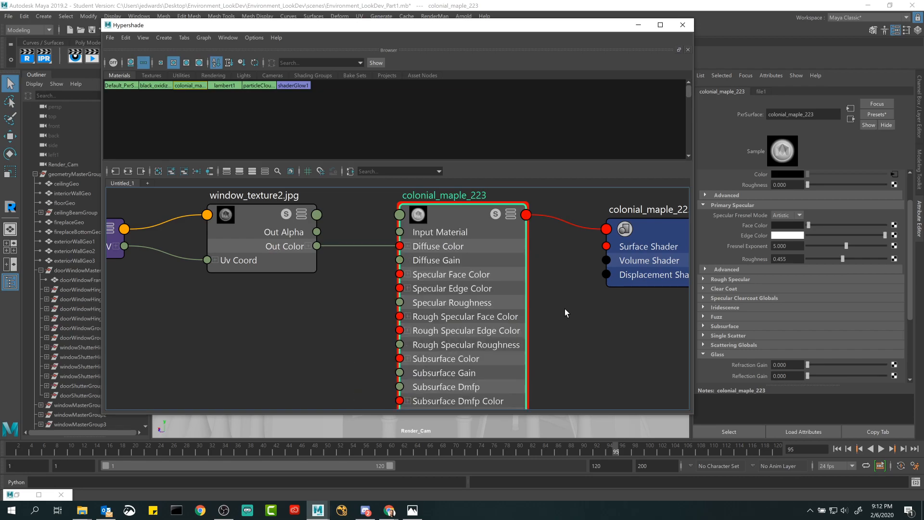
{"action": "right_click_drag", "start_coordinate": [567, 307], "coordinate": [484, 306], "text": "alt"}
{"action": "right_click_drag", "start_coordinate": [430, 281], "coordinate": [499, 301], "text": "alt"}
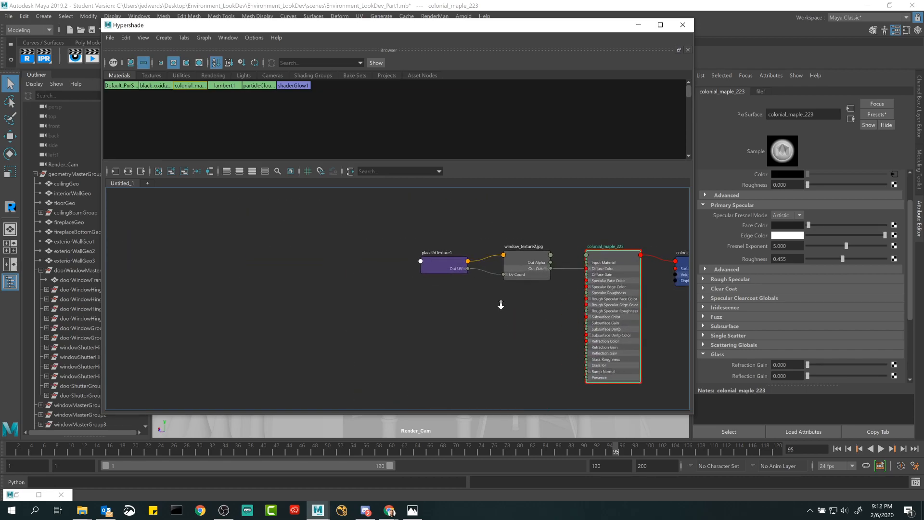
{"action": "middle_click_drag", "start_coordinate": [499, 301], "coordinate": [333, 300], "text": "alt"}
{"action": "left_click", "coordinate": [328, 311]}
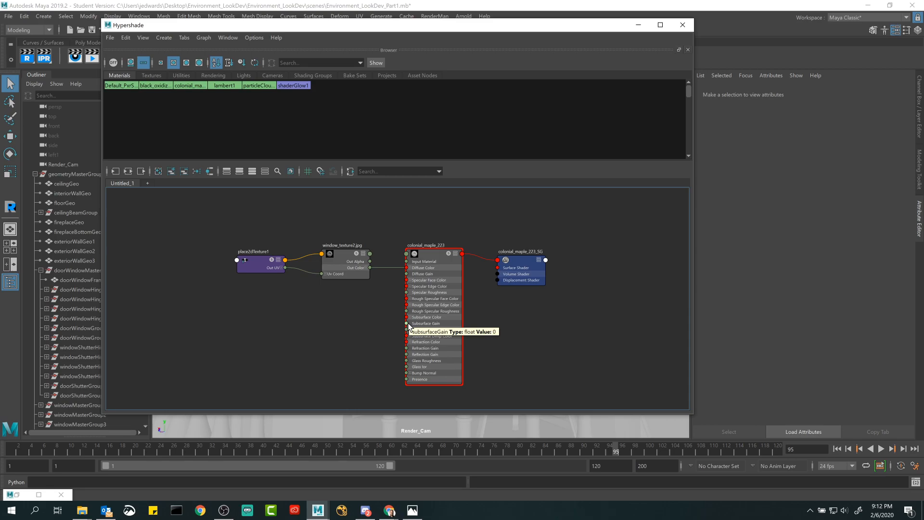
Step: Clear the Hypershade graph and graph the network of the colonial_maple_223 material again
{"action": "left_click", "coordinate": [159, 170]}
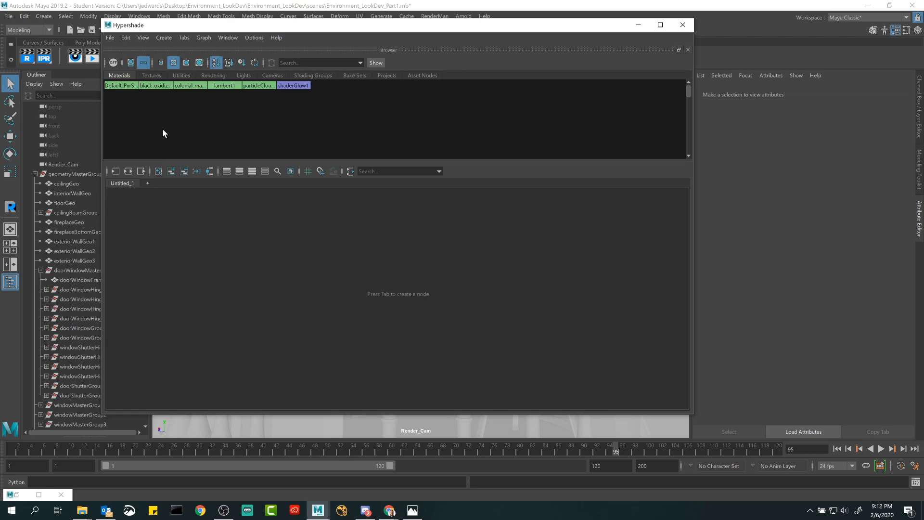
{"action": "right_click", "coordinate": [193, 86]}
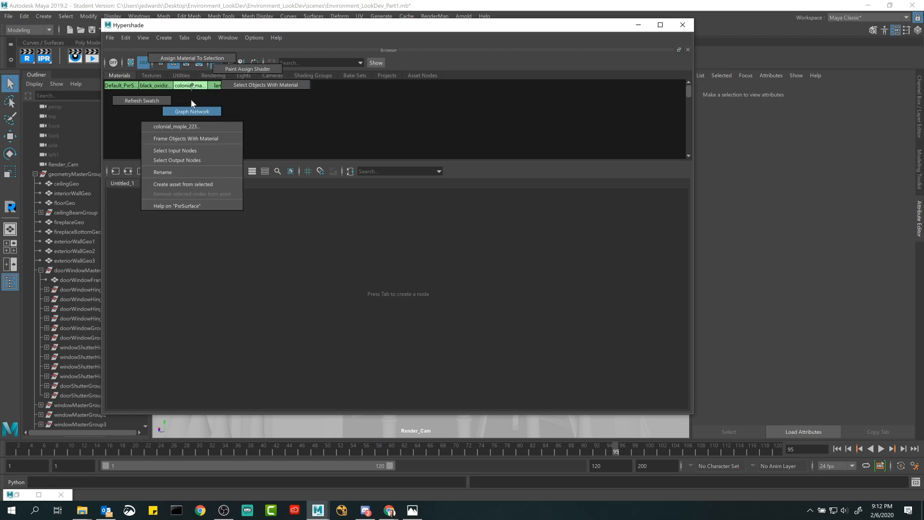
{"action": "right_click_drag", "start_coordinate": [191, 99], "coordinate": [192, 103]}
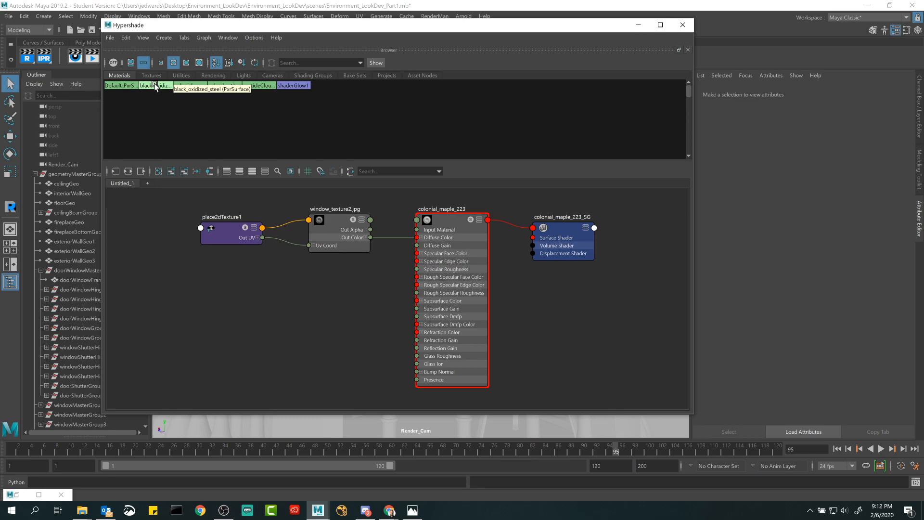
Step: Graph the black_oxidized_steel material's network, look at its surface node's attributes, and deselect the node
{"action": "right_click_drag", "start_coordinate": [155, 85], "coordinate": [154, 106]}
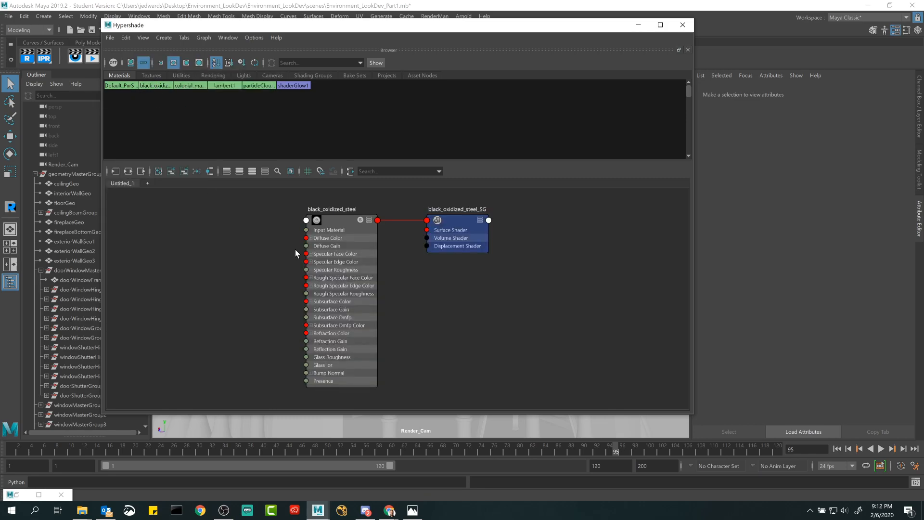
{"action": "left_click", "coordinate": [338, 230]}
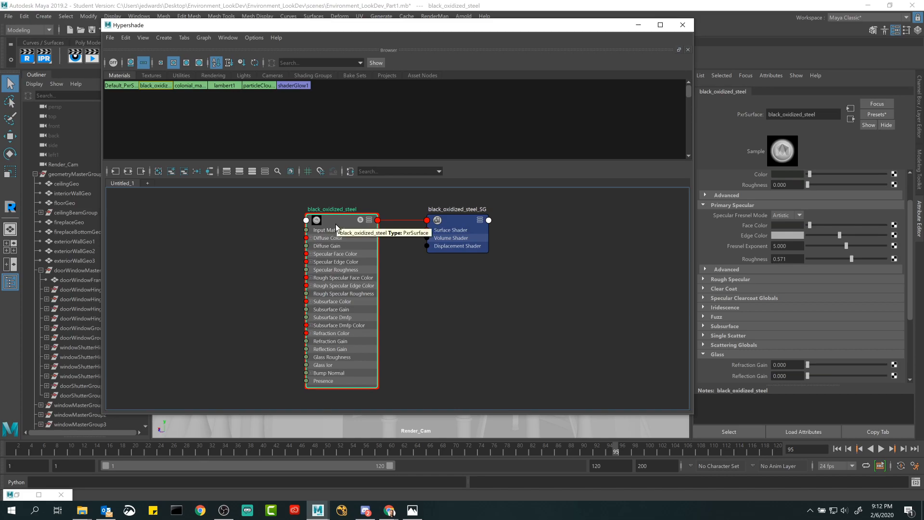
{"action": "left_click", "coordinate": [188, 207]}
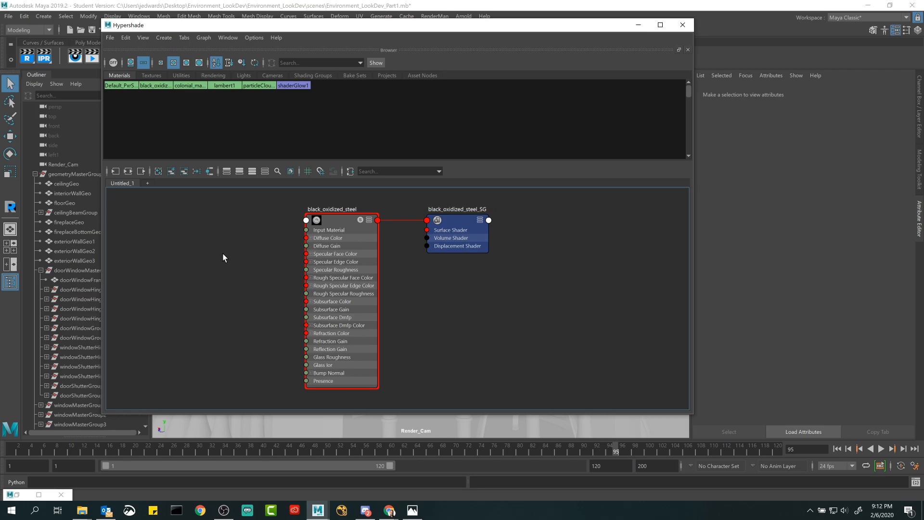
Step: Minimize the Hypershade, switch to the activity page in Chrome, and list the videos of the Applying Texture Variation to a Surface playlist
{"action": "left_click", "coordinate": [637, 25]}
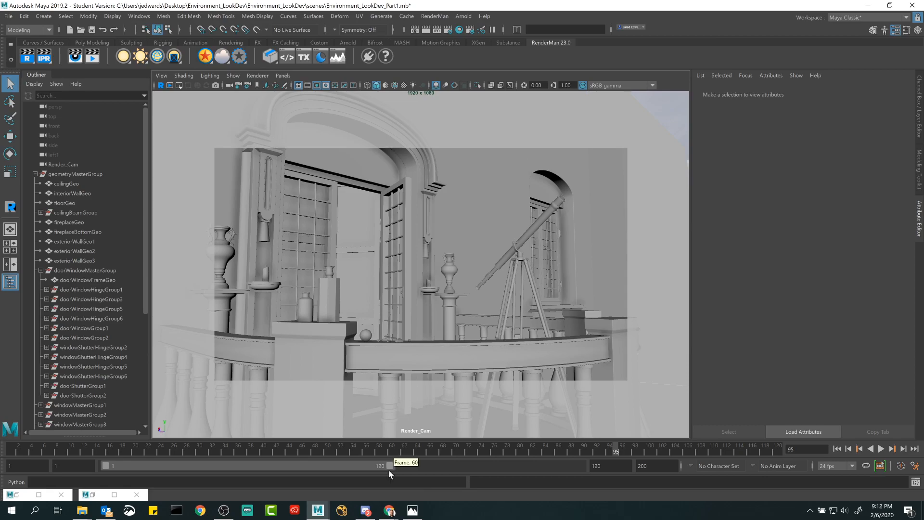
{"action": "mouse_move", "coordinate": [391, 511]}
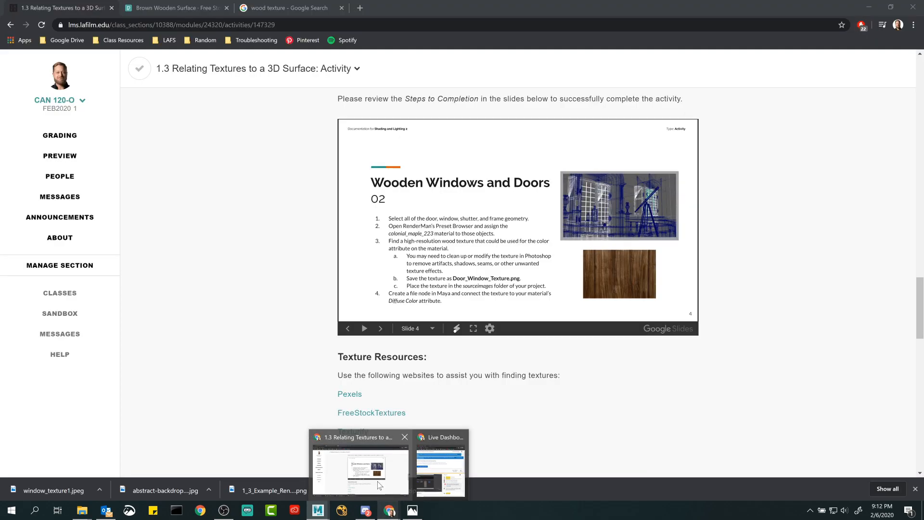
{"action": "left_click", "coordinate": [378, 481]}
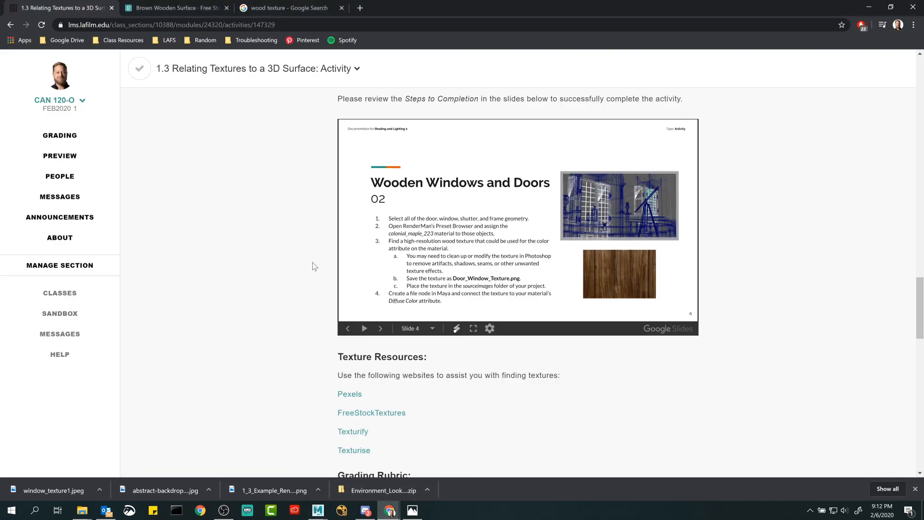
{"action": "scroll", "coordinate": [313, 266], "scroll_direction": "up", "scroll_amount": 8}
{"action": "left_click", "coordinate": [682, 242]}
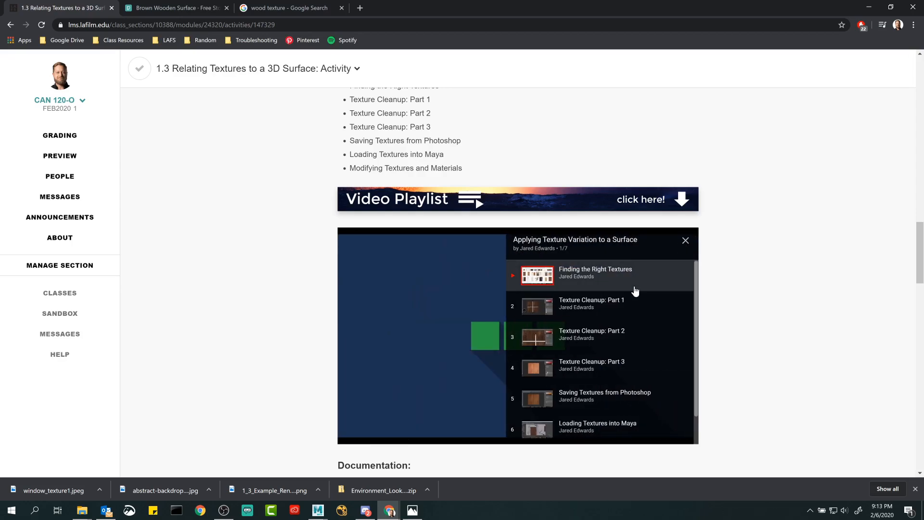
Step: Look over the activity page's playlists and documentation, and list the videos of the Introduction to UV Components playlist
{"action": "scroll", "coordinate": [597, 418], "scroll_direction": "down", "scroll_amount": 1}
{"action": "scroll", "coordinate": [300, 268], "scroll_direction": "down", "scroll_amount": 4}
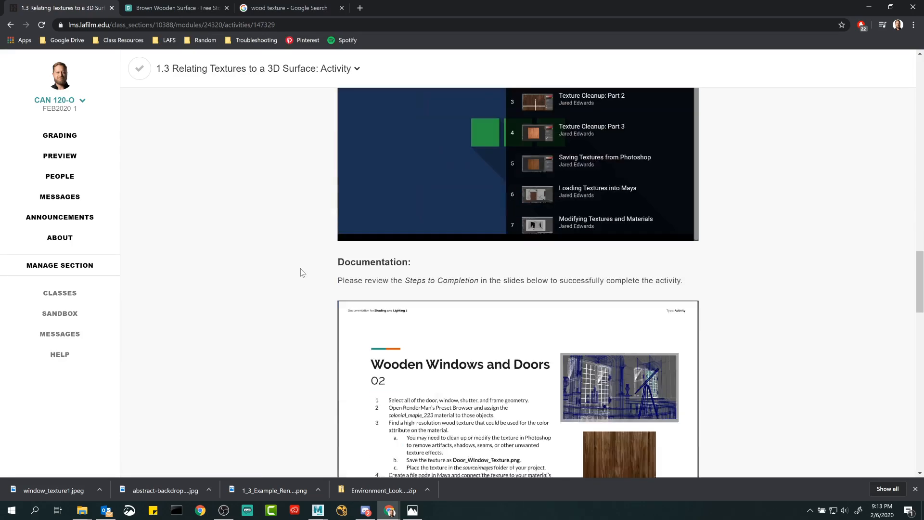
{"action": "scroll", "coordinate": [300, 272], "scroll_direction": "down", "scroll_amount": 10}
{"action": "scroll", "coordinate": [300, 272], "scroll_direction": "up", "scroll_amount": 15}
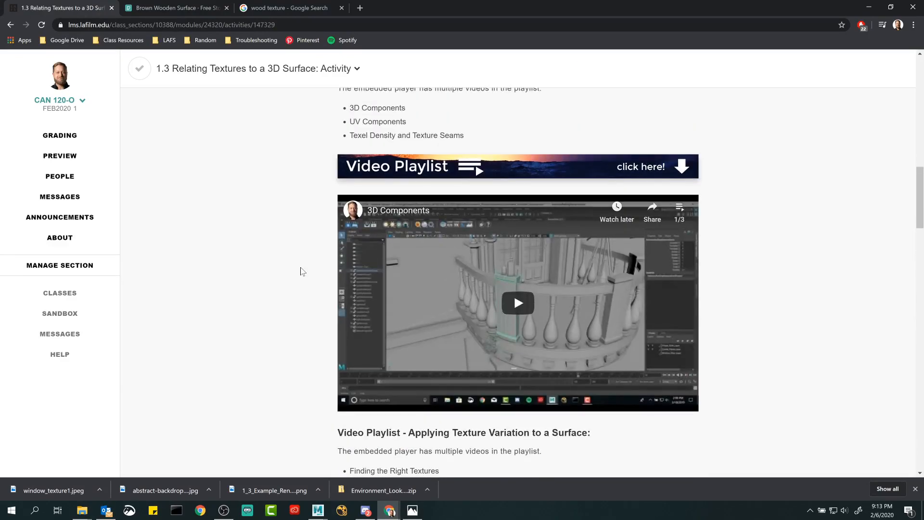
{"action": "scroll", "coordinate": [302, 271], "scroll_direction": "down", "scroll_amount": 10}
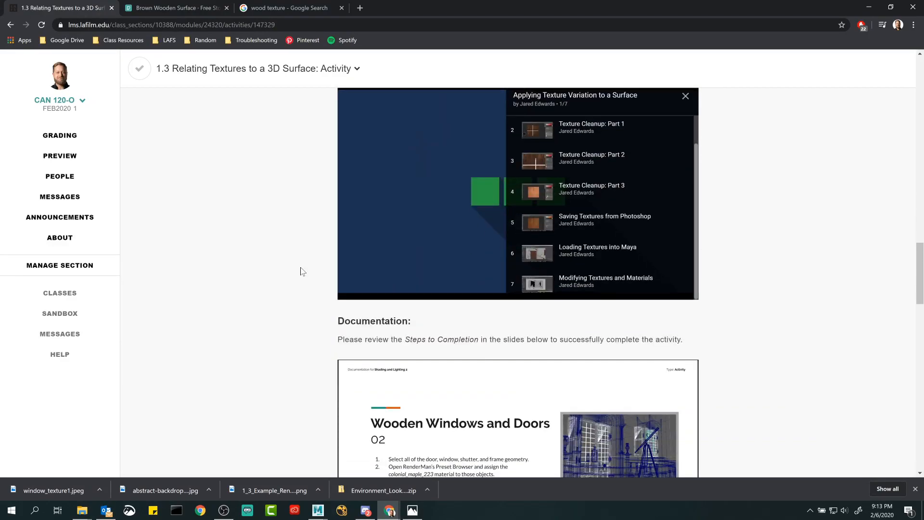
{"action": "scroll", "coordinate": [302, 271], "scroll_direction": "up", "scroll_amount": 5}
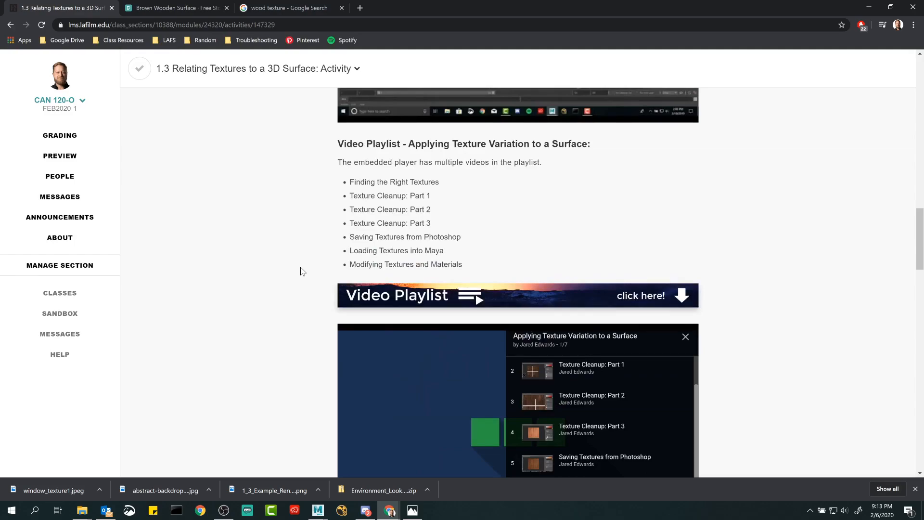
{"action": "scroll", "coordinate": [301, 272], "scroll_direction": "up", "scroll_amount": 6}
{"action": "left_click", "coordinate": [682, 215]}
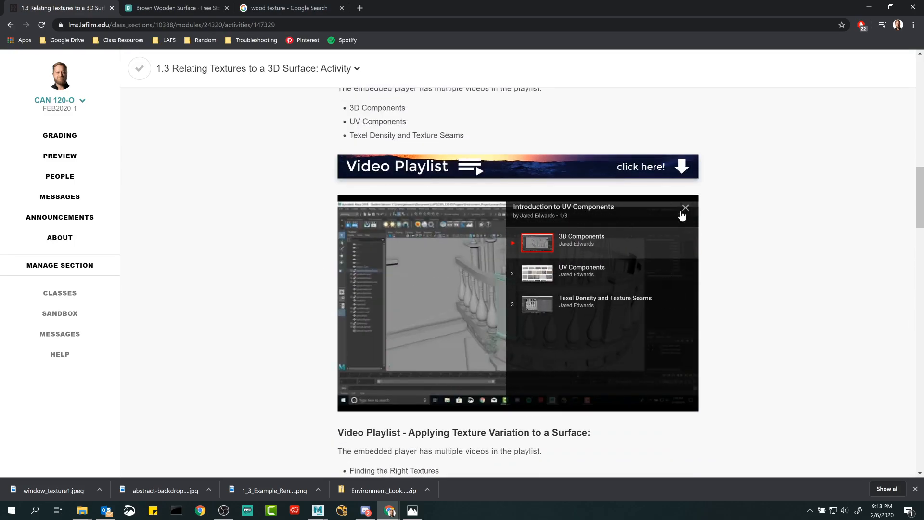
Step: Review the activity's Downloads section and close the Introduction to UV Components video list
{"action": "scroll", "coordinate": [286, 253], "scroll_direction": "up", "scroll_amount": 10}
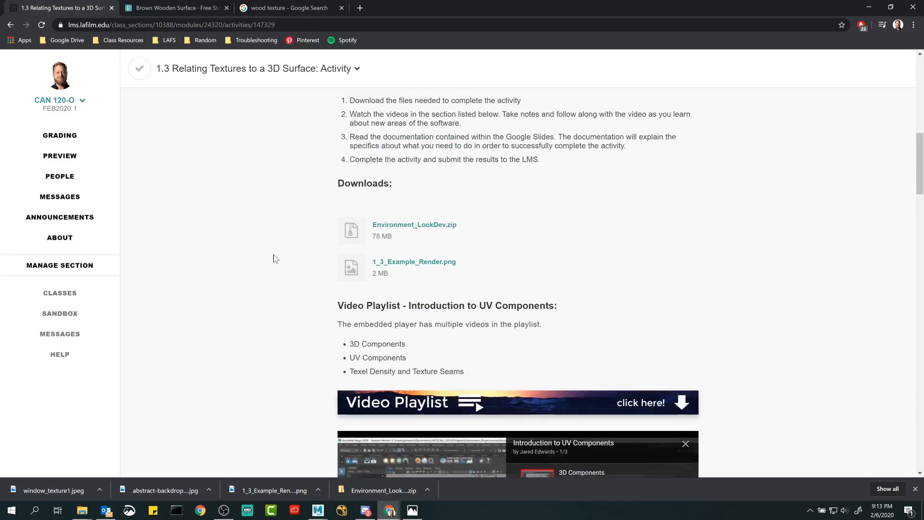
{"action": "scroll", "coordinate": [276, 258], "scroll_direction": "down", "scroll_amount": 10}
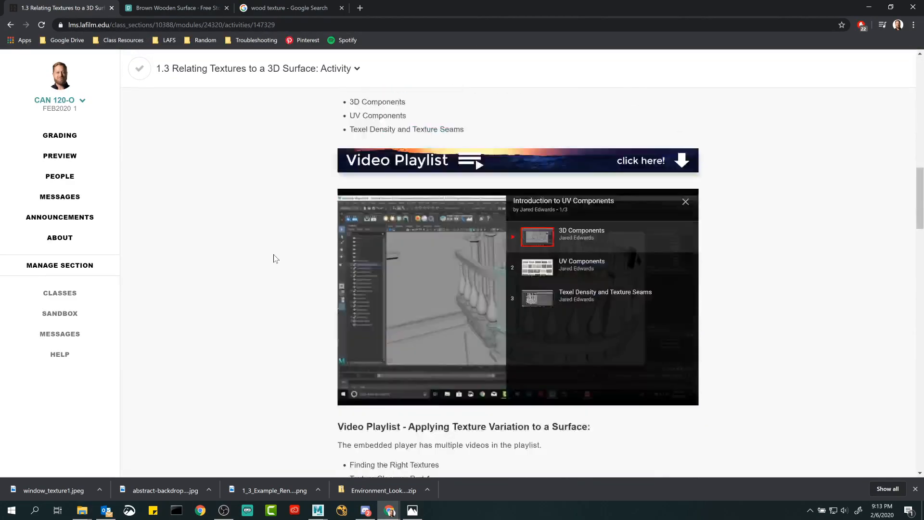
{"action": "left_click", "coordinate": [685, 104]}
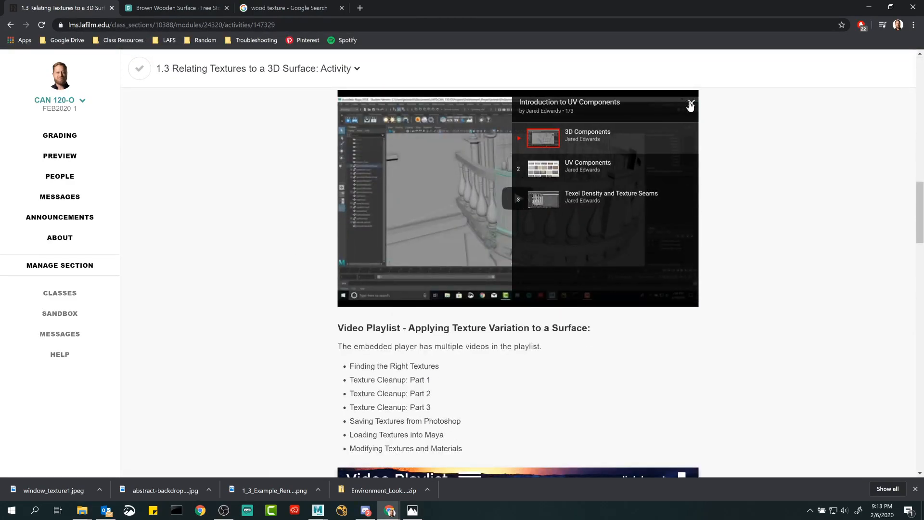
Step: Play the Modifying Textures and Materials video from the Applying Texture Variation to a Surface playlist
{"action": "scroll", "coordinate": [594, 268], "scroll_direction": "down", "scroll_amount": 6}
{"action": "scroll", "coordinate": [615, 296], "scroll_direction": "down", "scroll_amount": 1}
{"action": "scroll", "coordinate": [615, 295], "scroll_direction": "down", "scroll_amount": 1}
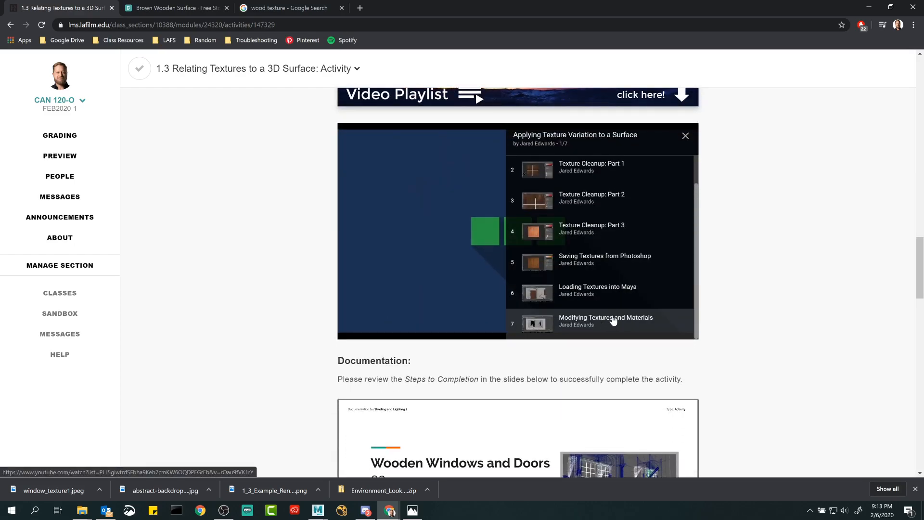
{"action": "scroll", "coordinate": [266, 303], "scroll_direction": "down", "scroll_amount": 2}
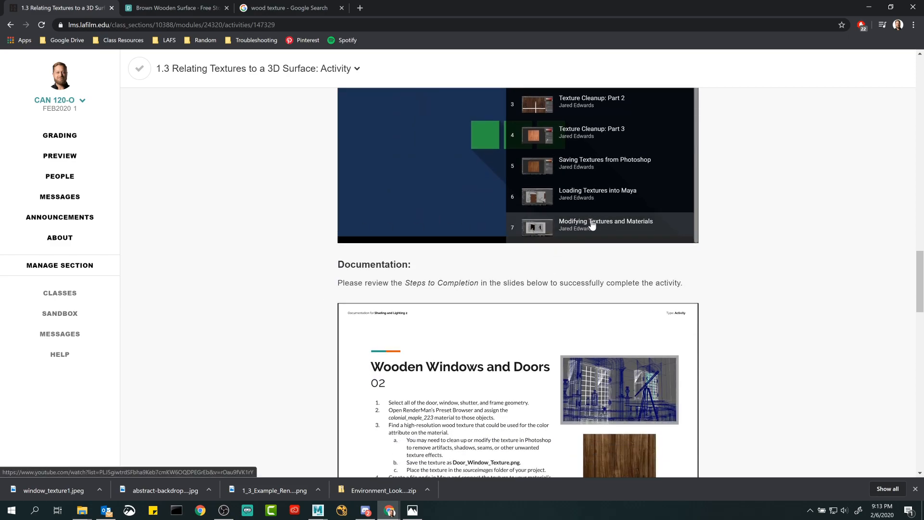
{"action": "left_click", "coordinate": [602, 227]}
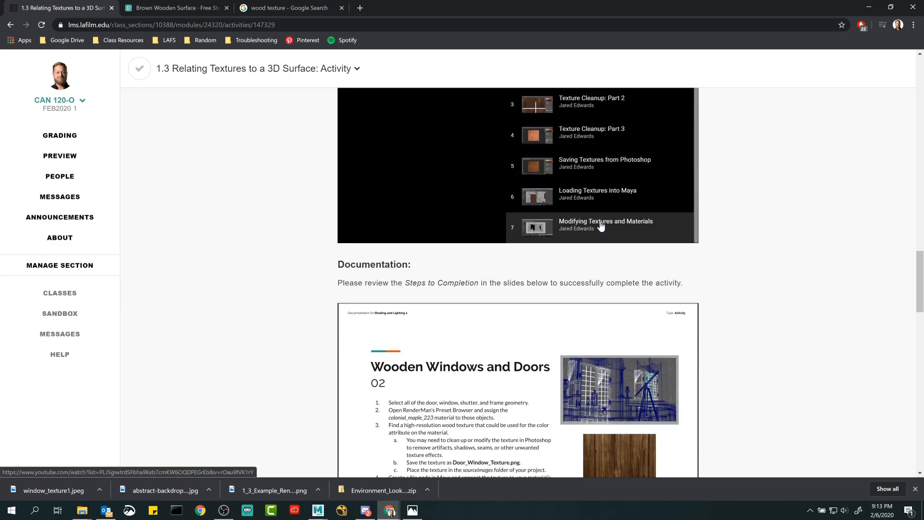
{"action": "scroll", "coordinate": [287, 243], "scroll_direction": "up", "scroll_amount": 2}
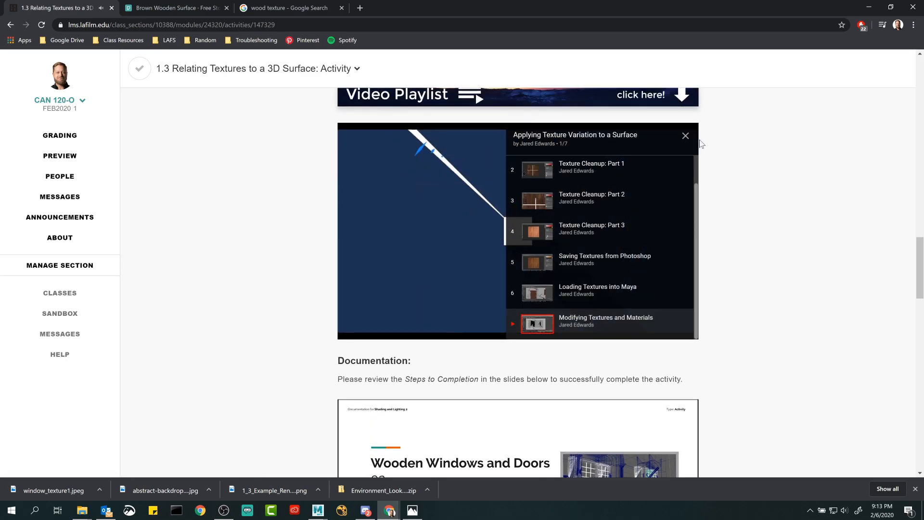
Step: Skip through the Modifying Textures and Materials video to about 5:56, pause it, and dismiss the suggested videos
{"action": "left_click", "coordinate": [501, 321]}
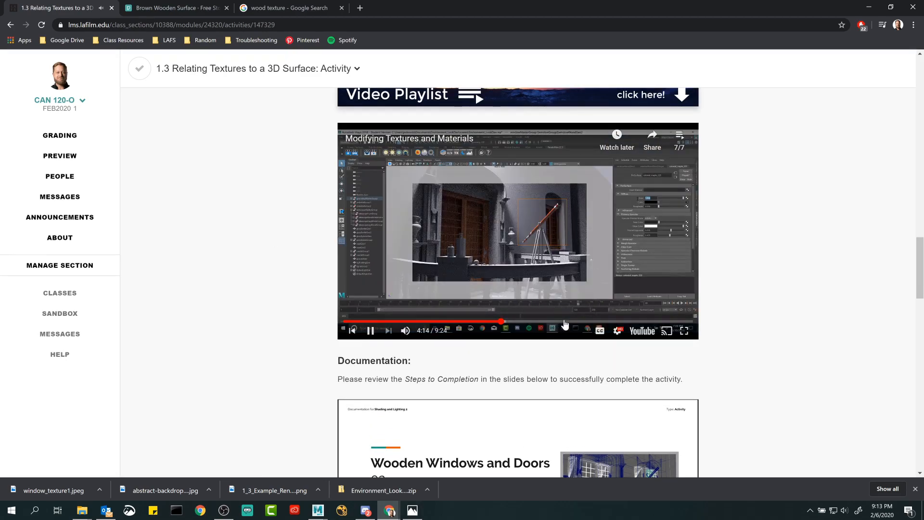
{"action": "left_click", "coordinate": [565, 321]}
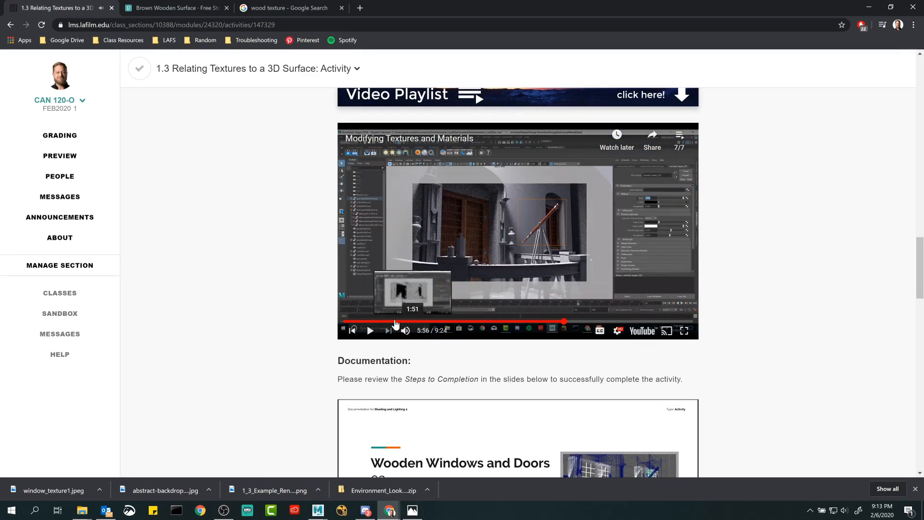
{"action": "left_click", "coordinate": [370, 330]}
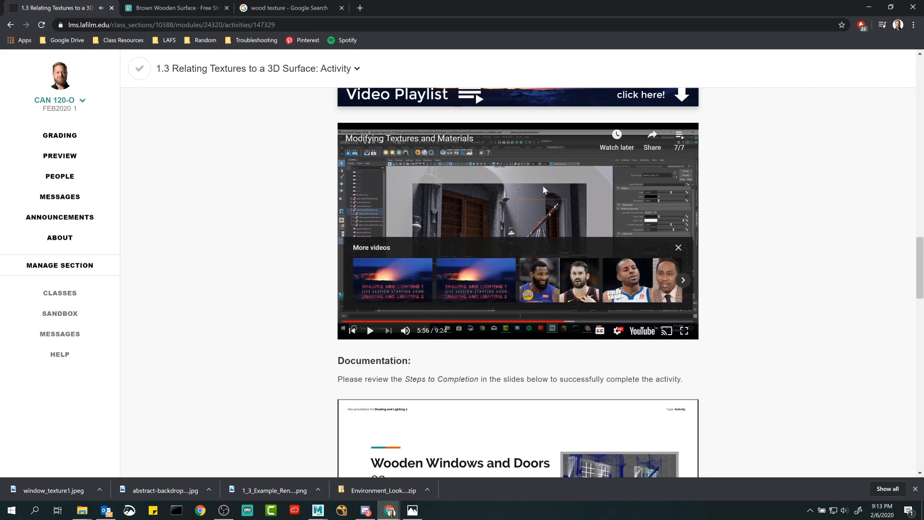
{"action": "left_click", "coordinate": [678, 247]}
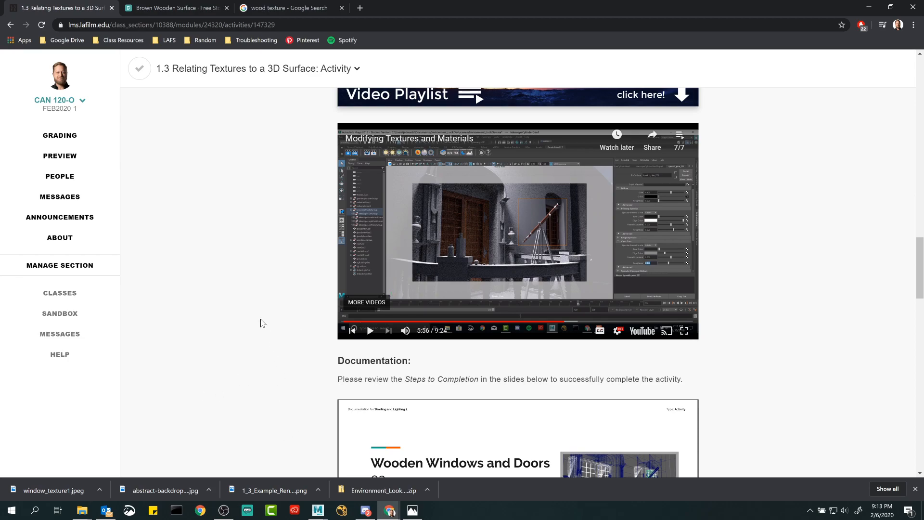
Step: Review the activity's For Submission file list, Texture Resources links, and the Introduction to UV Components playlist section
{"action": "scroll", "coordinate": [262, 323], "scroll_direction": "down", "scroll_amount": 20}
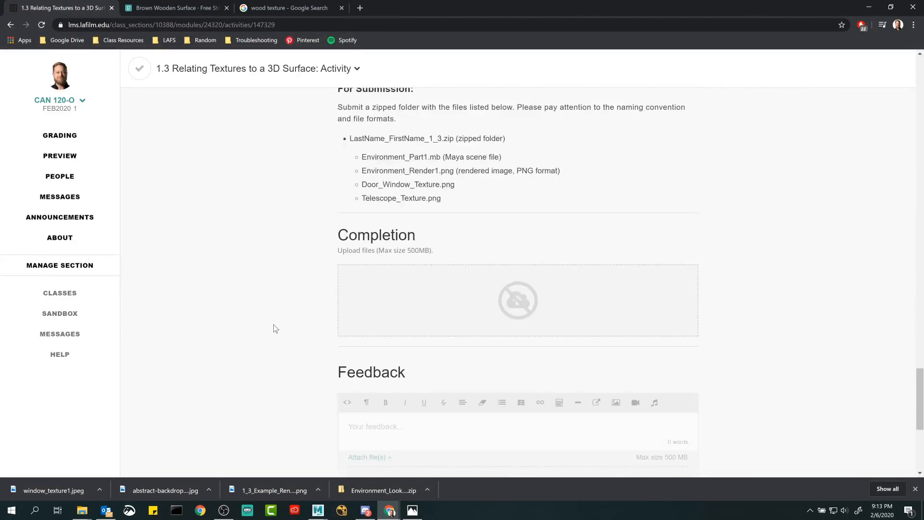
{"action": "scroll", "coordinate": [273, 325], "scroll_direction": "up", "scroll_amount": 2}
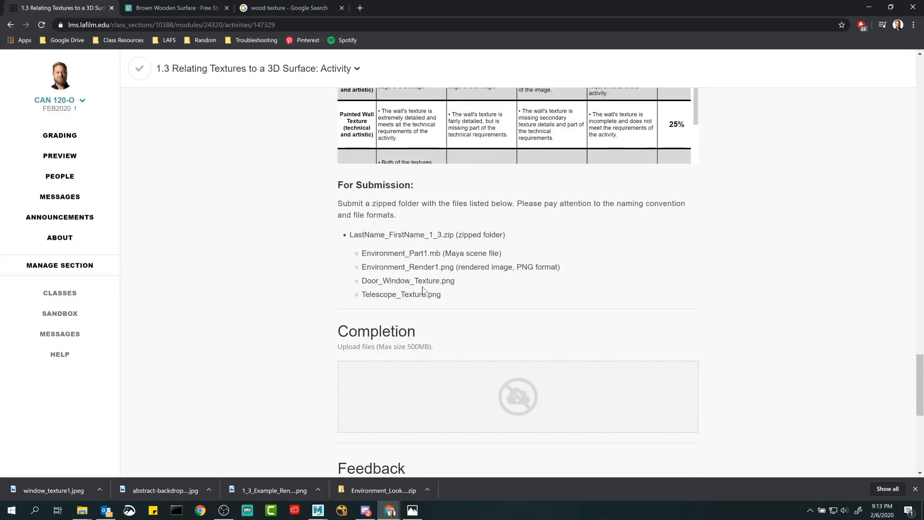
{"action": "scroll", "coordinate": [324, 324], "scroll_direction": "up", "scroll_amount": 8}
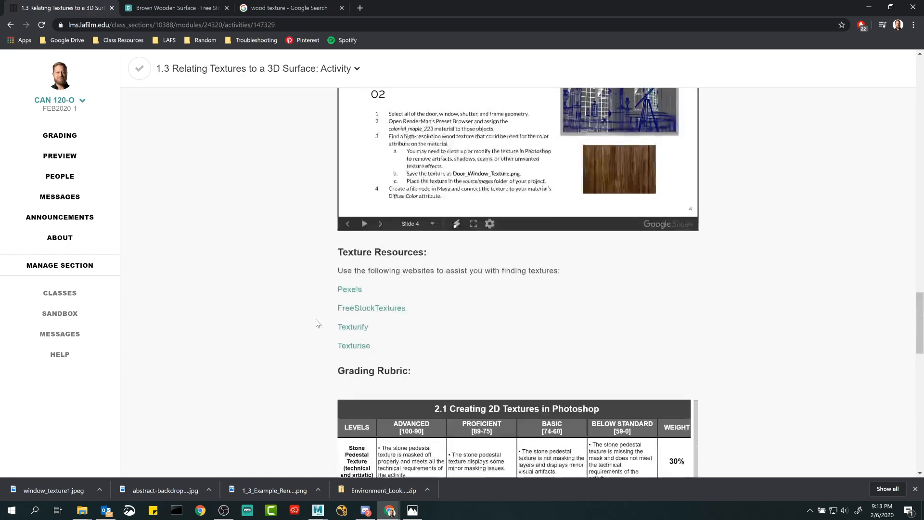
{"action": "scroll", "coordinate": [317, 323], "scroll_direction": "up", "scroll_amount": 15}
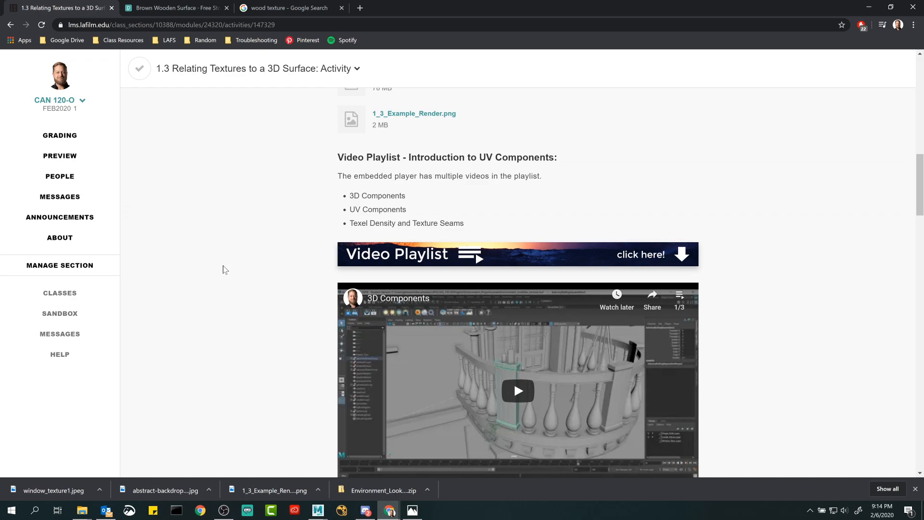
Step: Open the 1.2 Modifying RenderMan Materials: Live Session activity from the Week 1 module and look over its lecture link and Dive Deeper sections
{"action": "scroll", "coordinate": [219, 267], "scroll_direction": "up", "scroll_amount": 10}
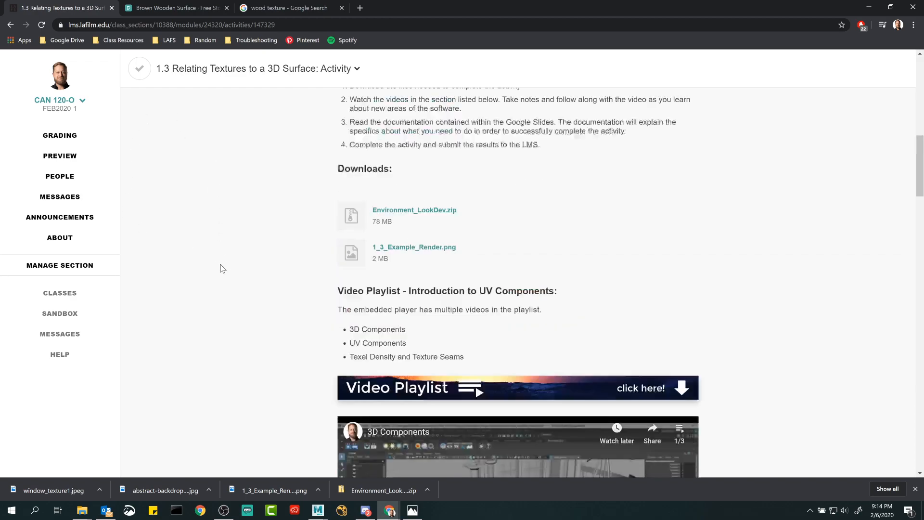
{"action": "left_click", "coordinate": [211, 99]}
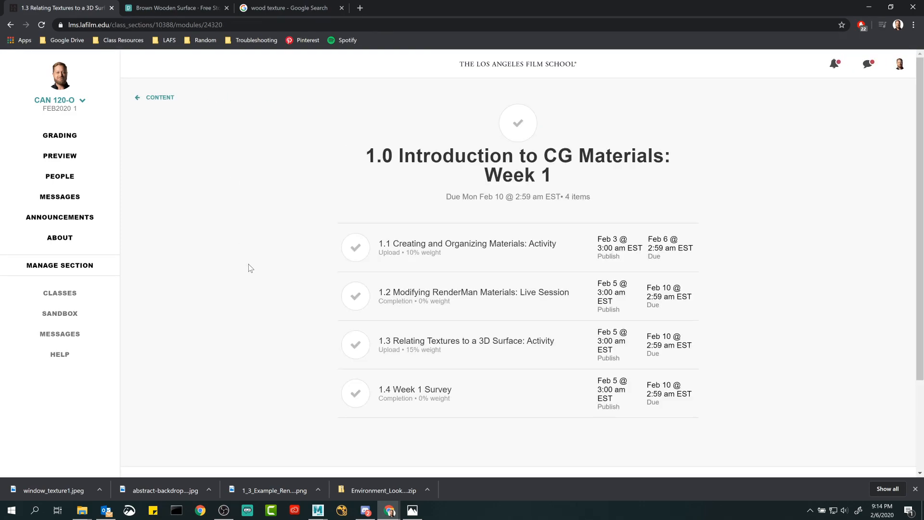
{"action": "left_click", "coordinate": [423, 292]}
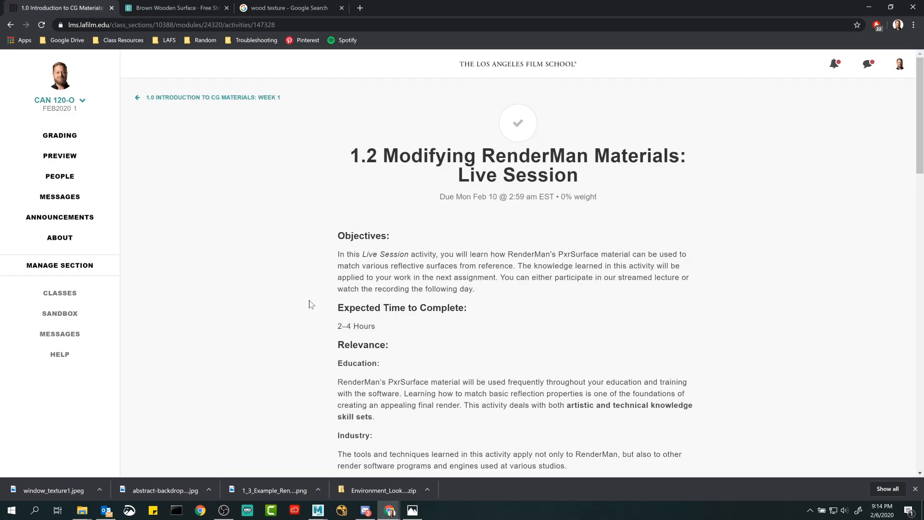
{"action": "scroll", "coordinate": [309, 303], "scroll_direction": "down", "scroll_amount": 15}
{"action": "scroll", "coordinate": [324, 236], "scroll_direction": "up", "scroll_amount": 4}
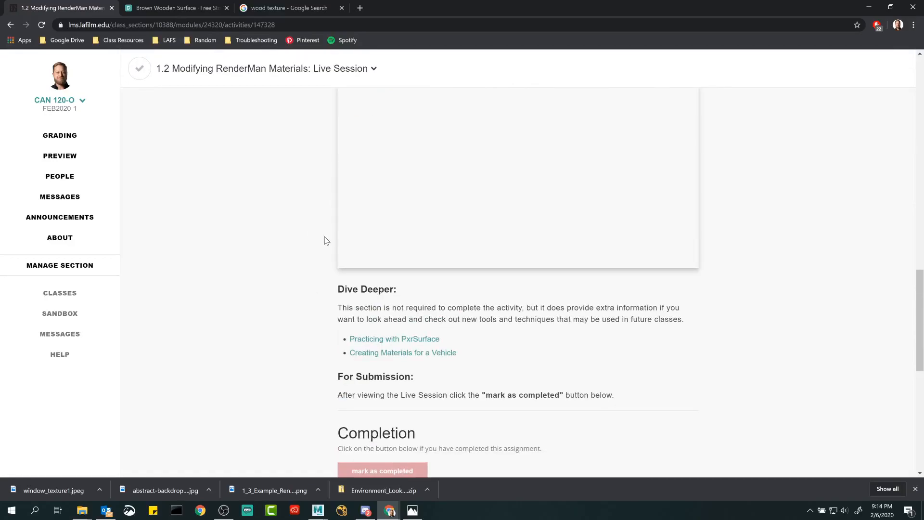
{"action": "scroll", "coordinate": [331, 335], "scroll_direction": "down", "scroll_amount": 3}
{"action": "scroll", "coordinate": [316, 313], "scroll_direction": "up", "scroll_amount": 15}
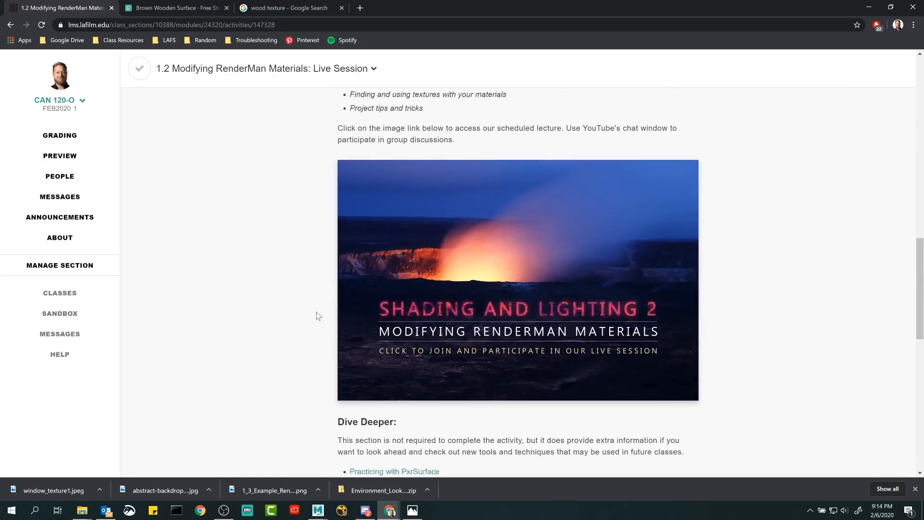